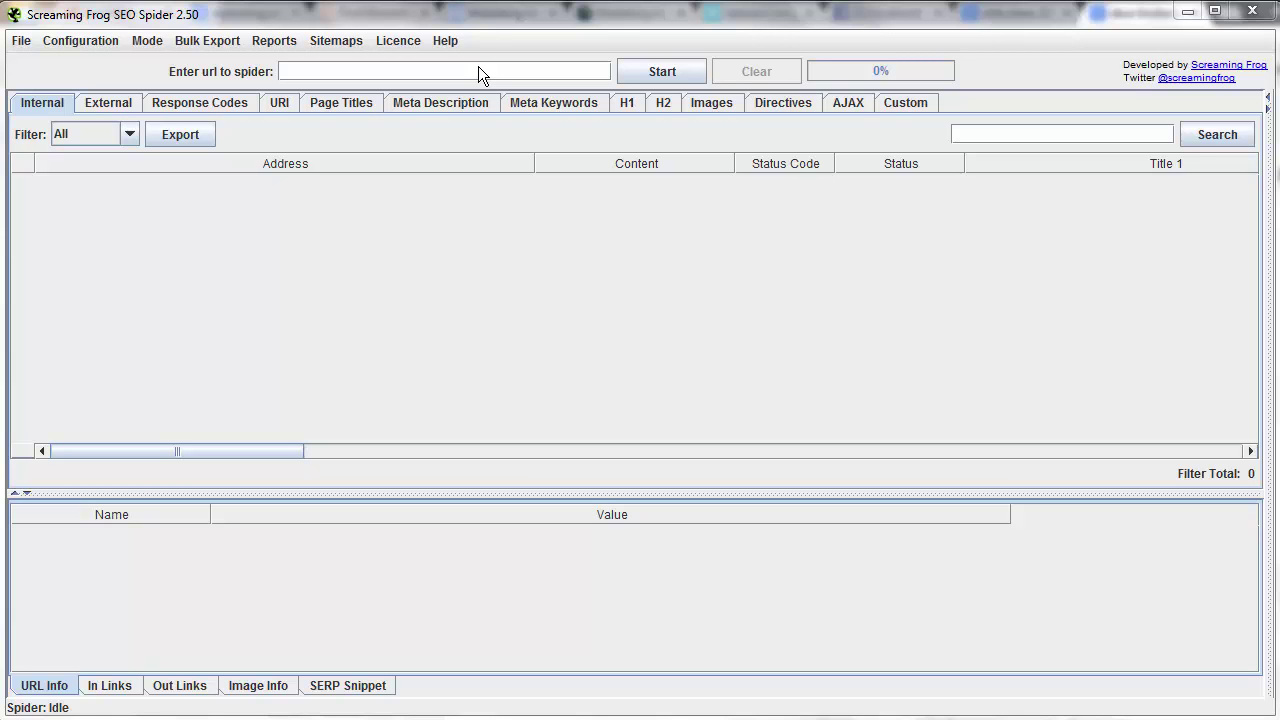
- Crawl authoritylabs.com to 100% and open the crawled homepage's details
click(480, 67)
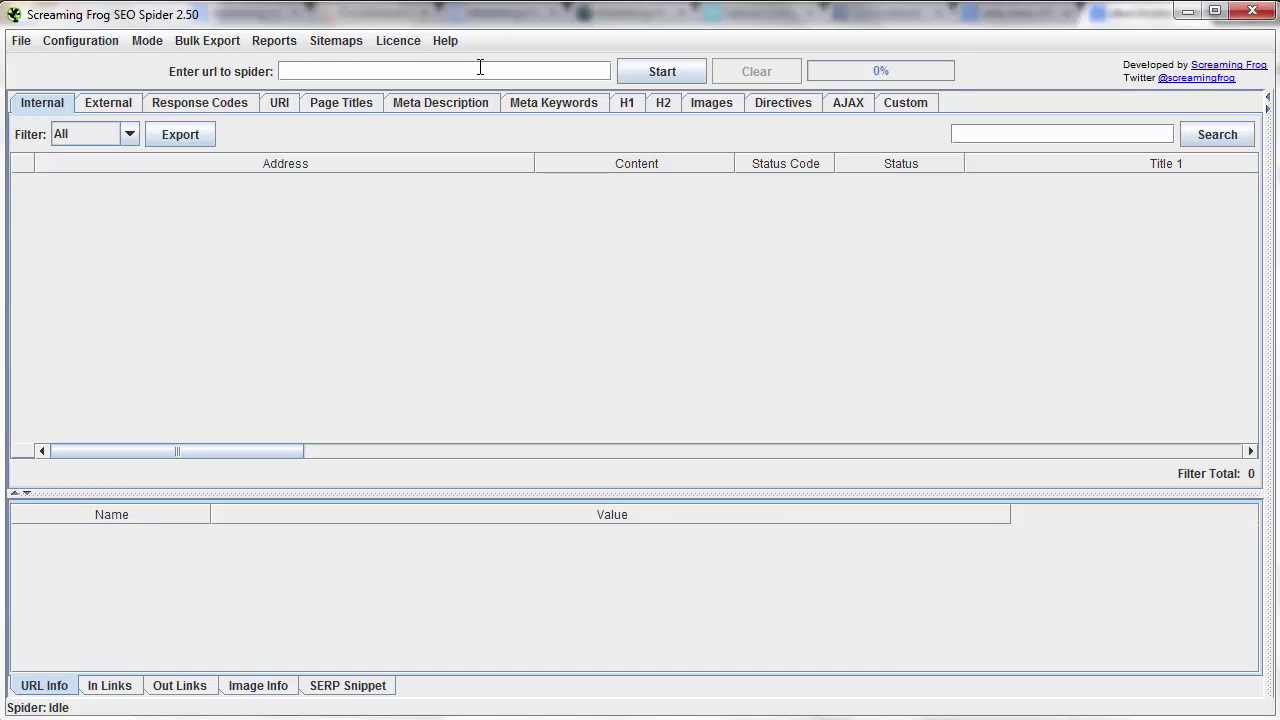
text(authoritylabs.com)
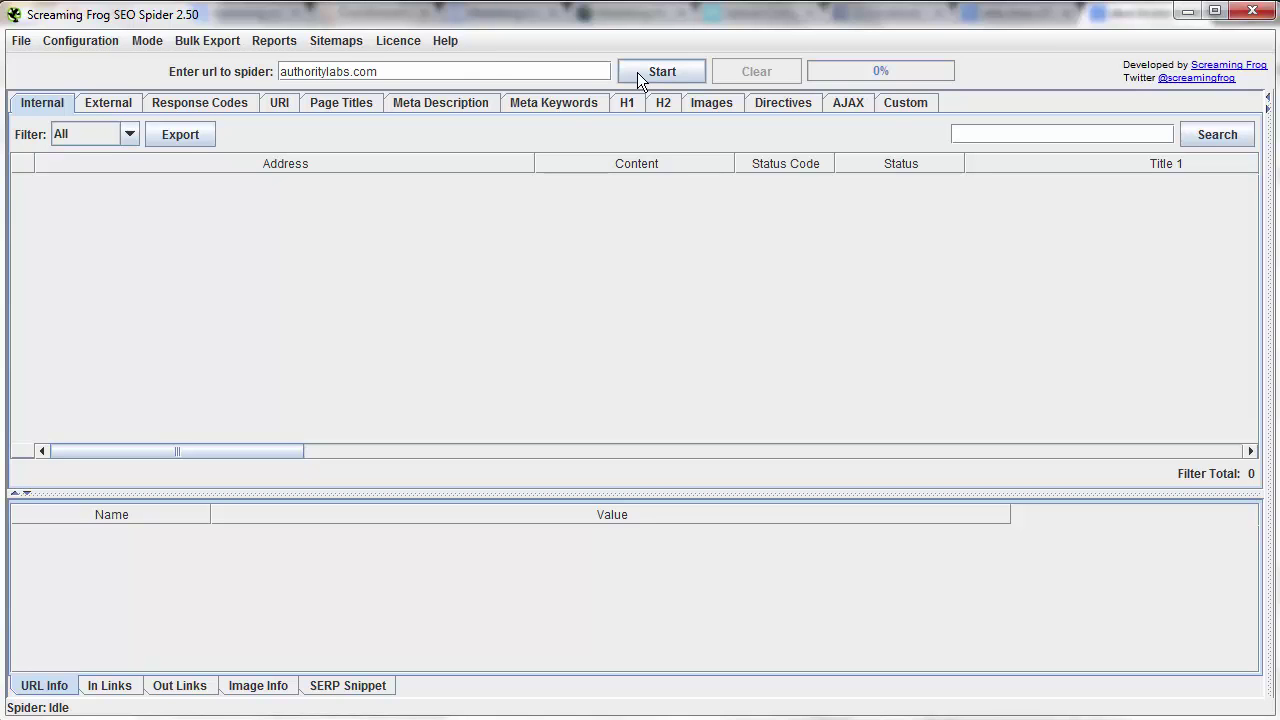
click(636, 72)
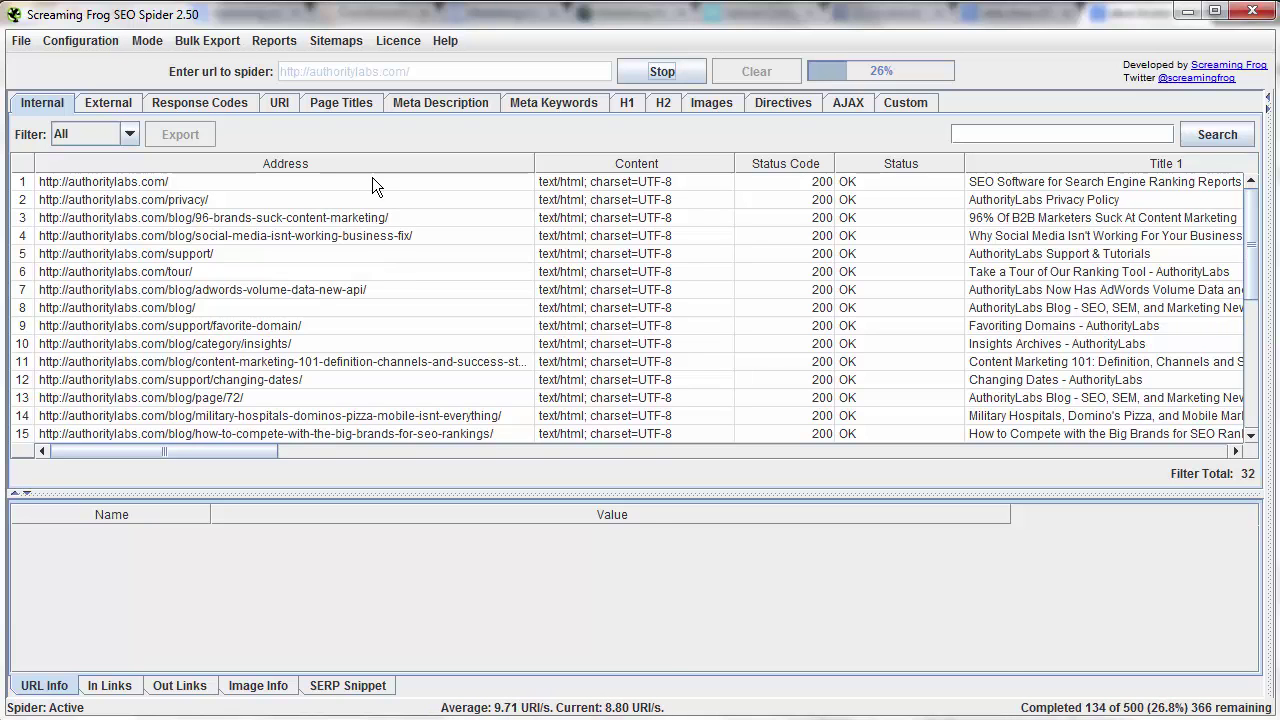
click(452, 188)
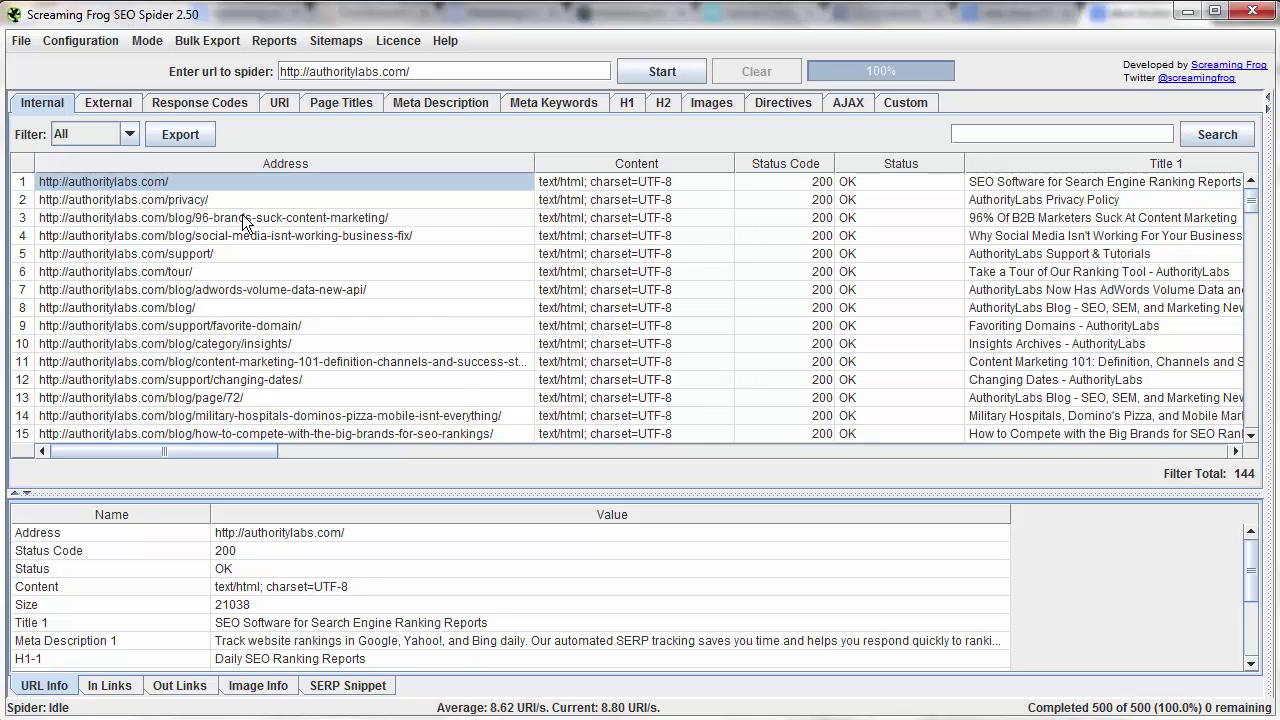
- Sort the internal pages by Address, keeping all content types shown
click(160, 162)
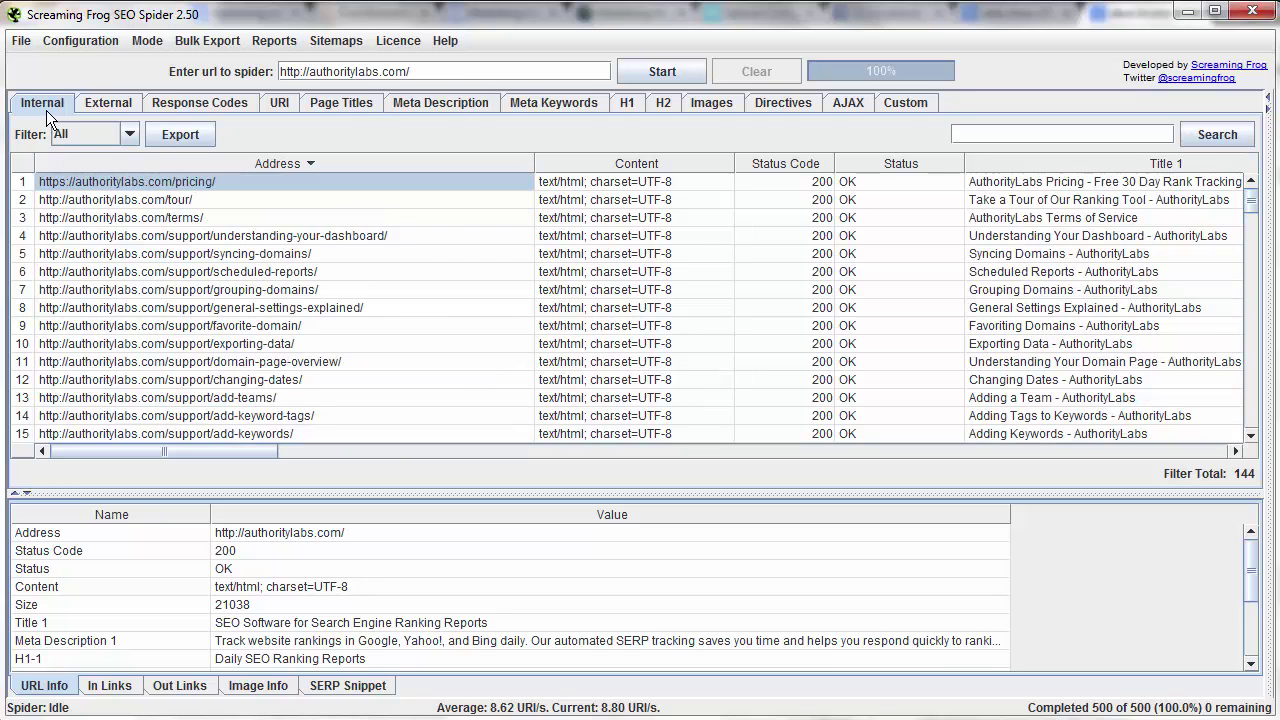
click(70, 133)
click(70, 133)
click(69, 126)
click(302, 181)
click(314, 165)
click(318, 165)
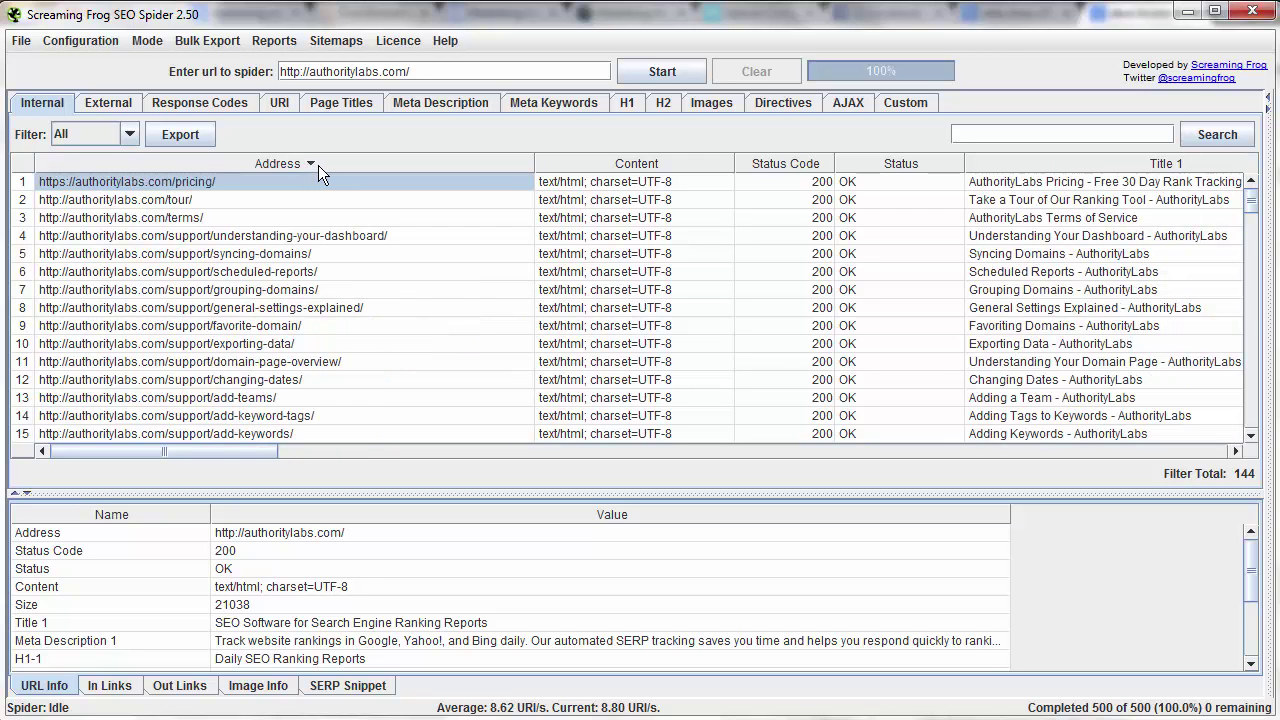
- Sort the internal pages by Status Code in ascending order
click(766, 166)
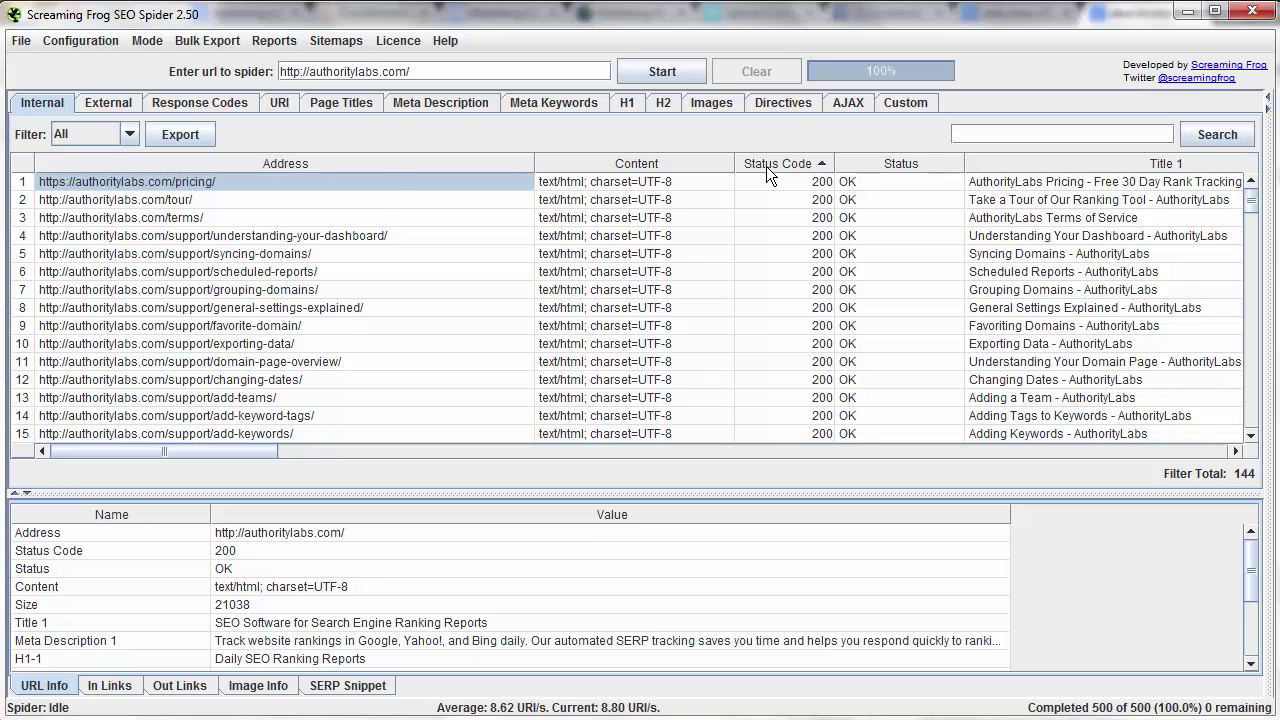
click(767, 182)
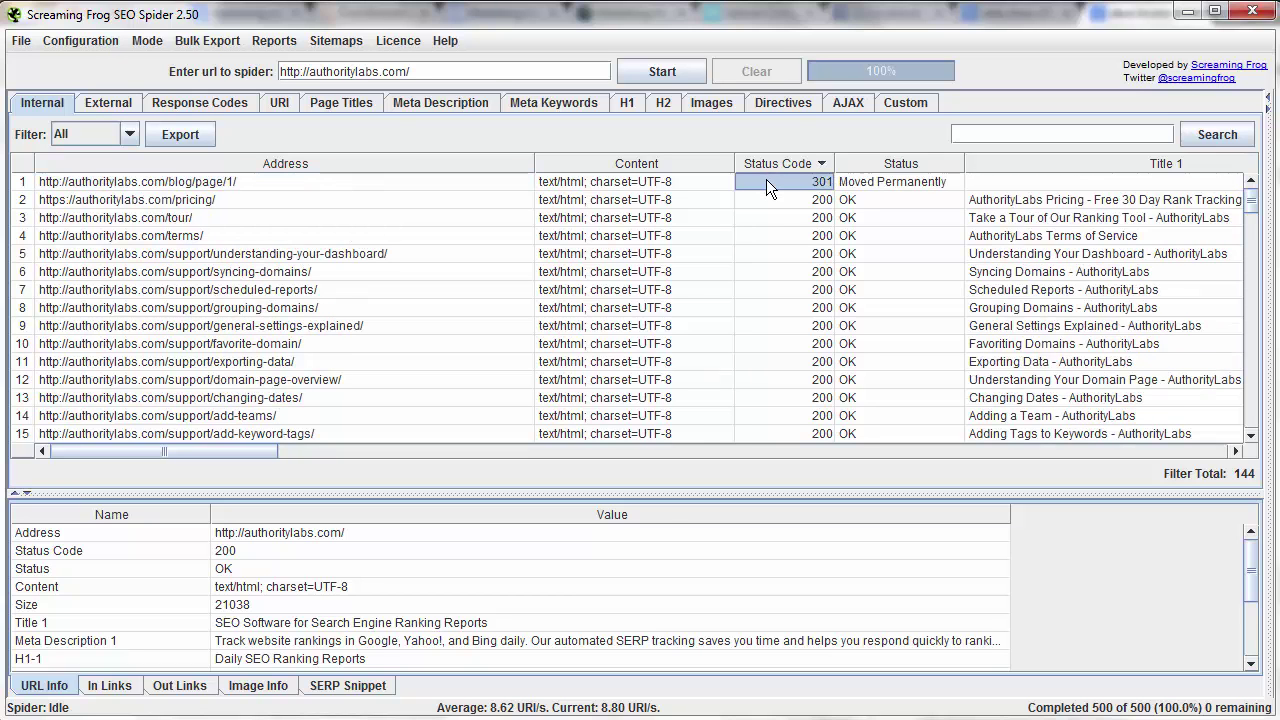
click(871, 181)
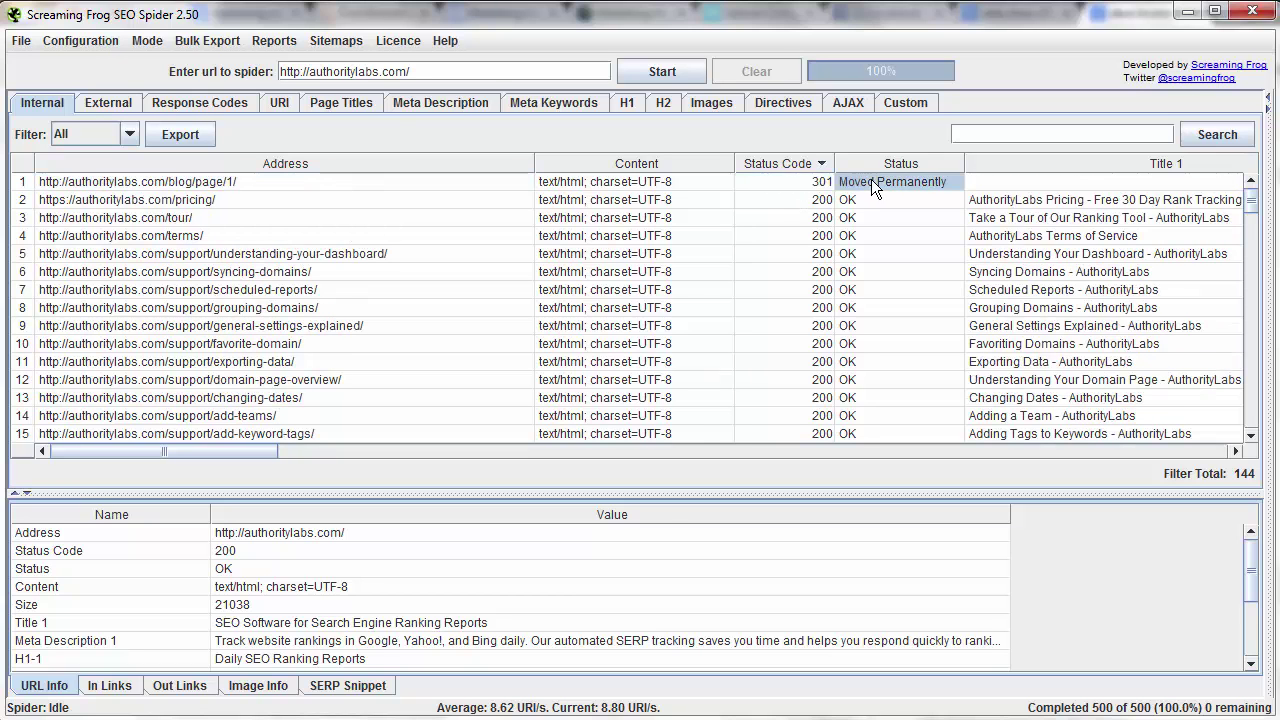
click(808, 166)
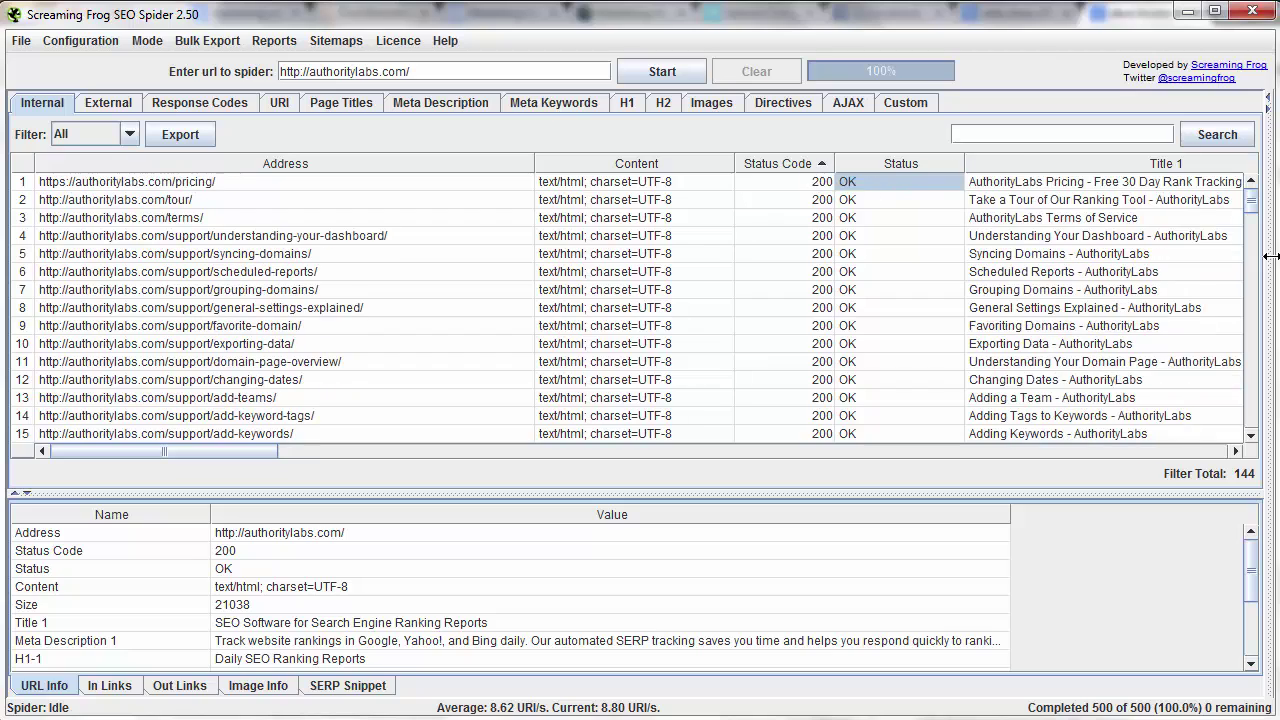
scroll(1256, 279, down, 8)
drag(1256, 279, 1250, 192)
- Inspect the details of the /tour/ and add-keywords pages
click(797, 199)
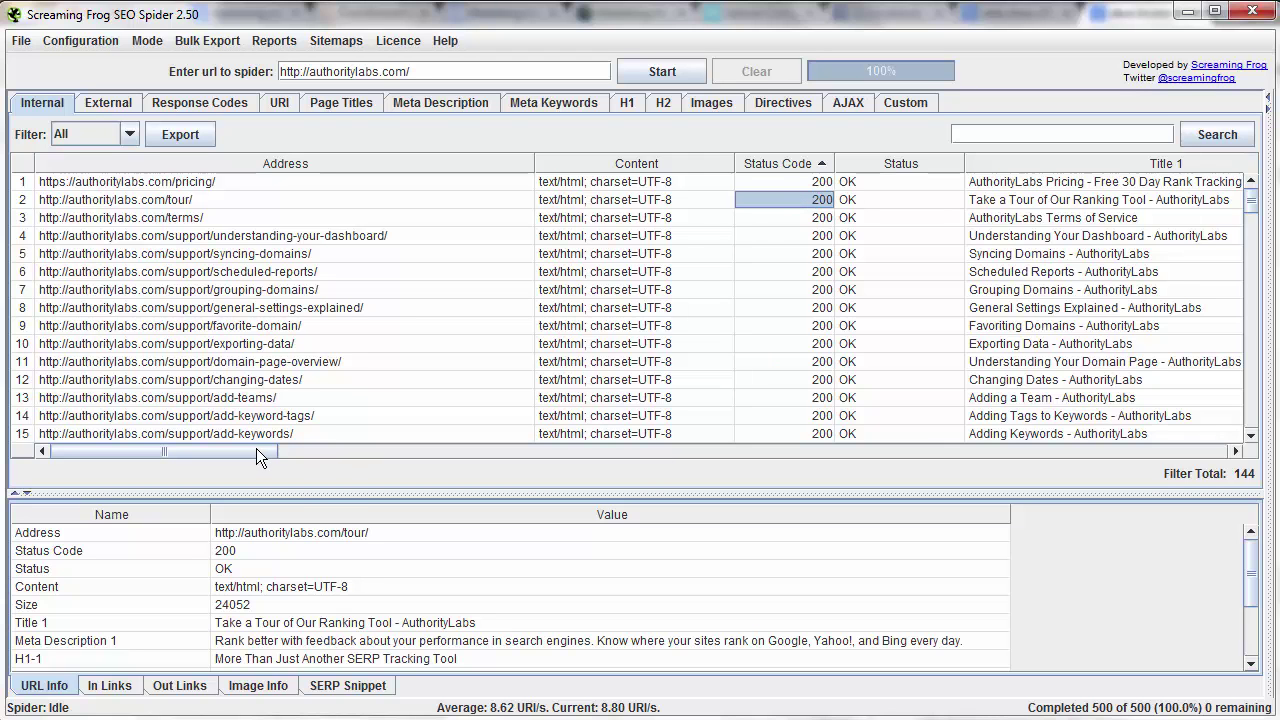
drag(257, 446, 139, 607)
click(428, 433)
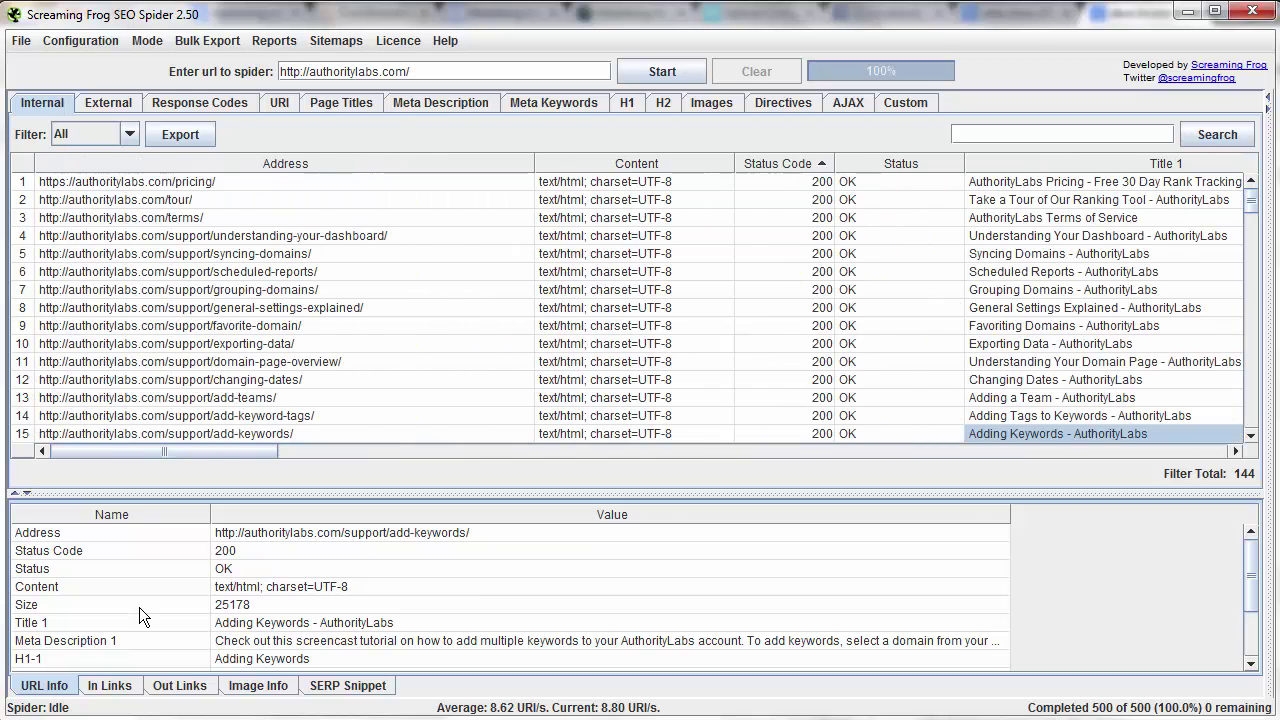
- Select the pricing page and show its URL Info
click(204, 186)
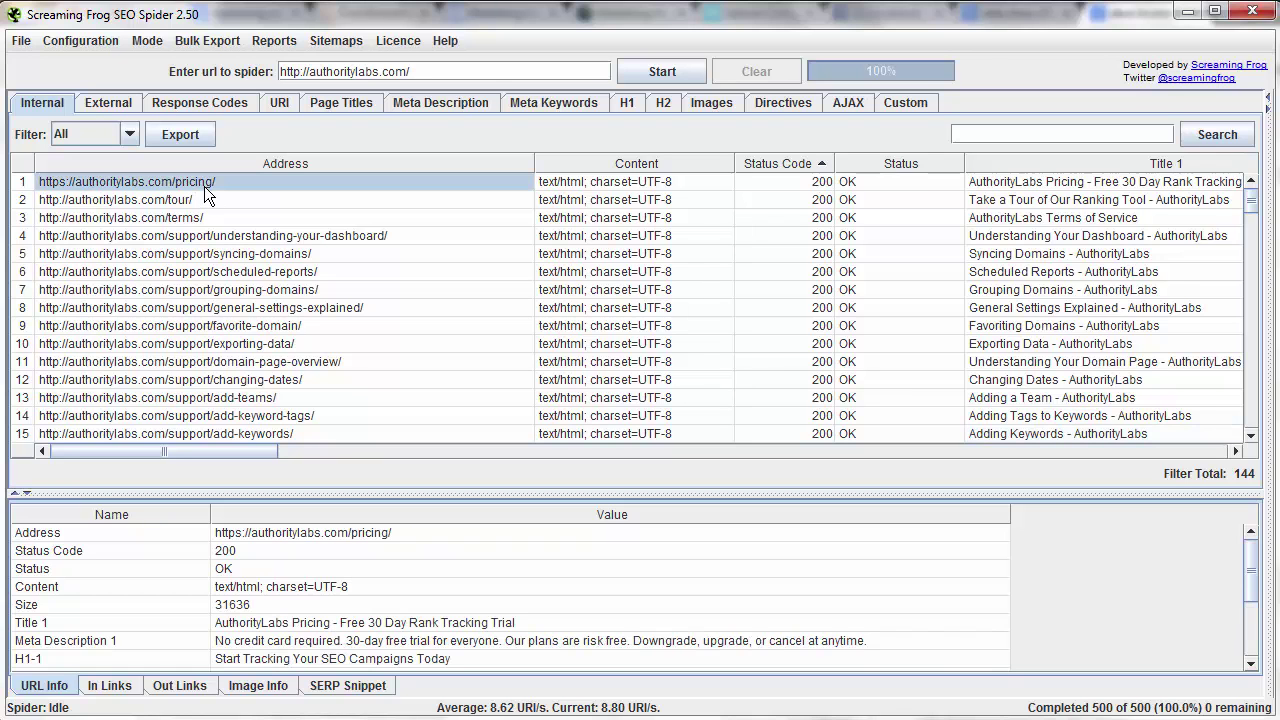
click(245, 199)
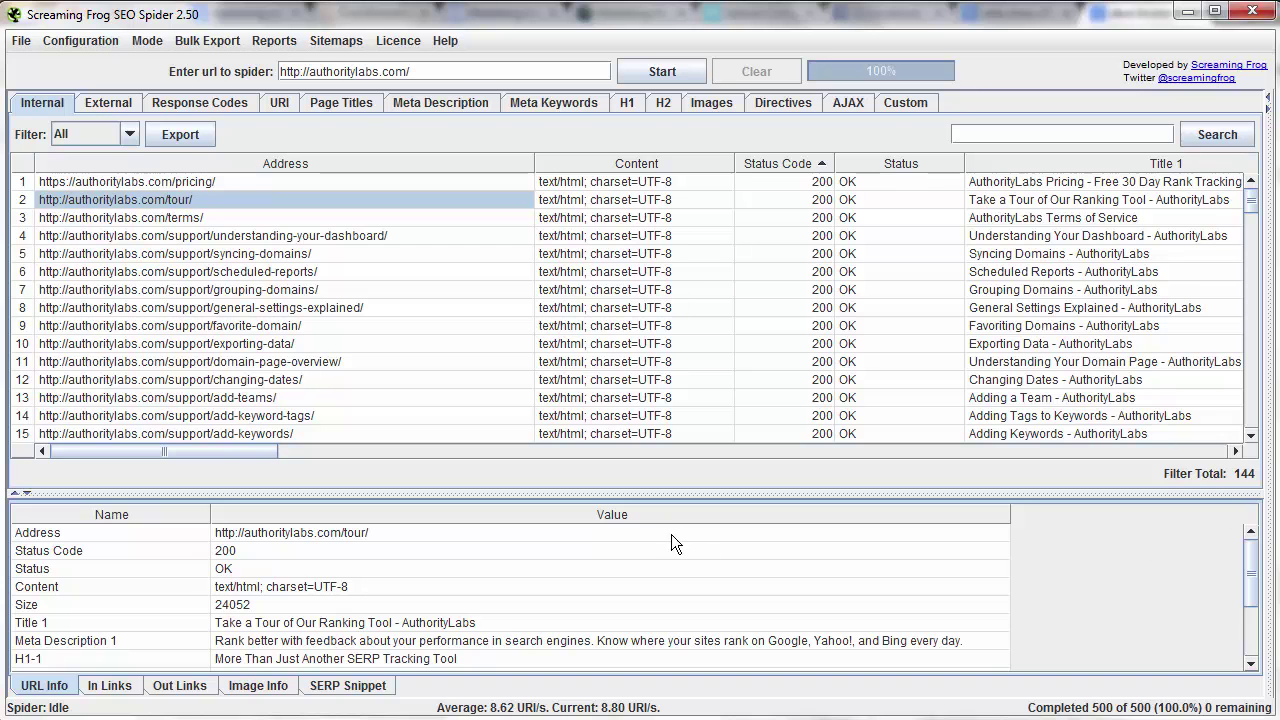
scroll(1258, 588, down, 2)
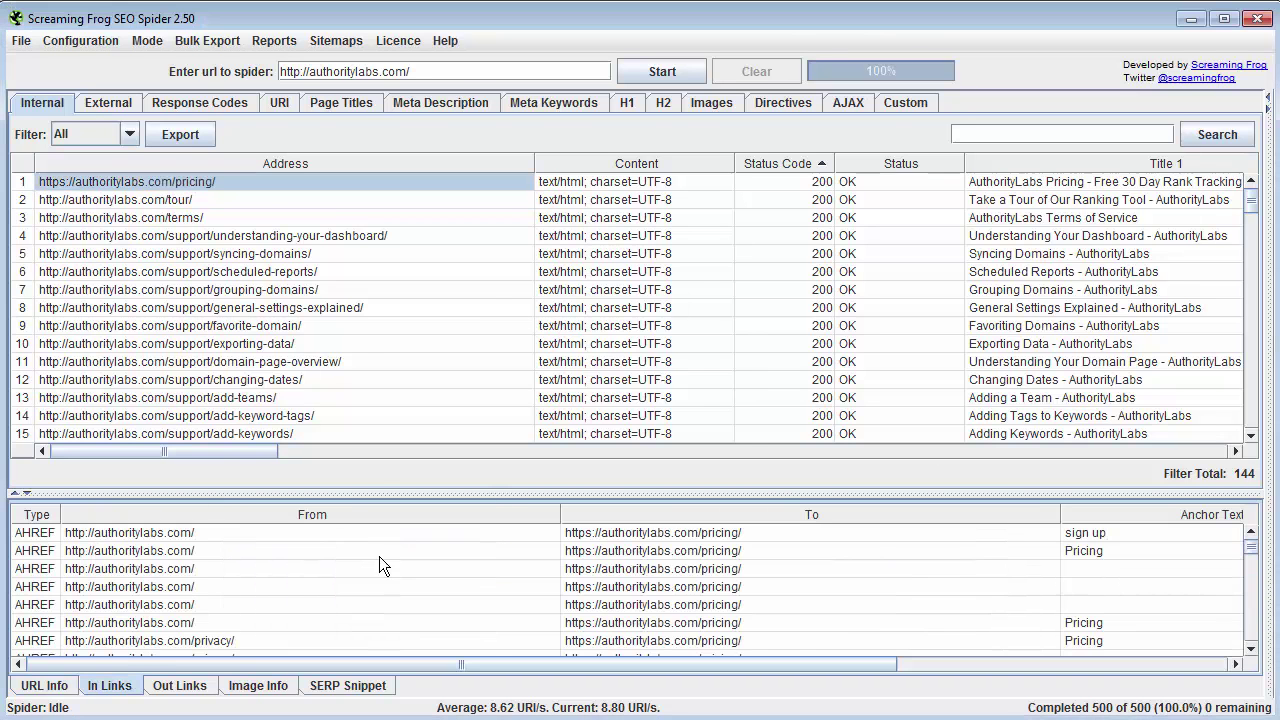
click(50, 687)
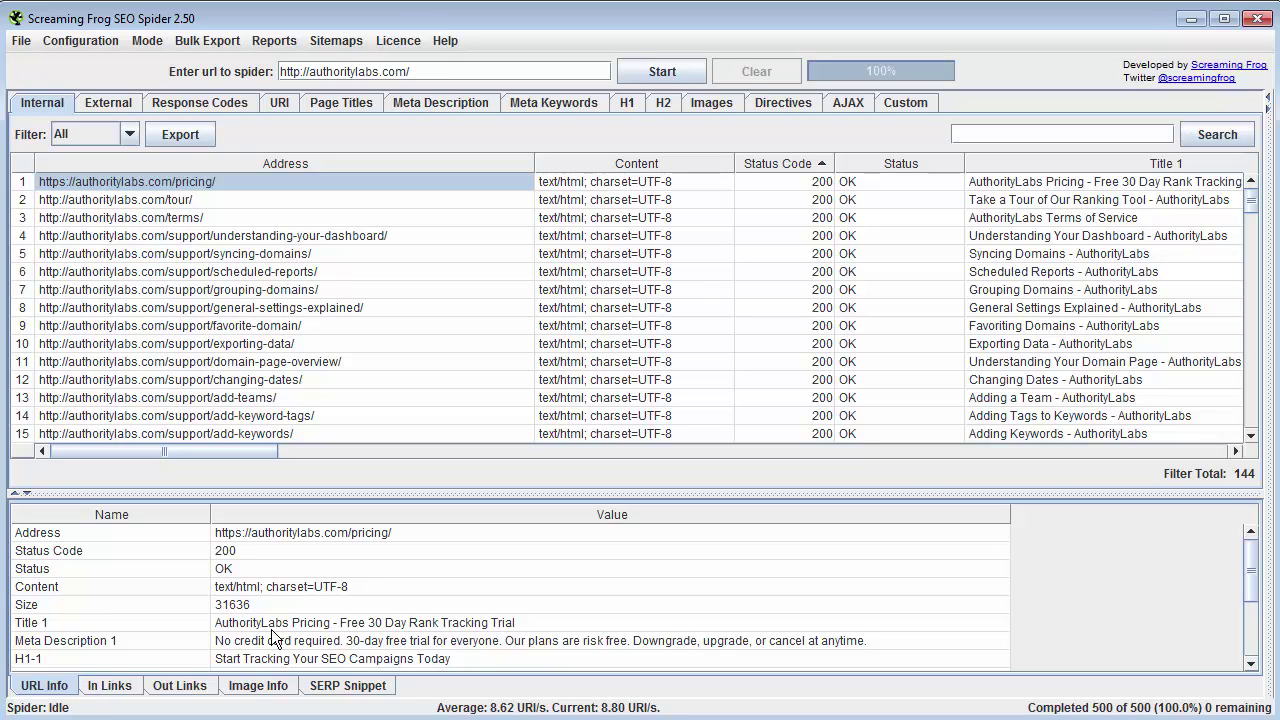
- List the pricing page's In Links, including the 'sign up for our Pro plan' link
click(115, 686)
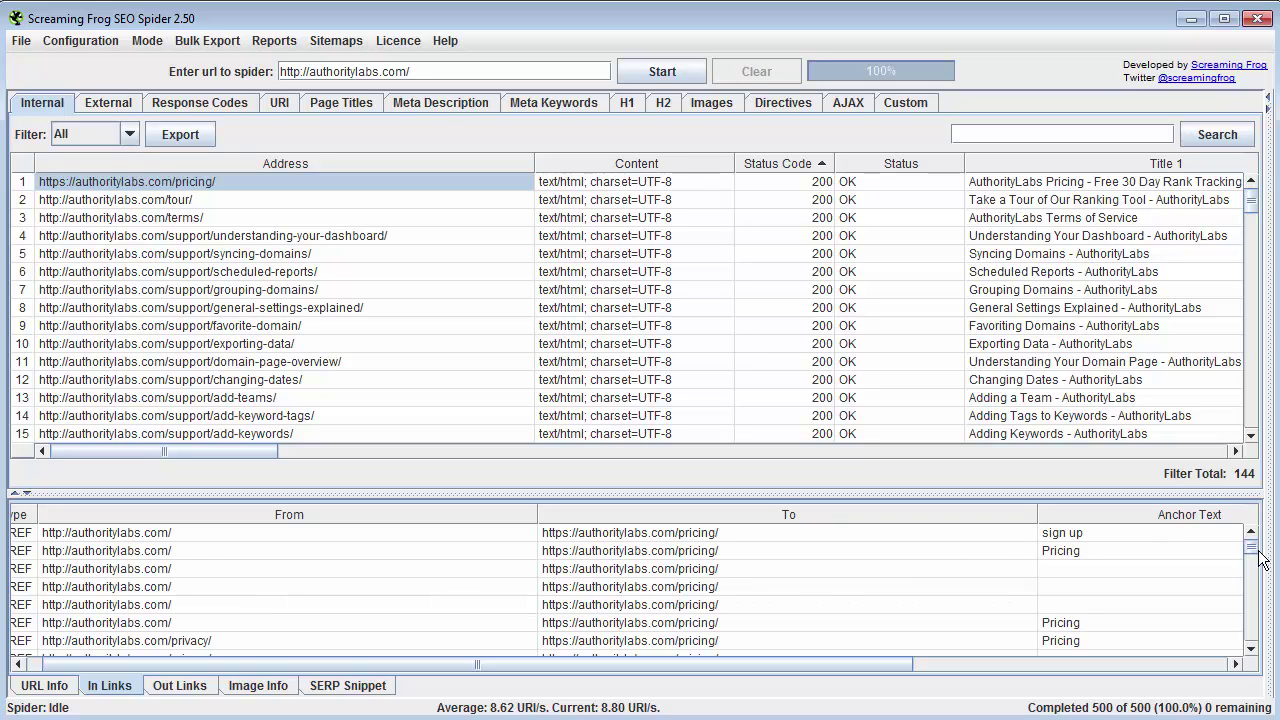
scroll(1258, 562, down, 5)
scroll(1258, 572, down, 10)
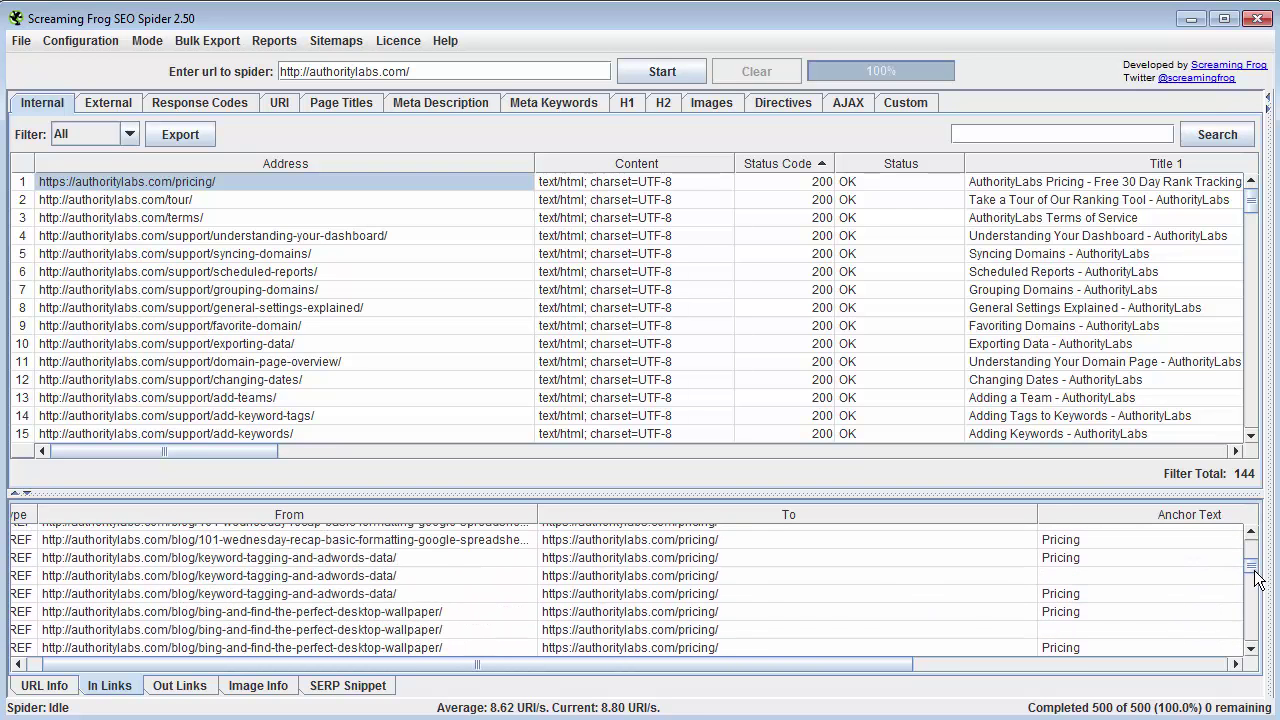
scroll(1257, 580, down, 5)
click(1160, 617)
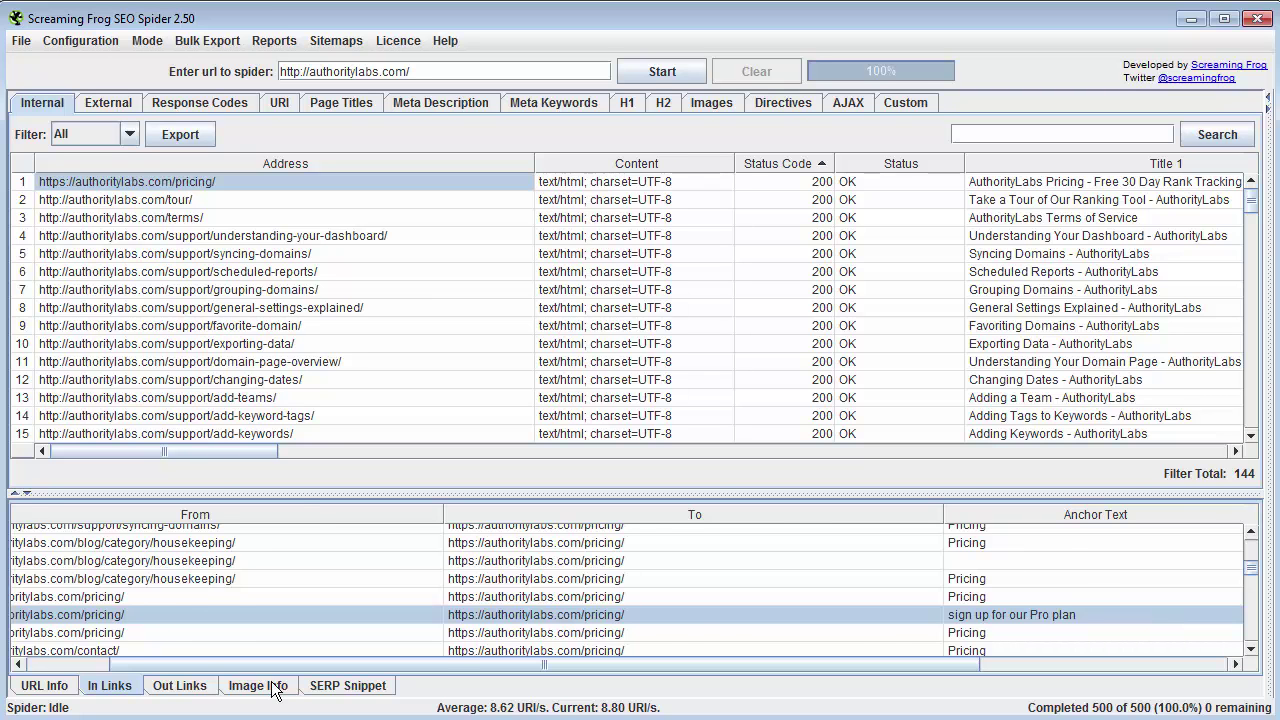
- Review the pricing page's Out Links to the blog and homepage, then preview its SERP Snippet
click(200, 682)
click(417, 589)
click(527, 533)
click(685, 590)
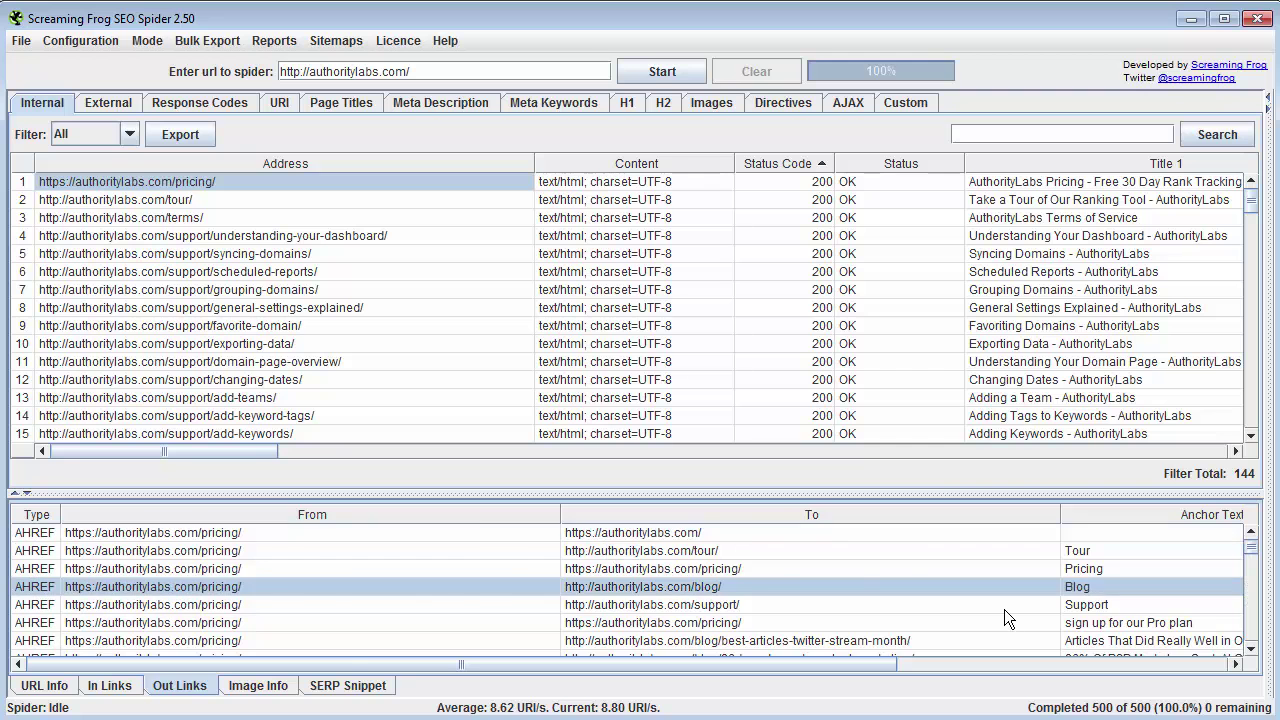
scroll(1252, 549, down, 2)
click(1190, 664)
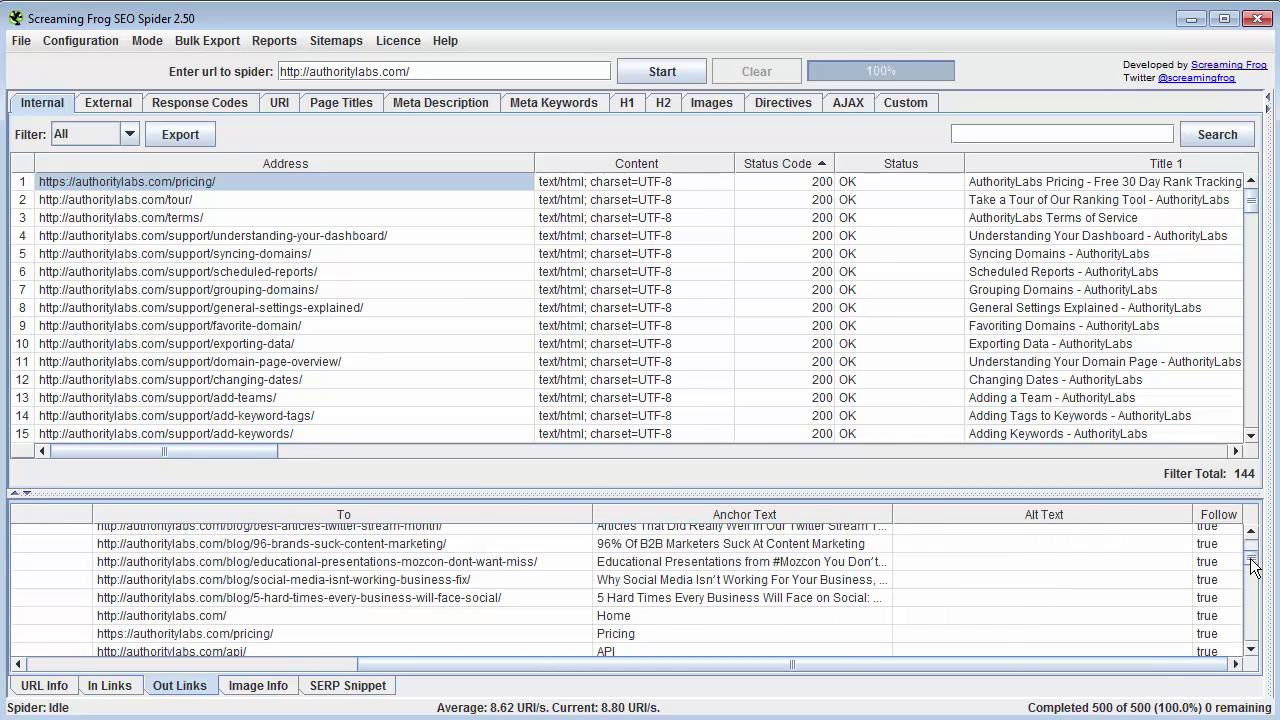
scroll(1249, 560, up, 2)
click(347, 685)
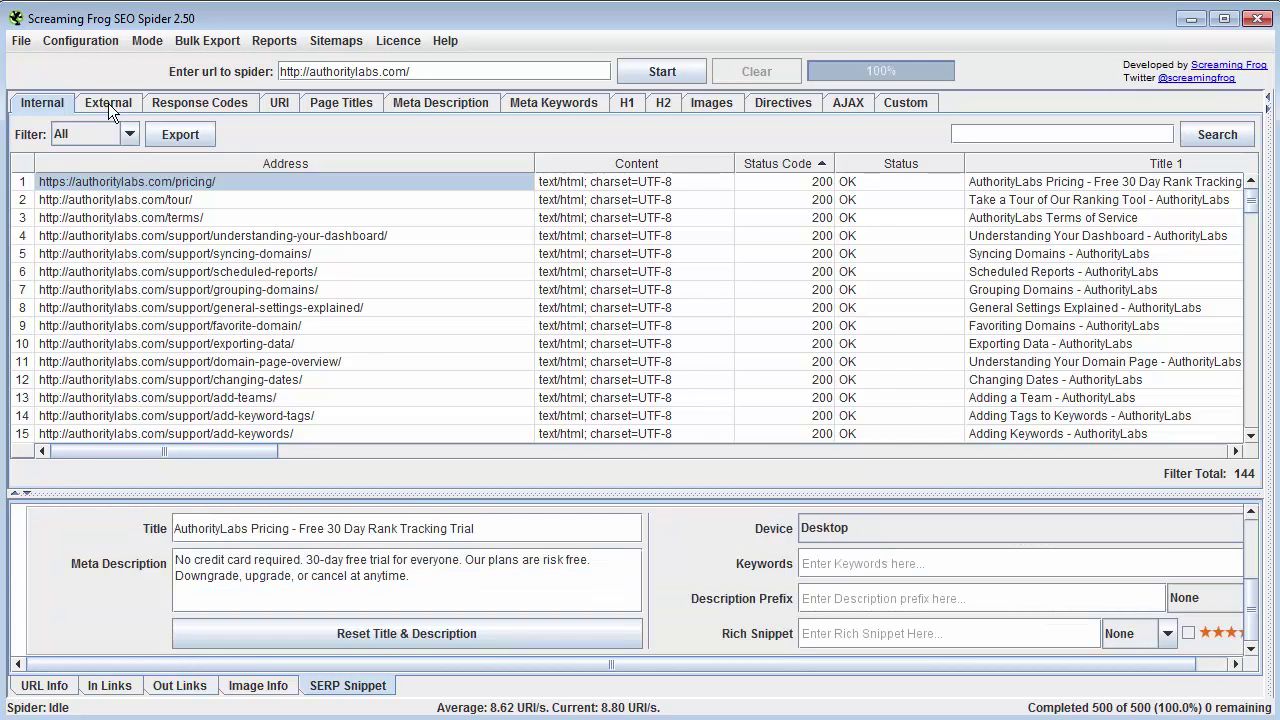
- On the External list, check URL Info and In Links for the LinkedIn company page
click(108, 103)
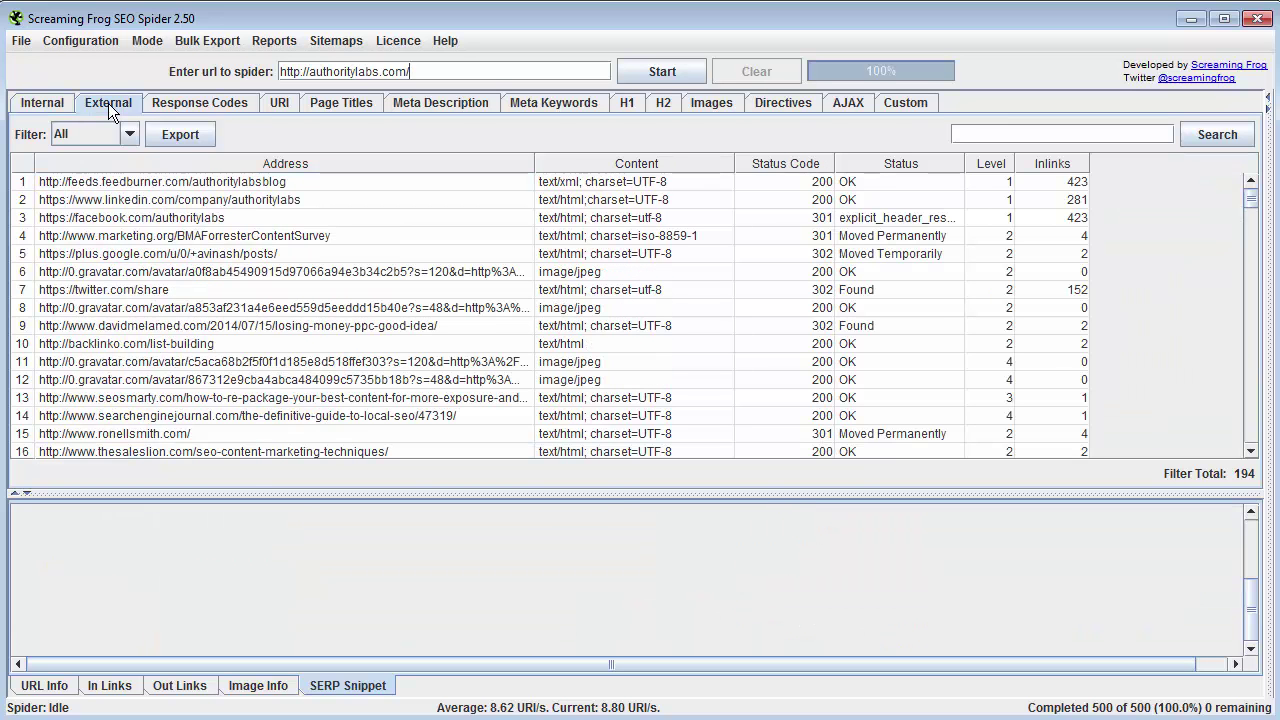
click(208, 205)
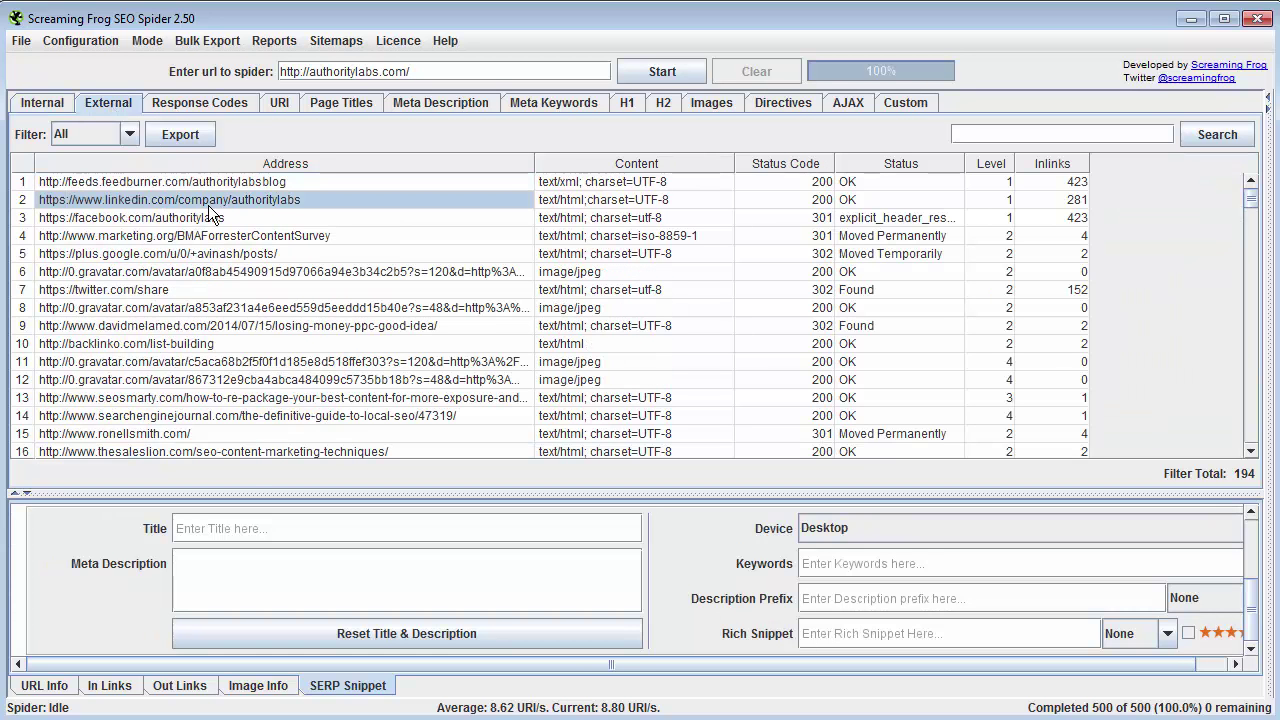
click(36, 687)
click(107, 688)
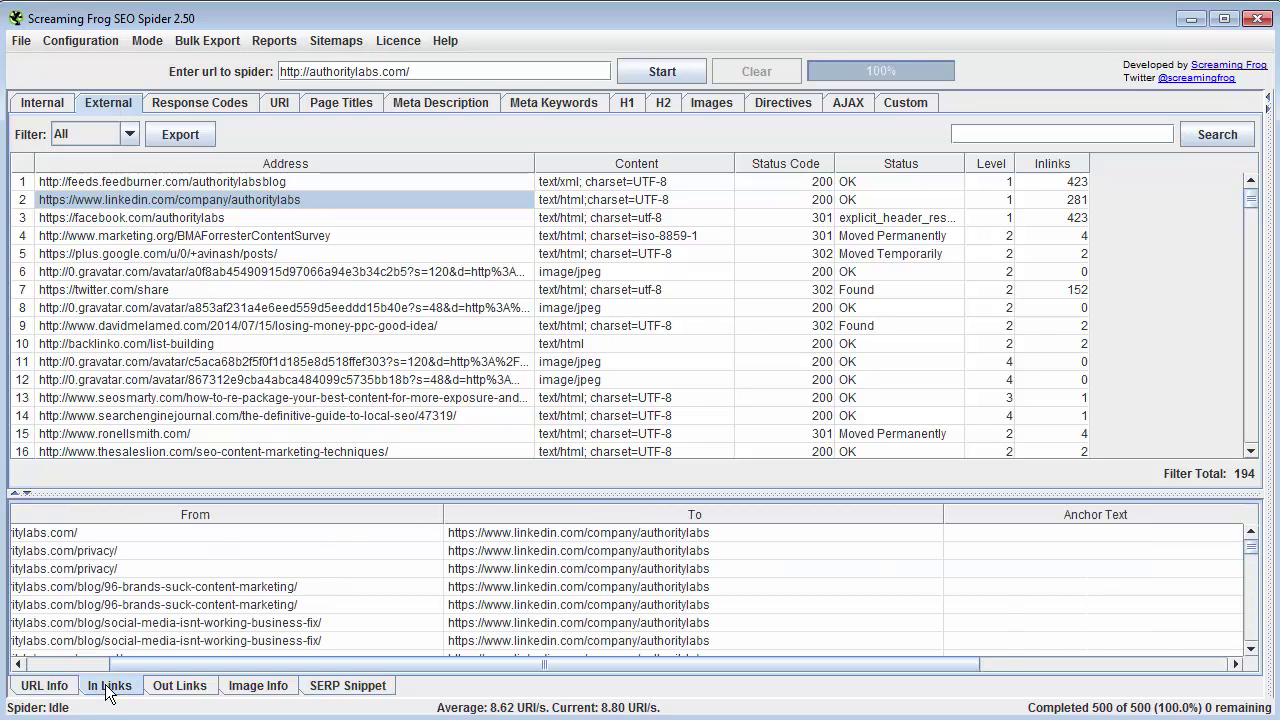
click(44, 686)
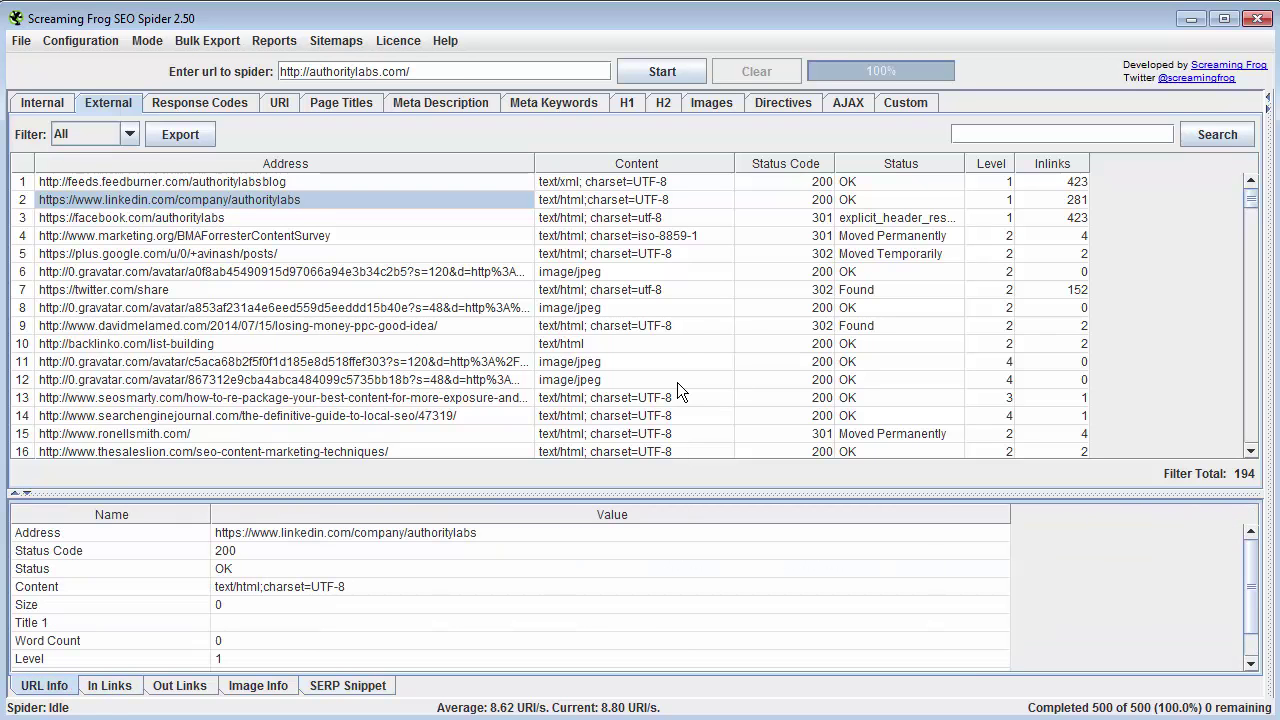
- Sort external links by status code and select the 404 zemanta.com link
click(785, 161)
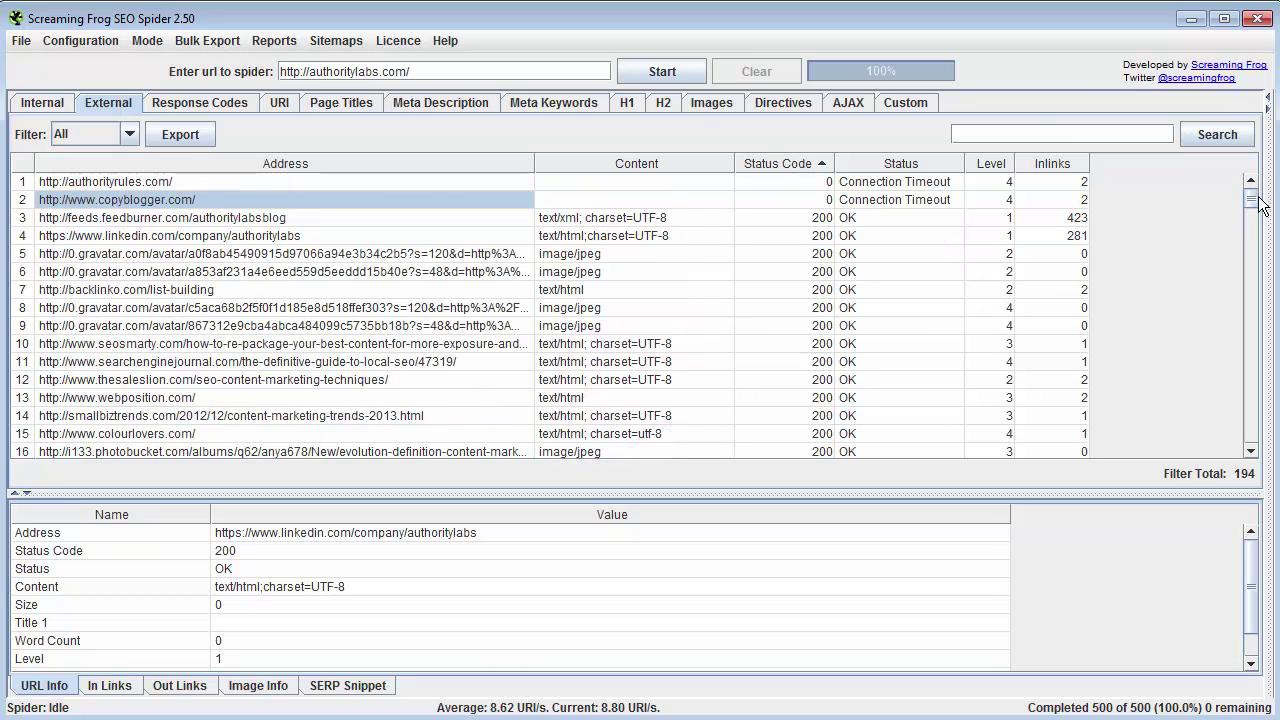
drag(1252, 206, 1263, 446)
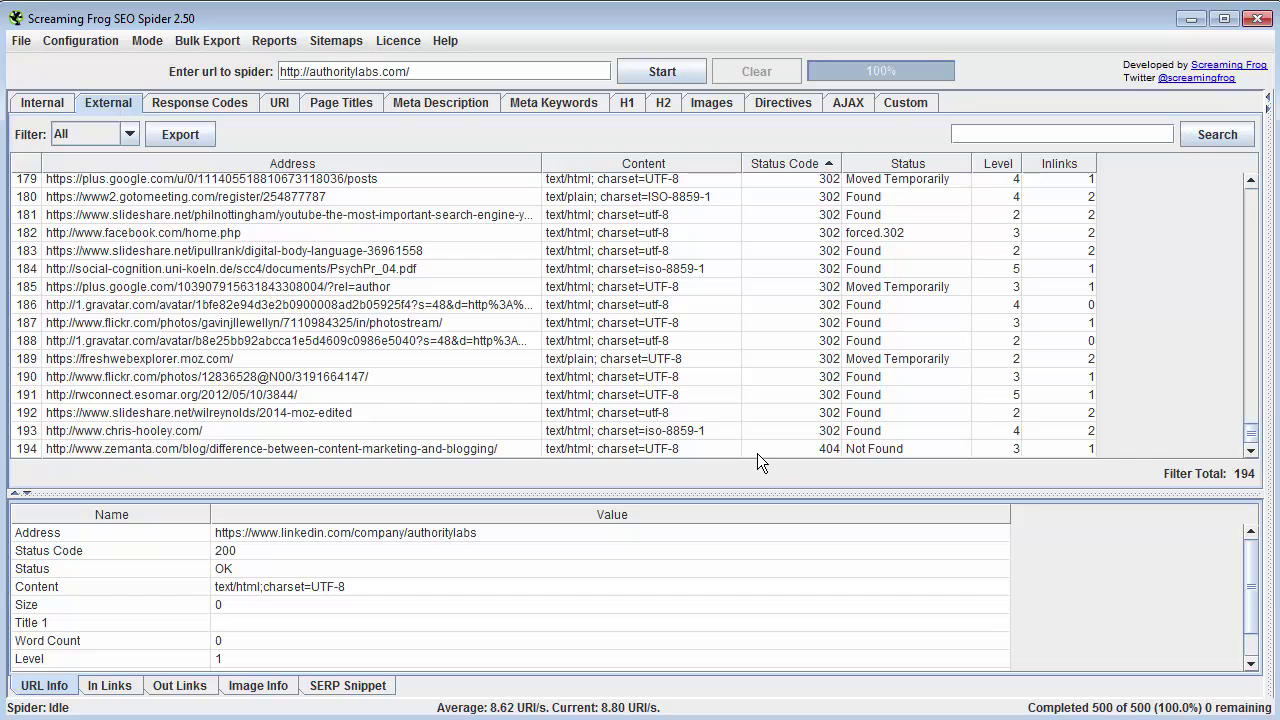
click(468, 448)
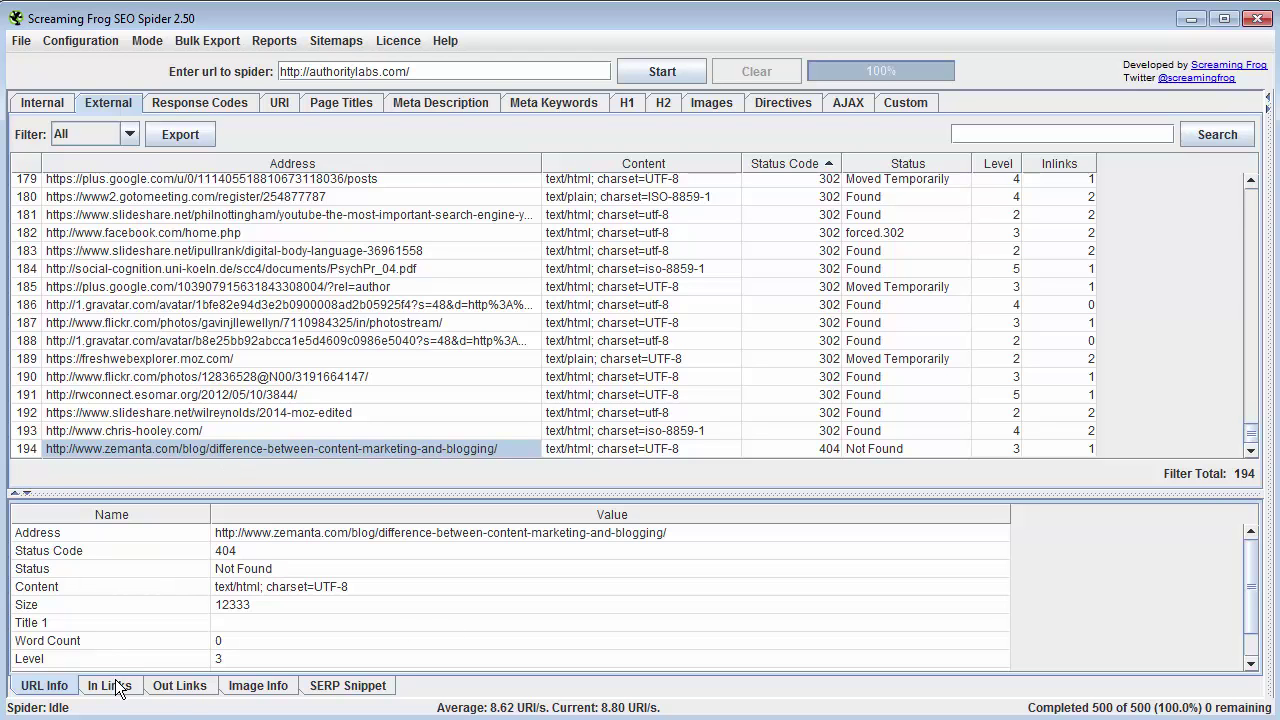
- Show the zemanta link's In Links and scroll across to its From and To columns
click(184, 689)
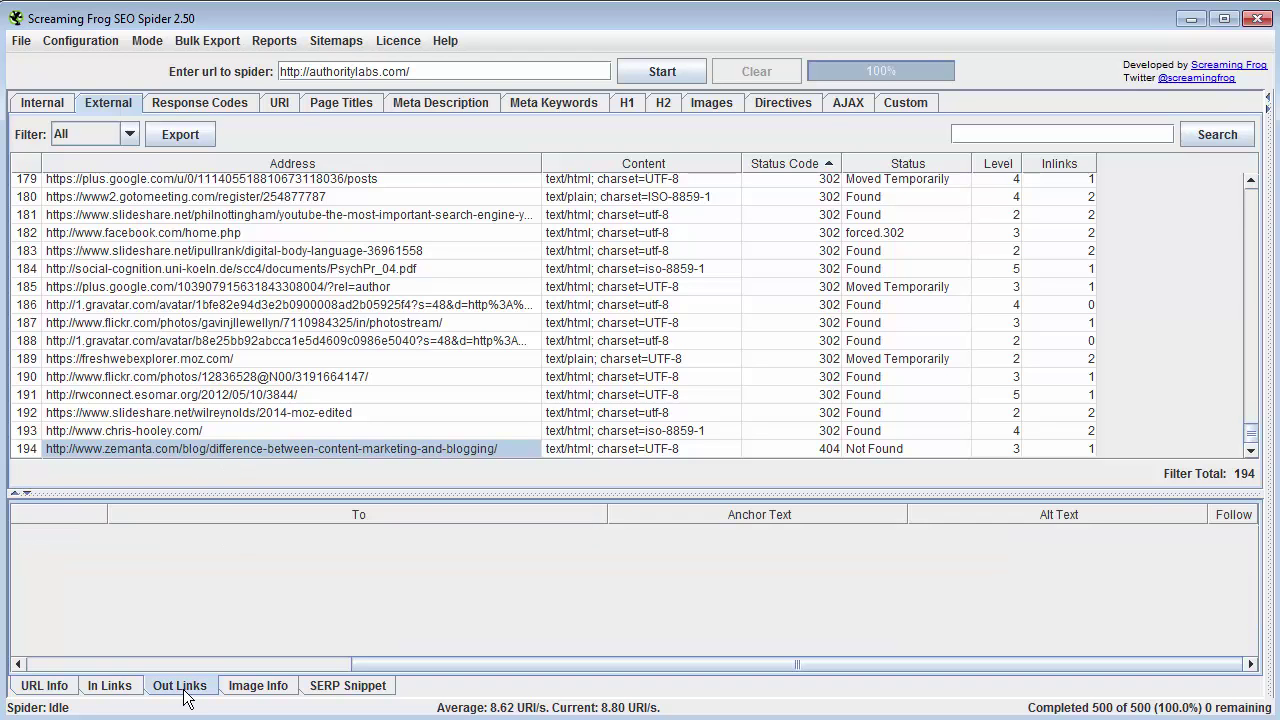
click(112, 690)
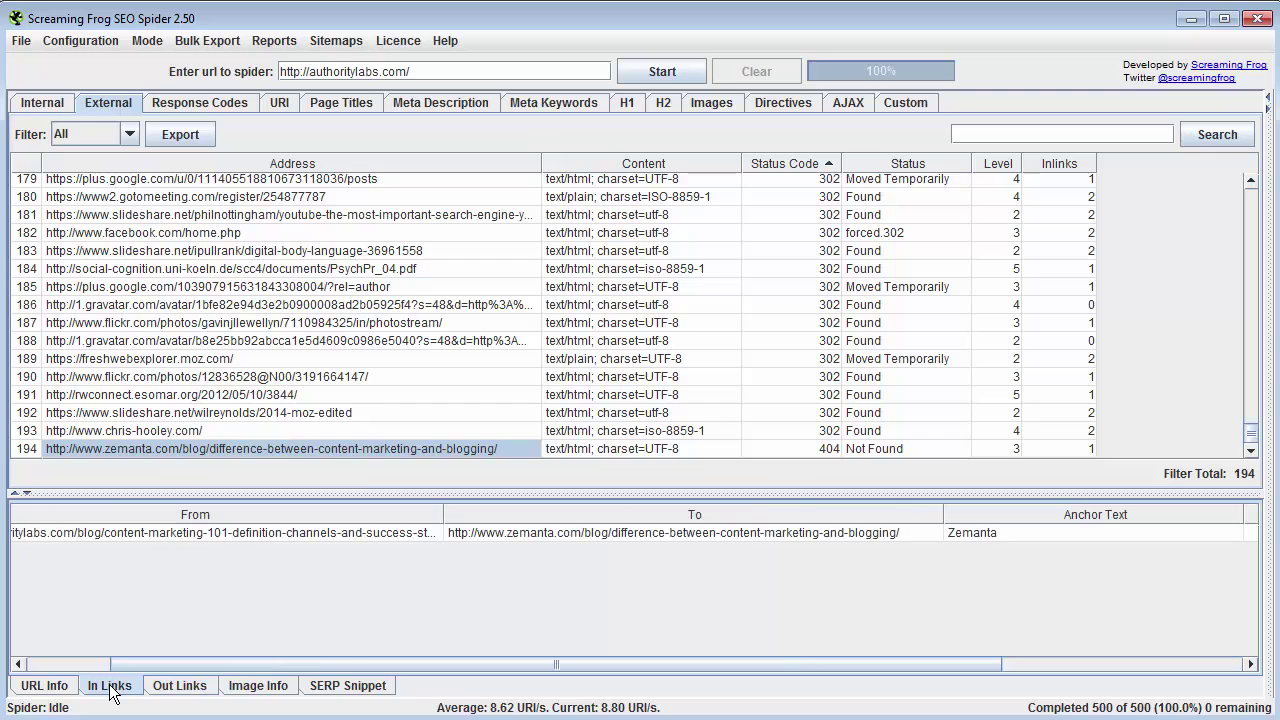
click(259, 533)
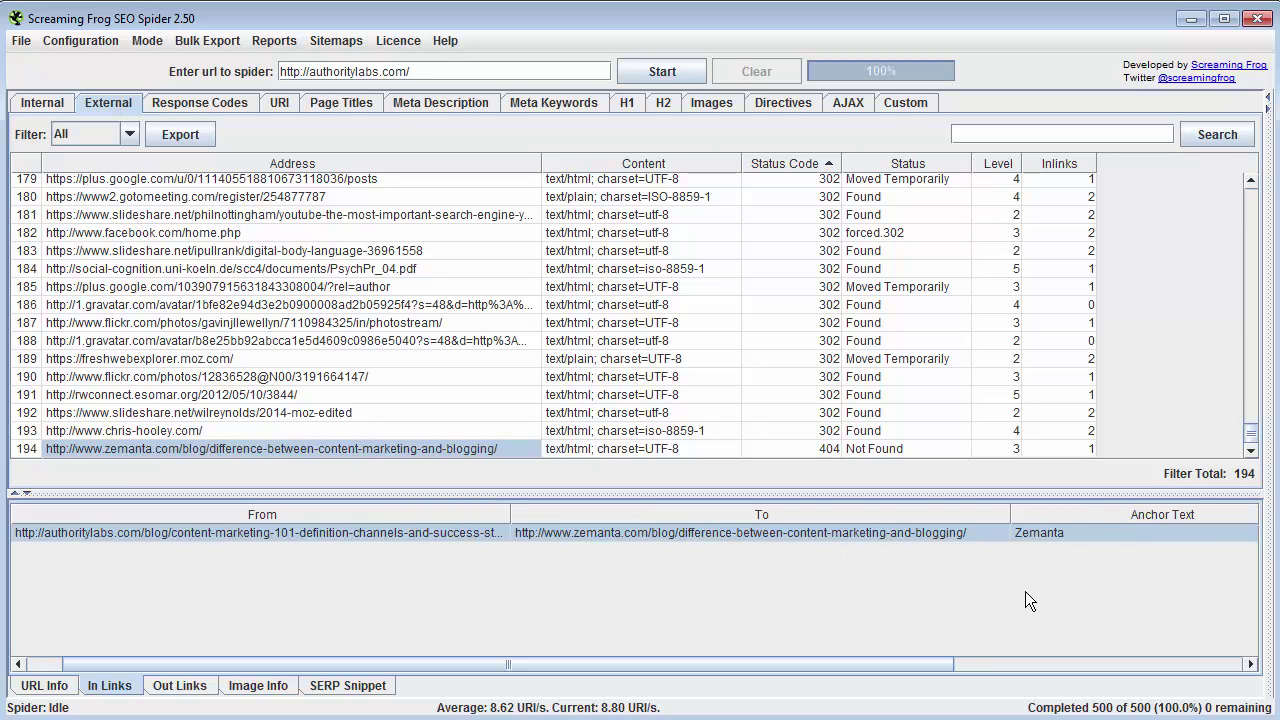
click(983, 668)
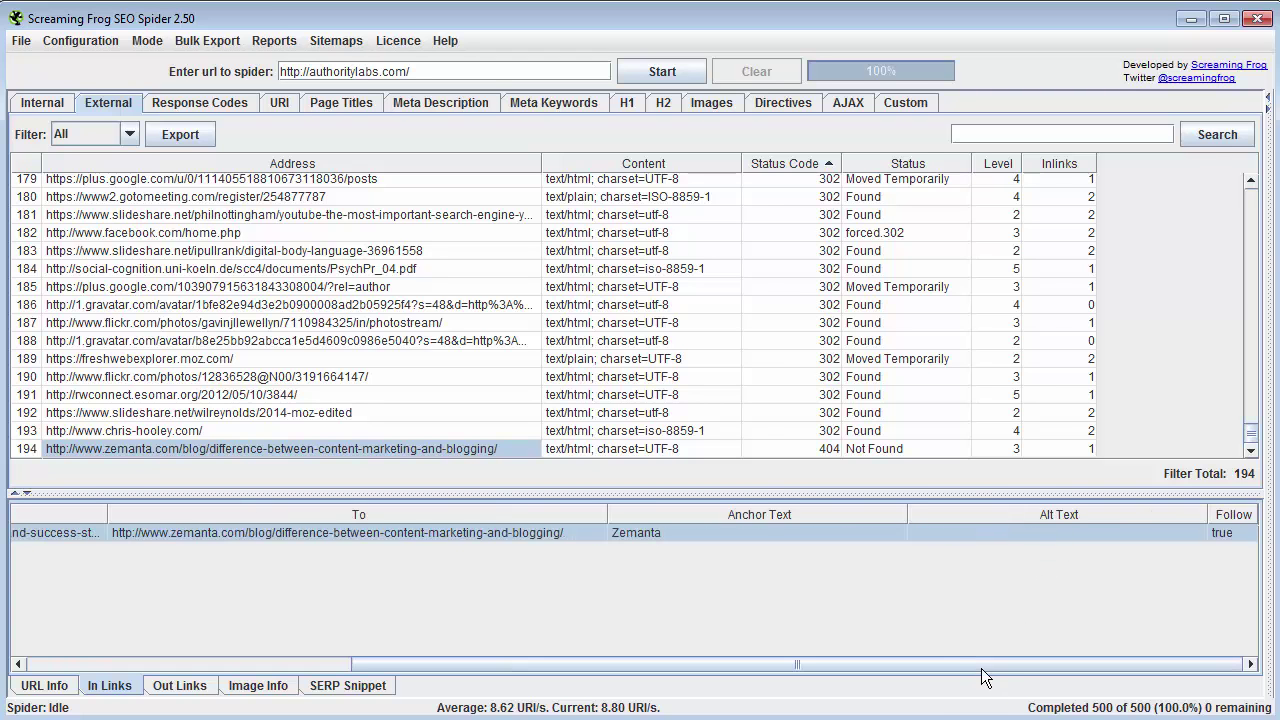
drag(974, 668, 629, 698)
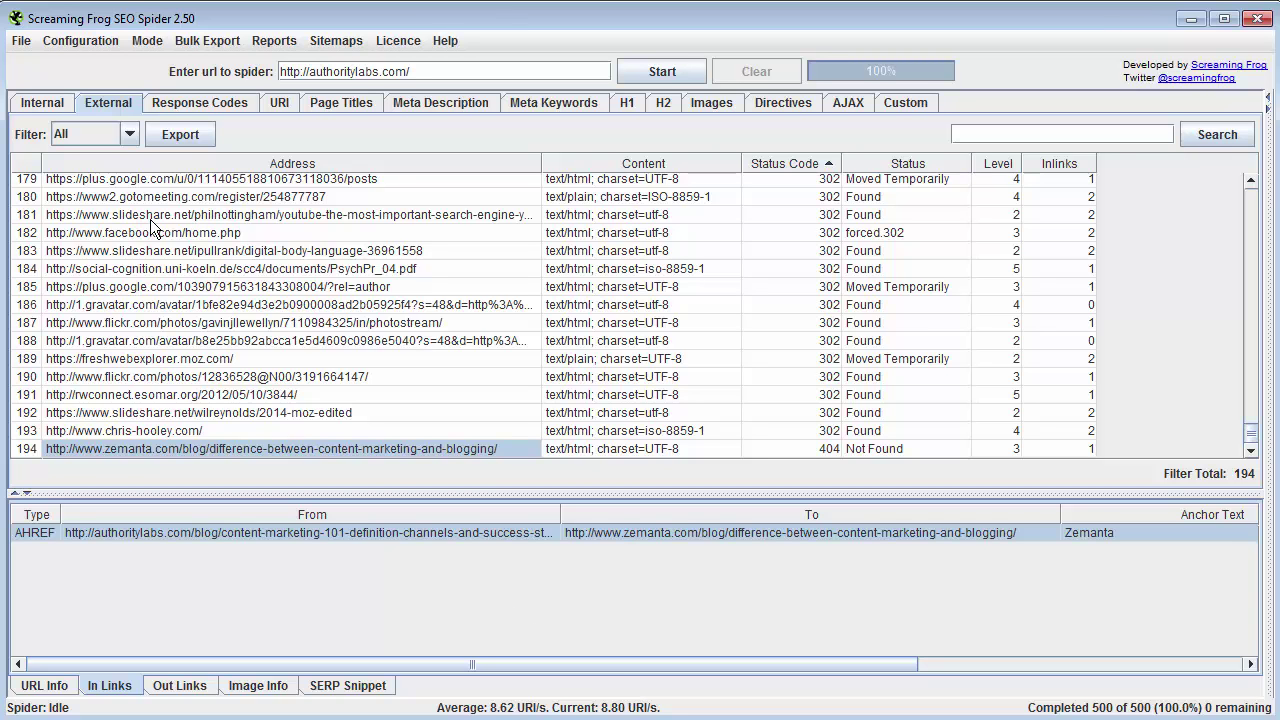
- Browse the Response Codes, URI, Page Titles, Meta Description, H1, H2 and Images reports
click(194, 105)
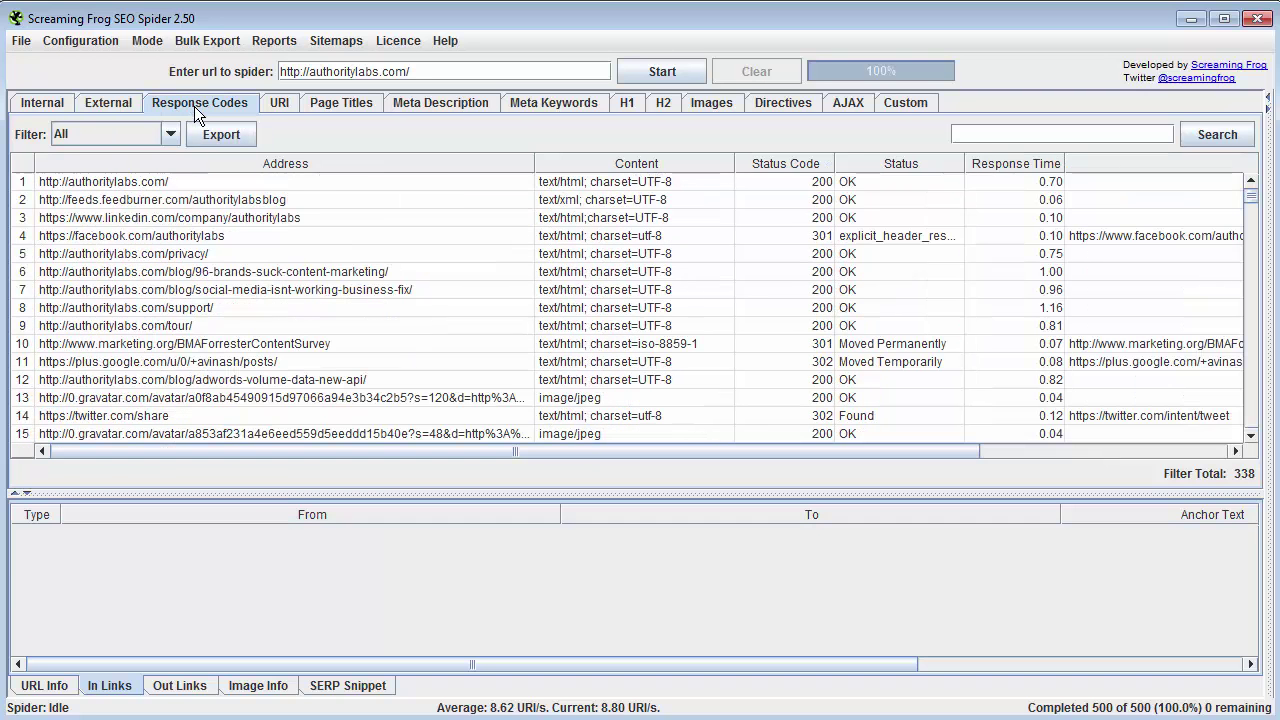
click(280, 100)
click(357, 104)
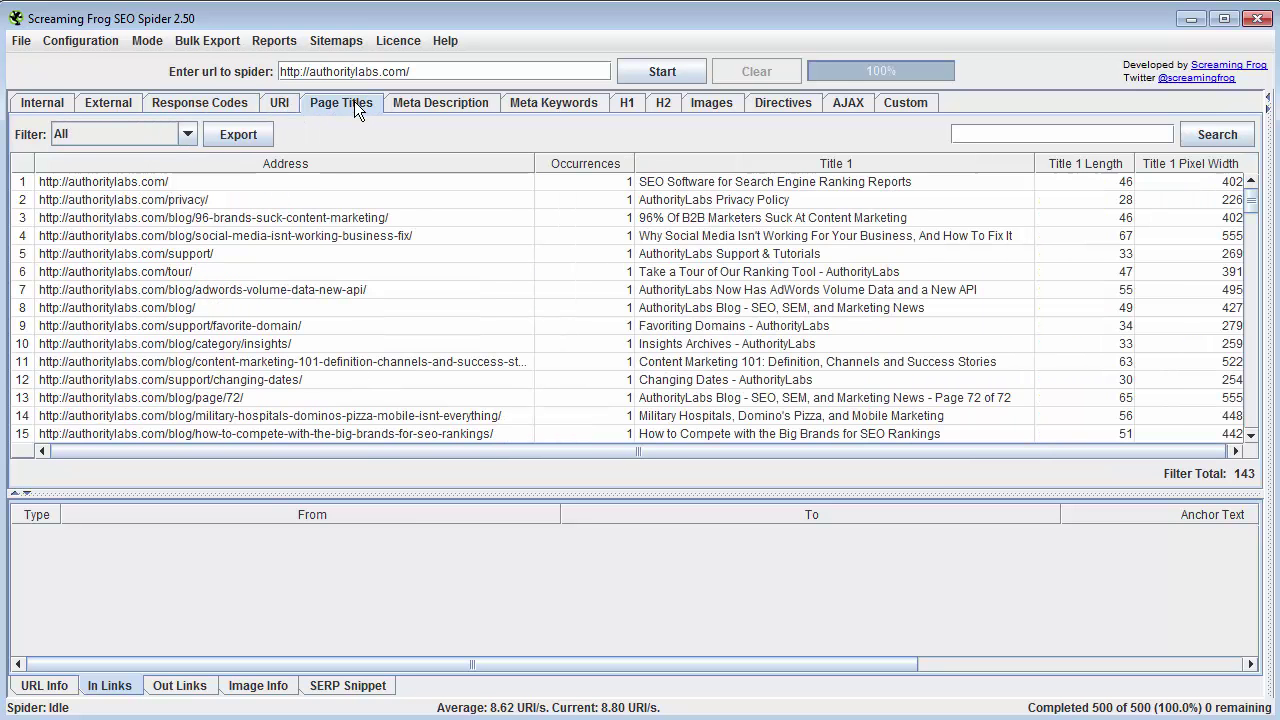
click(419, 104)
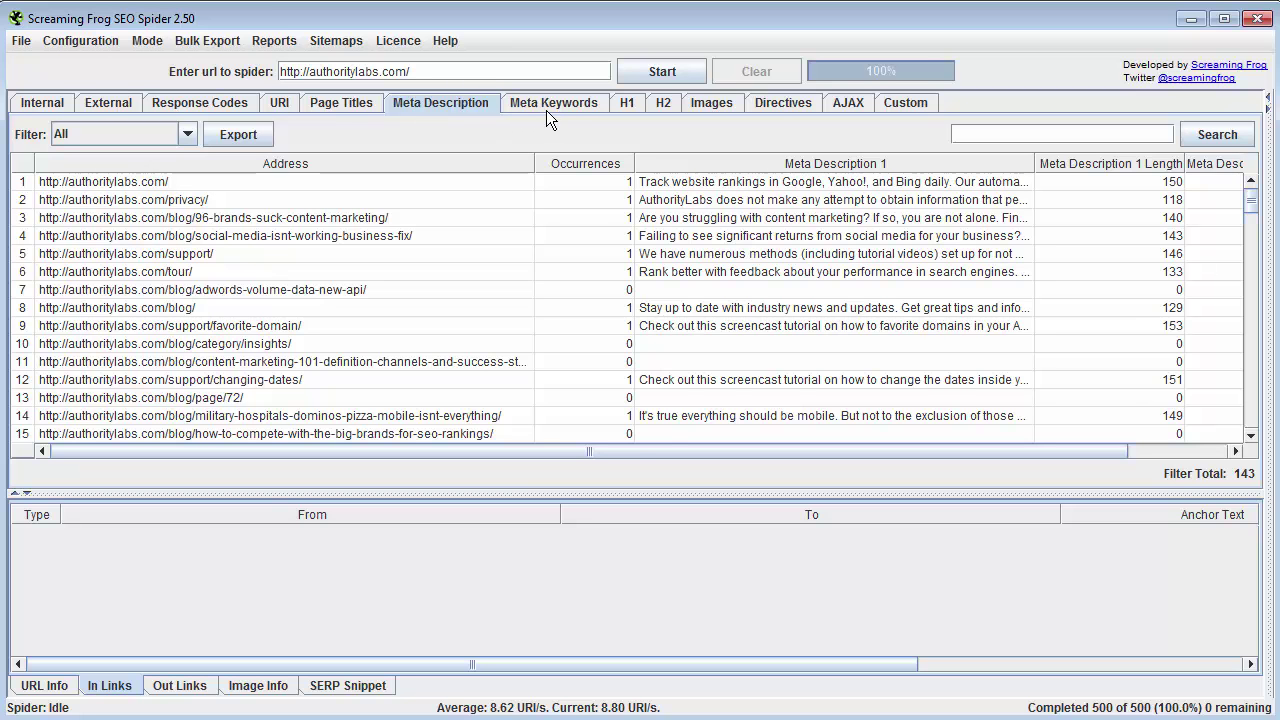
click(368, 104)
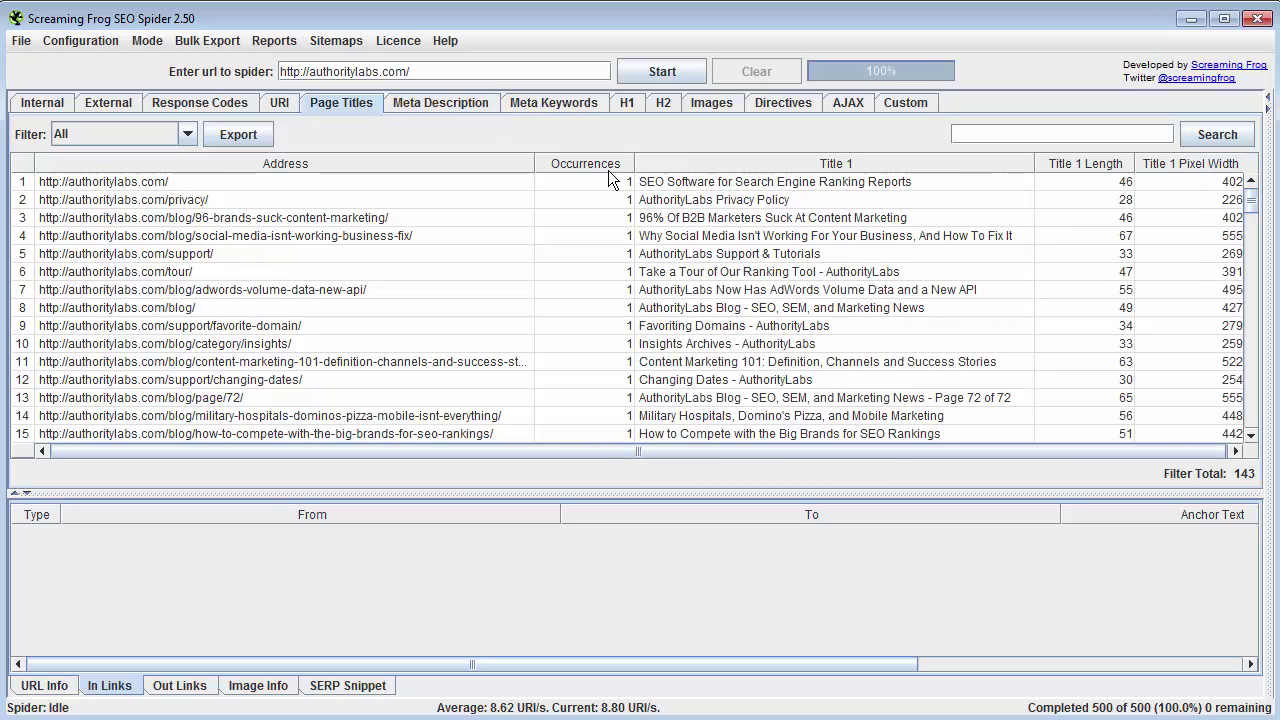
click(436, 106)
click(620, 104)
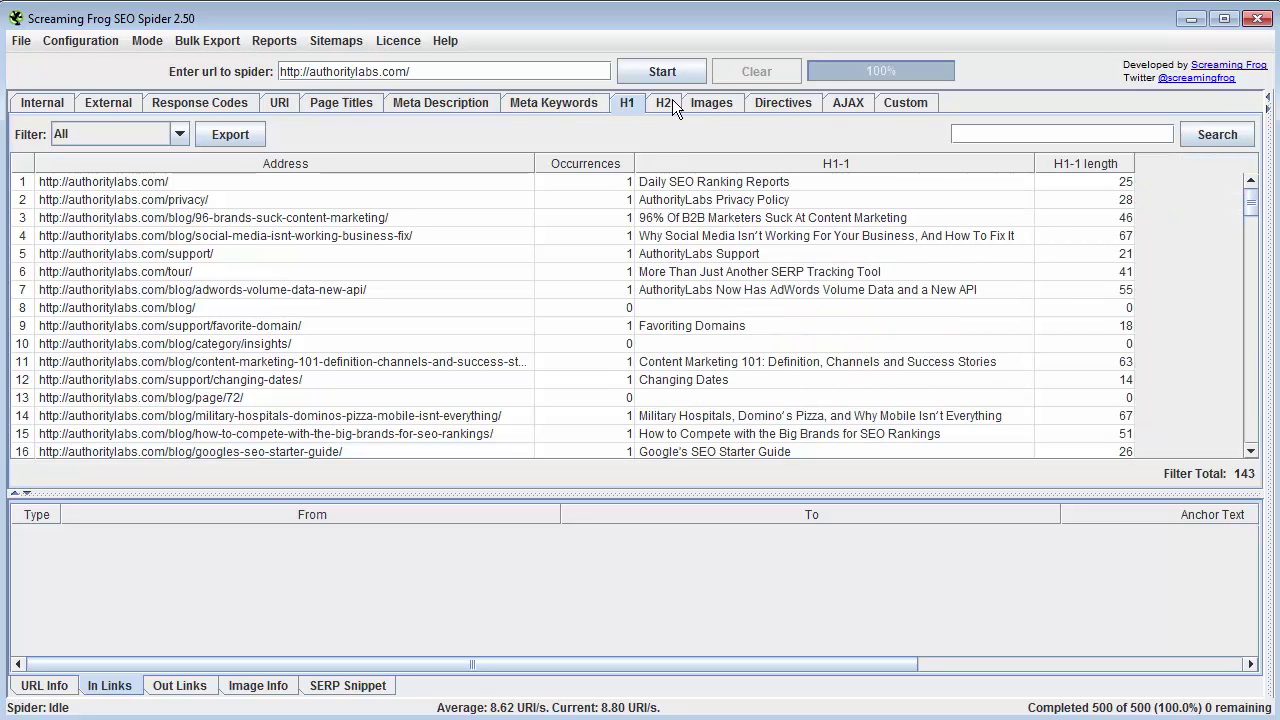
click(670, 104)
click(712, 105)
- Check URL Info and In Links for Meta Description pages, then revisit Response Codes and External
click(326, 104)
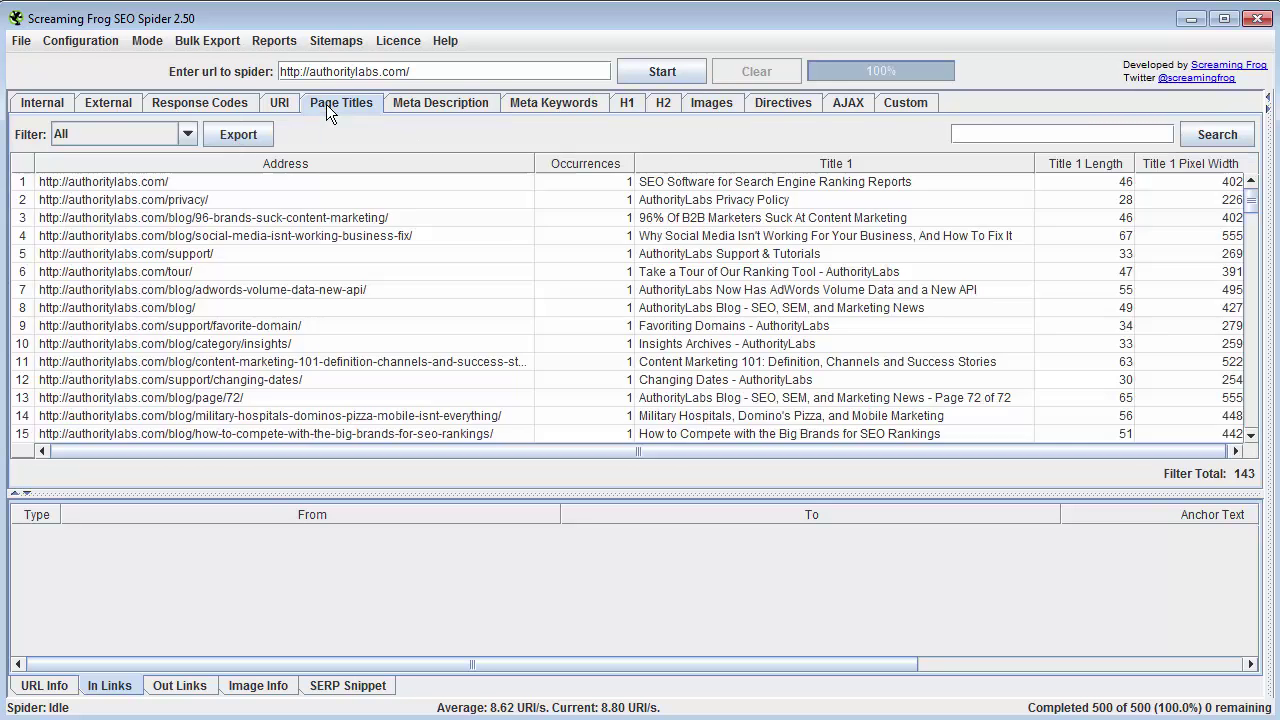
click(420, 108)
click(368, 224)
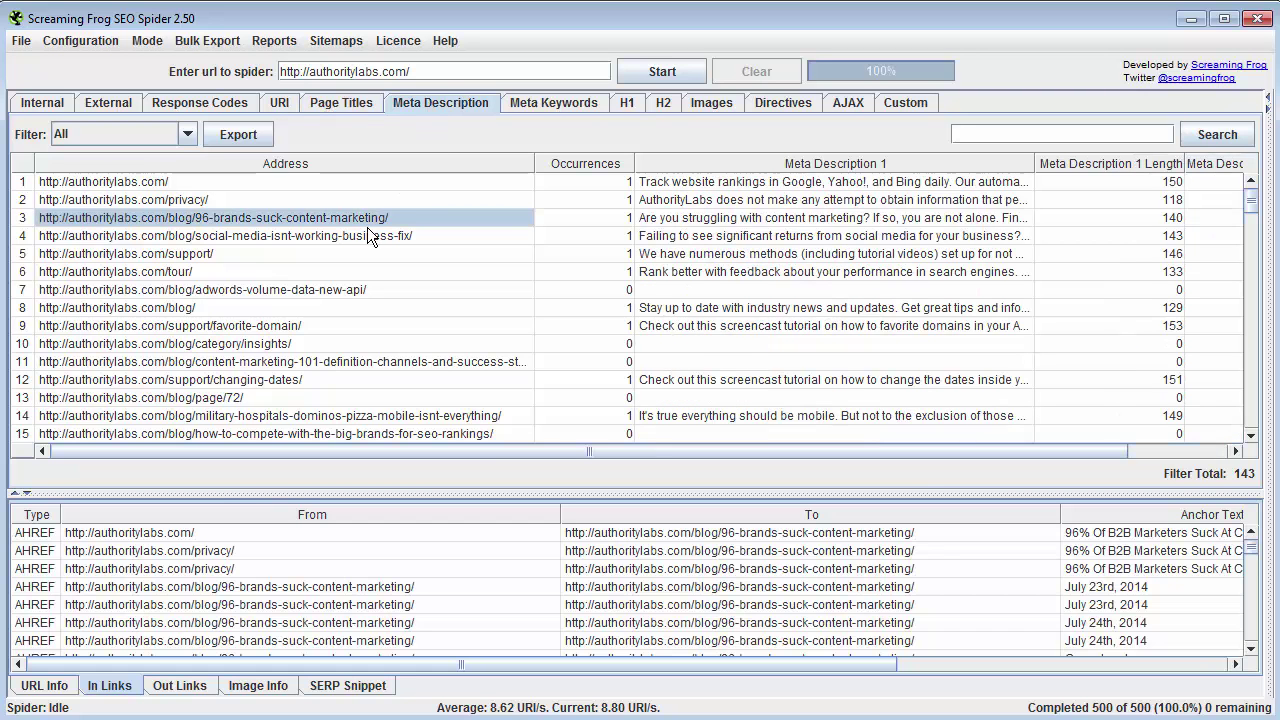
click(40, 688)
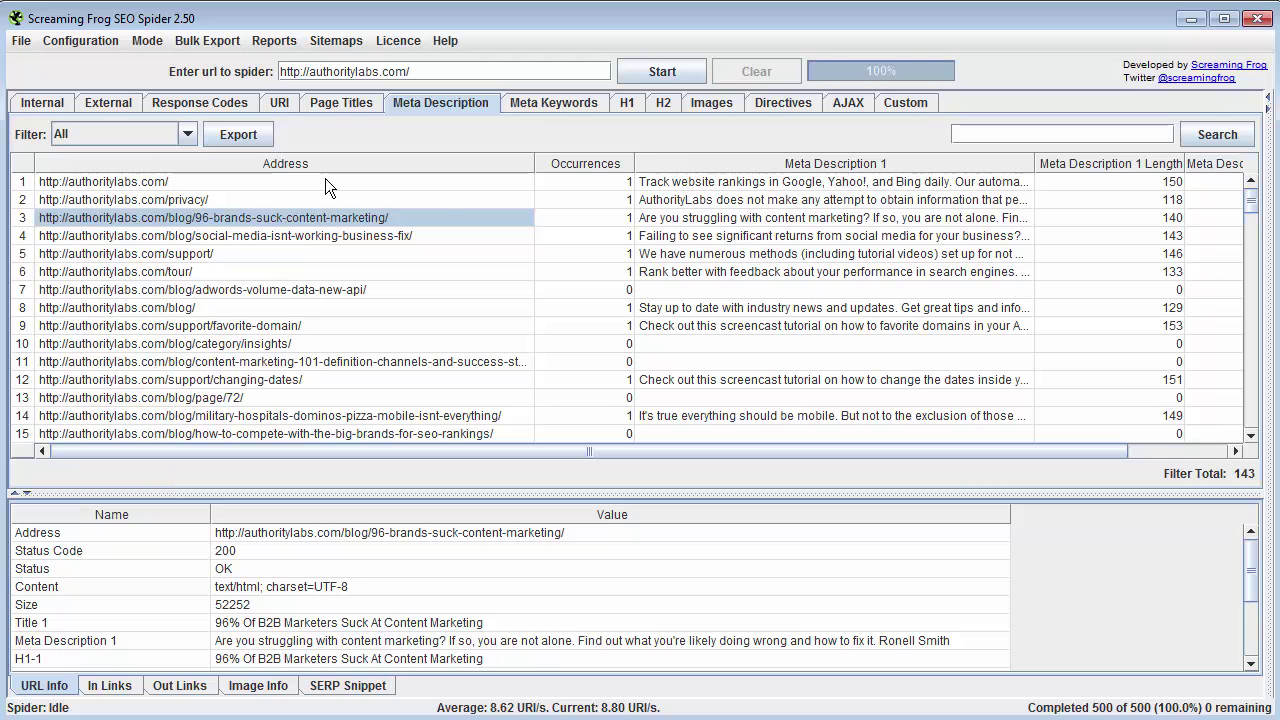
click(648, 199)
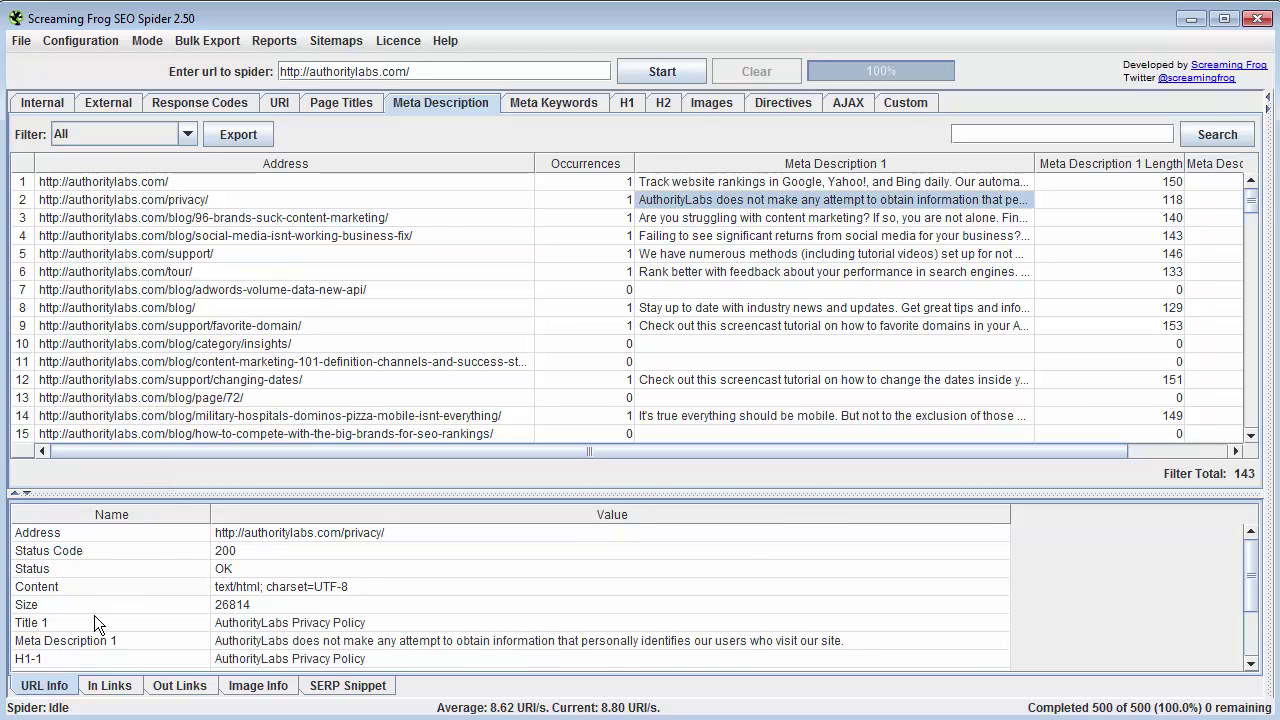
click(110, 686)
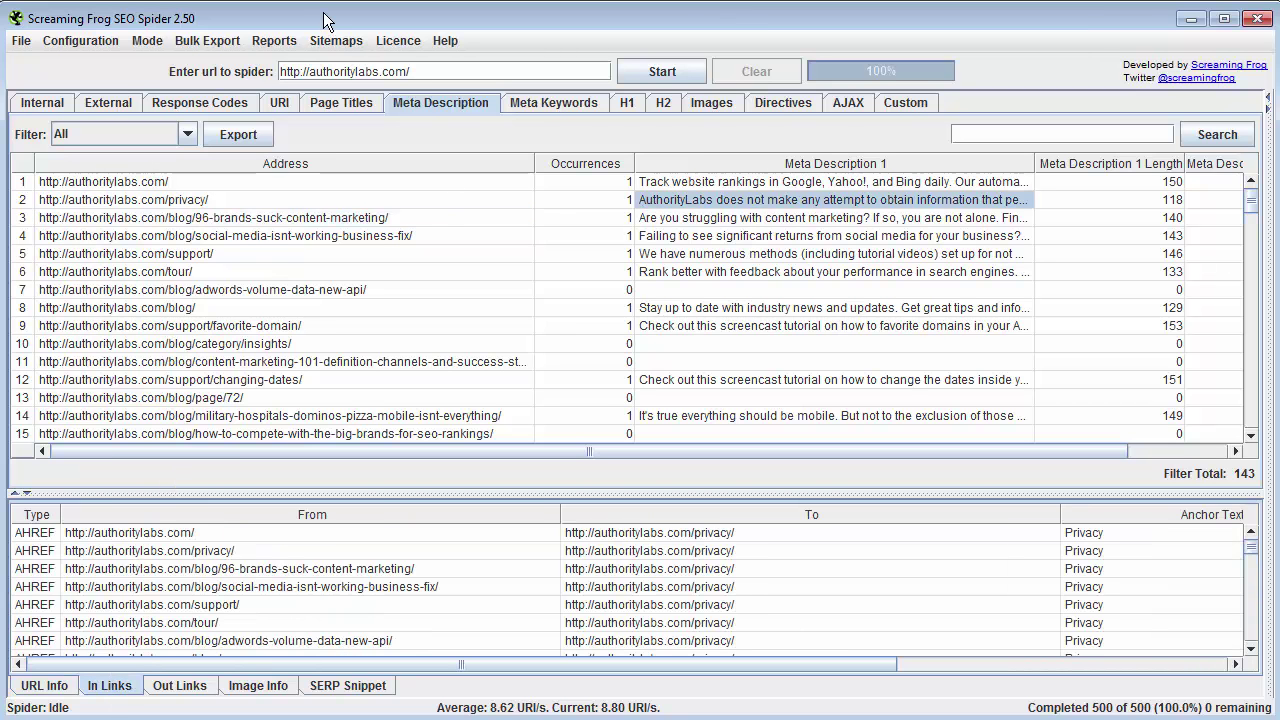
click(232, 104)
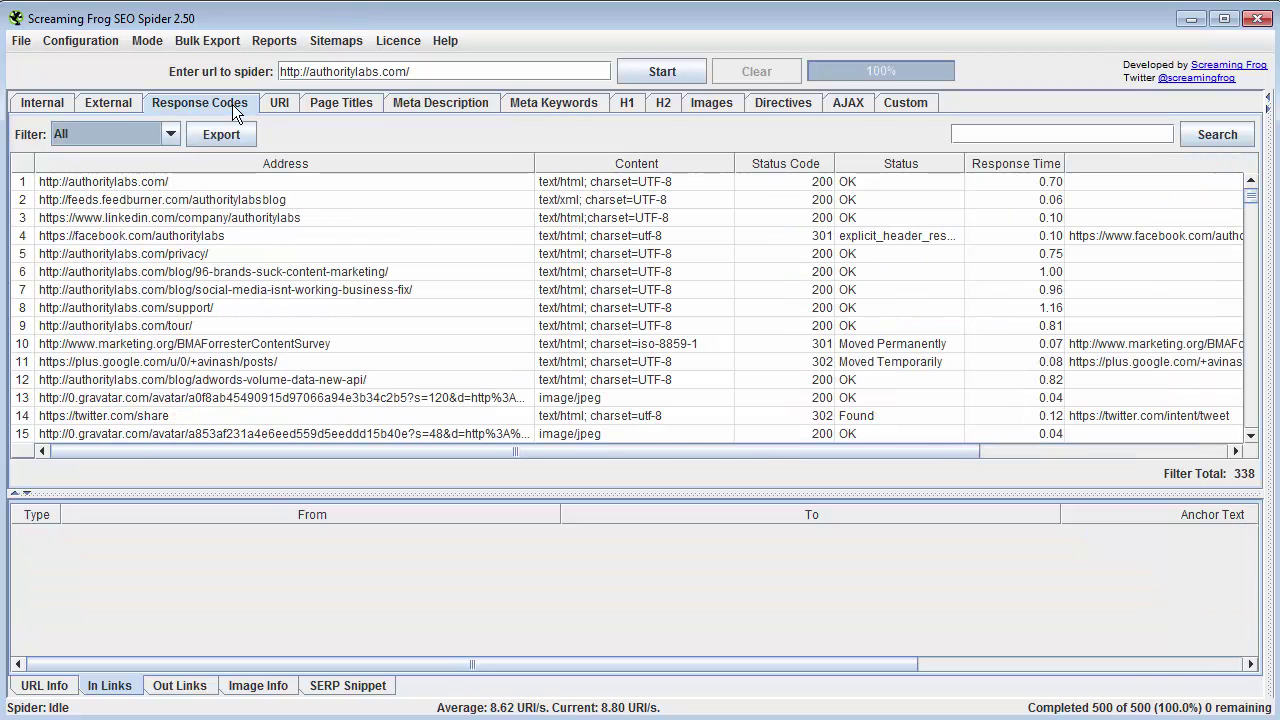
click(119, 108)
click(170, 106)
click(46, 103)
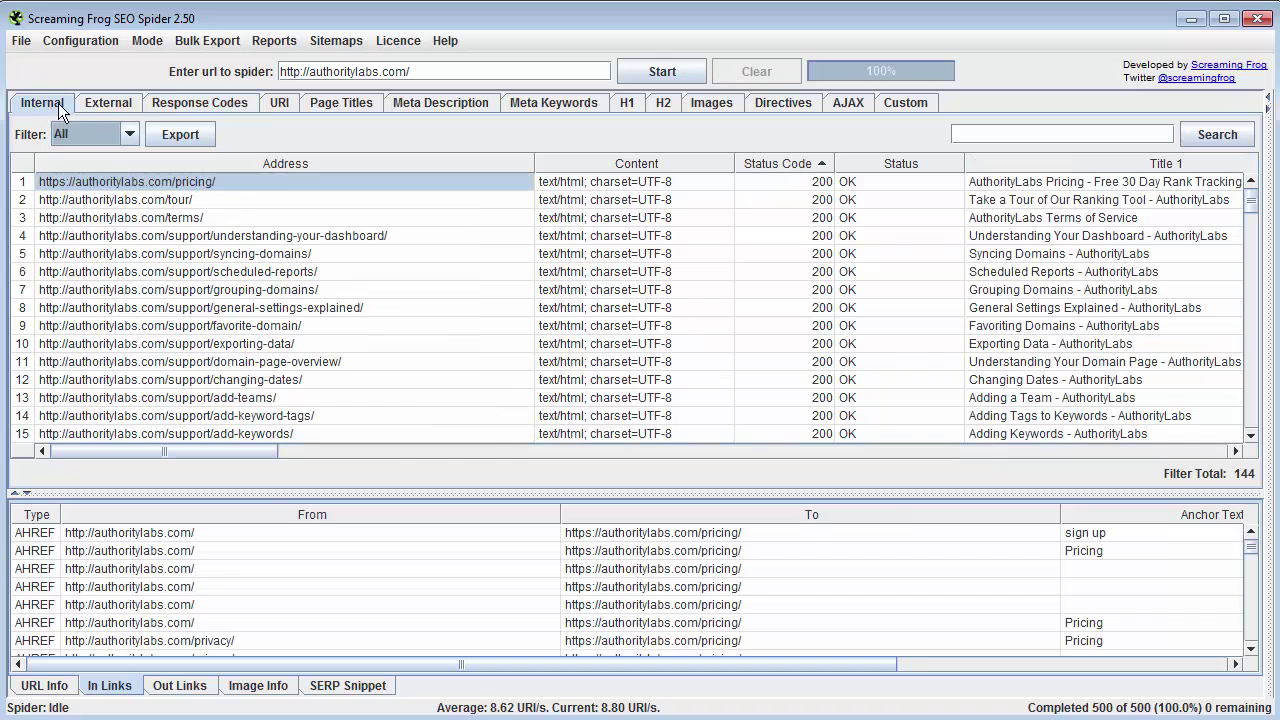
click(180, 134)
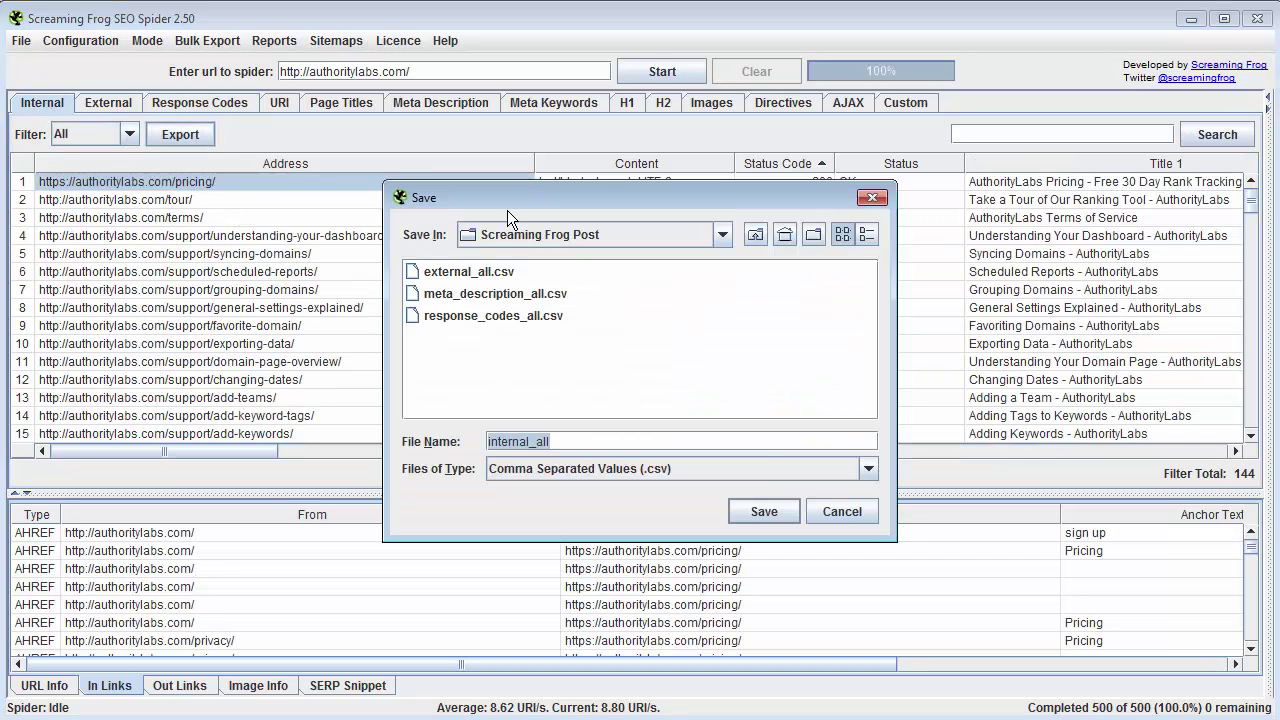
click(757, 468)
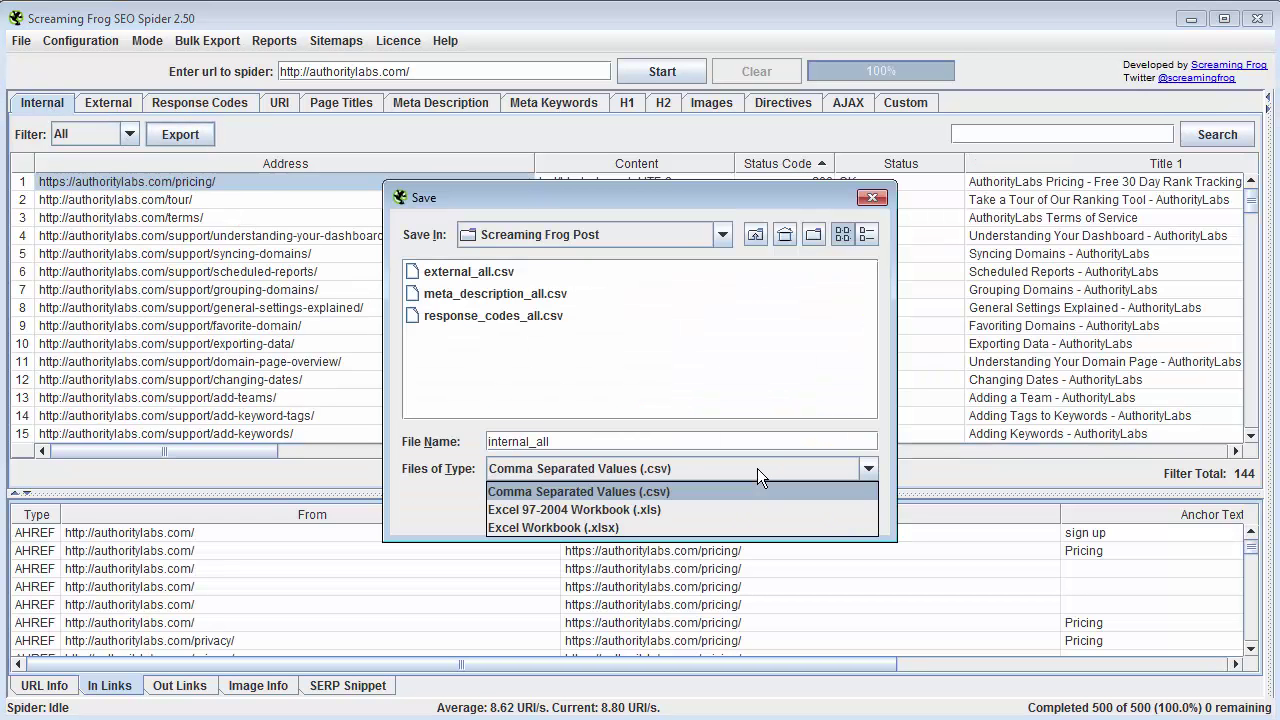
click(757, 468)
click(823, 512)
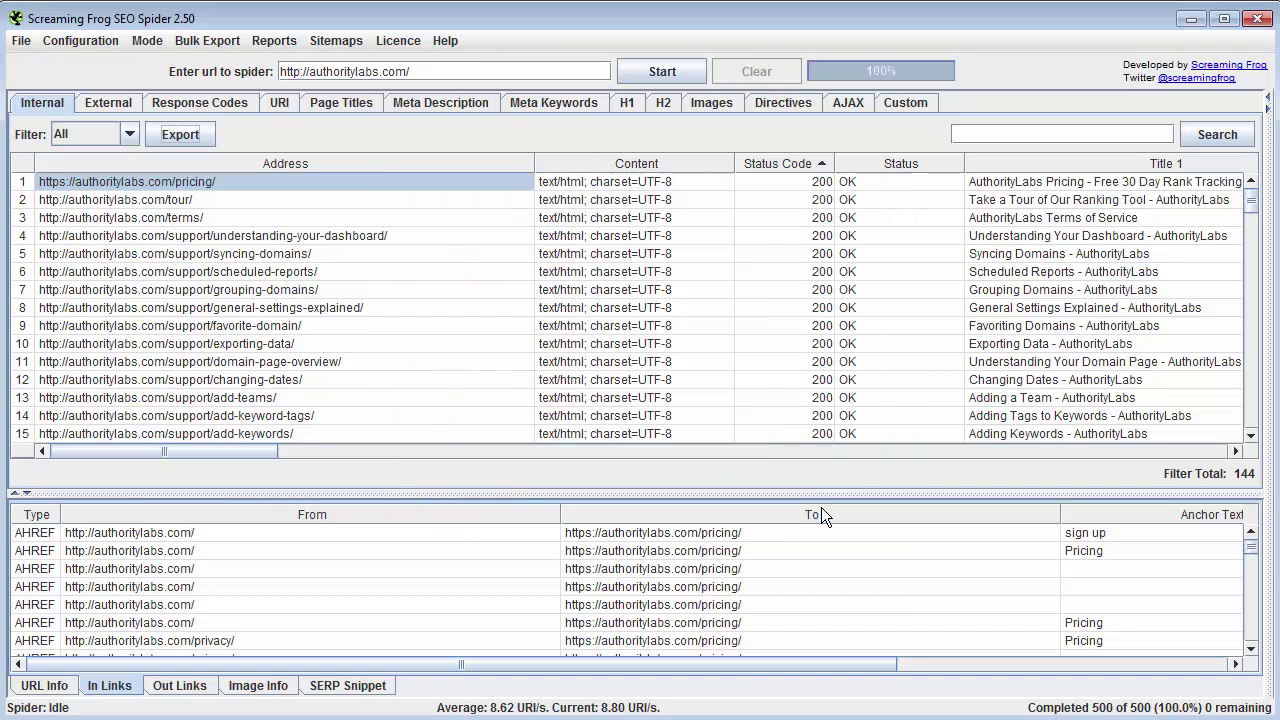
click(97, 97)
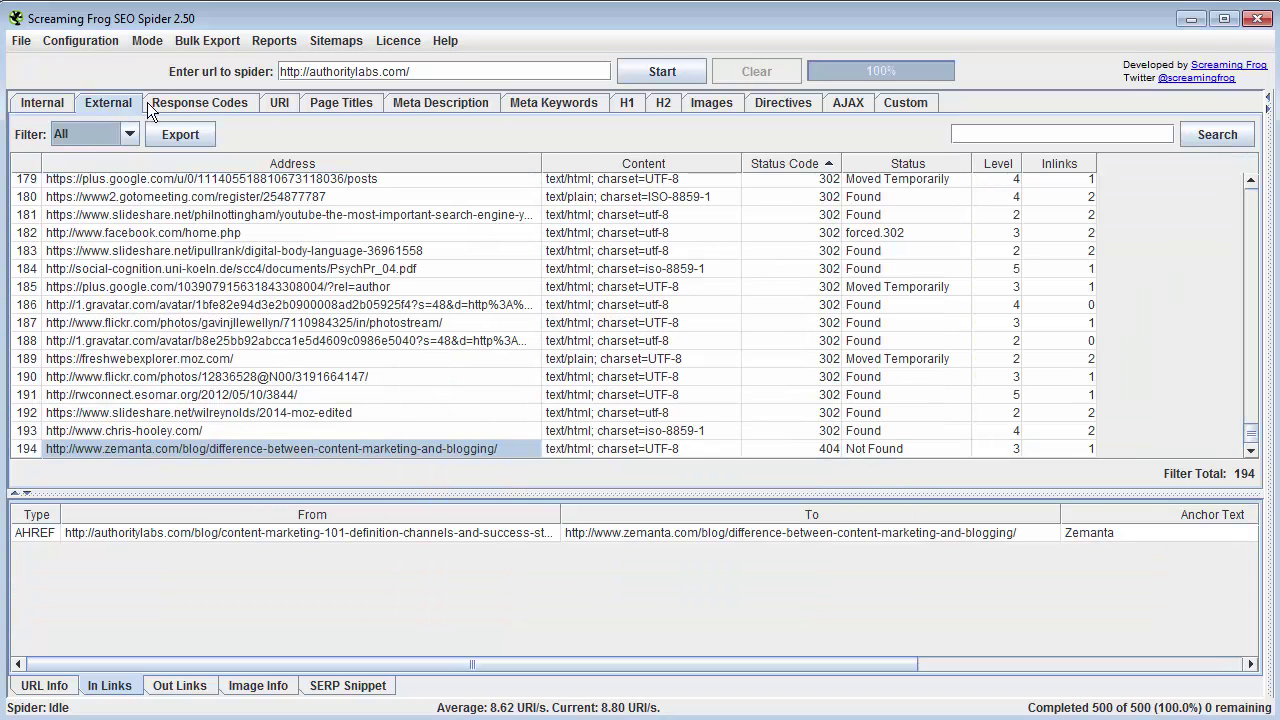
click(223, 102)
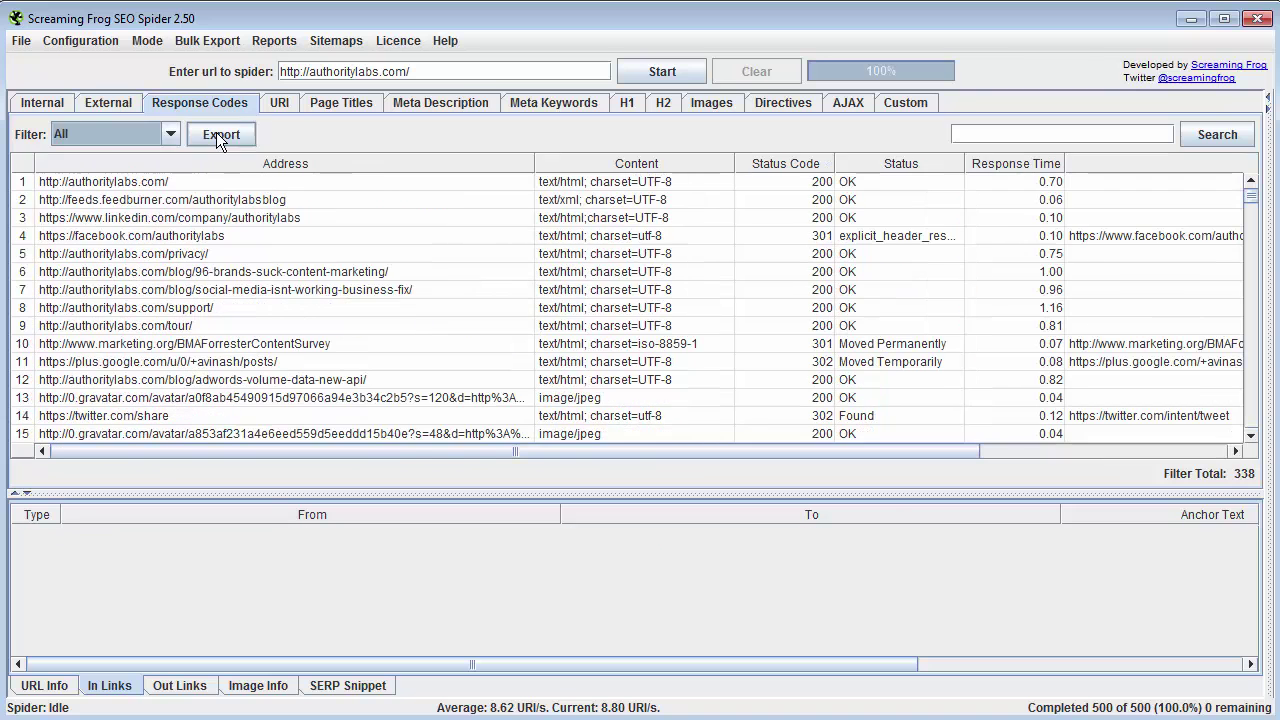
click(218, 134)
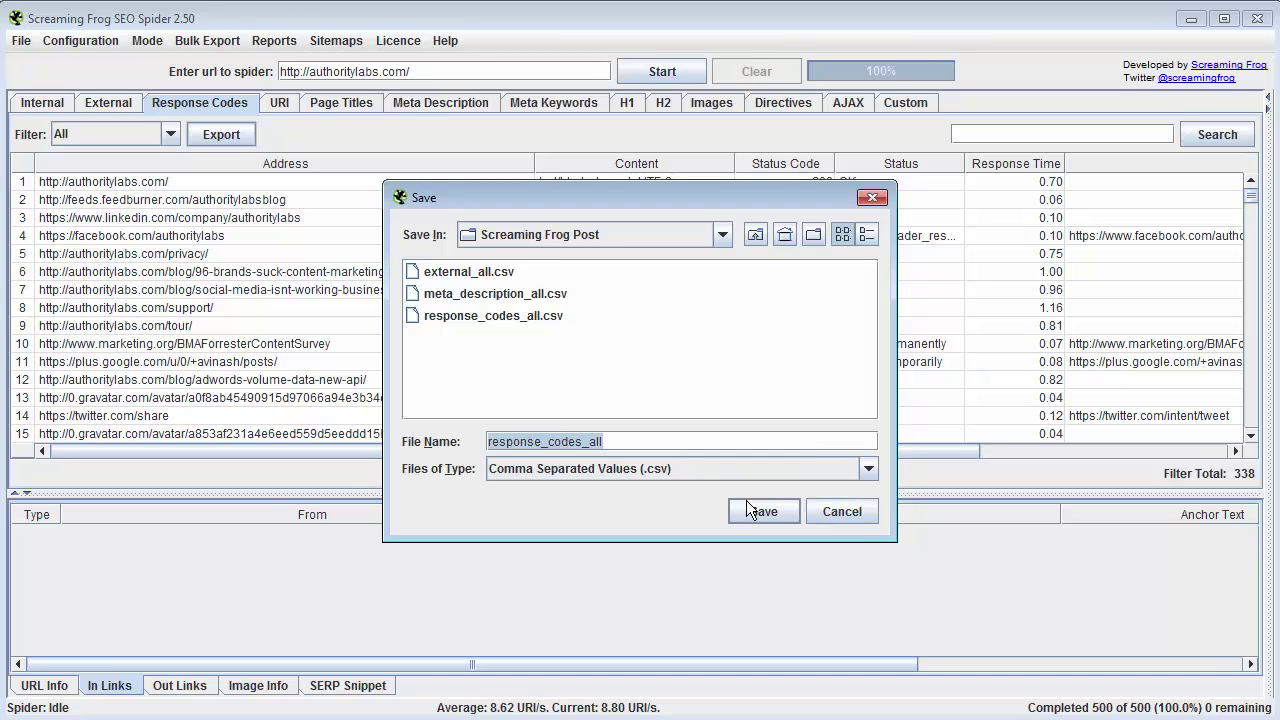
click(842, 512)
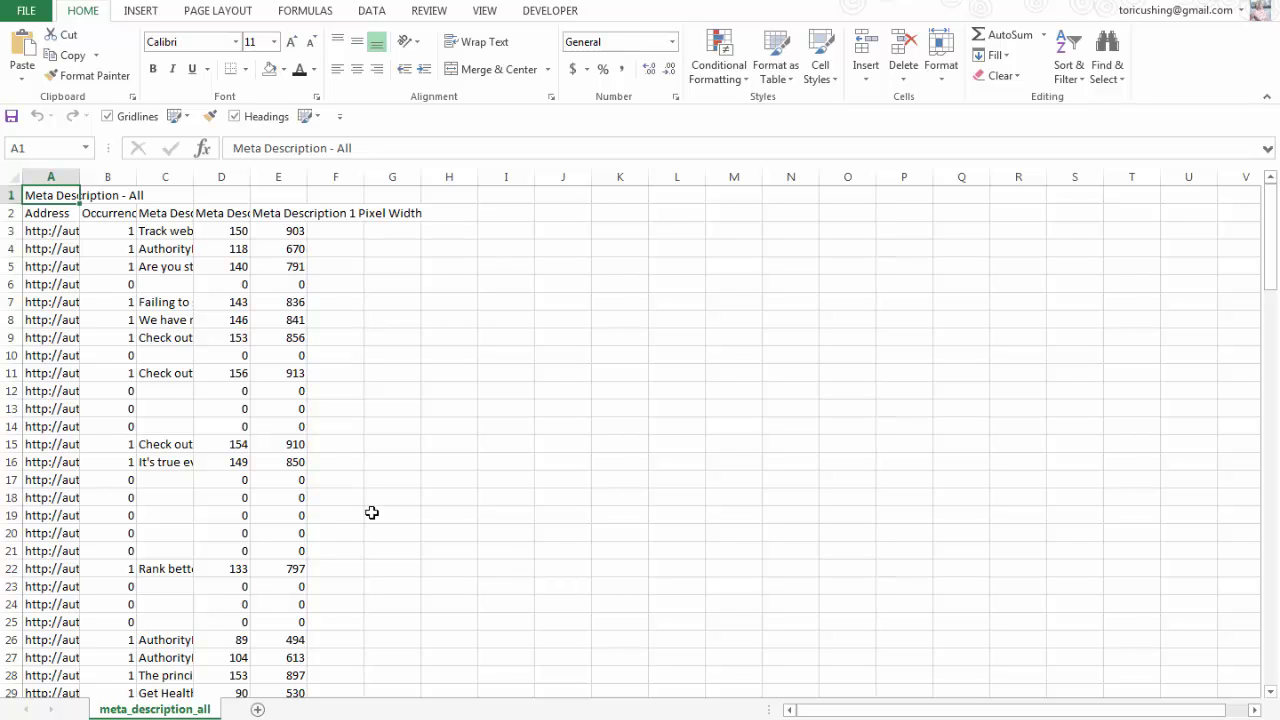
- Inspect the External URLs and meta description lengths on Raw Data, then go to Dashboard
scroll(107, 384, down, 2)
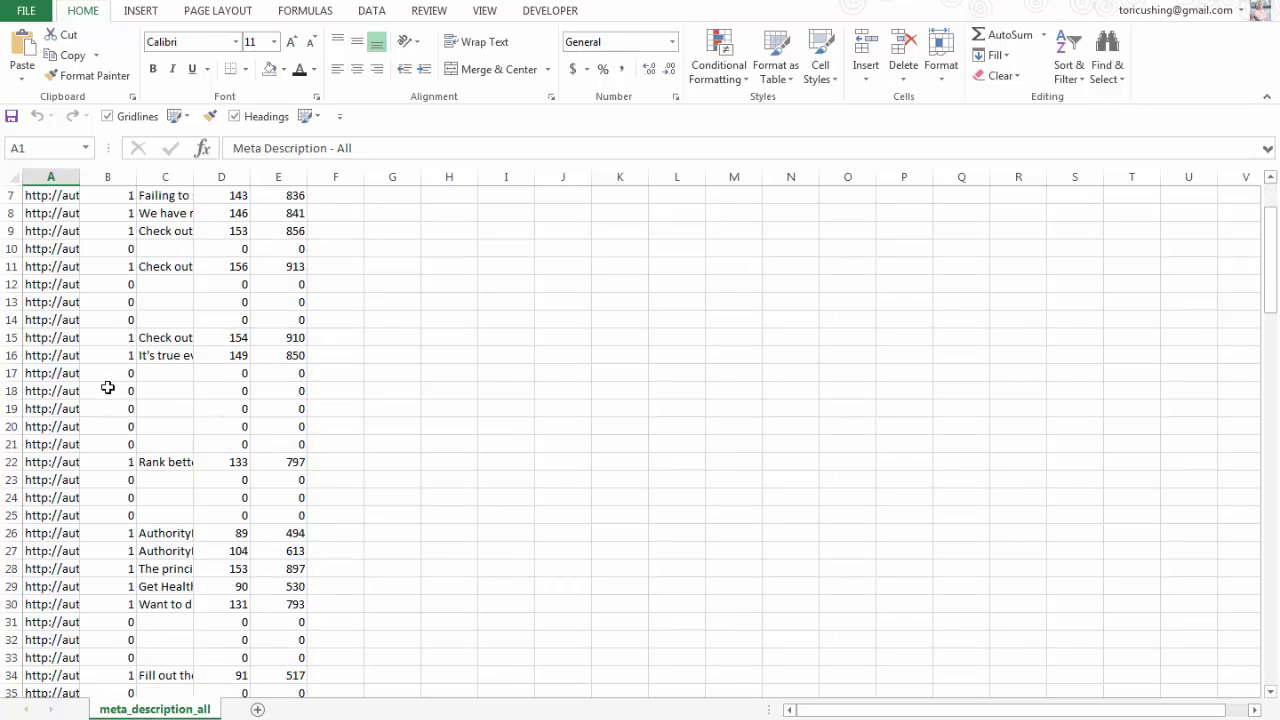
scroll(107, 384, up, 2)
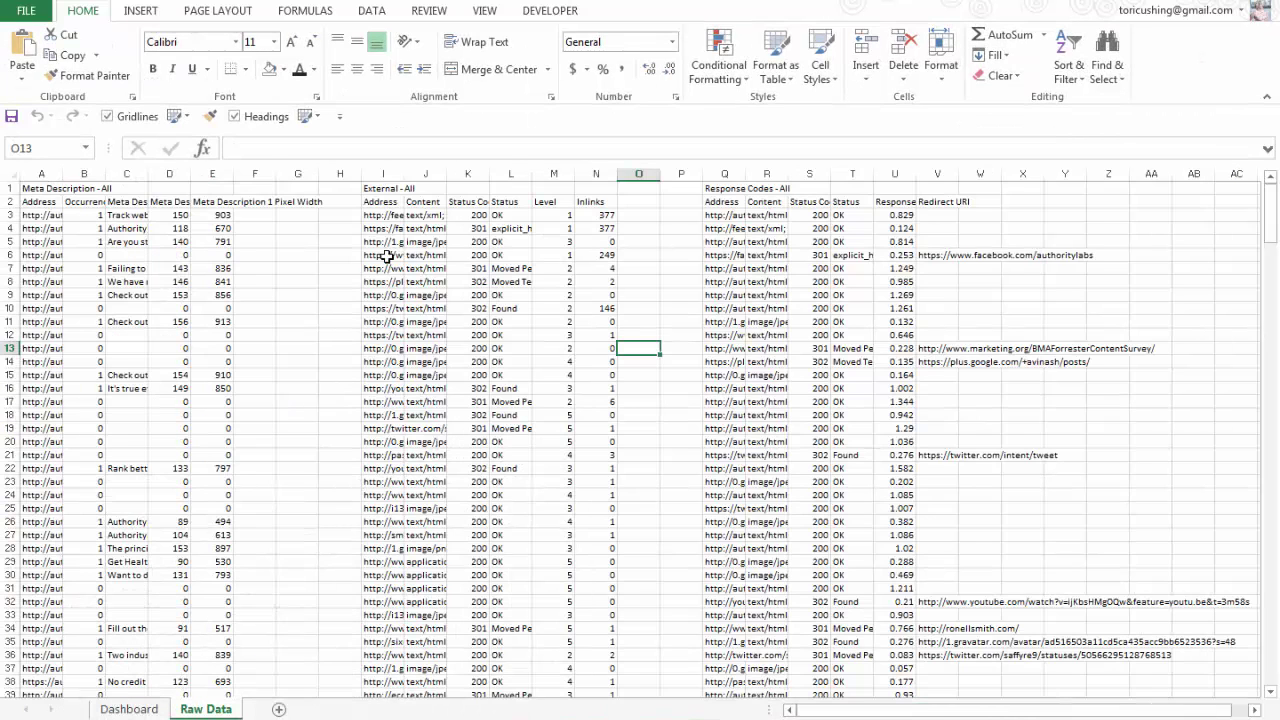
click(365, 258)
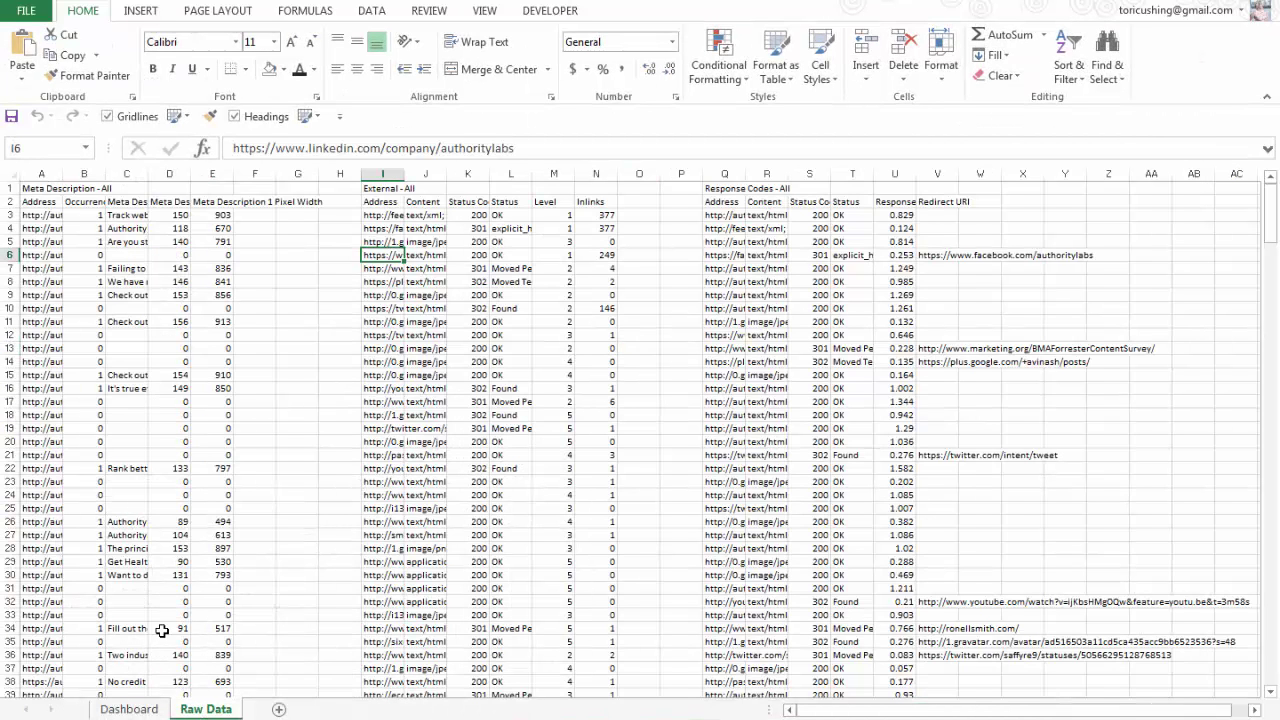
click(186, 268)
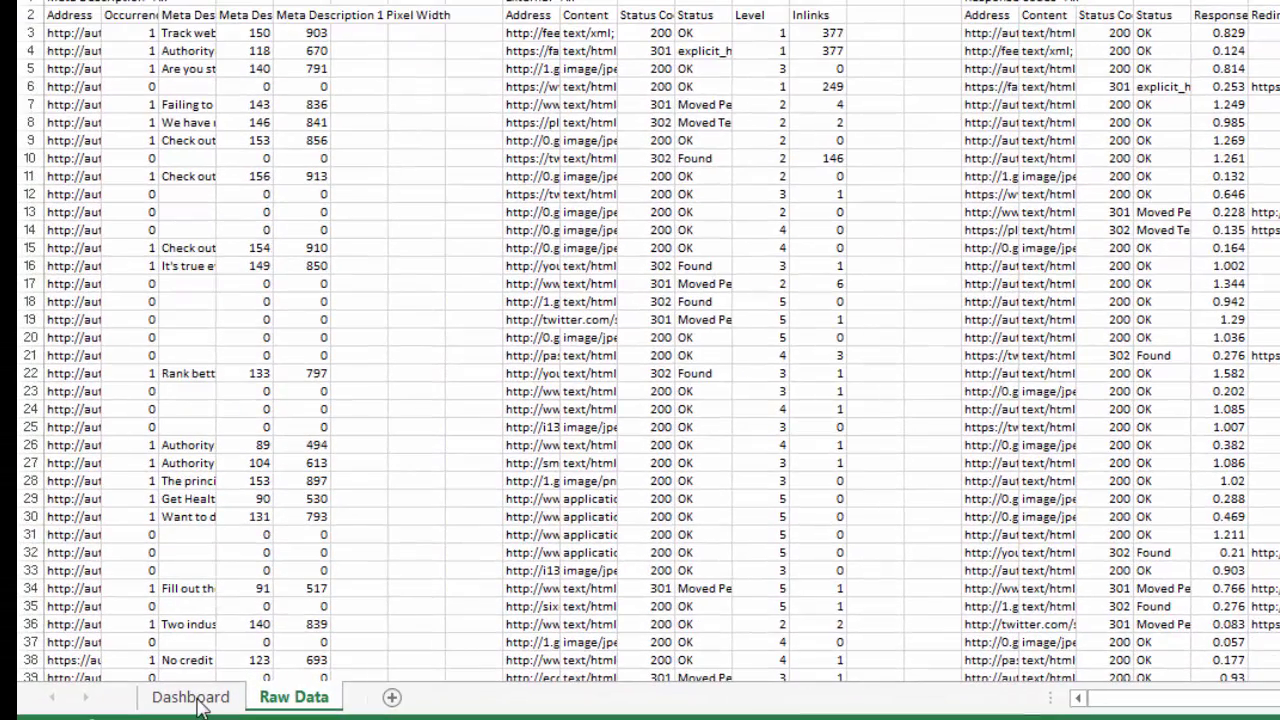
click(199, 707)
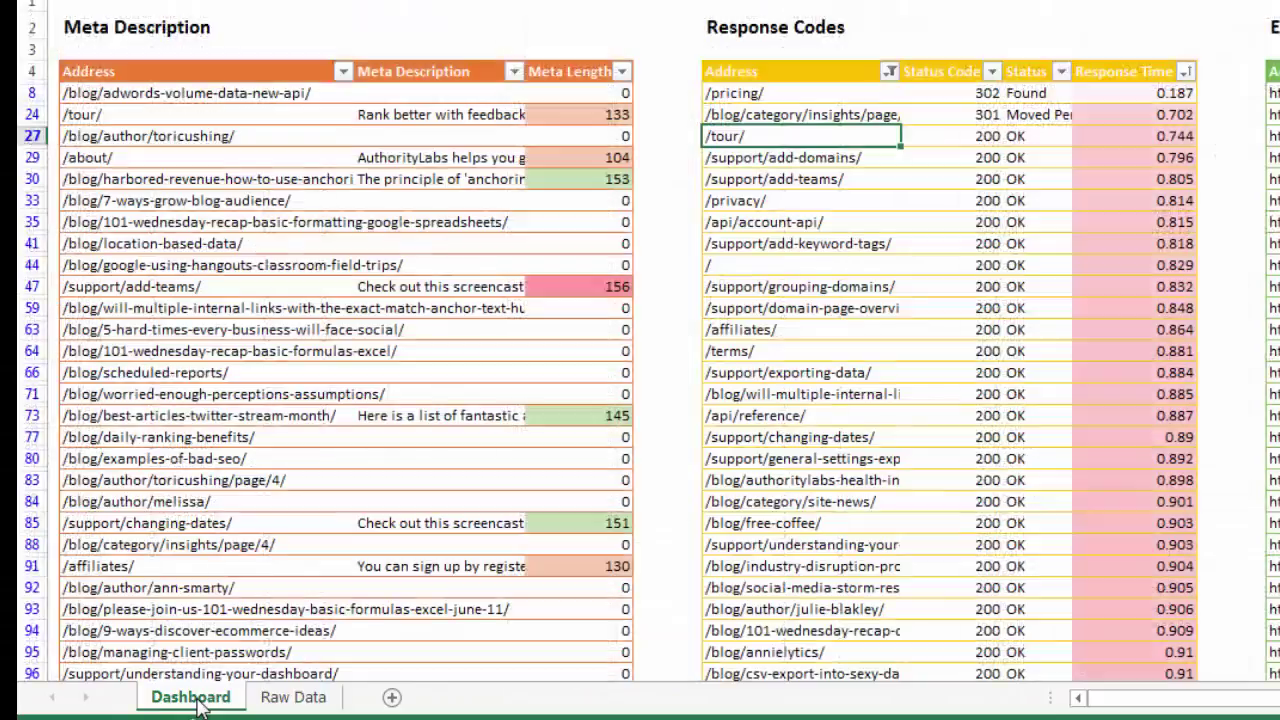
- Make a copy of the Raw Data sheet and move it after the Dashboard tab
click(283, 706)
right_click(283, 706)
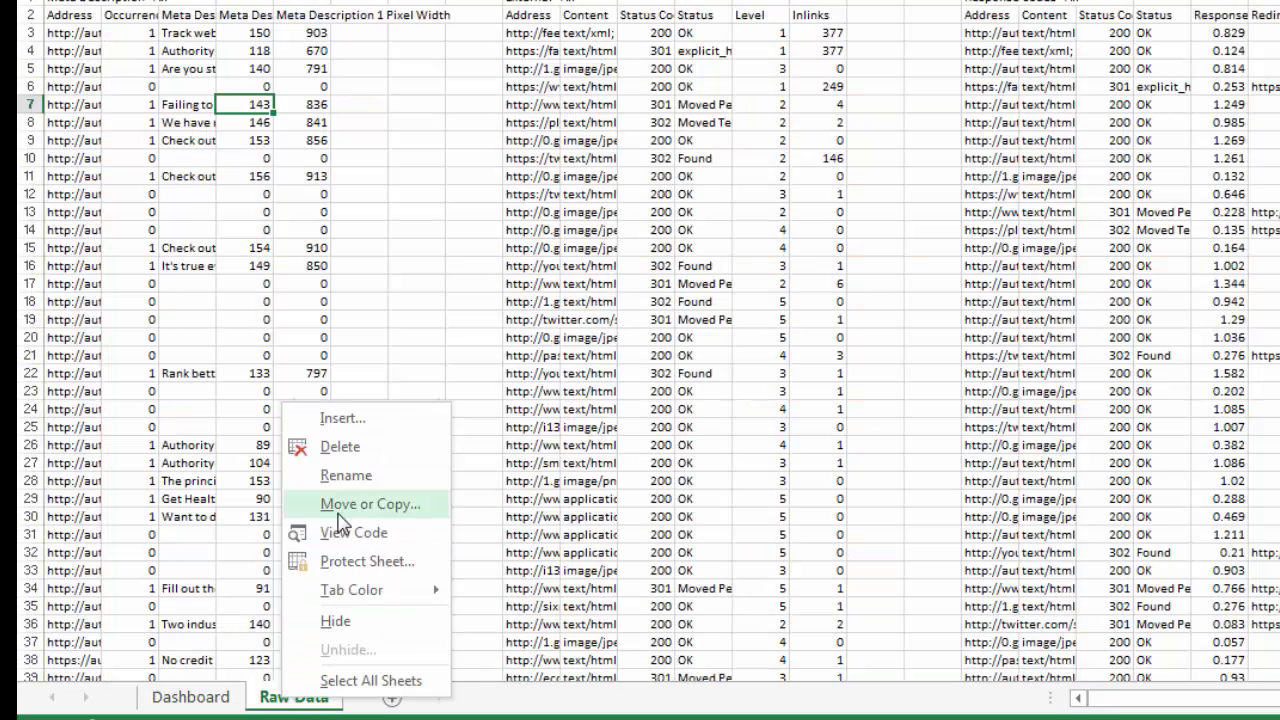
click(343, 506)
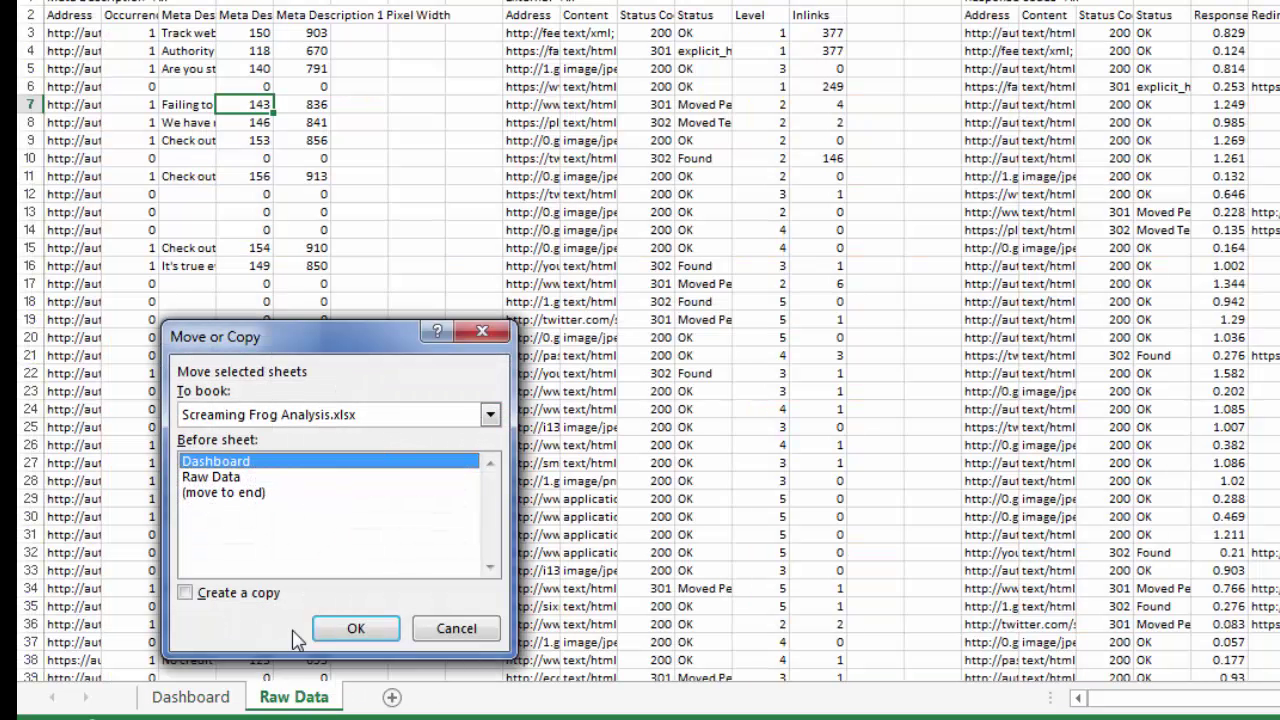
click(187, 593)
click(354, 627)
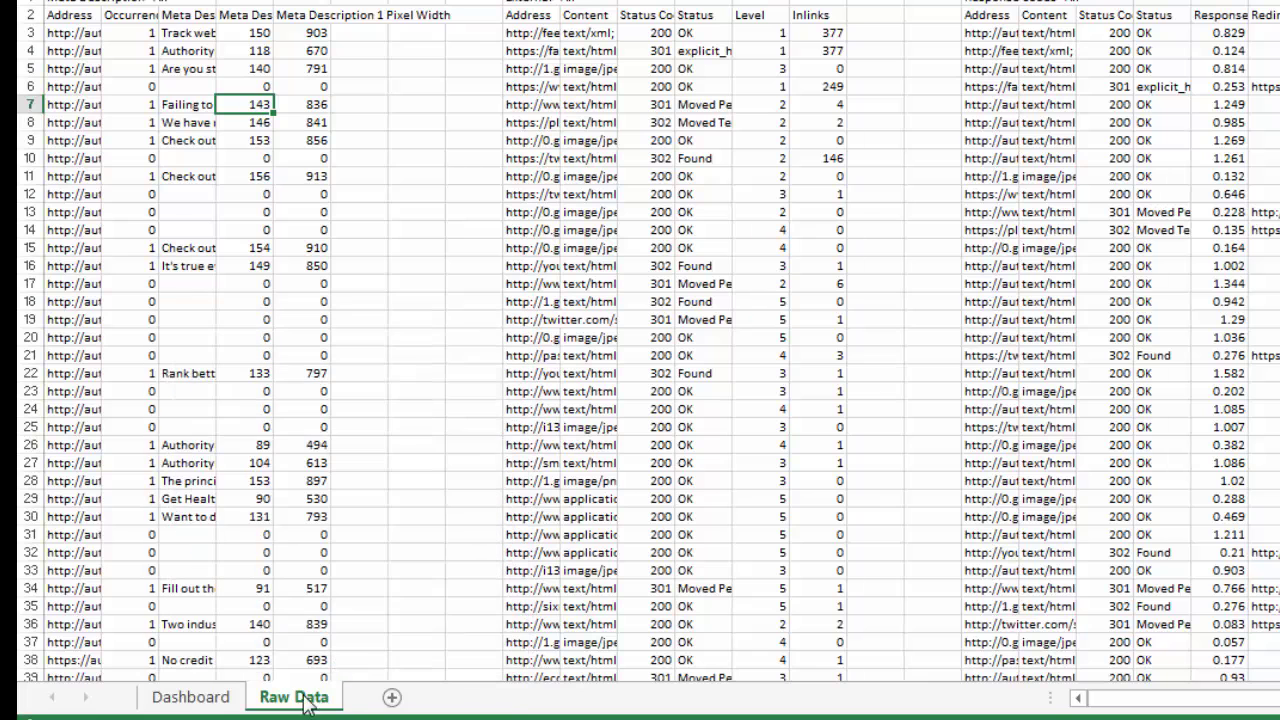
drag(300, 705, 349, 702)
- Rename the Raw Data (2) sheet to 'Dashboard'
double_click(343, 704)
text(Dashboard)
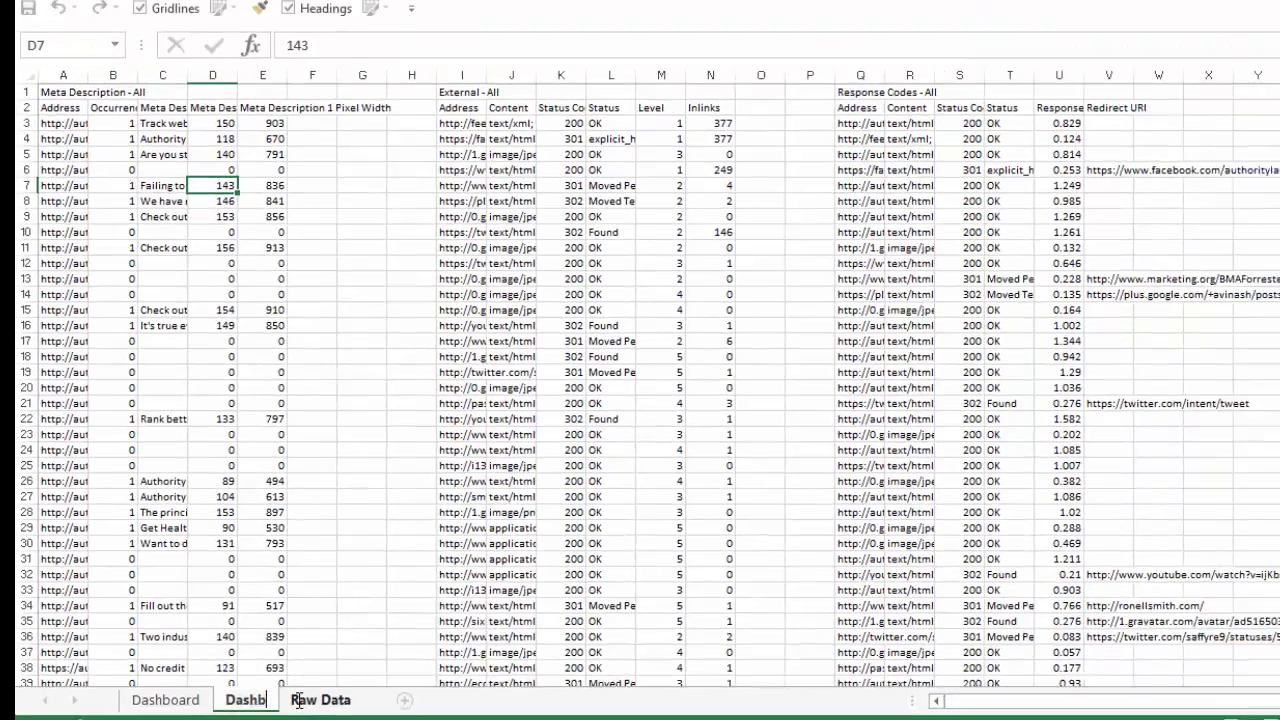
key(Return)
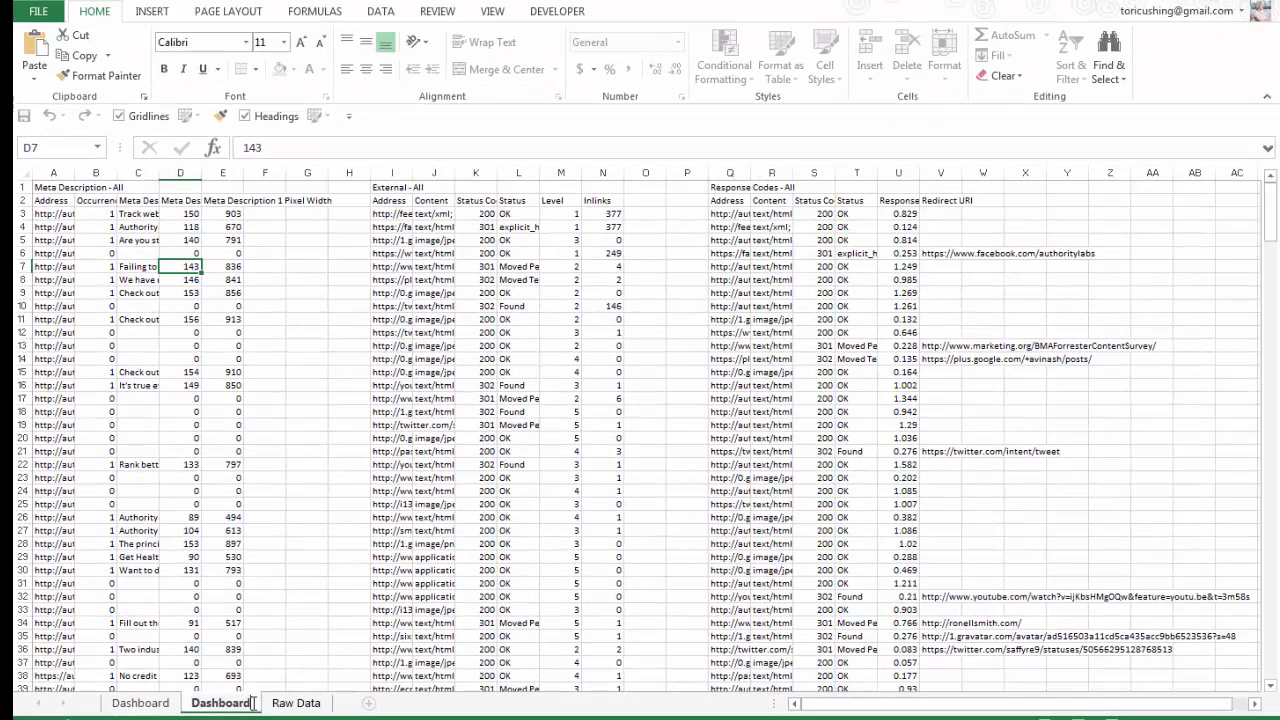
key(Return)
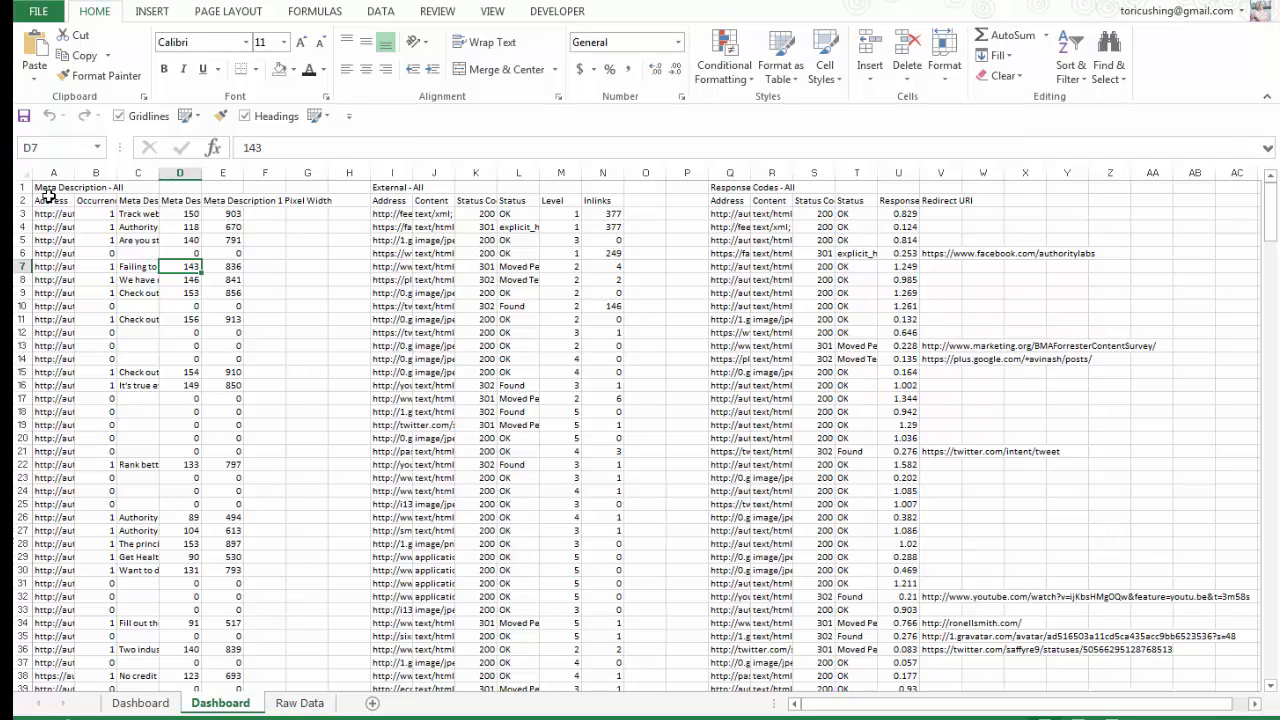
- Select the Meta Description block A2:E131 including headers
click(52, 201)
shift+click(92, 223)
key(shift+Right)
key(shift+Right)
key(shift+Right)
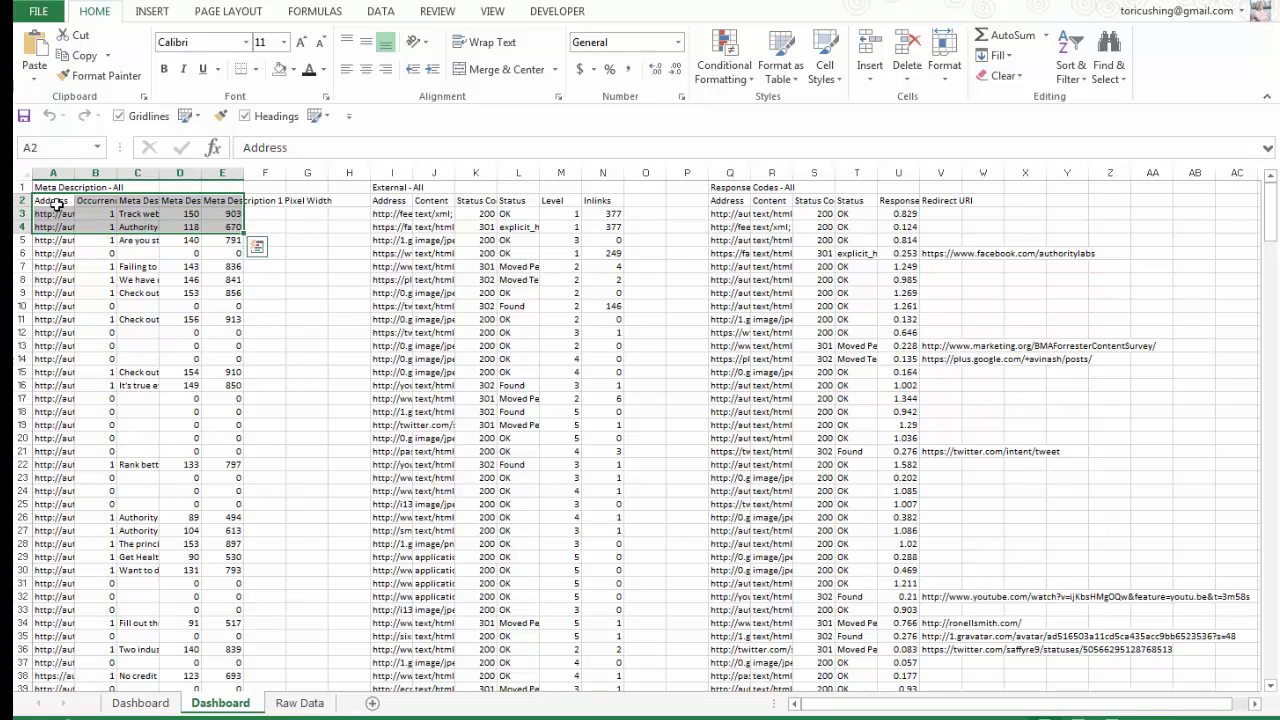
click(57, 206)
key(shift+Right)
key(shift+Right)
key(shift+Right)
key(shift+Right)
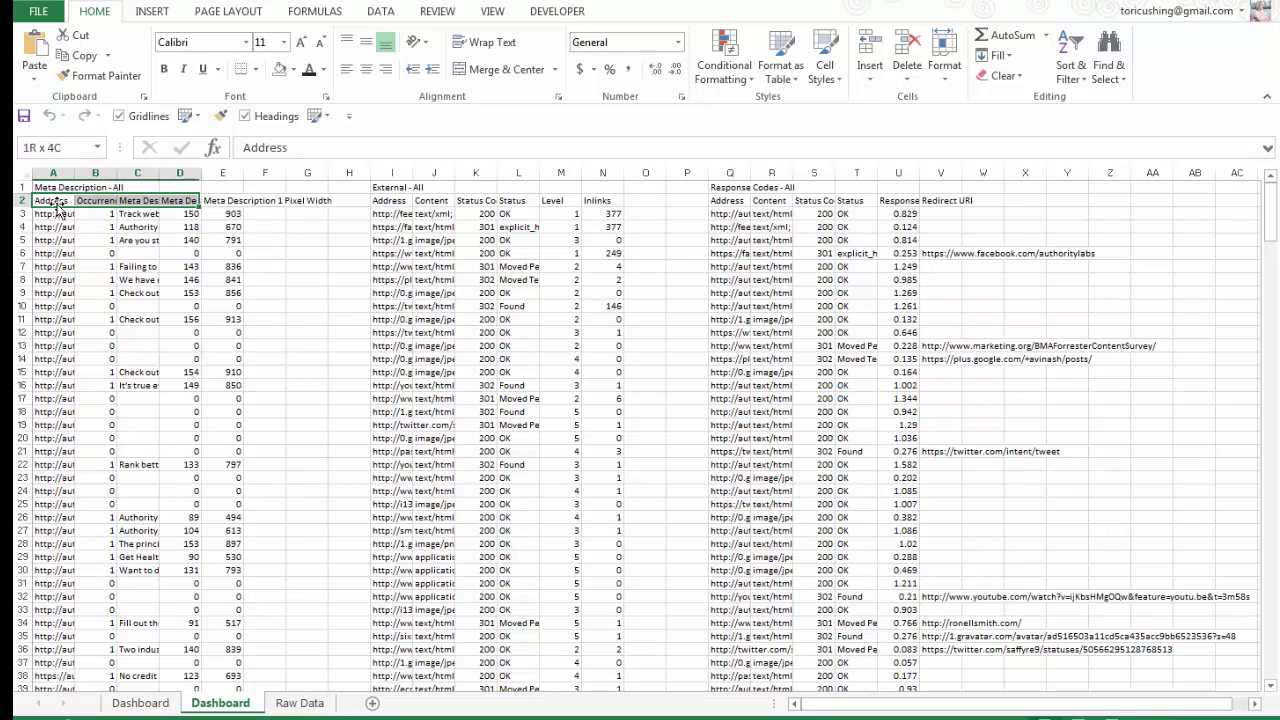
key(ctrl+shift+Down)
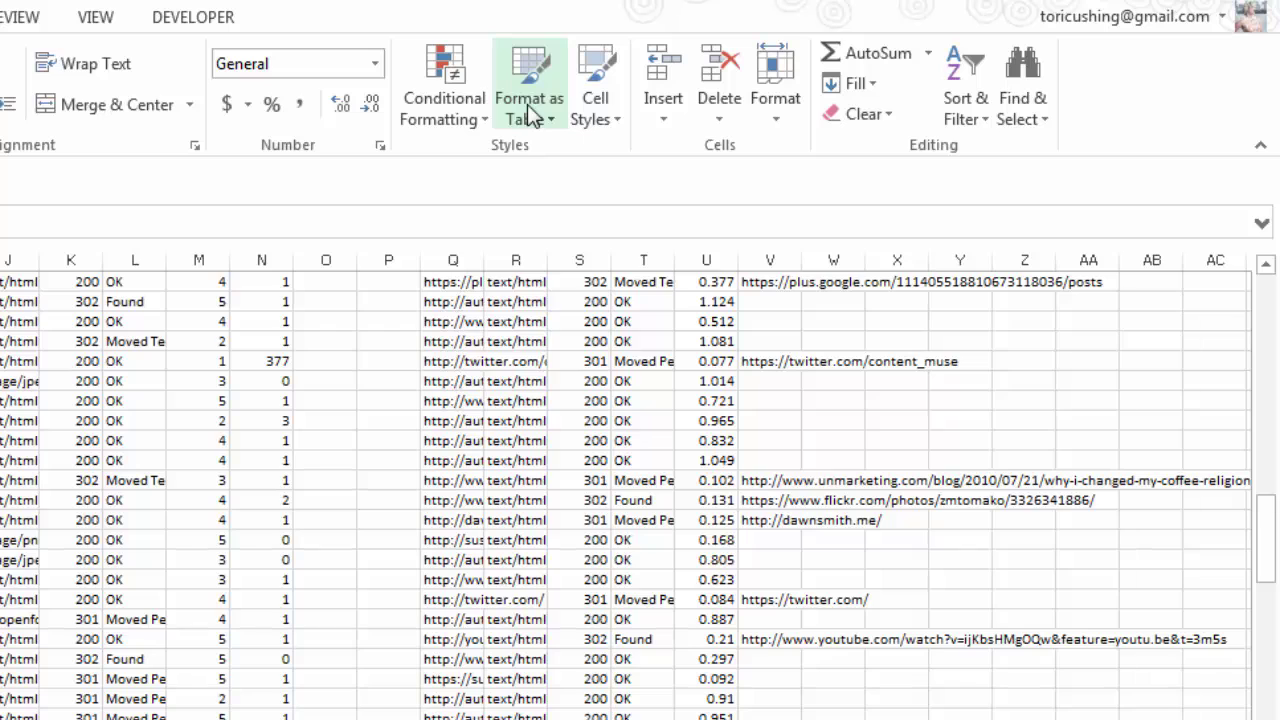
- Format it as an orange light table, narrowing column E and widening Meta Description 1
click(527, 104)
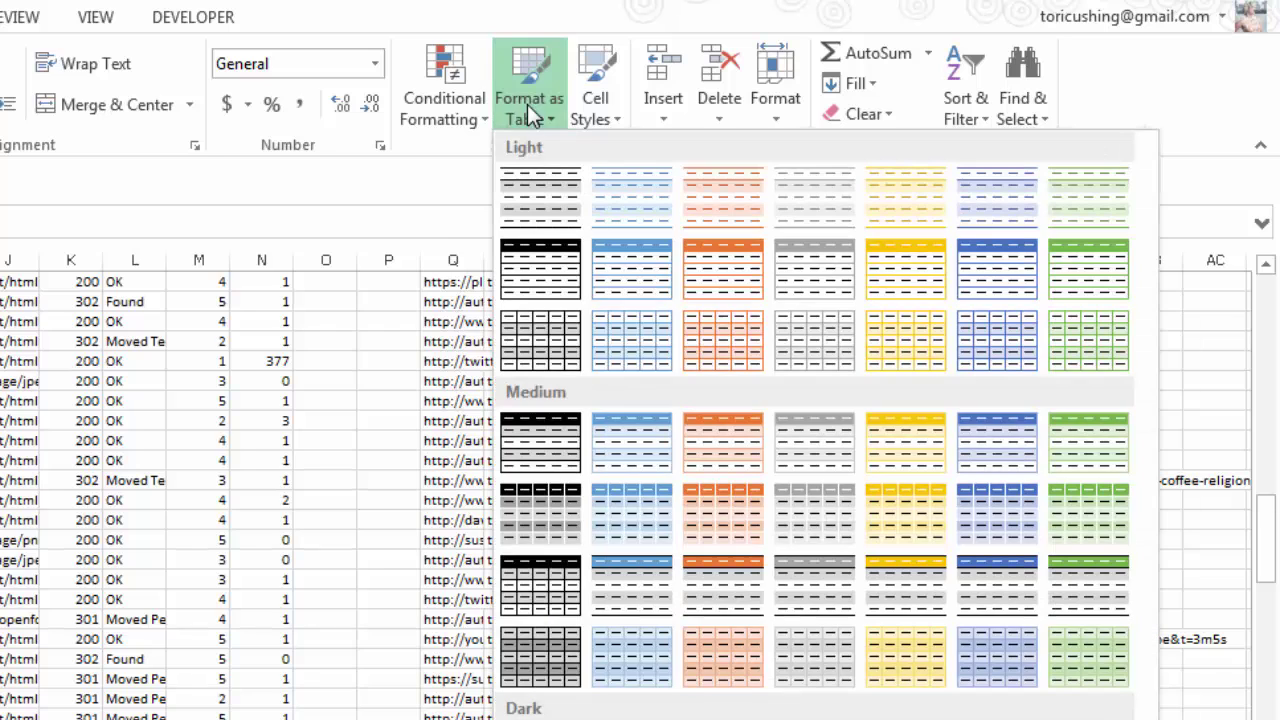
click(737, 271)
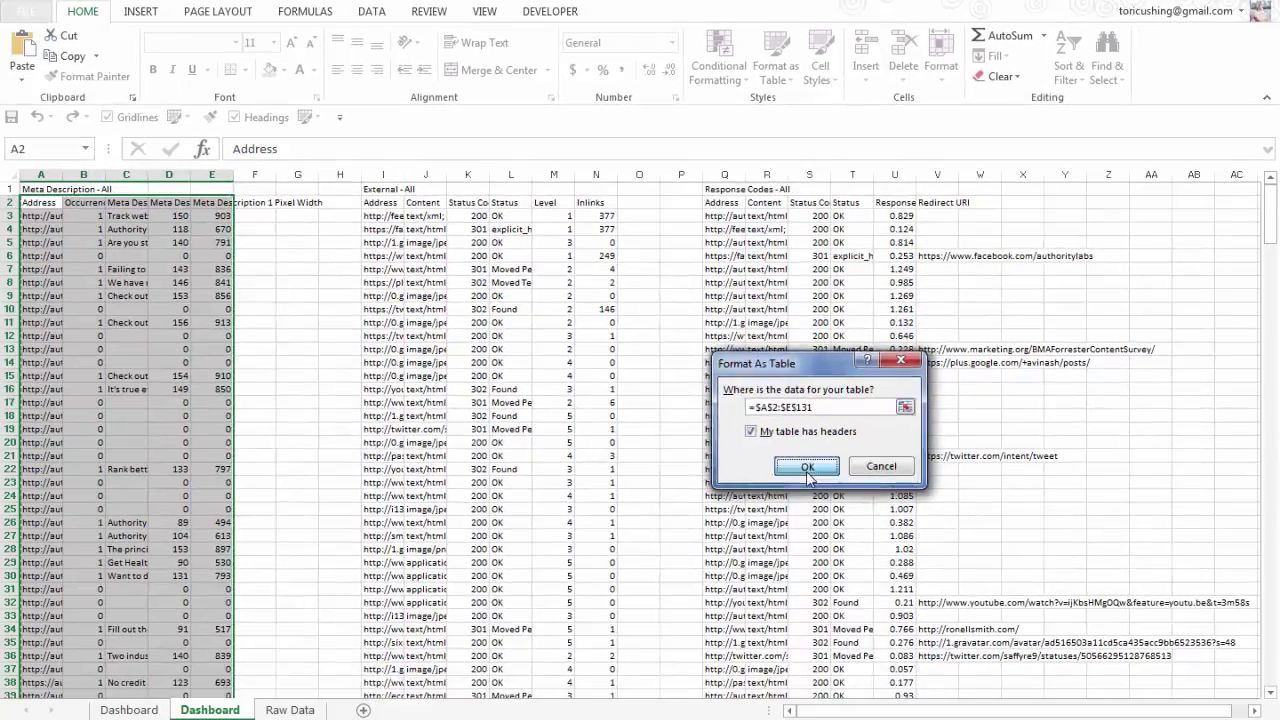
key(Return)
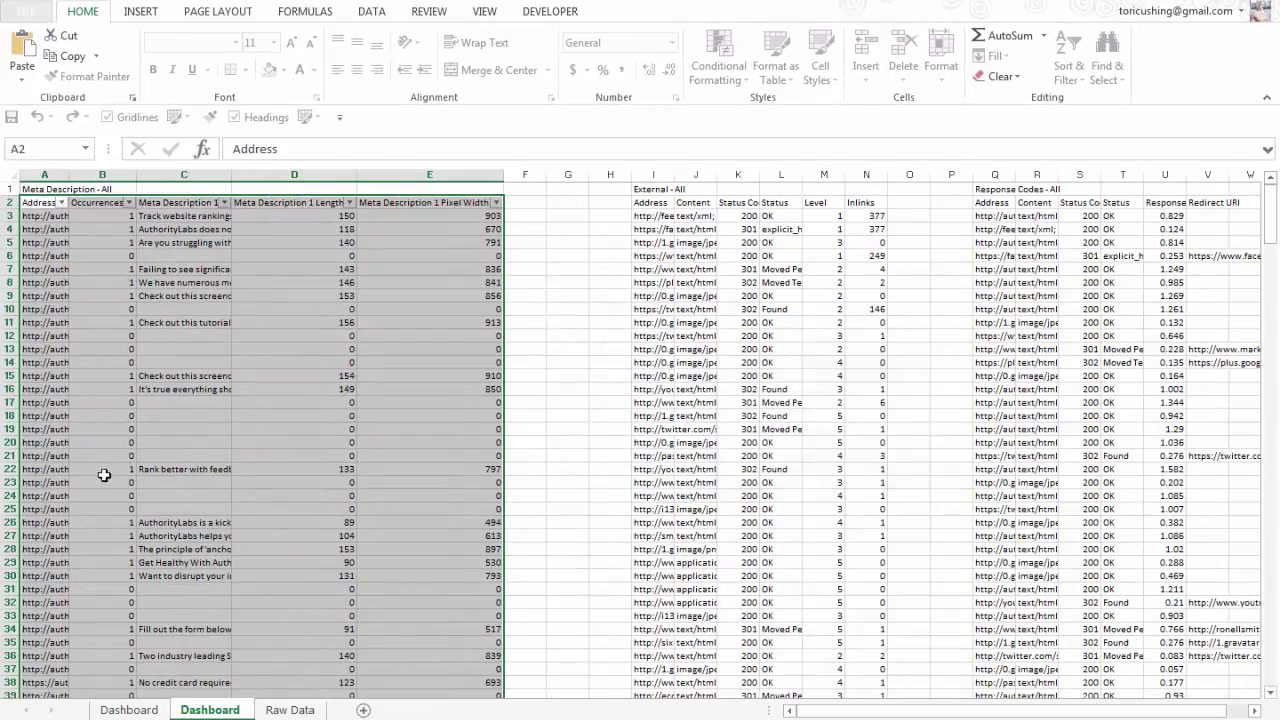
drag(504, 175, 417, 177)
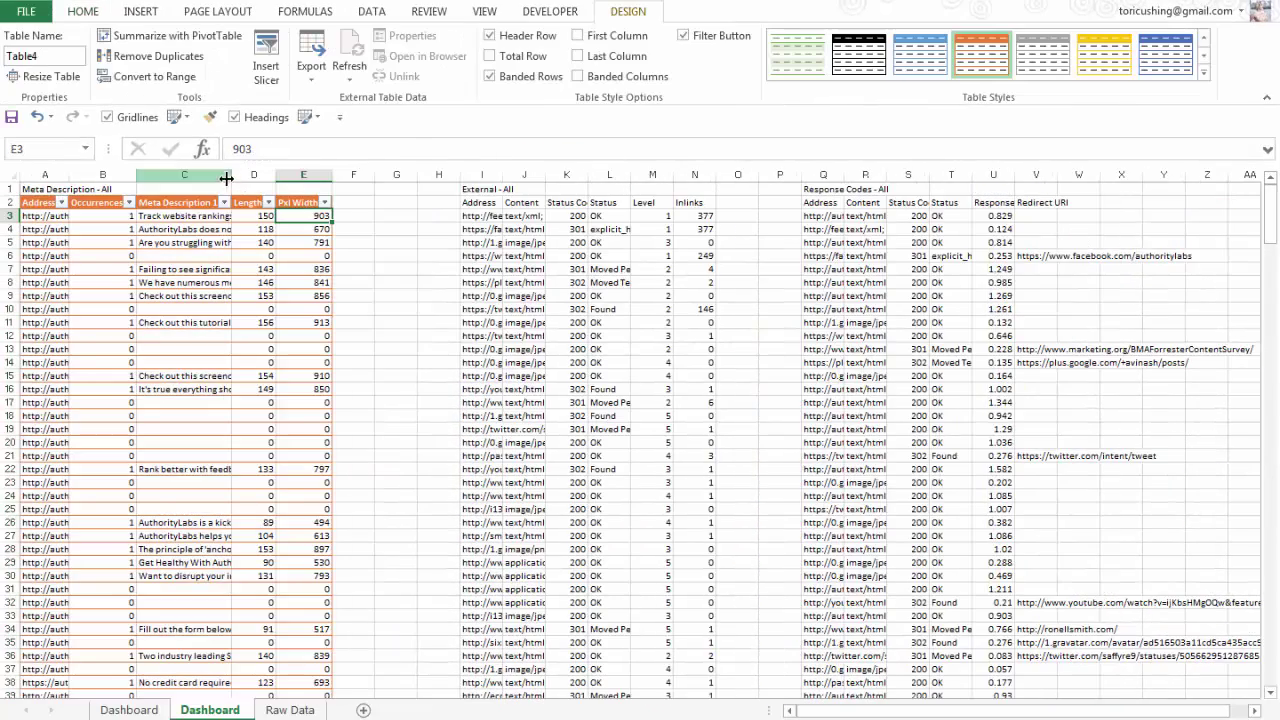
drag(227, 178, 262, 179)
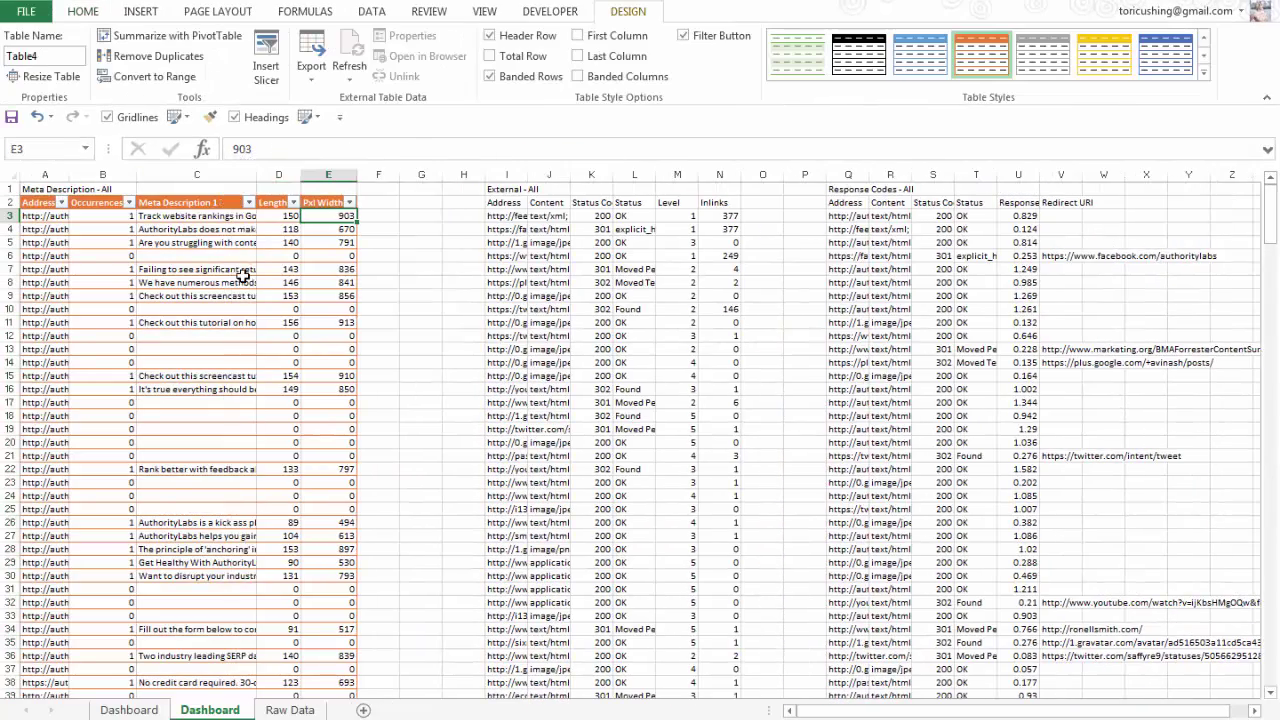
- Turn off the sheet gridlines from the View options
click(243, 278)
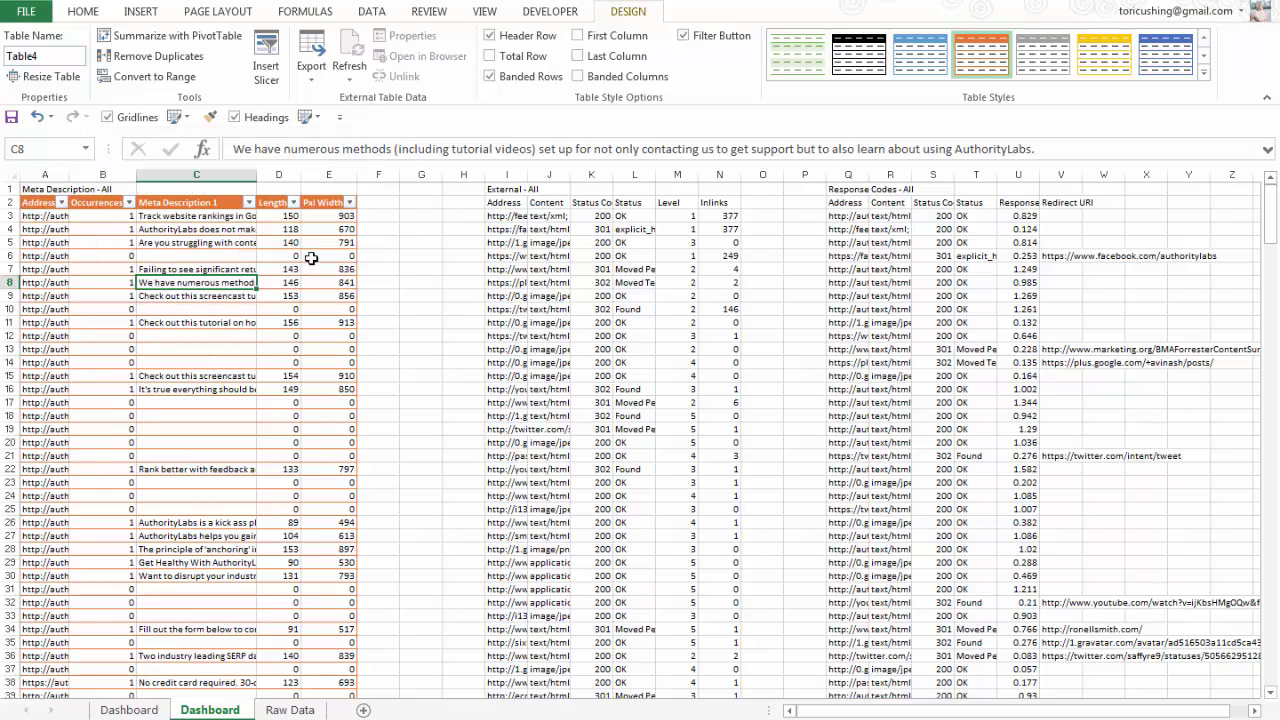
right_click(395, 124)
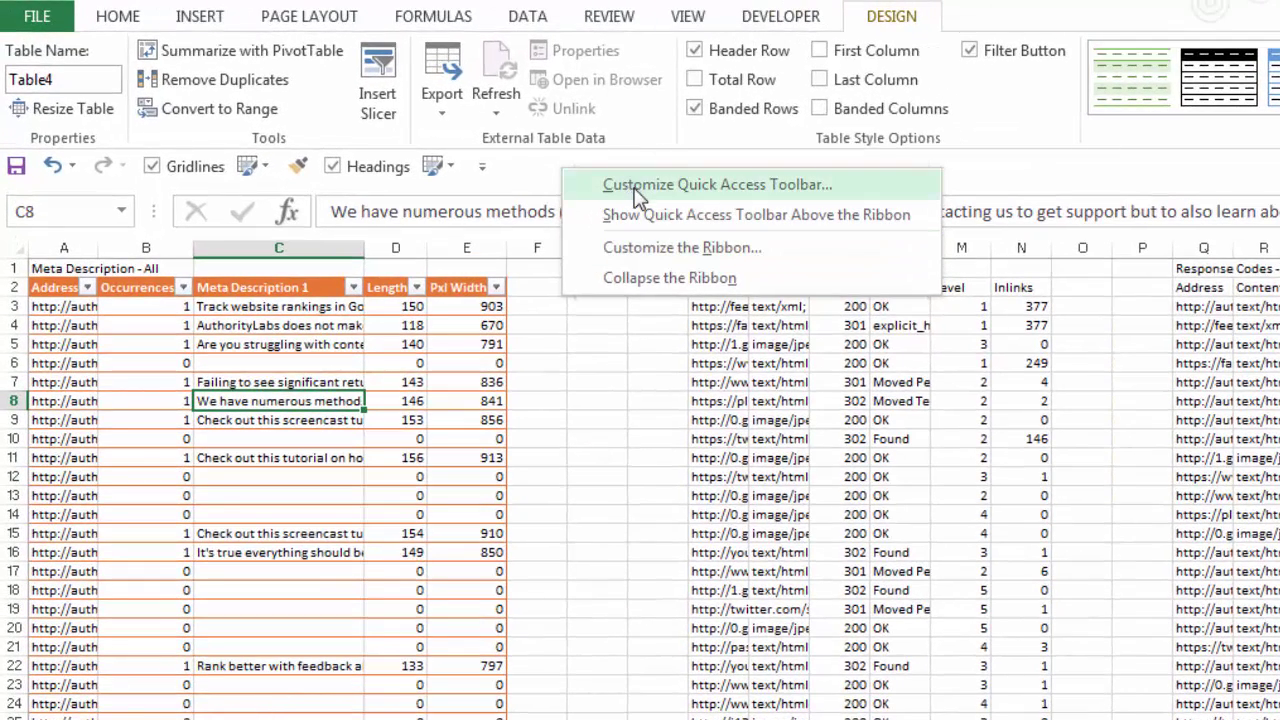
key(Escape)
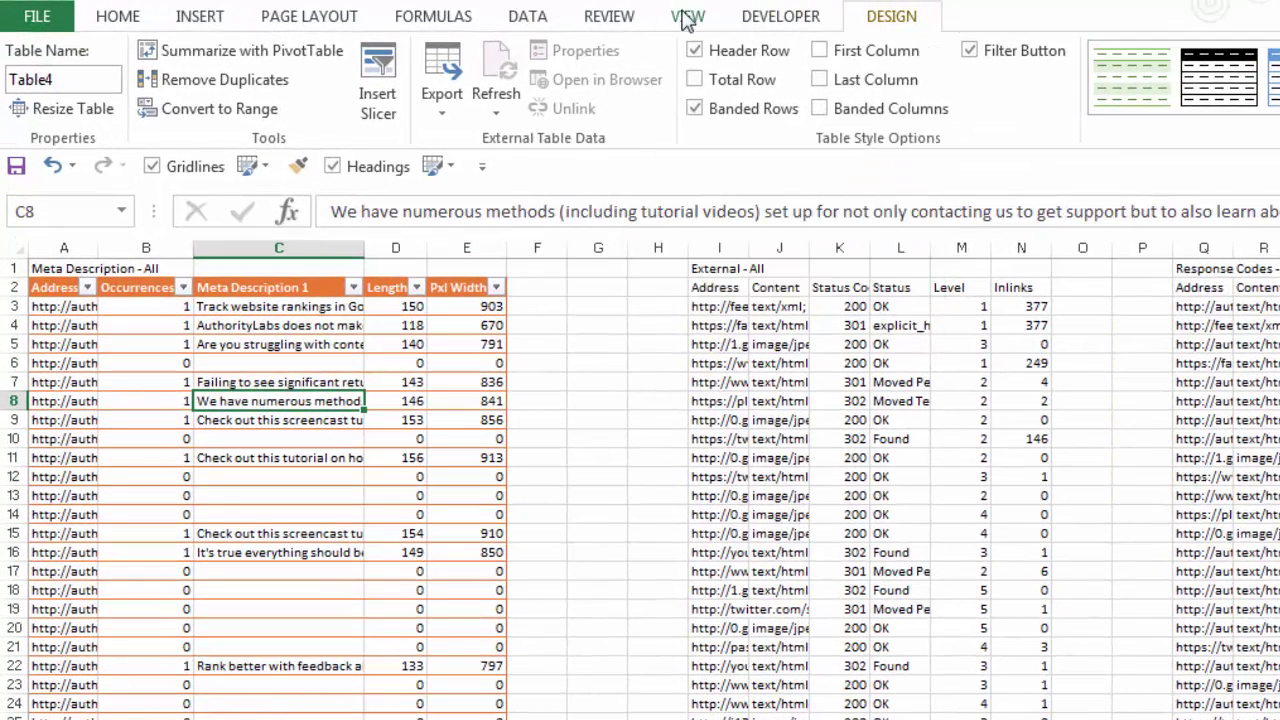
click(688, 18)
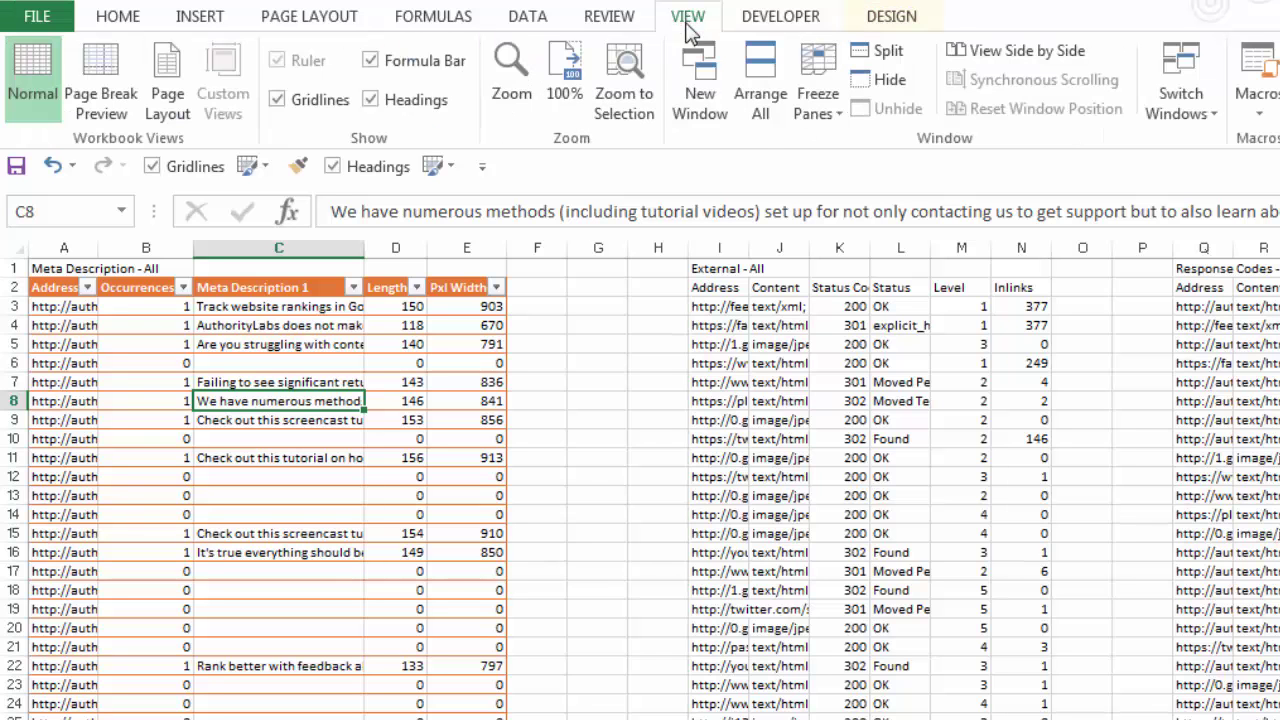
click(297, 106)
- Insert seven blank rows at the top, then delete rows 6 and 7 to leave five
drag(10, 269, 12, 385)
right_click(15, 336)
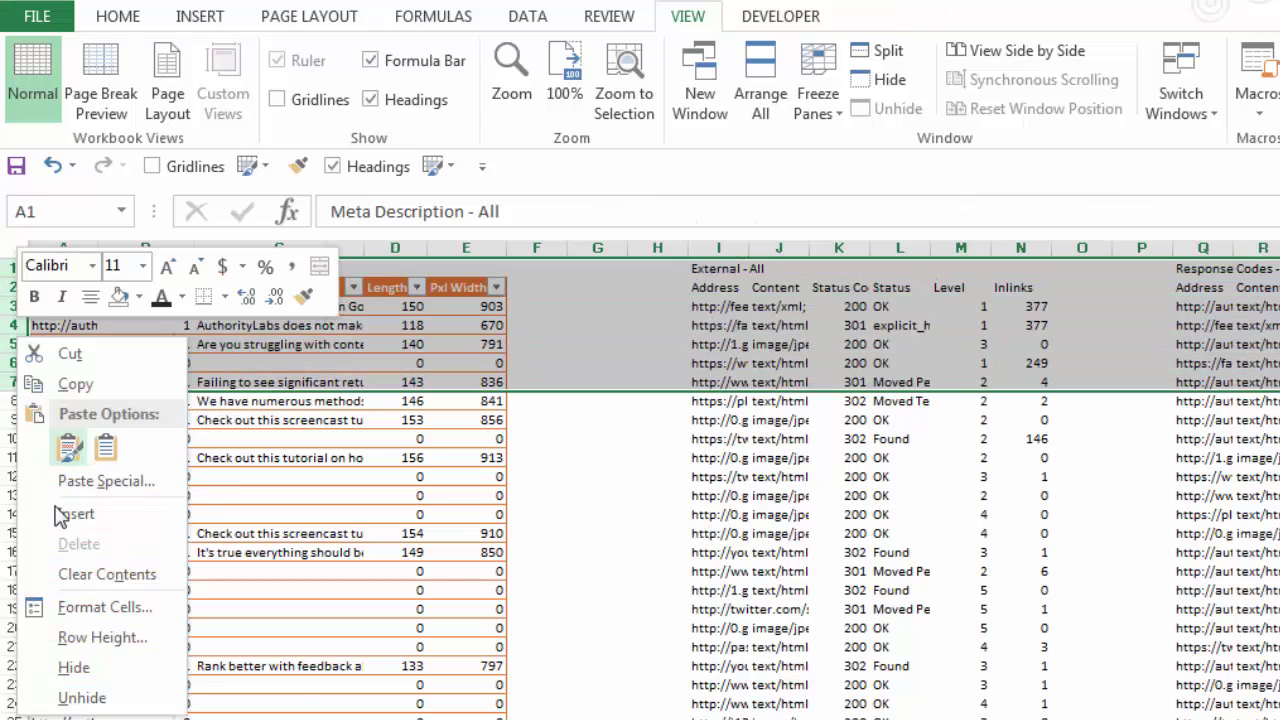
click(60, 524)
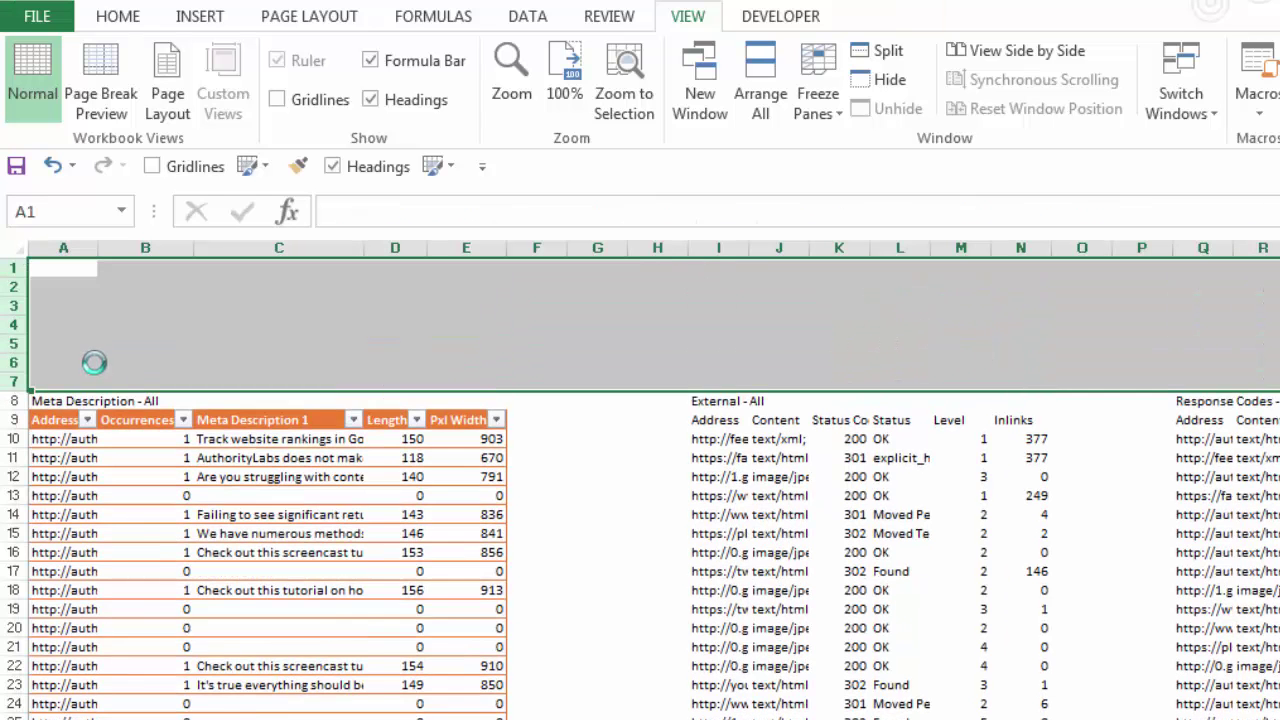
click(196, 311)
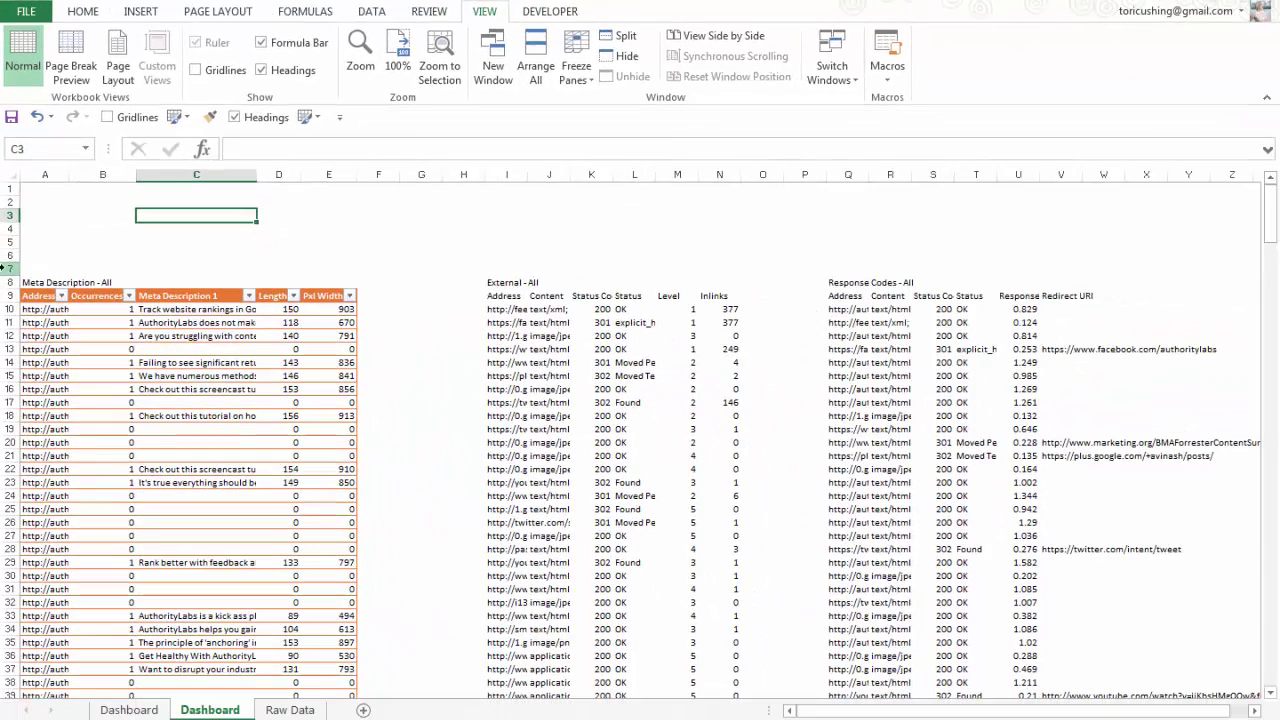
drag(14, 381, 14, 366)
right_click(10, 262)
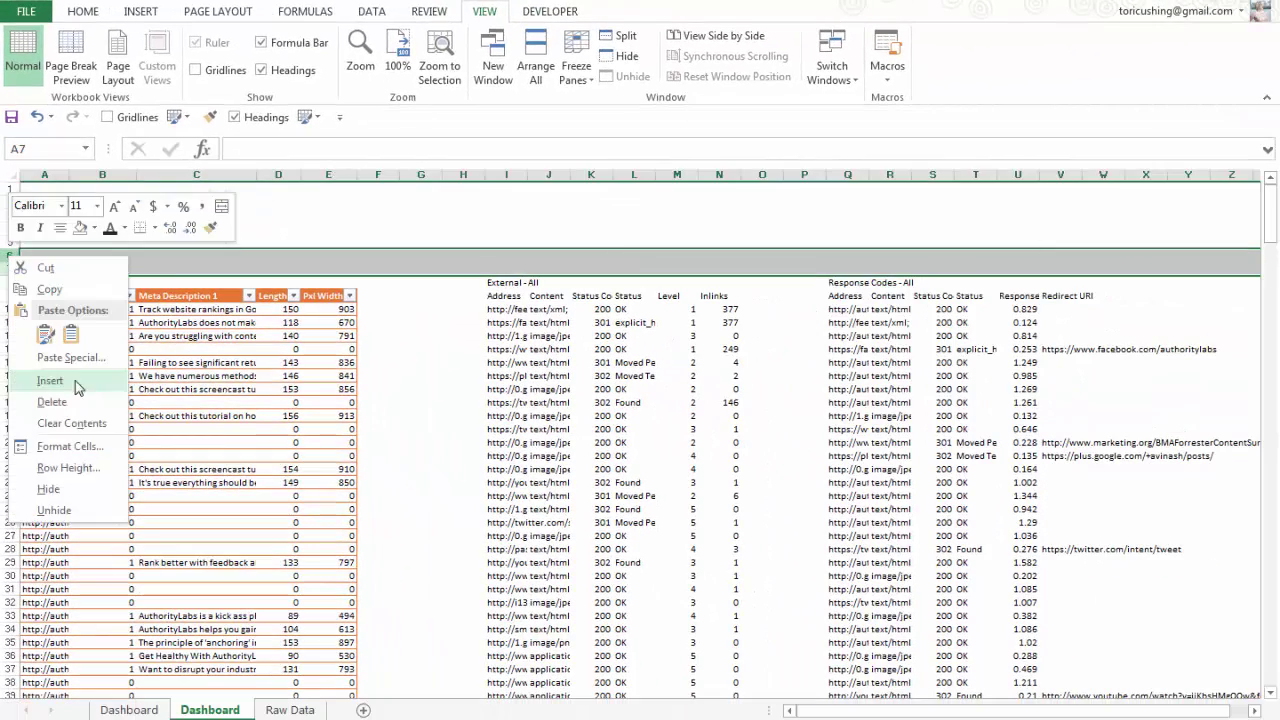
click(57, 400)
click(463, 362)
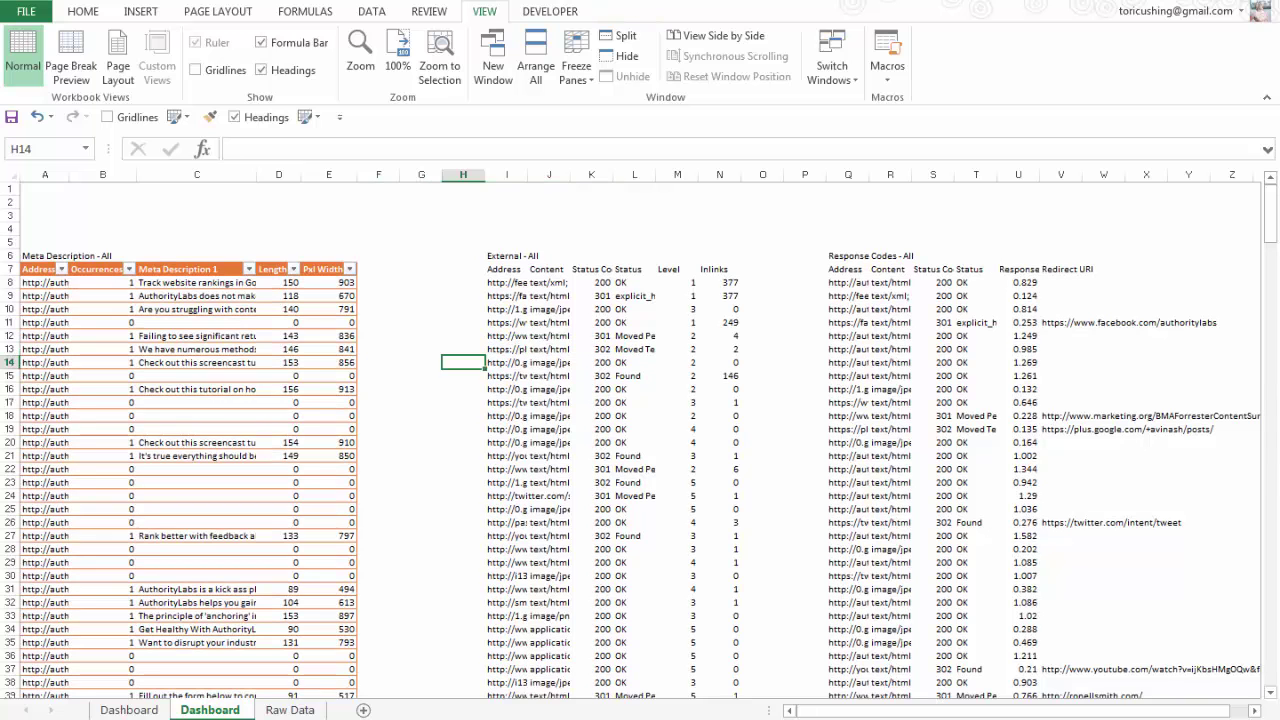
click(506, 269)
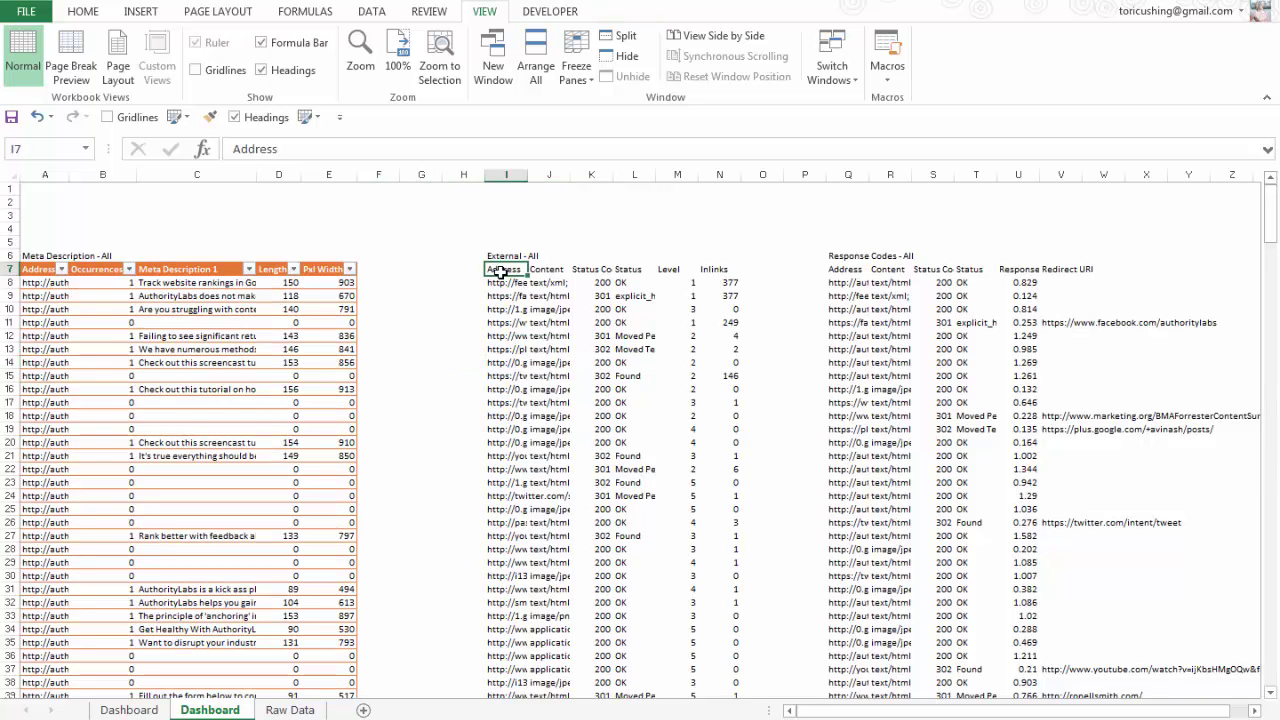
- Format the External data block as a yellow light table with headers
drag(630, 269, 721, 269)
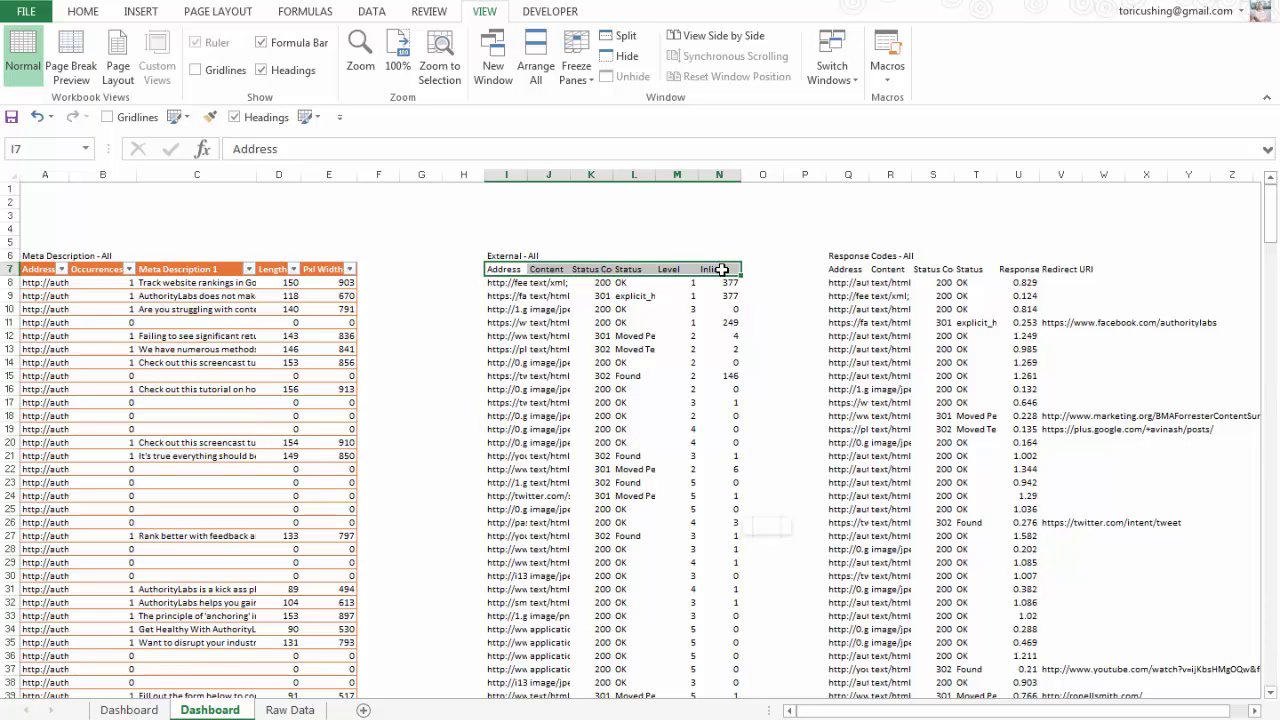
key(ctrl+shift+Down)
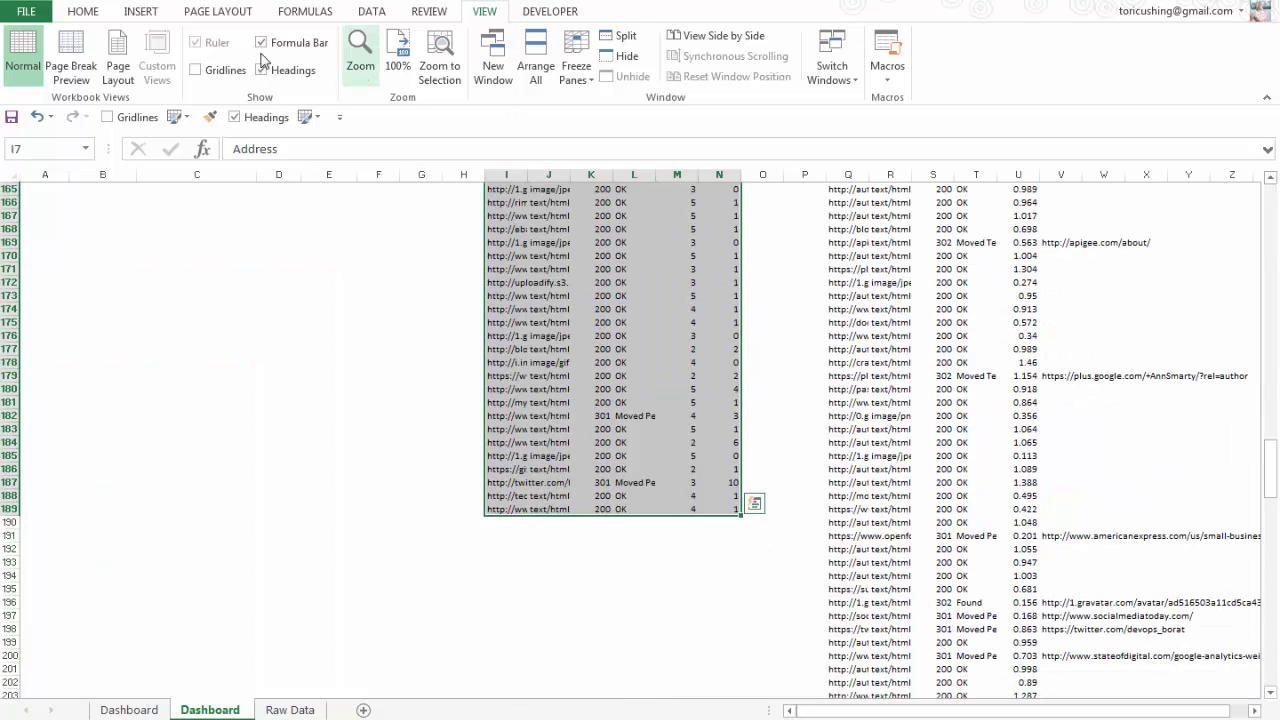
click(100, 13)
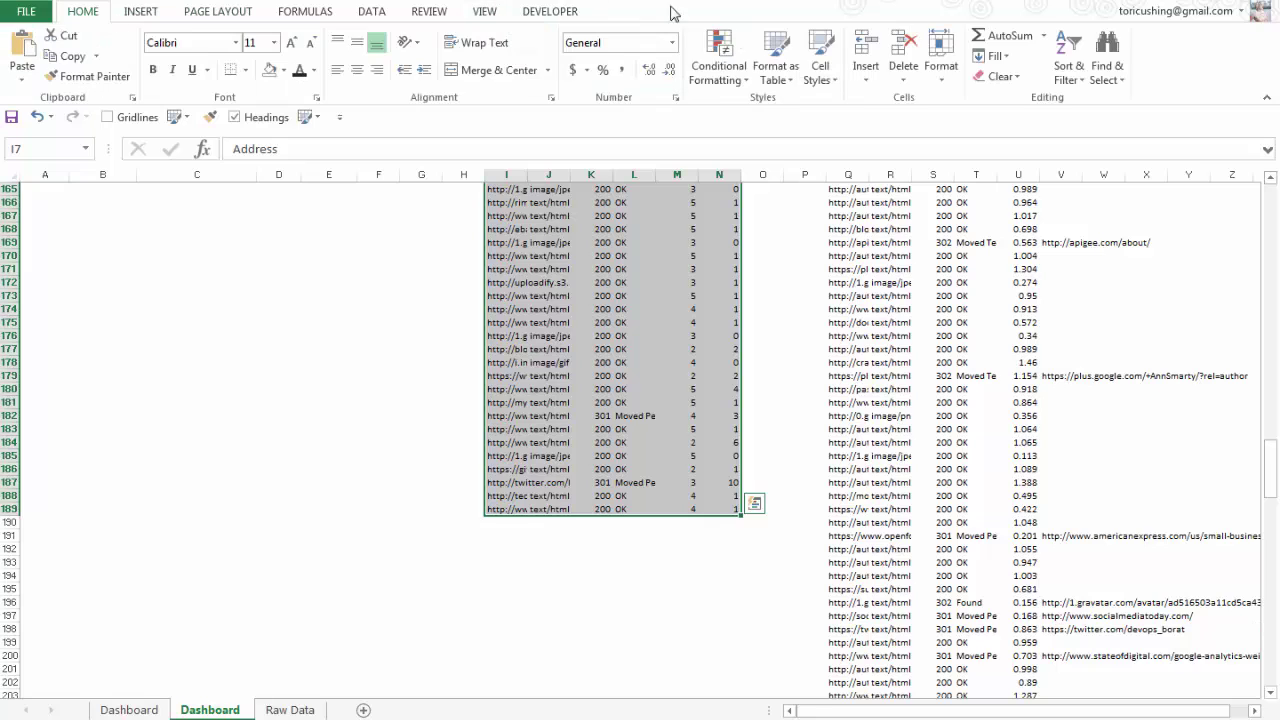
click(776, 66)
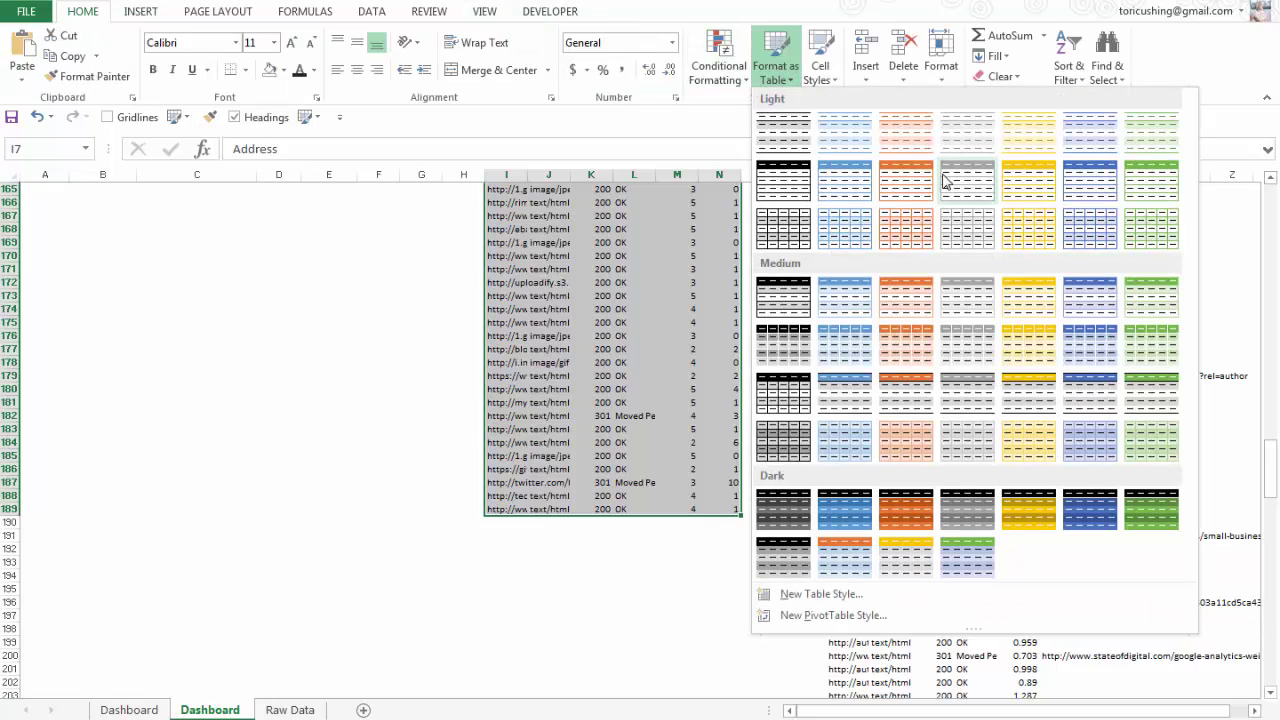
click(1085, 182)
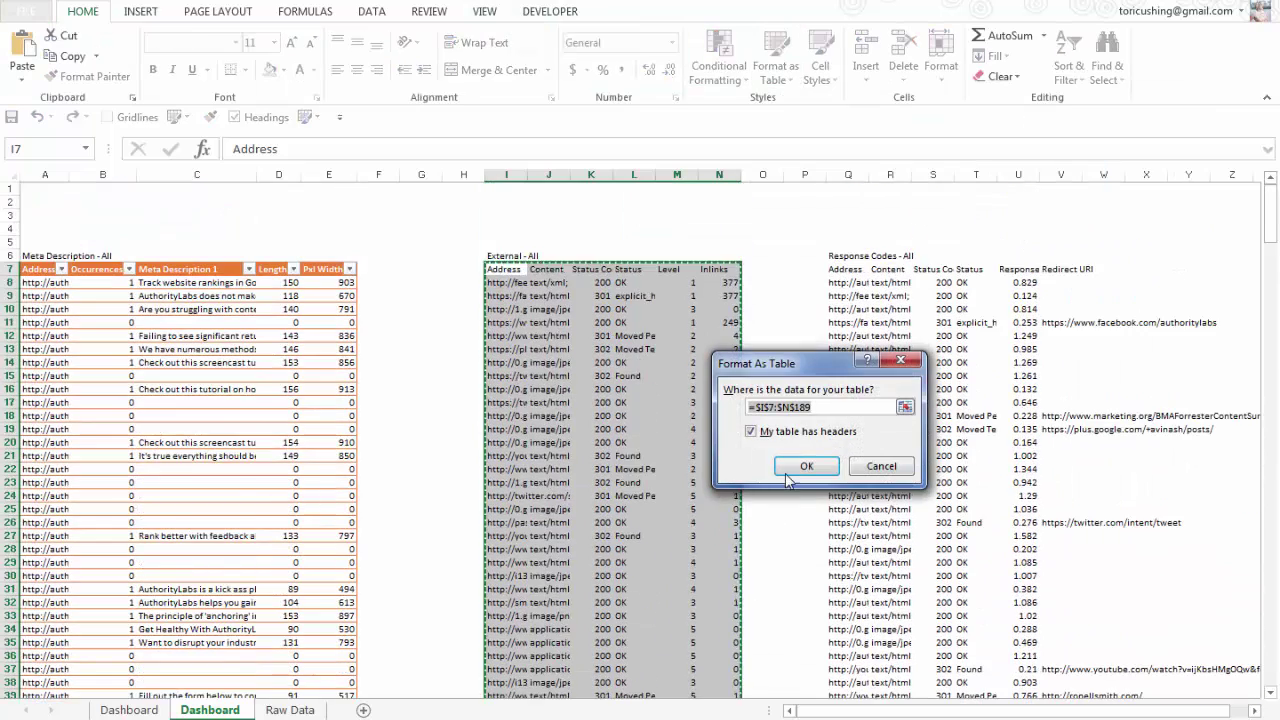
click(799, 467)
- Format the Response Codes block as a blue light table, then select row 5 for section titles
drag(881, 272, 1095, 271)
key(ctrl+shift+Down)
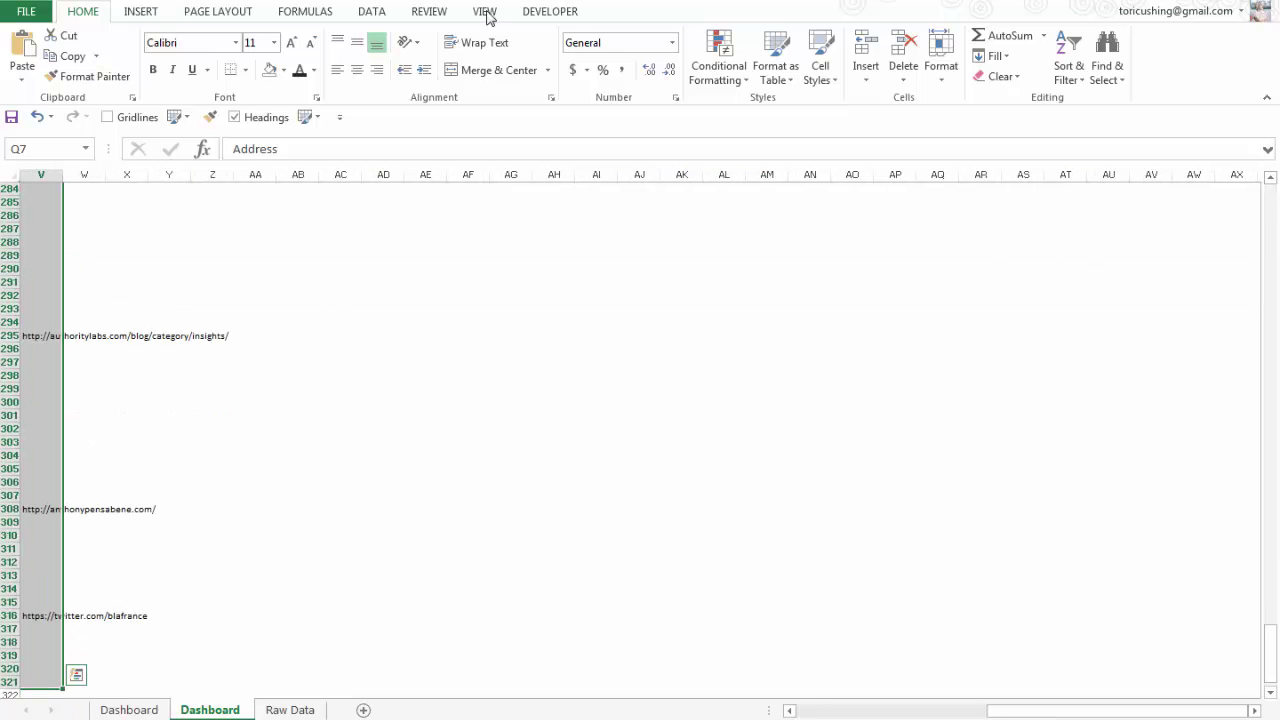
click(776, 62)
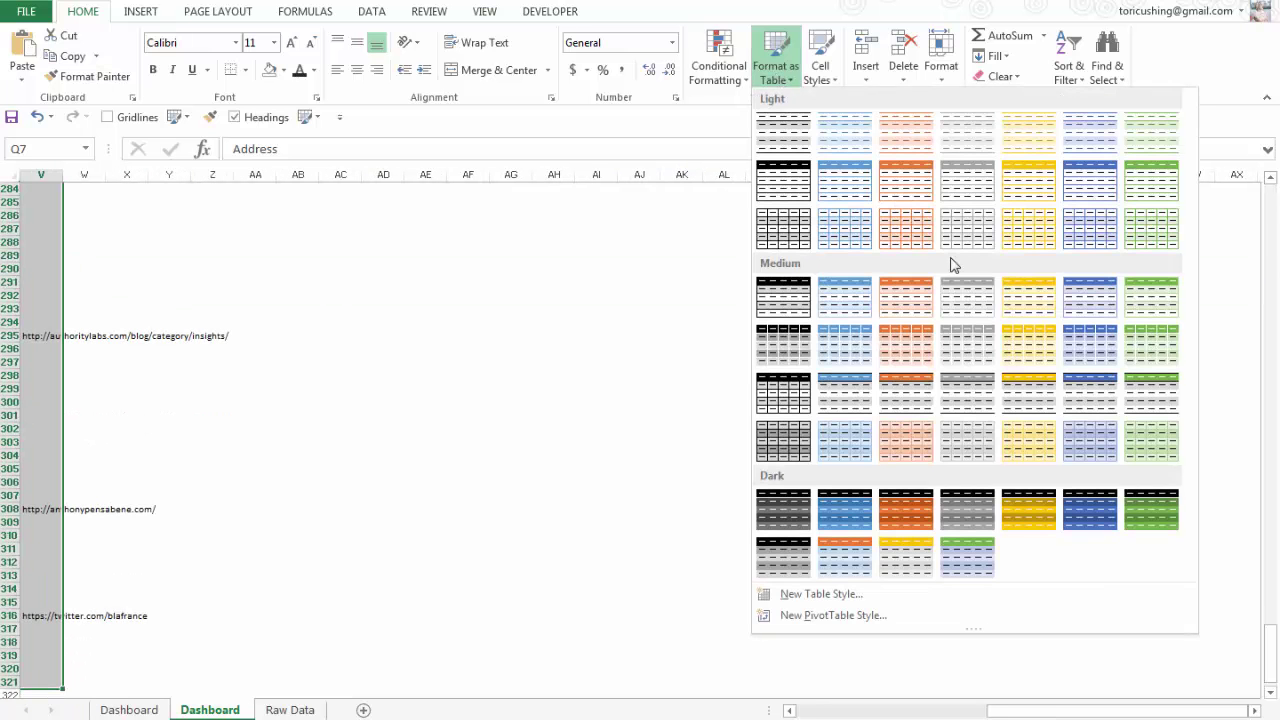
click(840, 191)
key(Return)
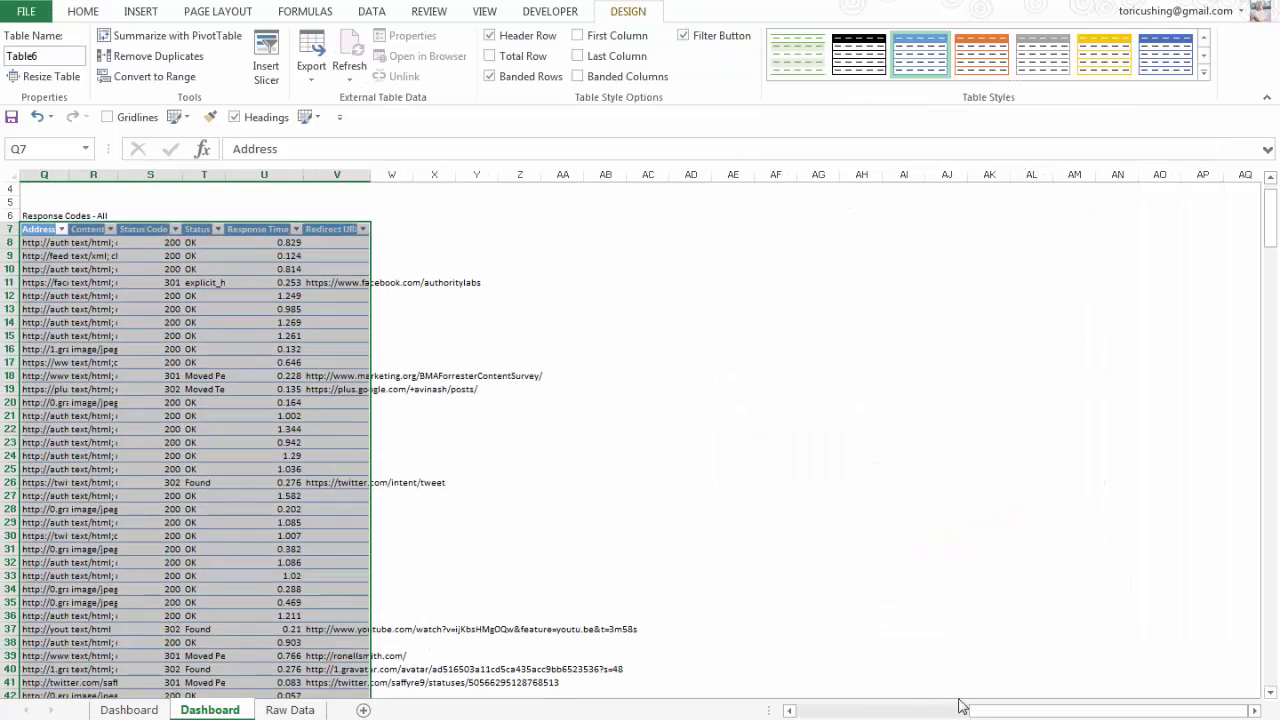
drag(966, 706, 371, 523)
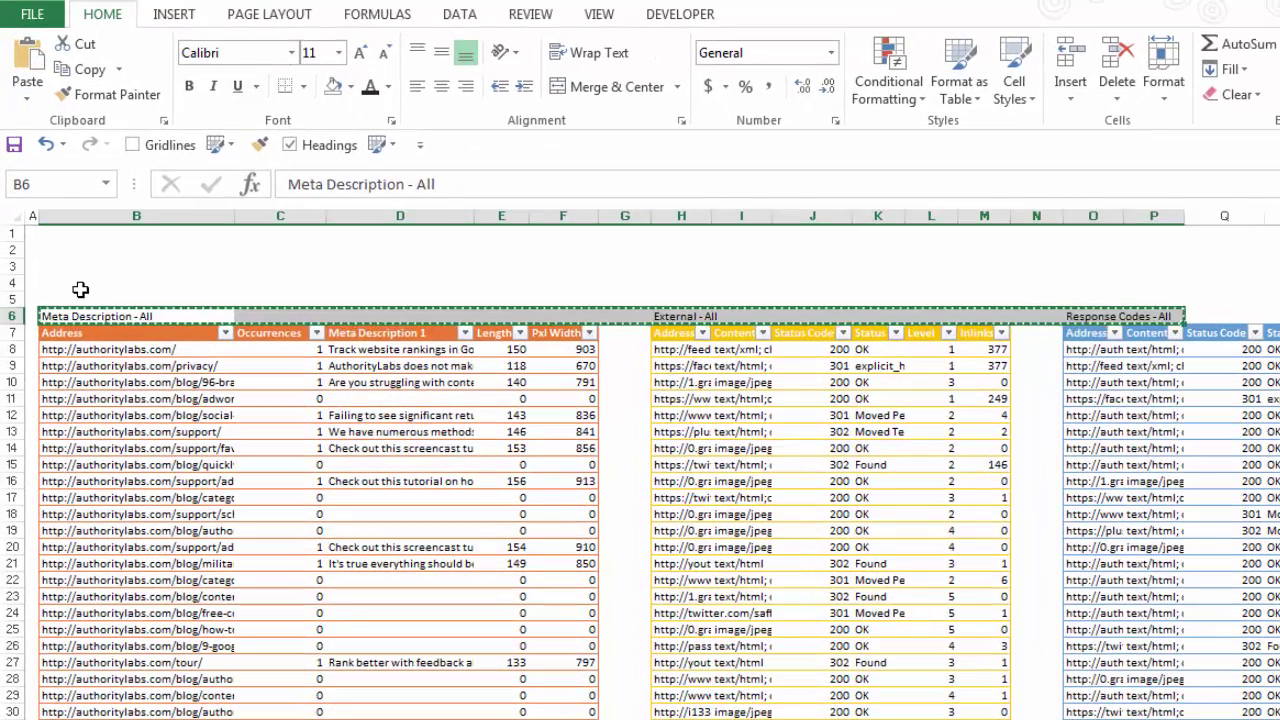
click(80, 285)
click(81, 296)
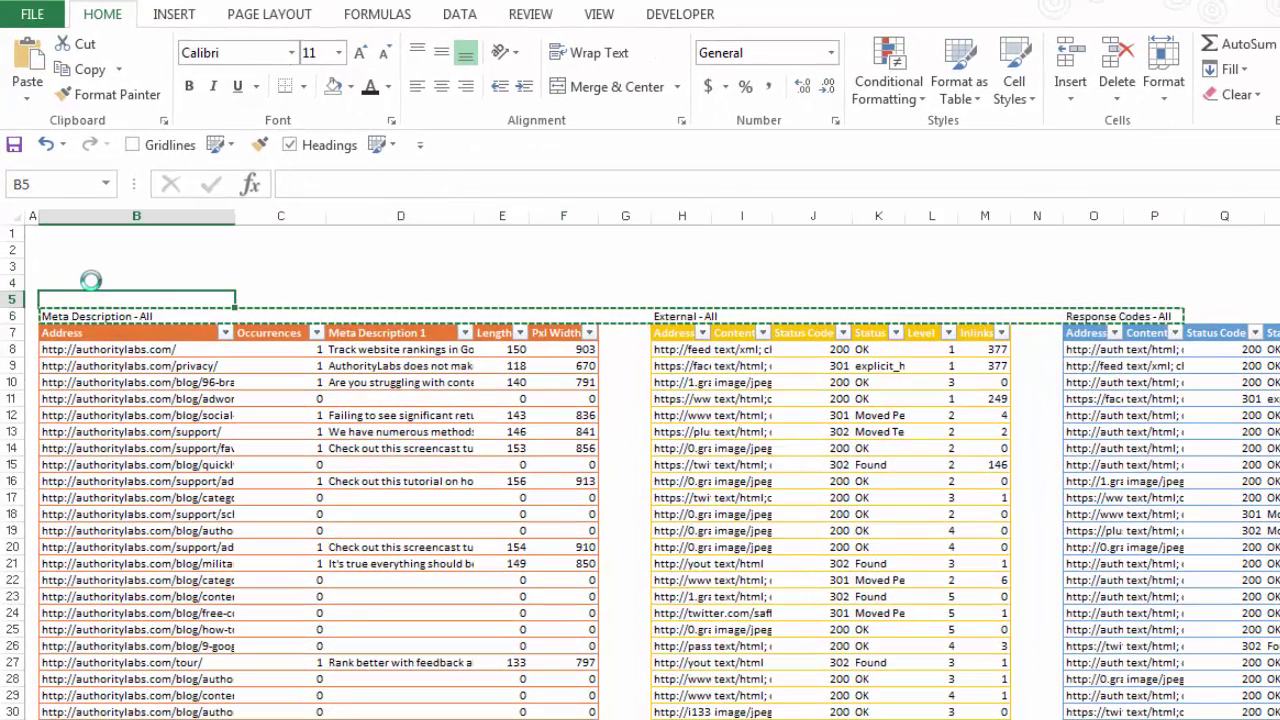
- Paste the section titles into row 5 and delete the blank rows 3 and 4
key(ctrl+v)
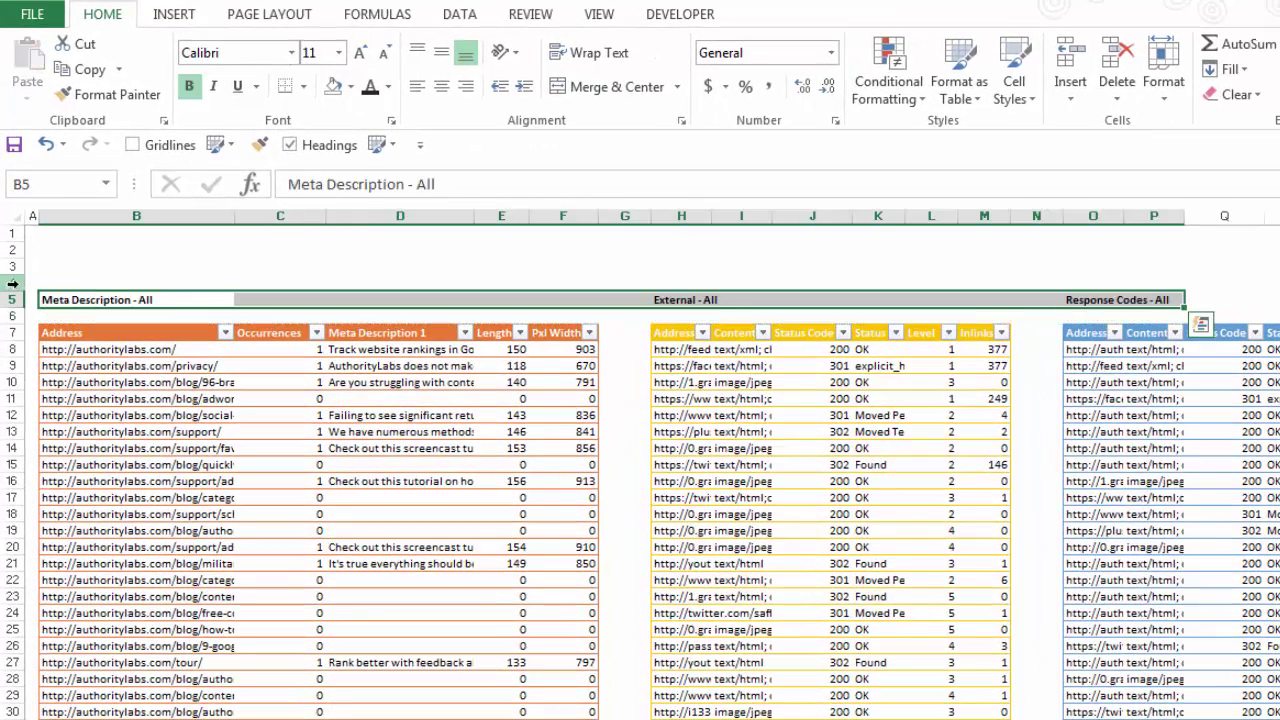
drag(15, 283, 14, 266)
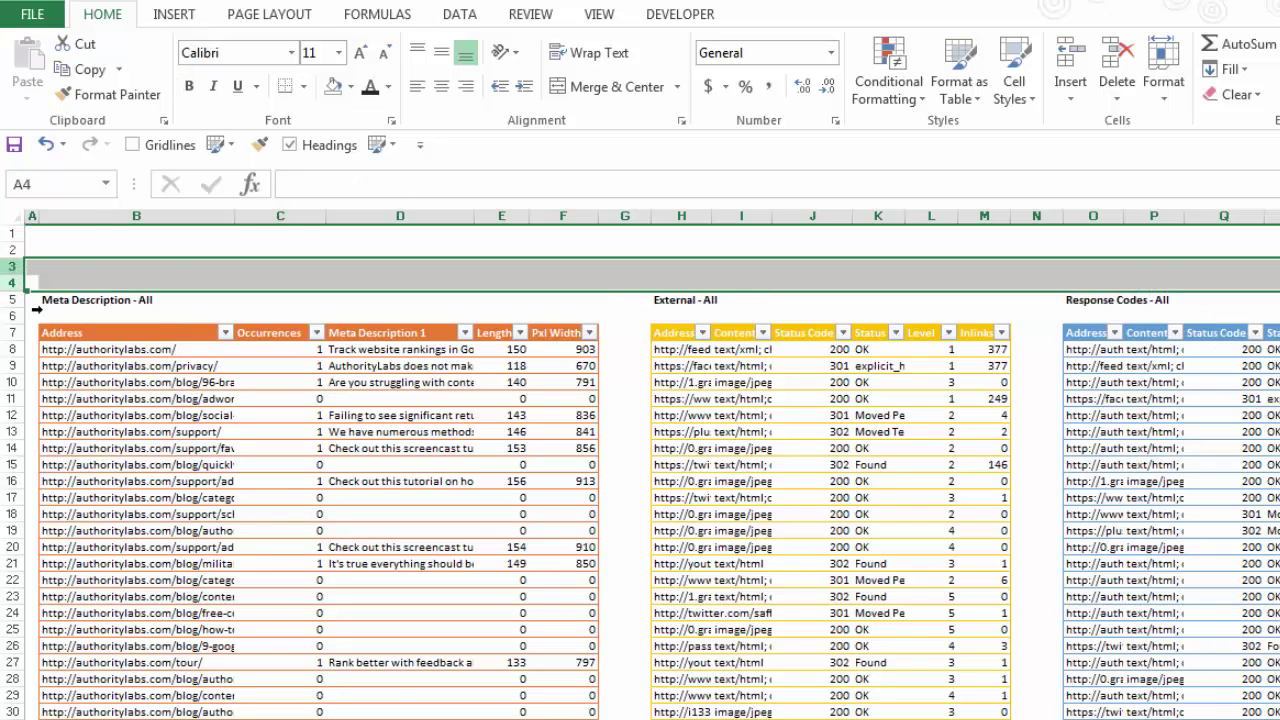
right_click(14, 272)
click(66, 449)
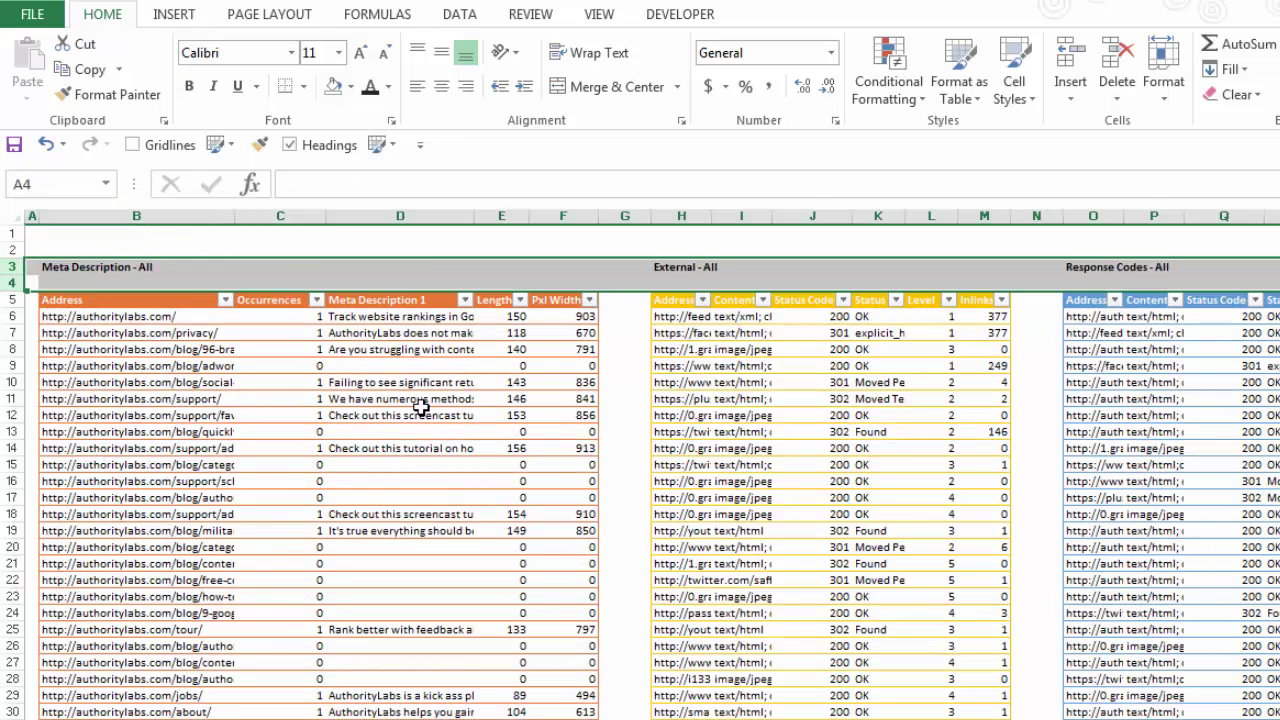
click(421, 410)
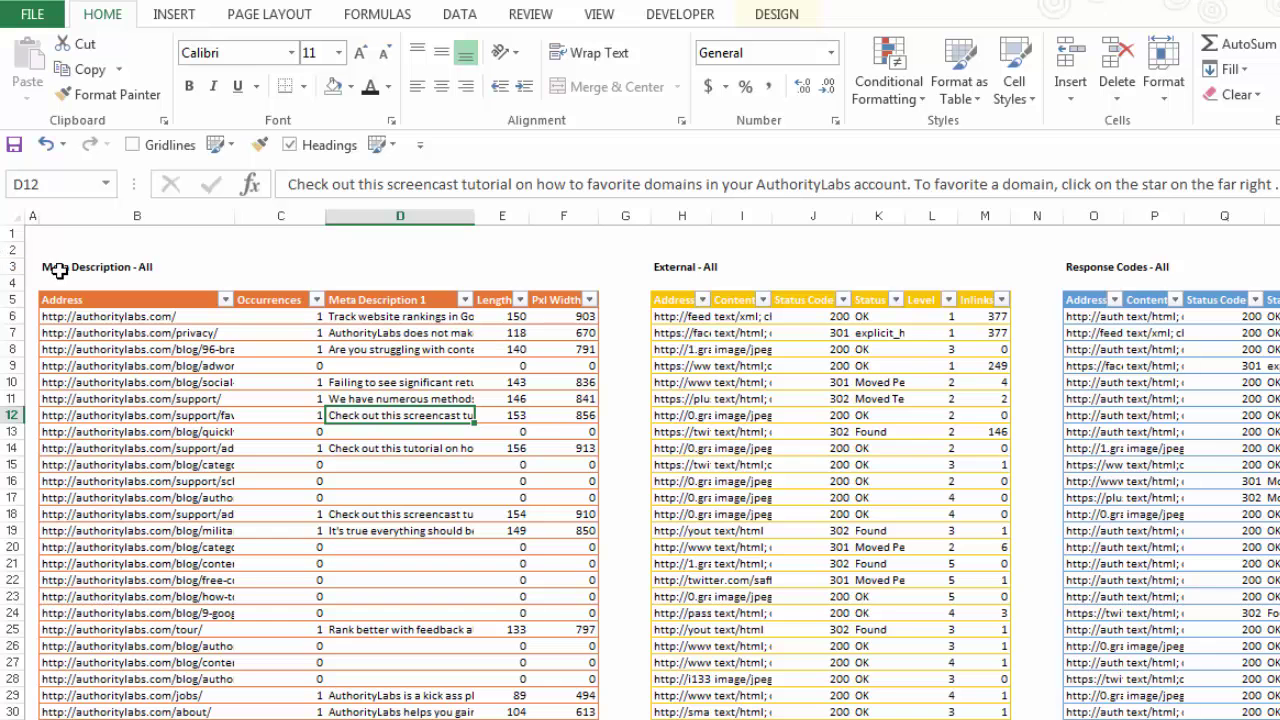
- Make the three section titles in row 3 bold at font size 12
drag(59, 270, 1150, 256)
click(189, 86)
click(360, 52)
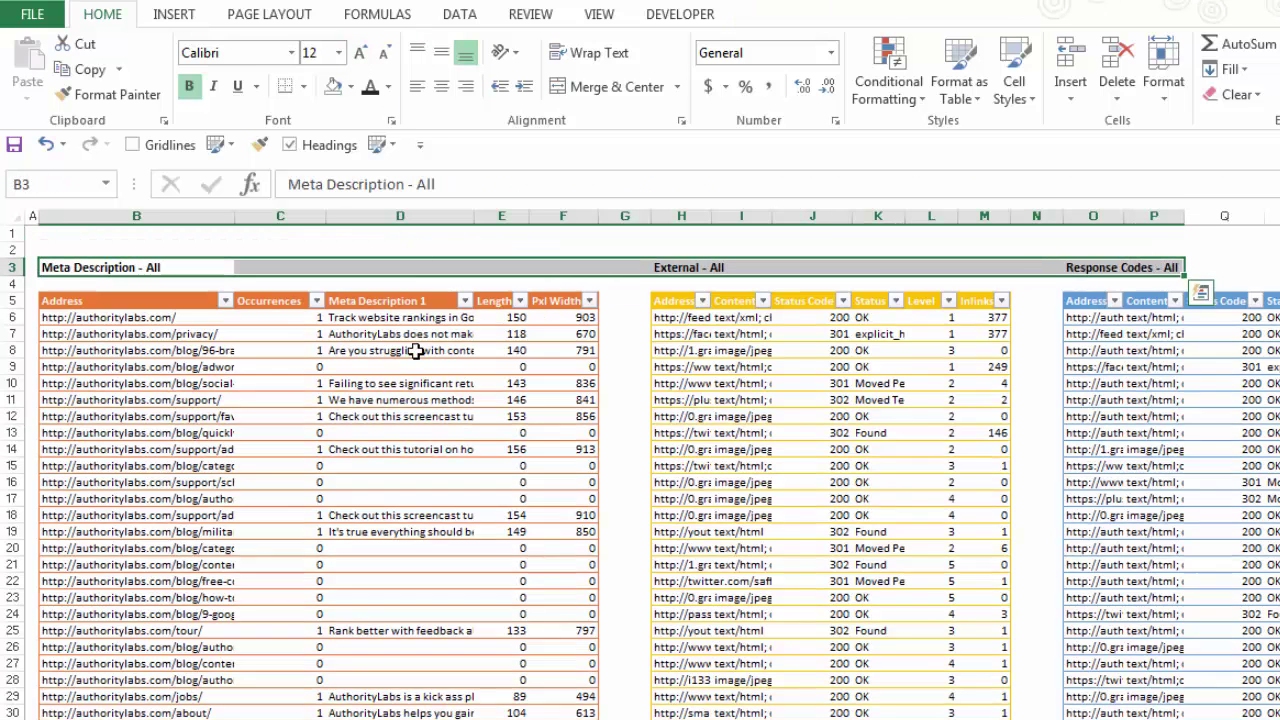
click(415, 351)
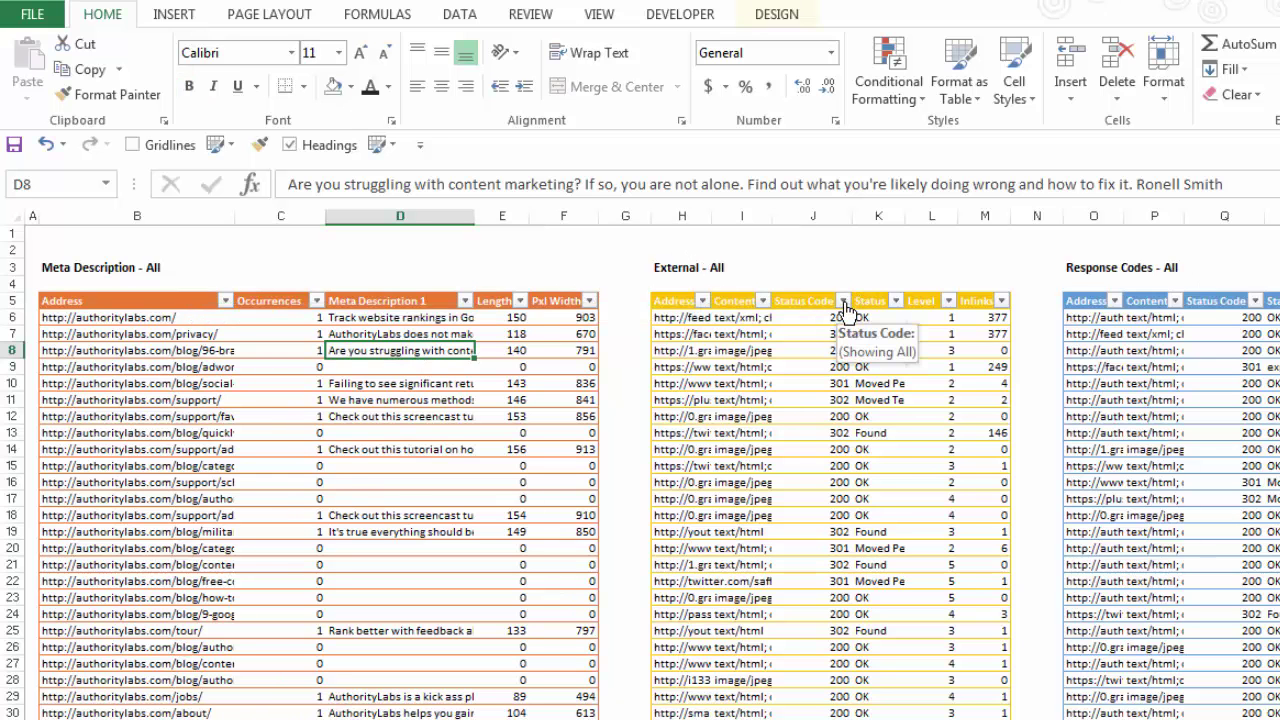
- Leave the Status Code filter unchanged and select the External table's Status Code values
click(843, 300)
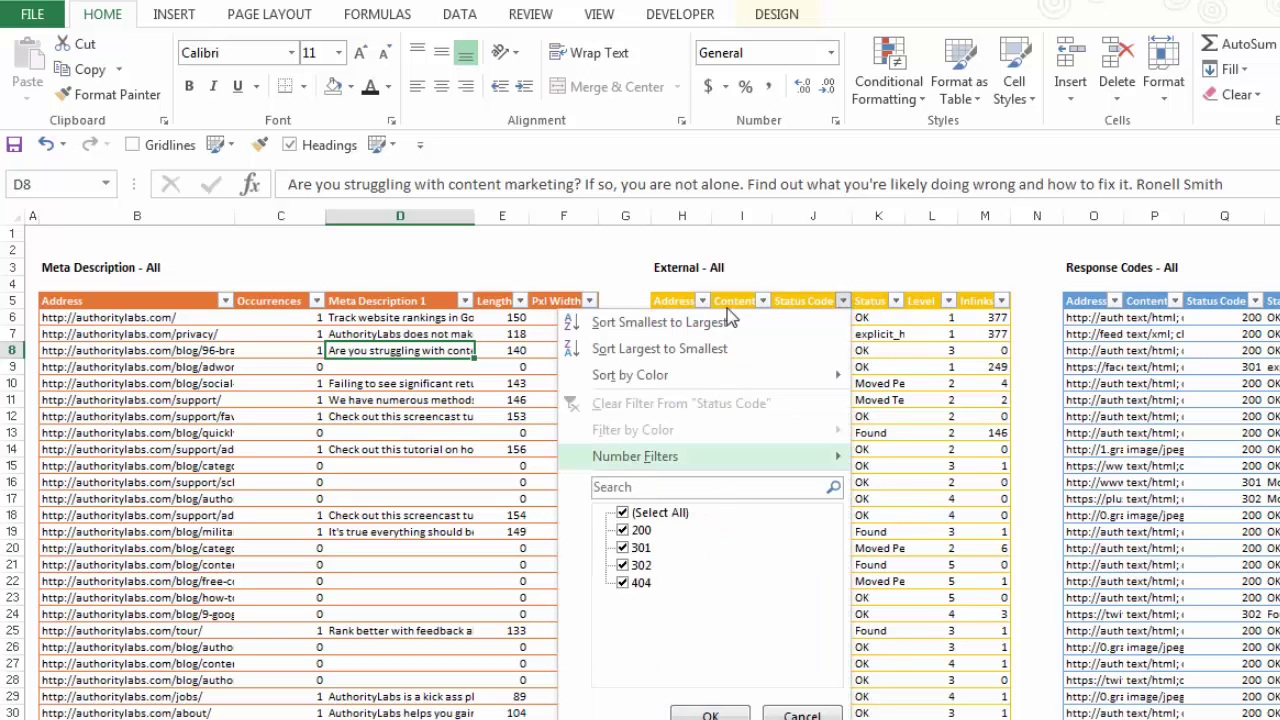
click(843, 302)
click(844, 302)
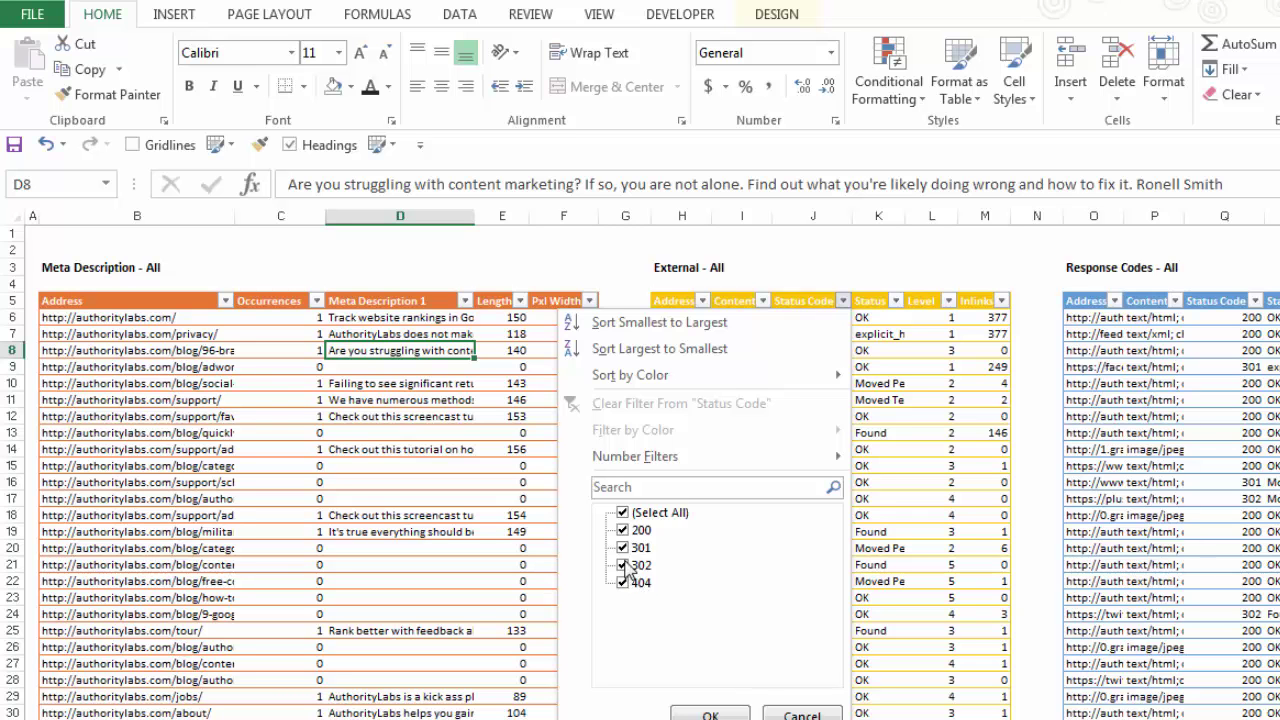
click(729, 714)
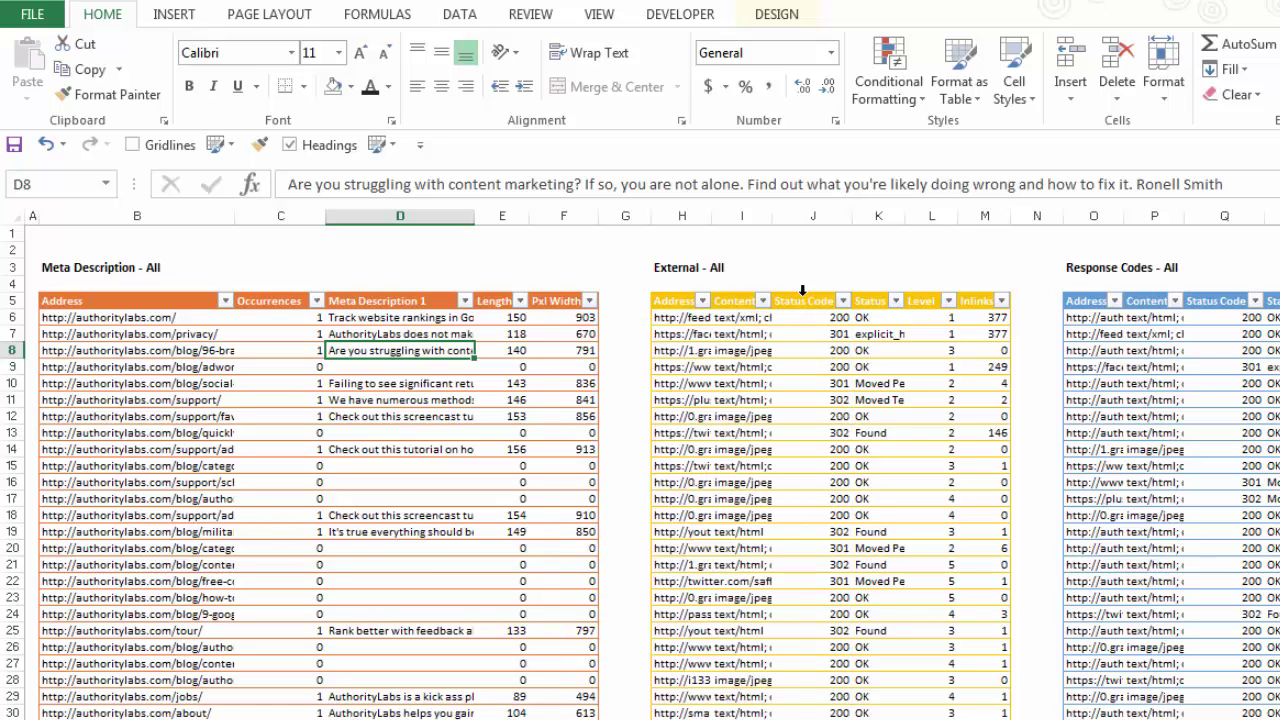
click(802, 291)
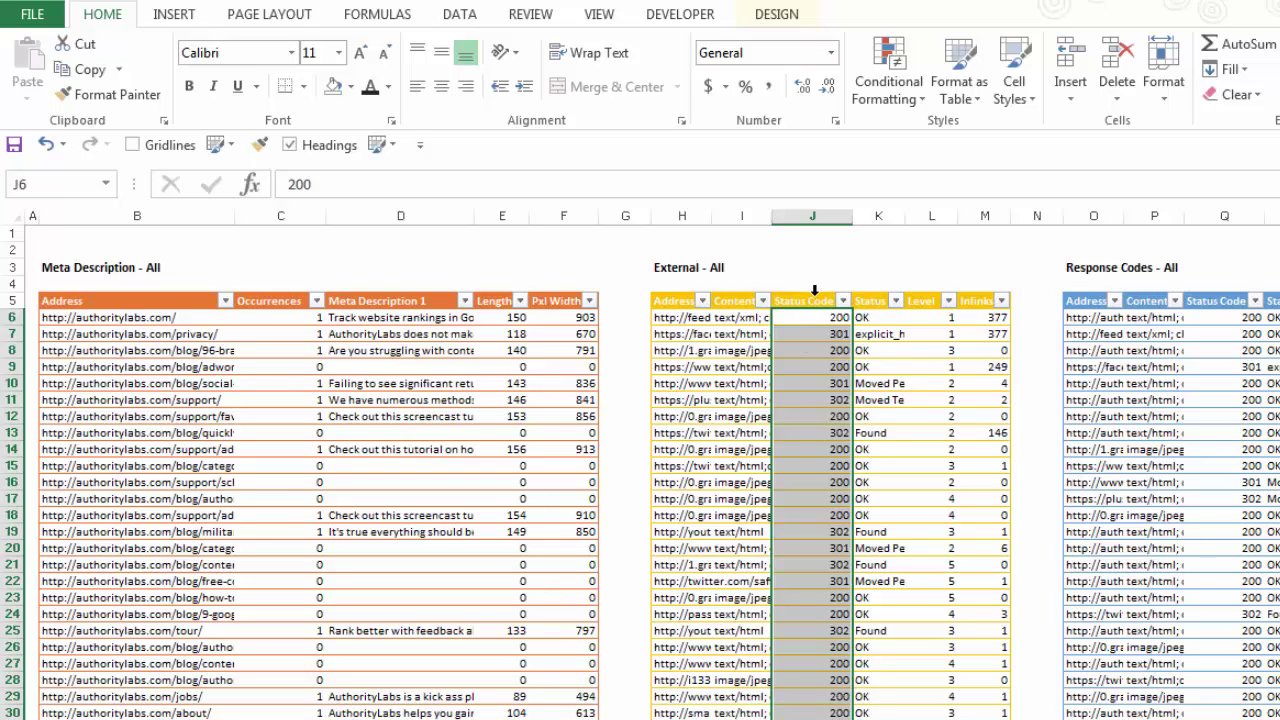
- Start a new conditional formatting rule for Status Code cells equal to 401
click(887, 75)
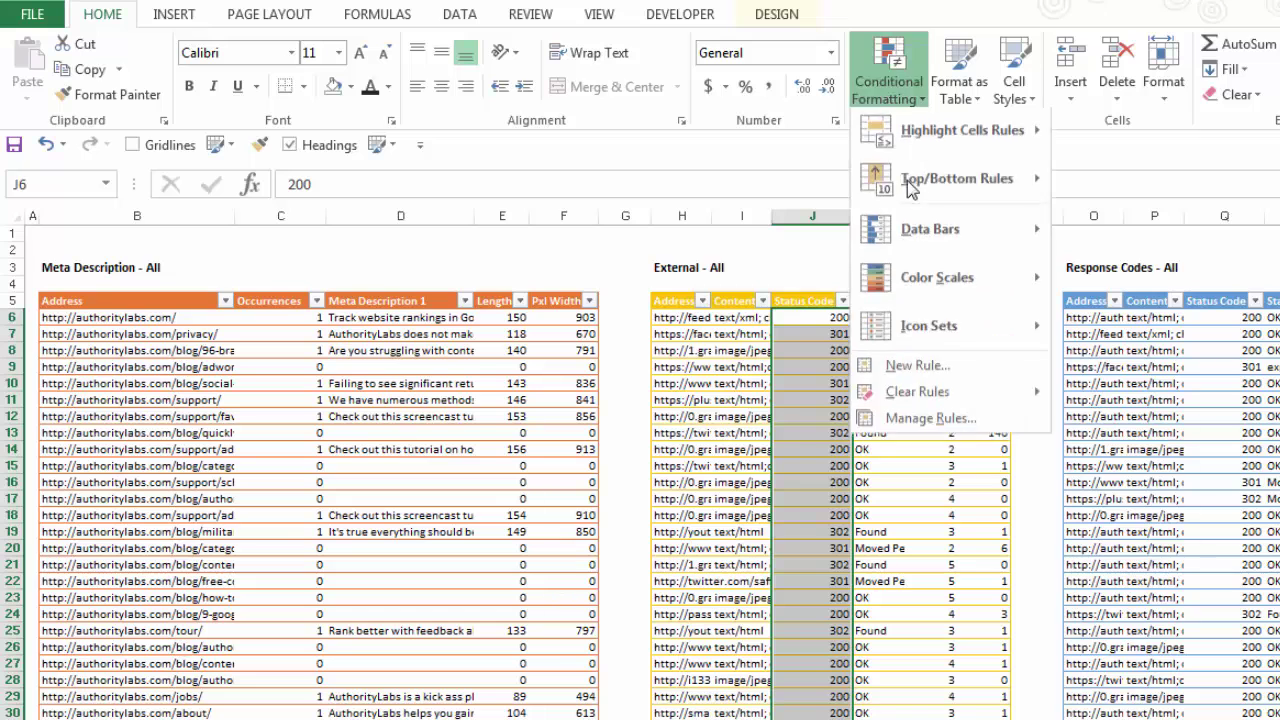
click(922, 369)
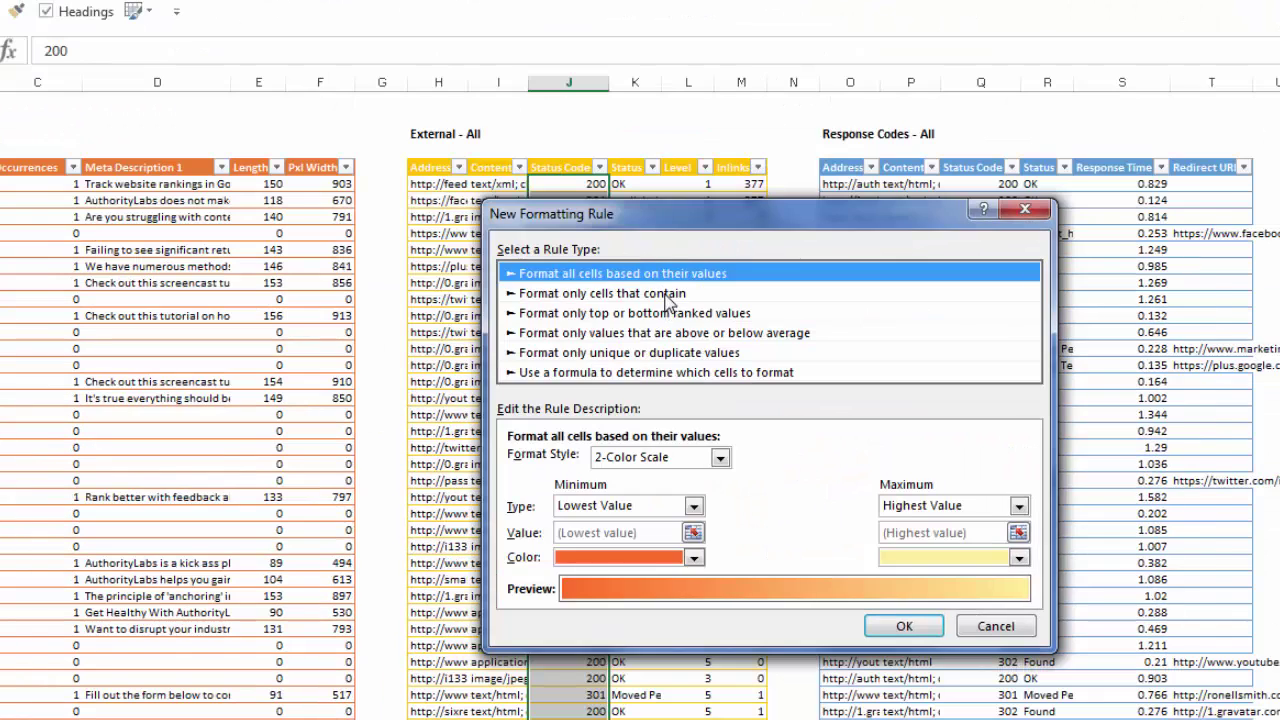
click(668, 295)
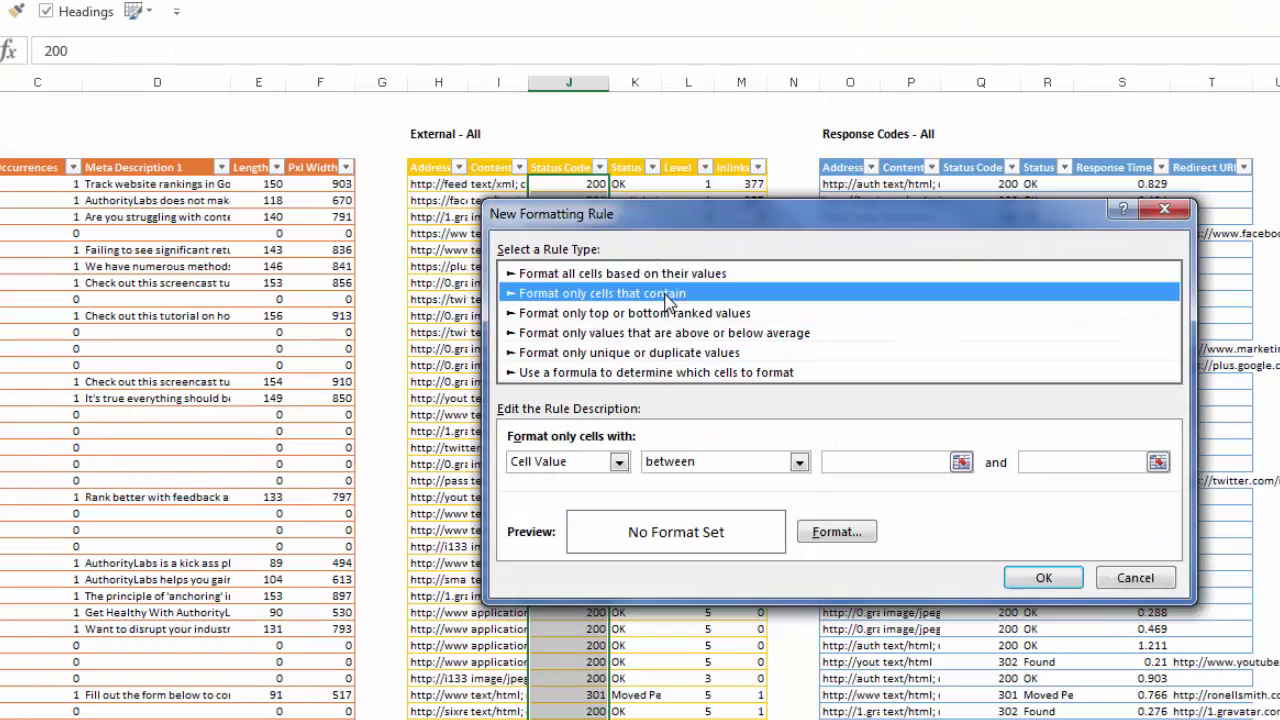
click(797, 463)
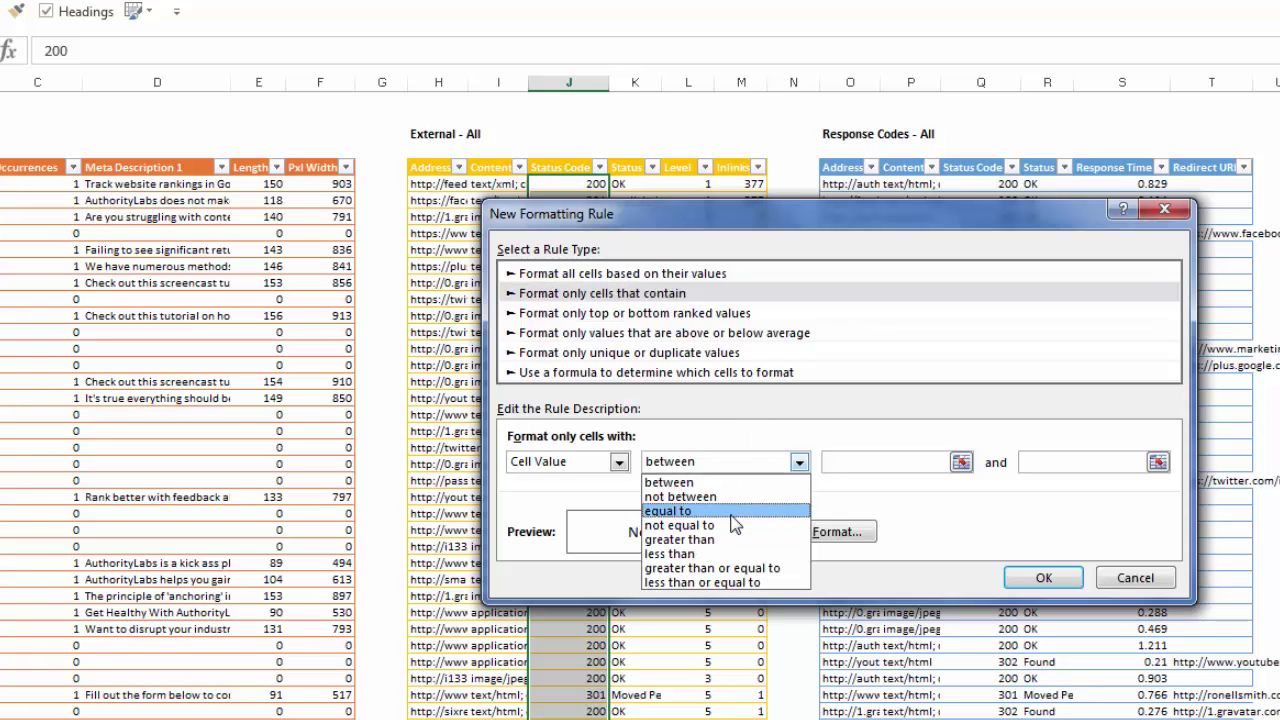
click(690, 511)
drag(645, 230, 95, 237)
click(296, 468)
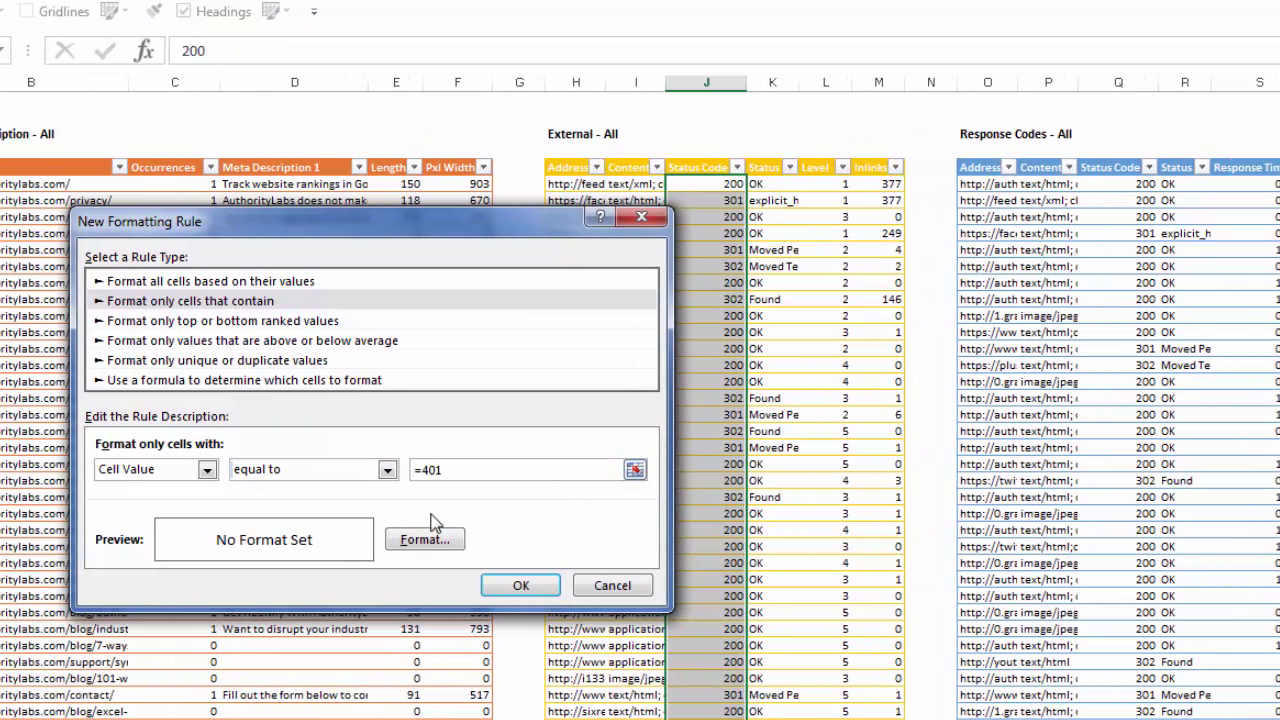
- Give the 401 rule a bright red fill and save it
click(390, 541)
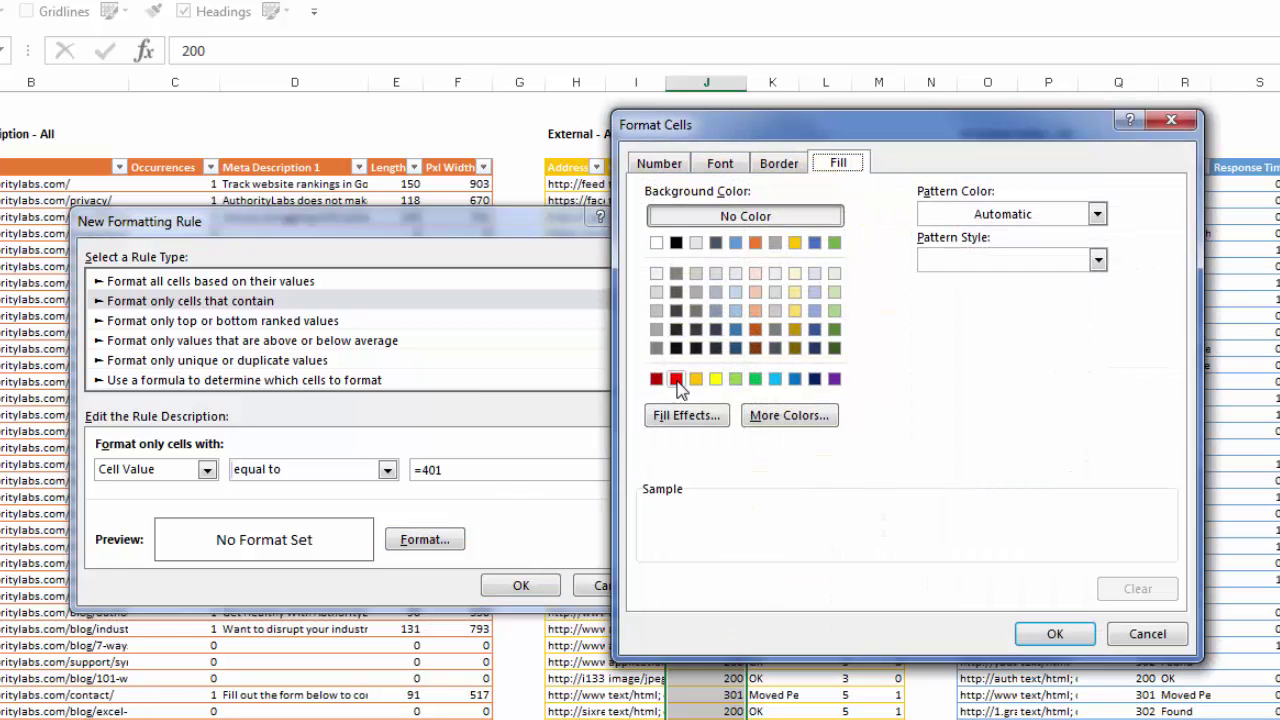
click(656, 379)
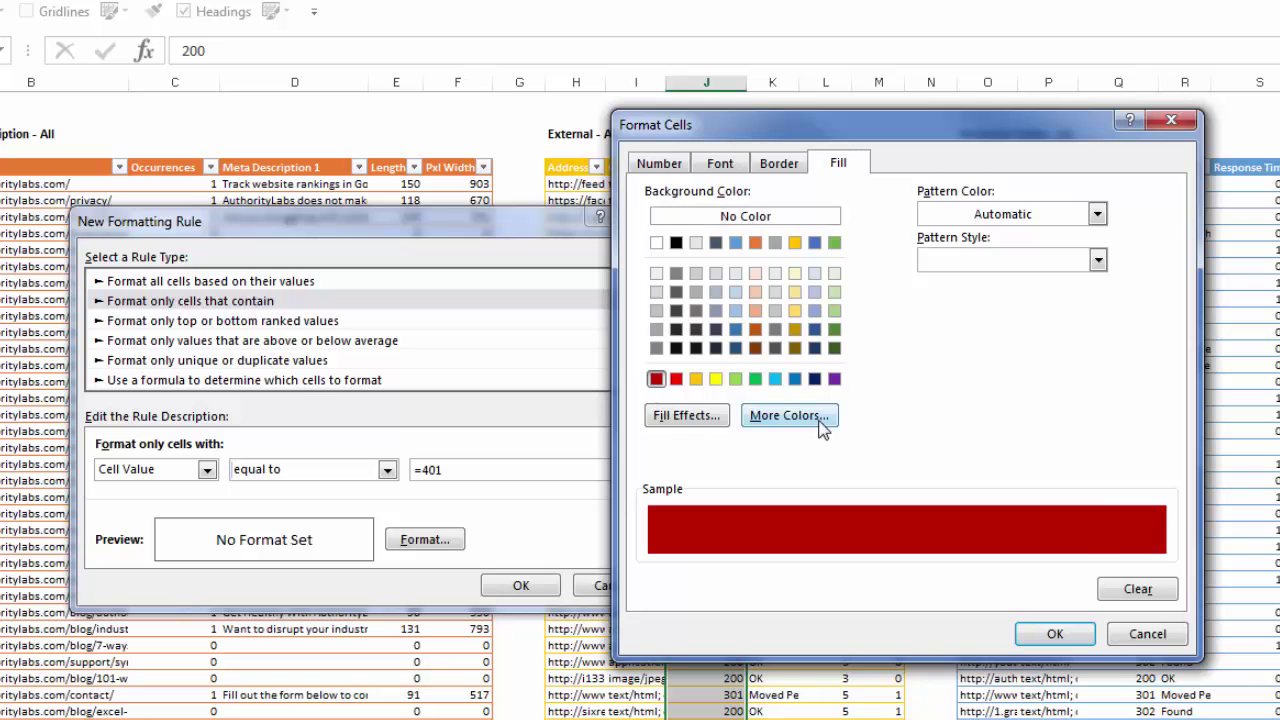
click(826, 415)
click(952, 345)
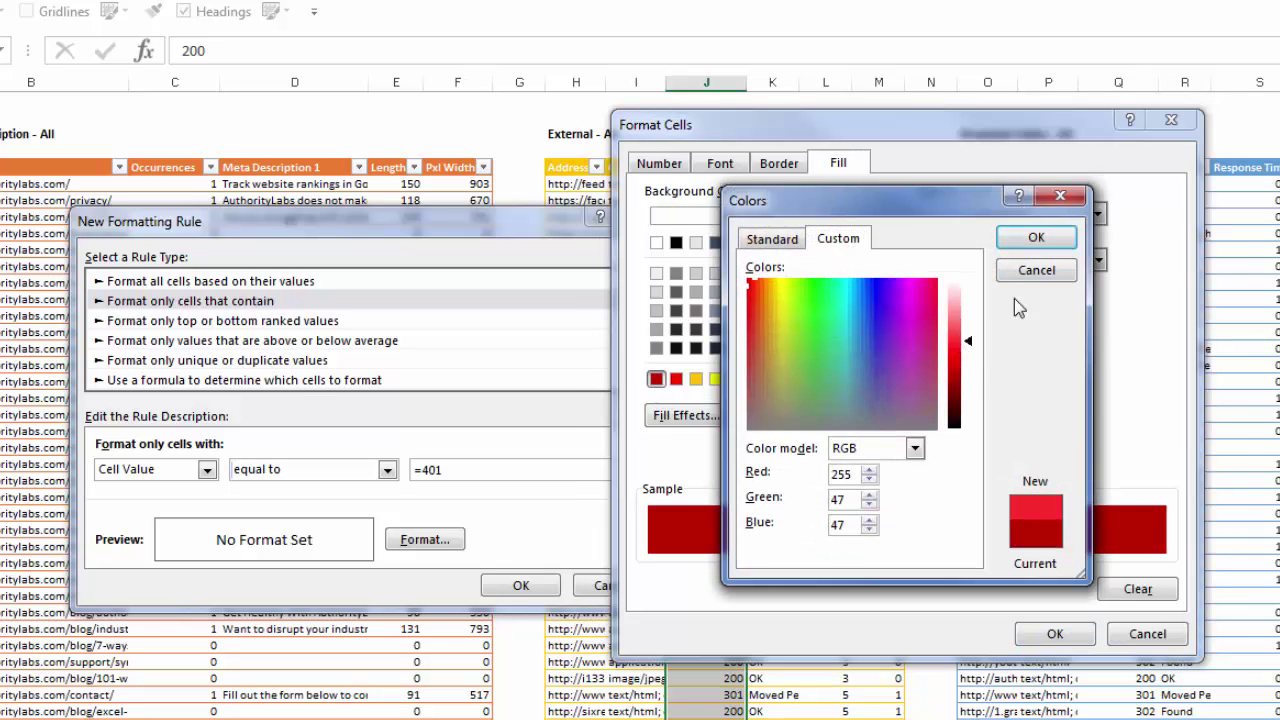
click(1036, 237)
key(Return)
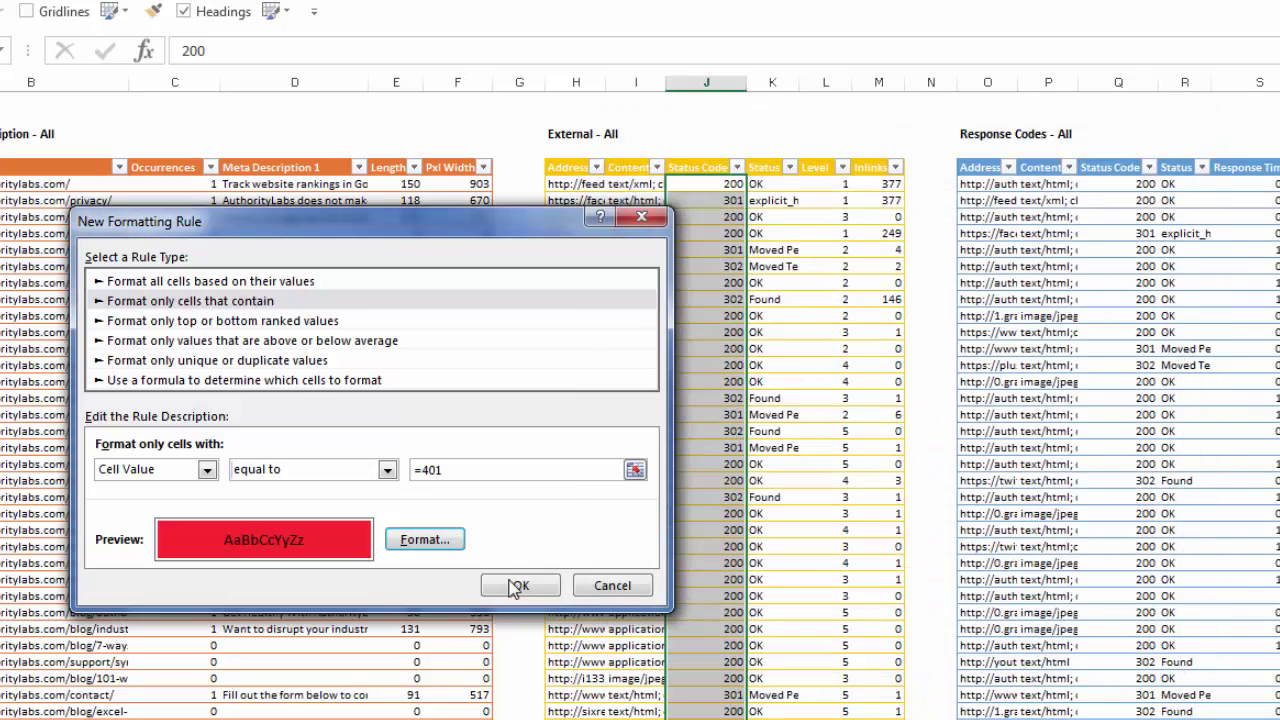
click(521, 585)
scroll(748, 514, down, 20)
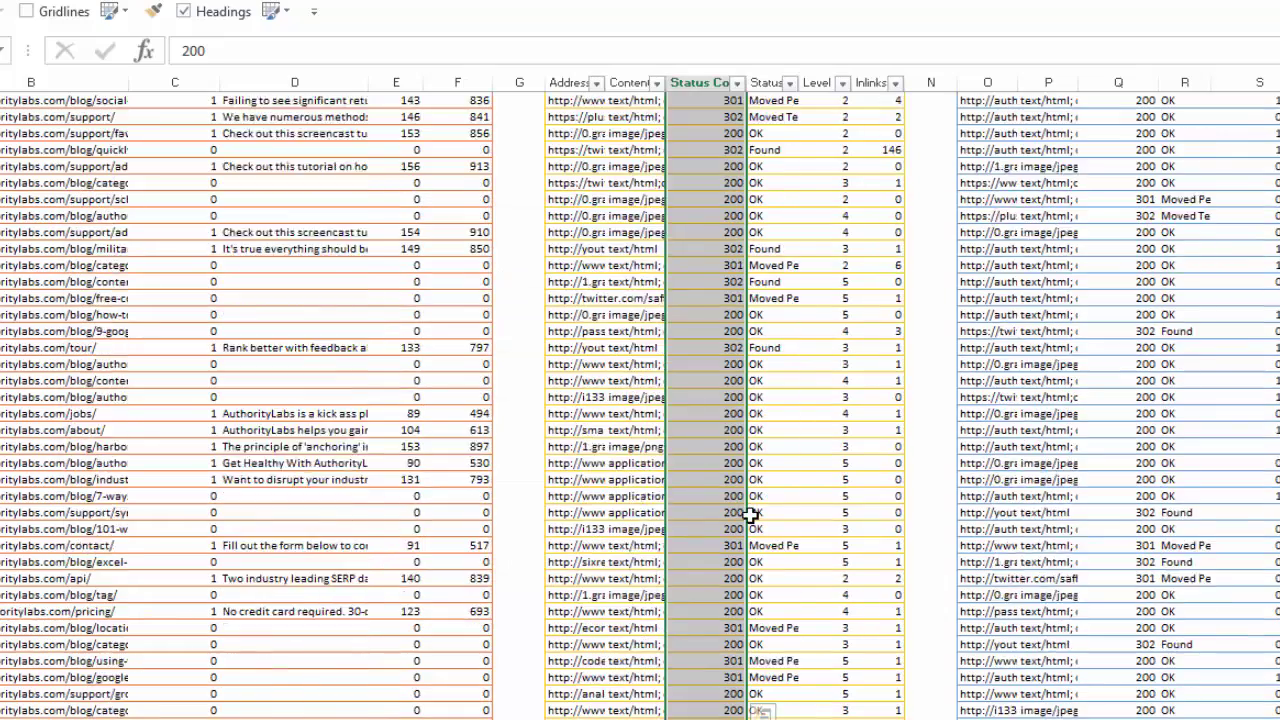
scroll(768, 507, down, 10)
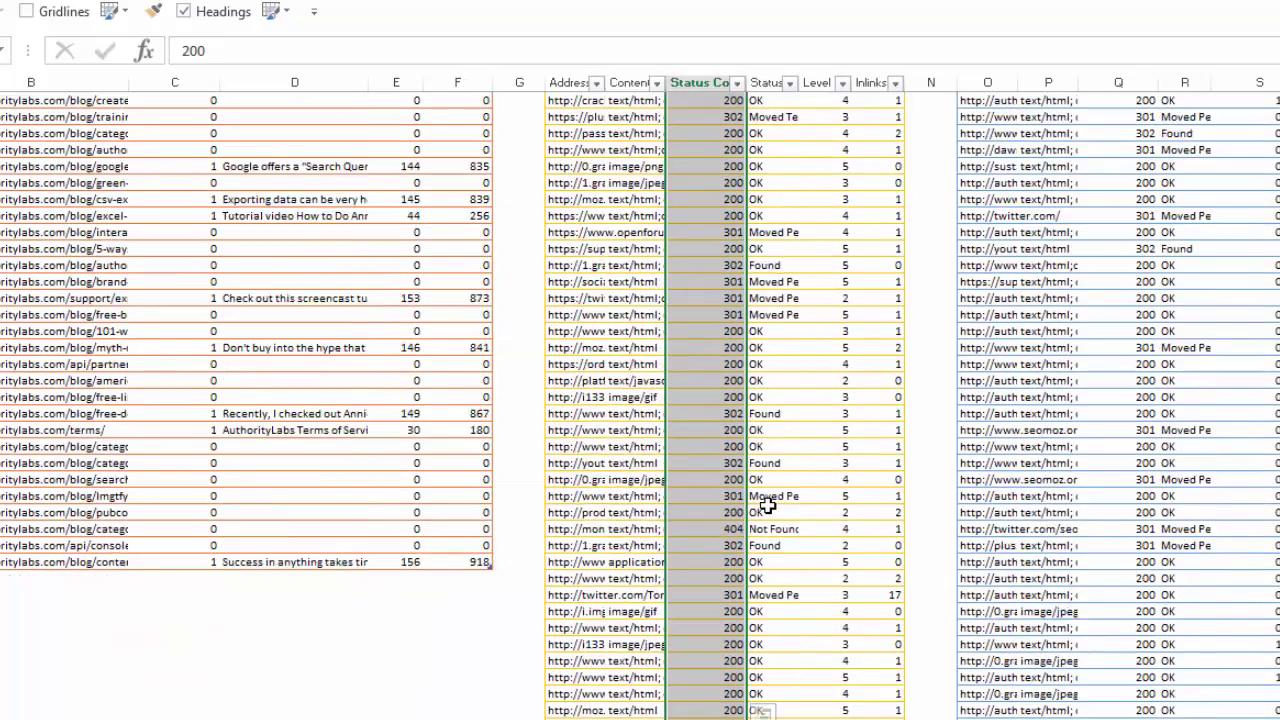
scroll(690, 174, up, 7)
click(780, 2)
- Edit the red Status Code rule to match 404 instead of 401 and apply it
click(824, 287)
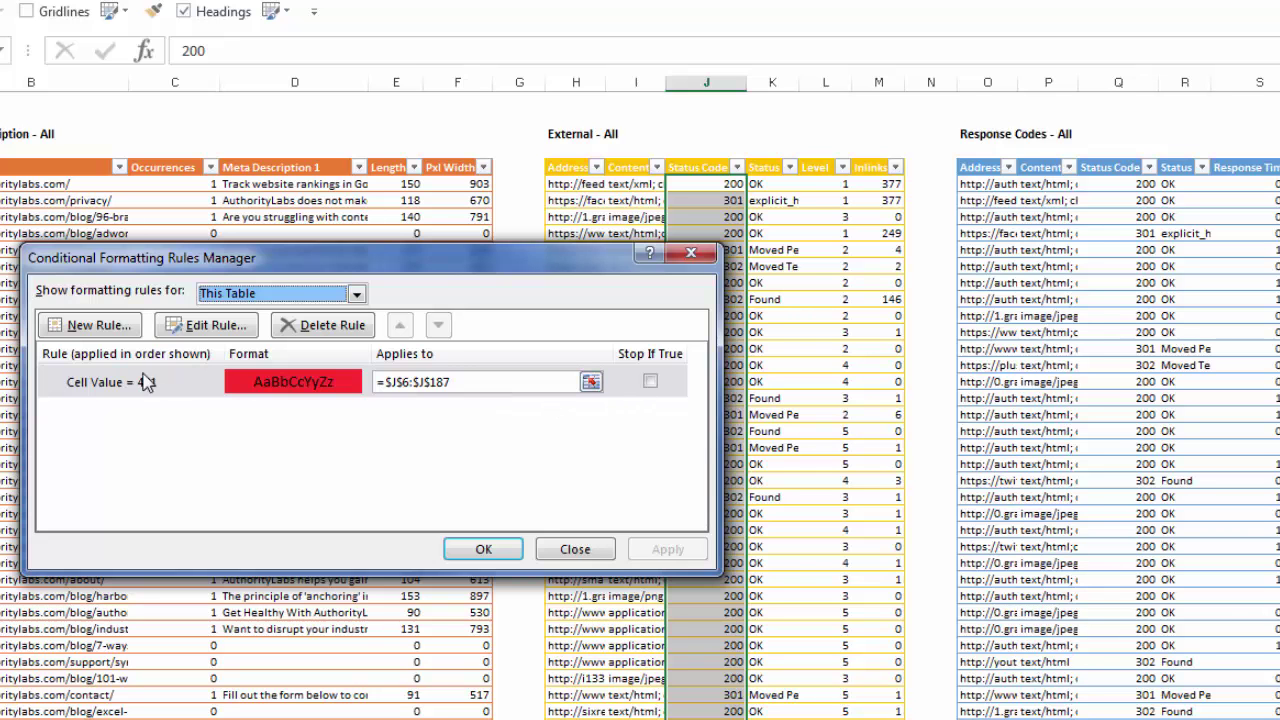
click(205, 325)
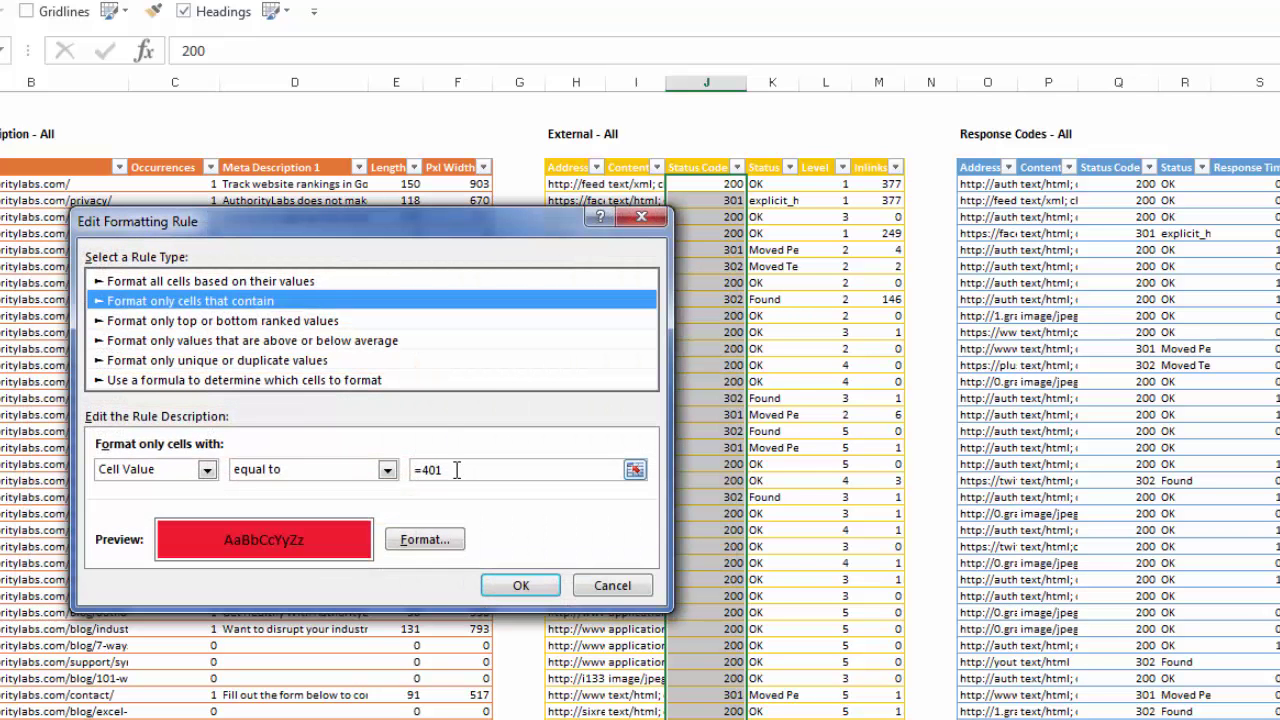
click(456, 469)
click(510, 585)
click(668, 550)
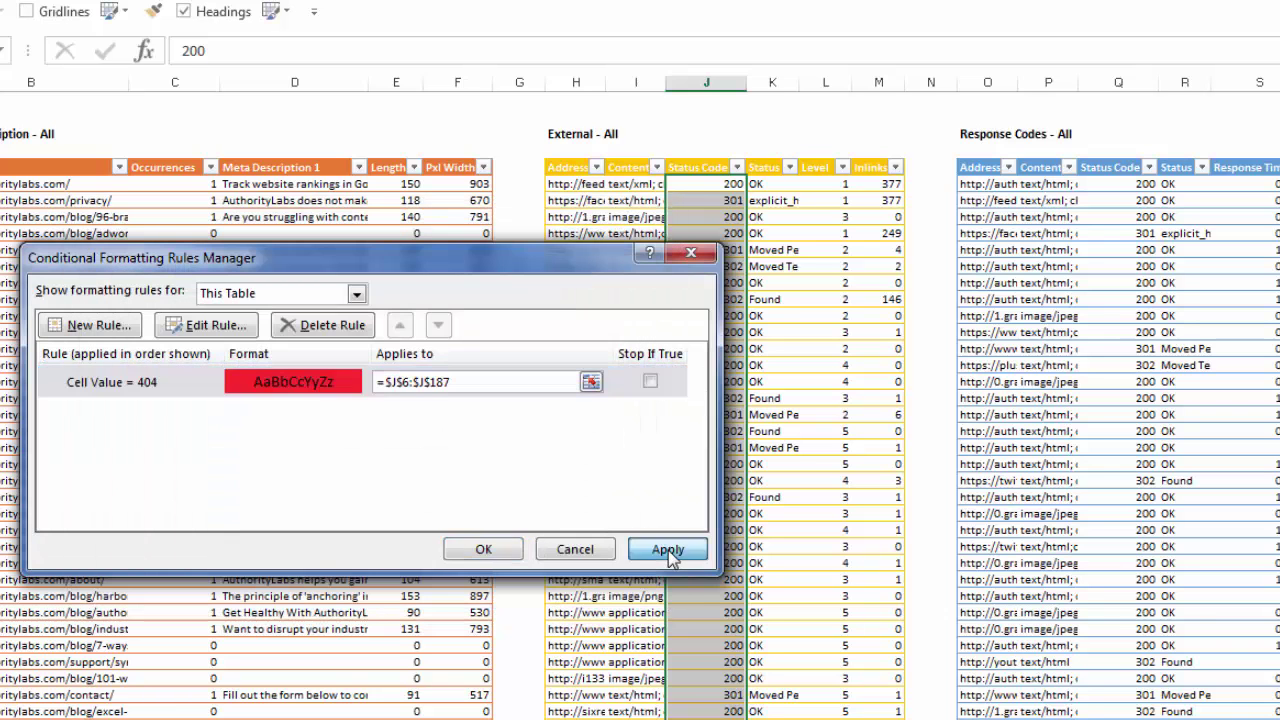
click(486, 548)
scroll(803, 420, down, 10)
scroll(803, 420, down, 10)
scroll(815, 412, up, 15)
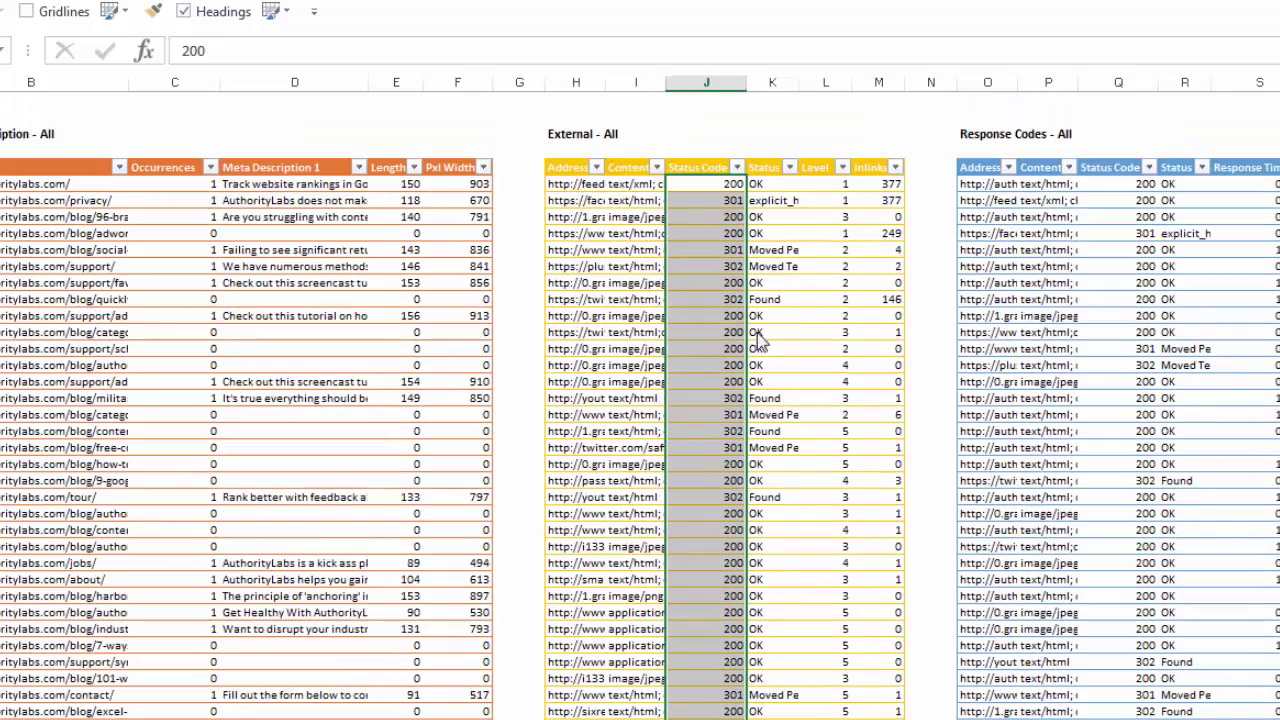
- Create a Cell Value equal to rule referencing the 302 in cell $J$19
key(alt+h)
key(l)
click(808, 240)
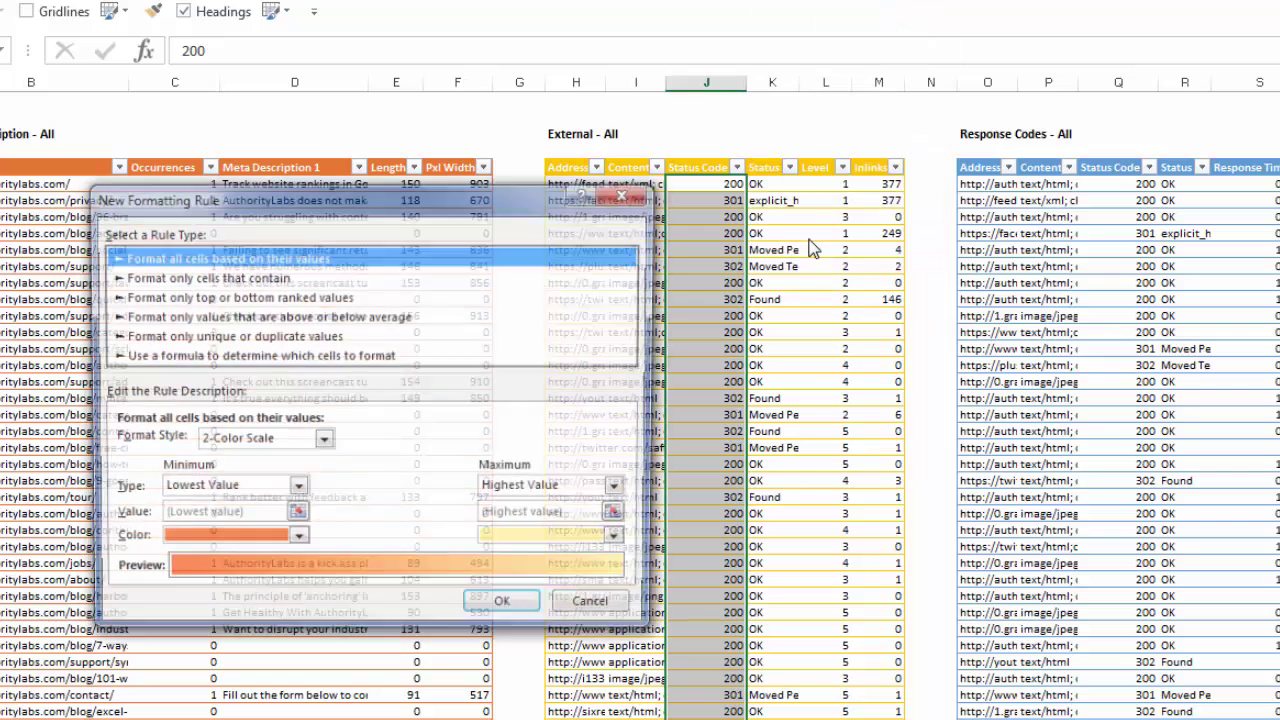
click(250, 277)
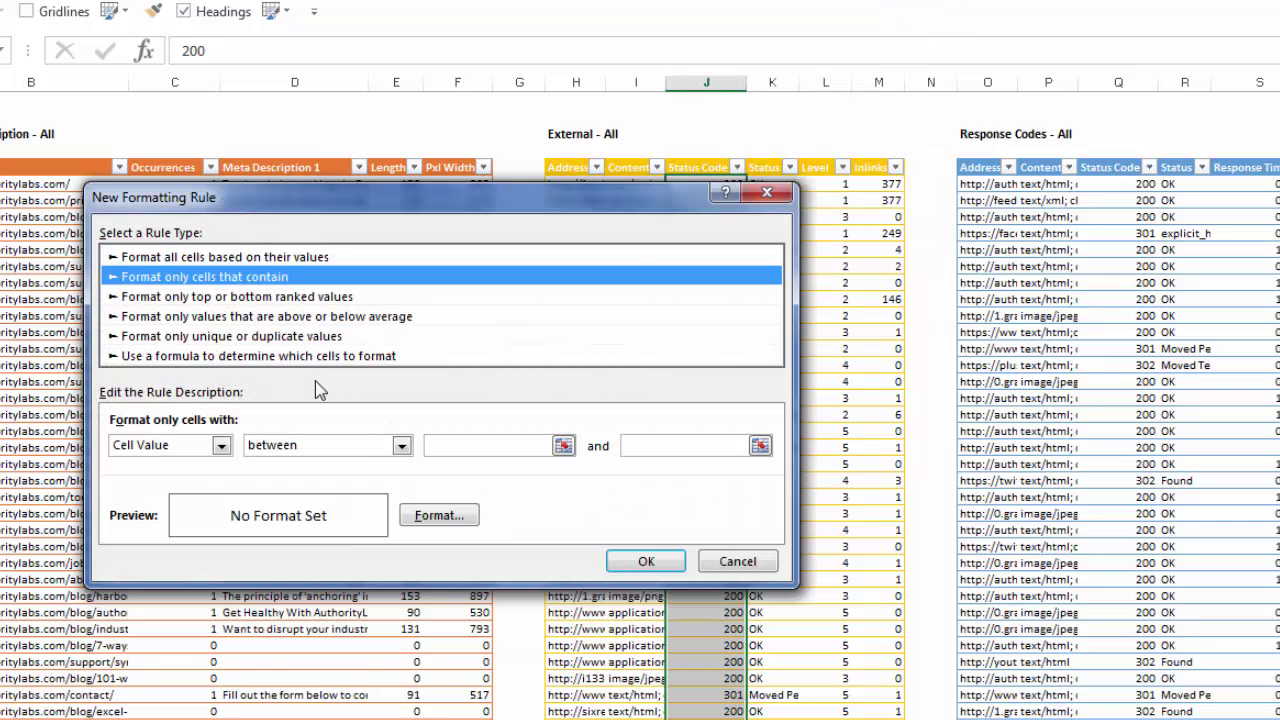
click(390, 452)
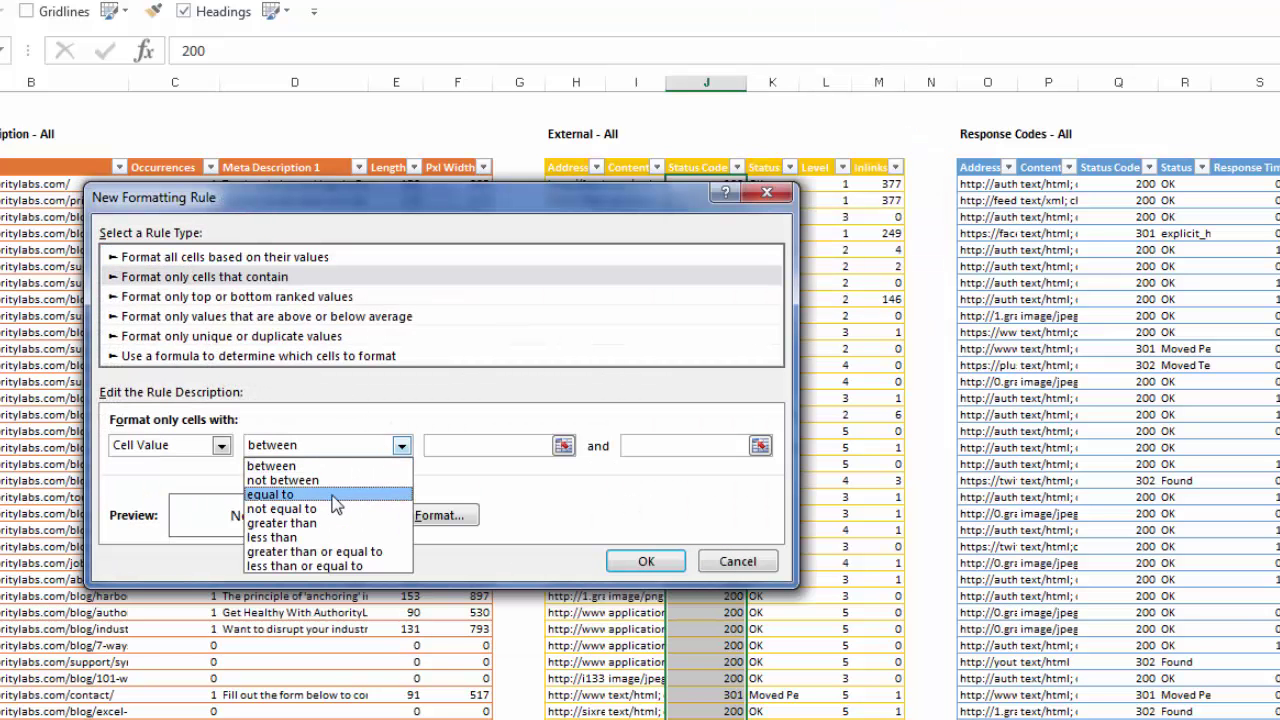
click(300, 491)
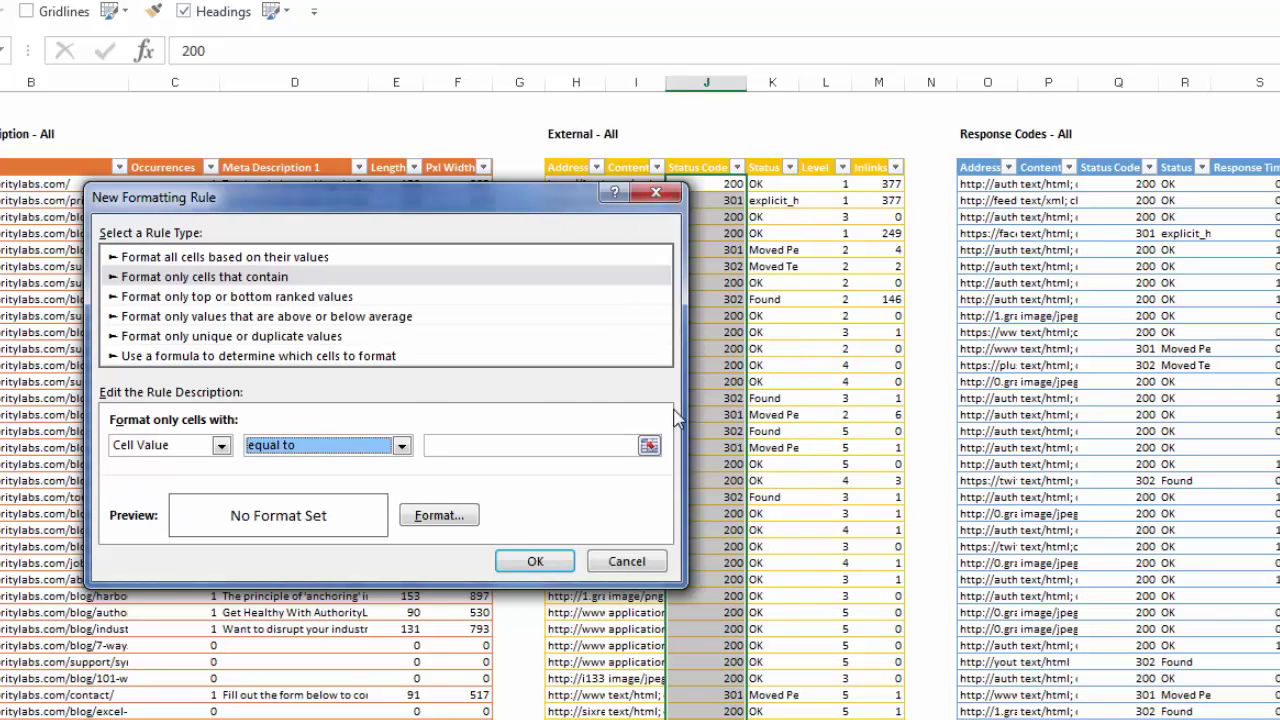
click(649, 446)
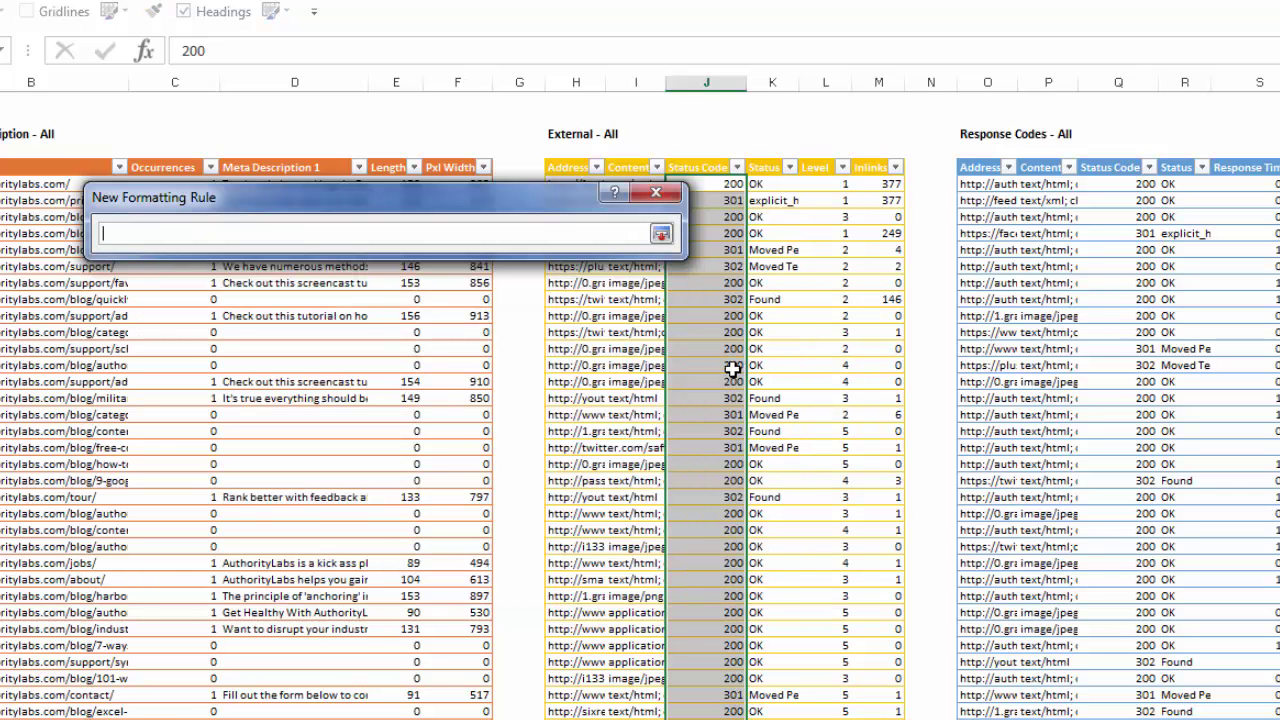
click(721, 399)
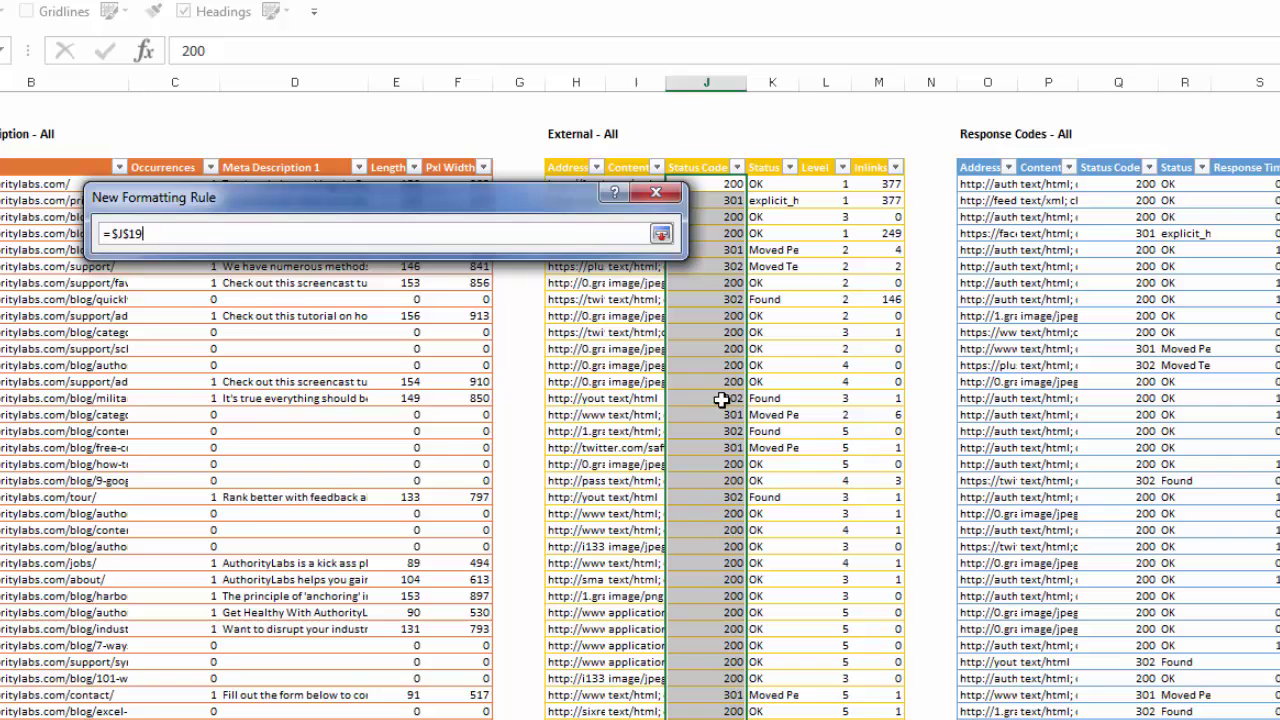
click(661, 233)
- Give the 302 rule a lighter orange custom fill and save it
click(466, 522)
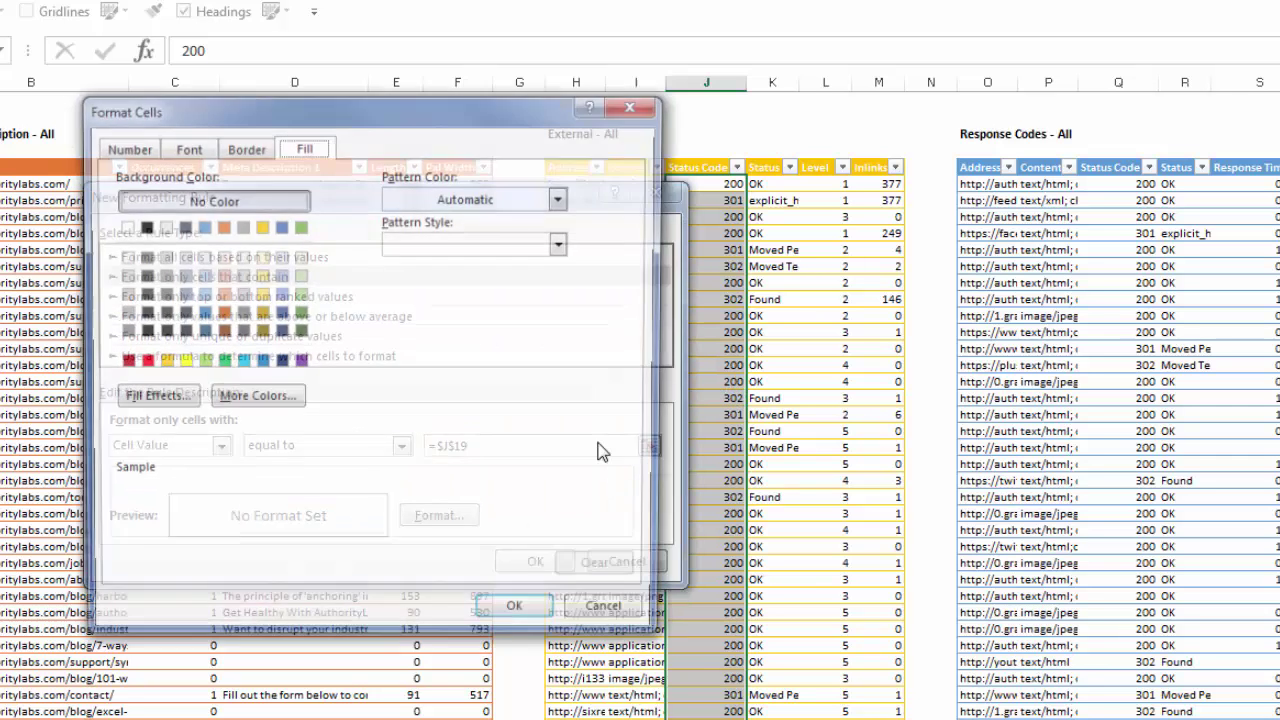
click(220, 275)
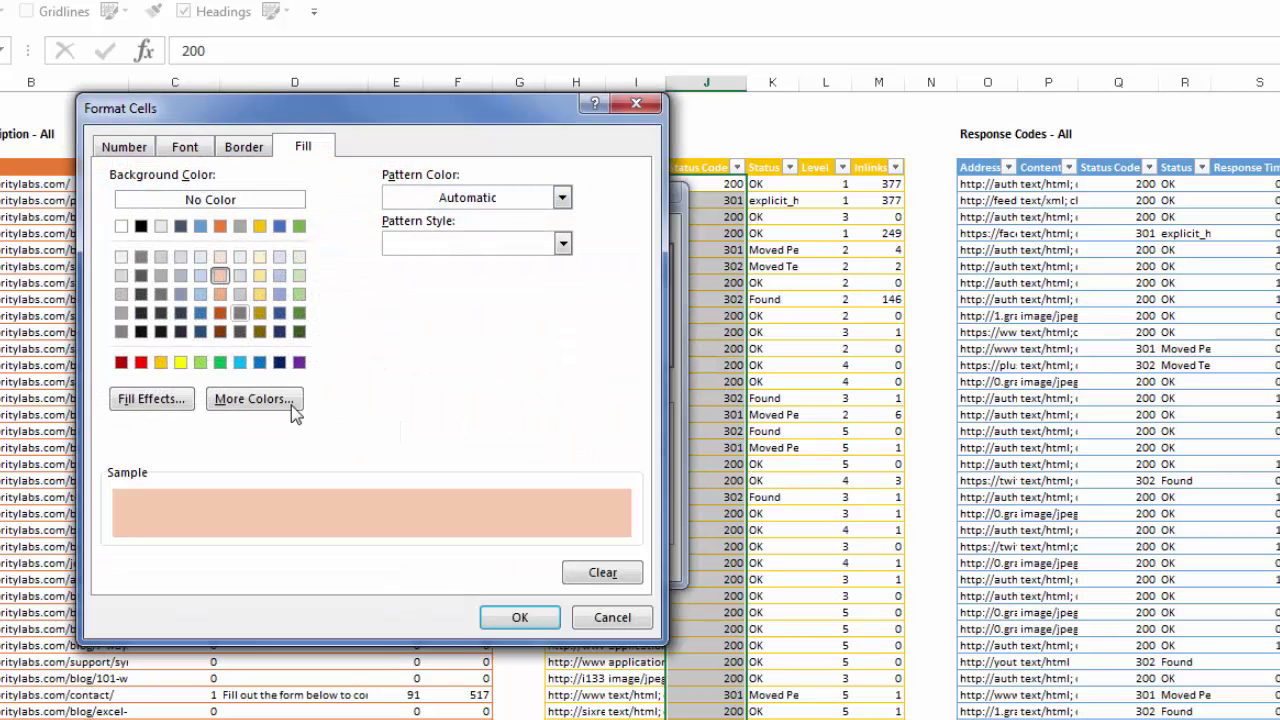
click(221, 314)
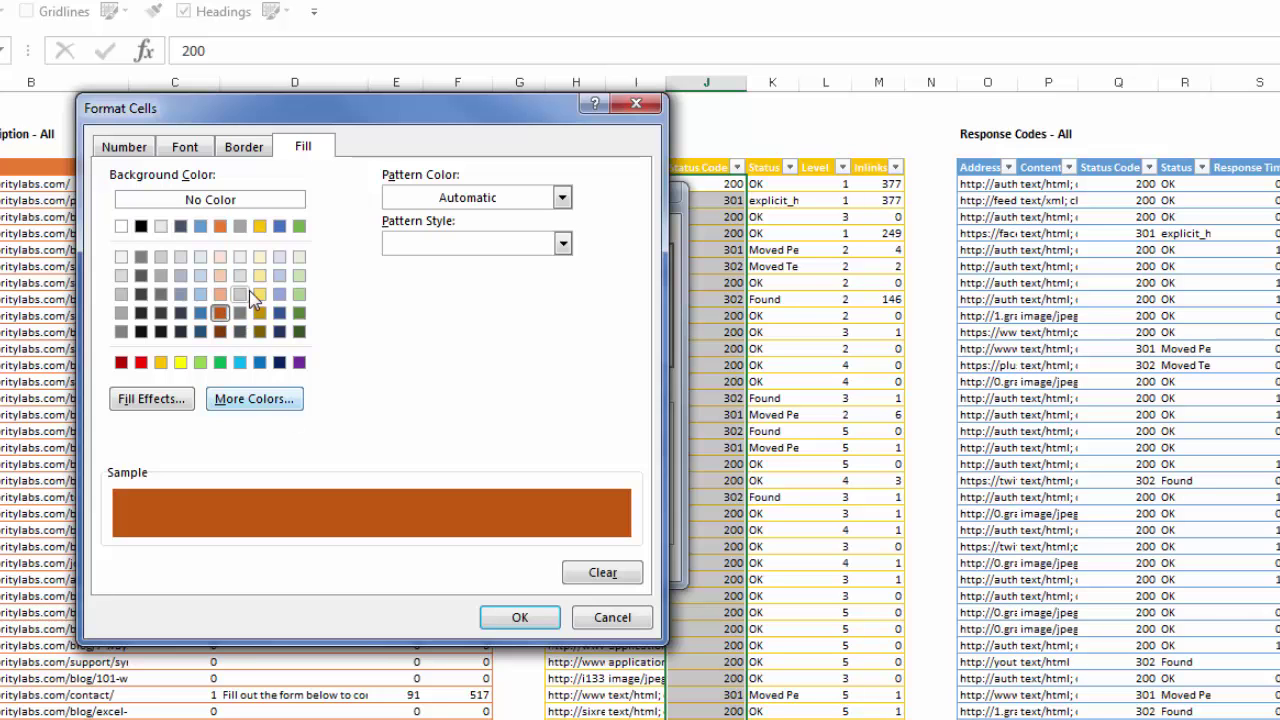
click(255, 398)
click(440, 336)
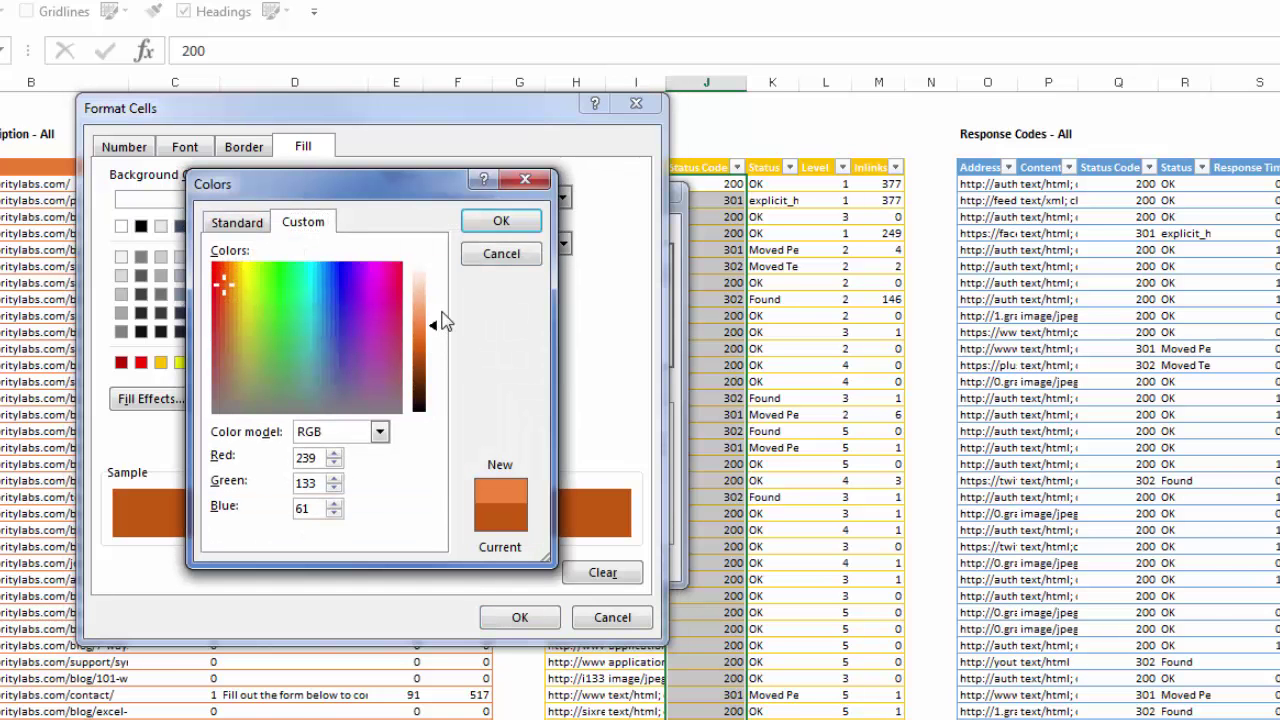
click(500, 221)
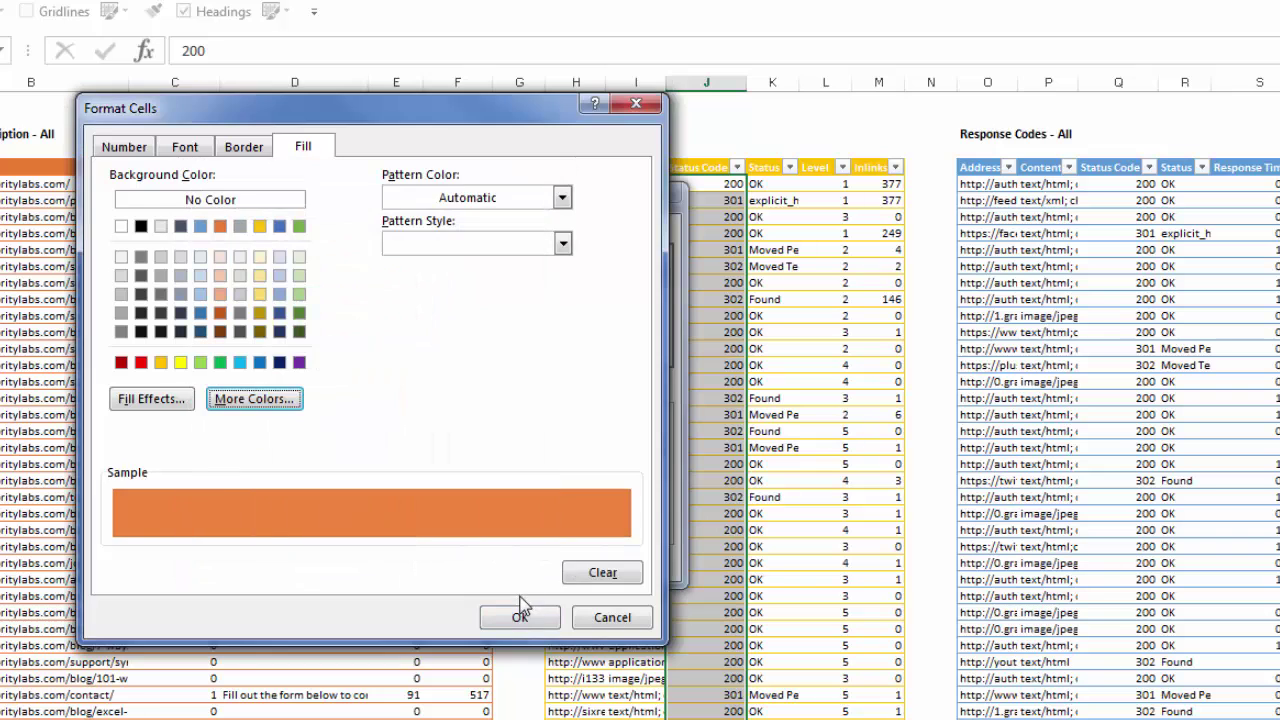
click(518, 614)
click(533, 562)
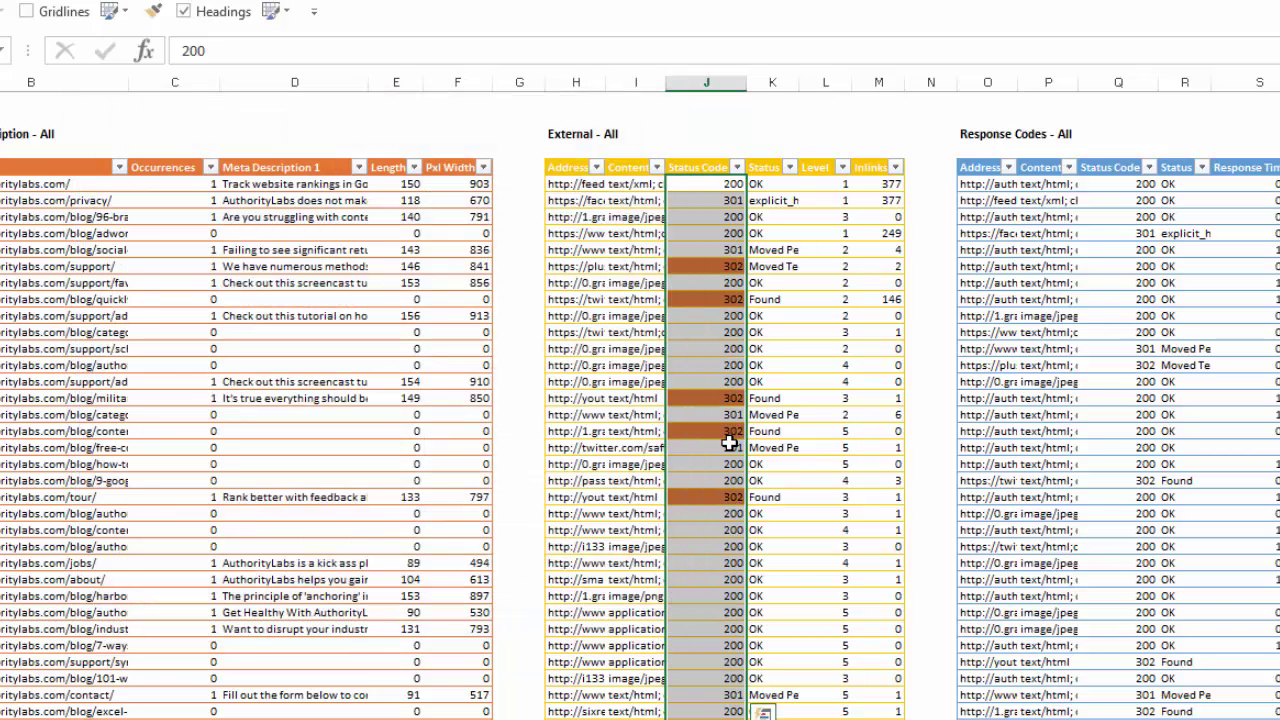
- Create a Cell Value equal to 200 rule and choose a light green fill
click(790, 0)
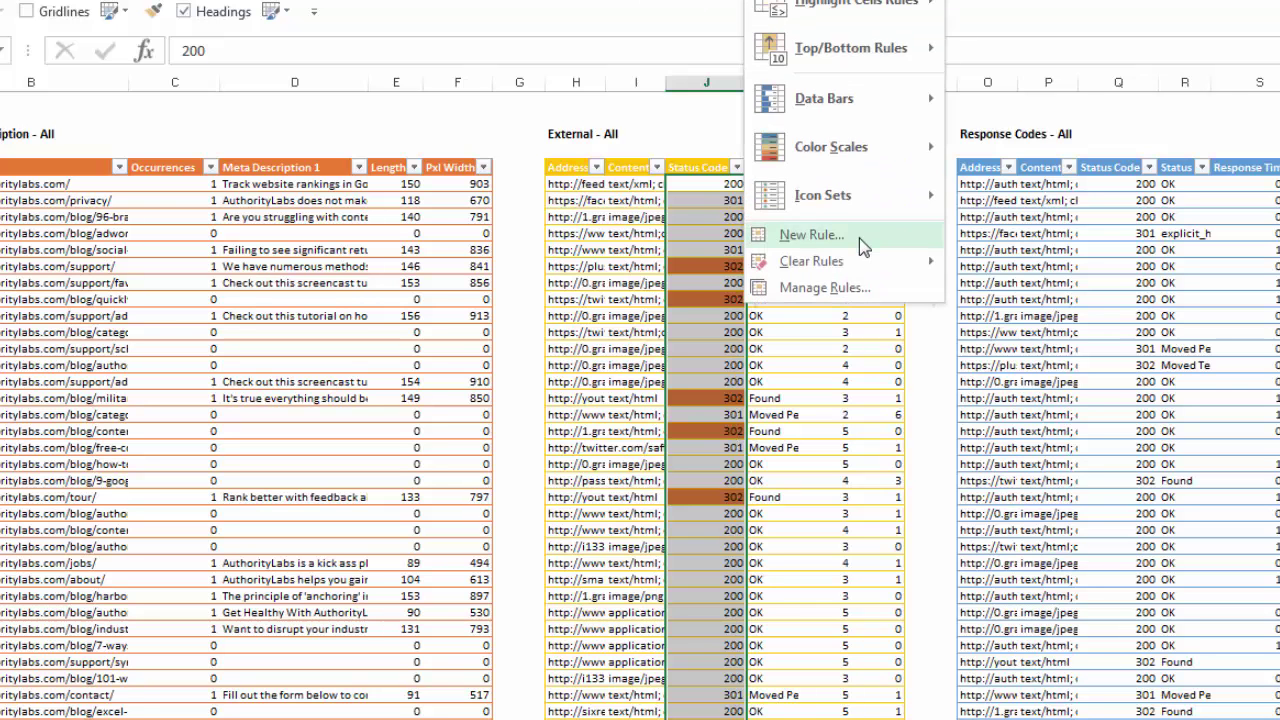
click(902, 241)
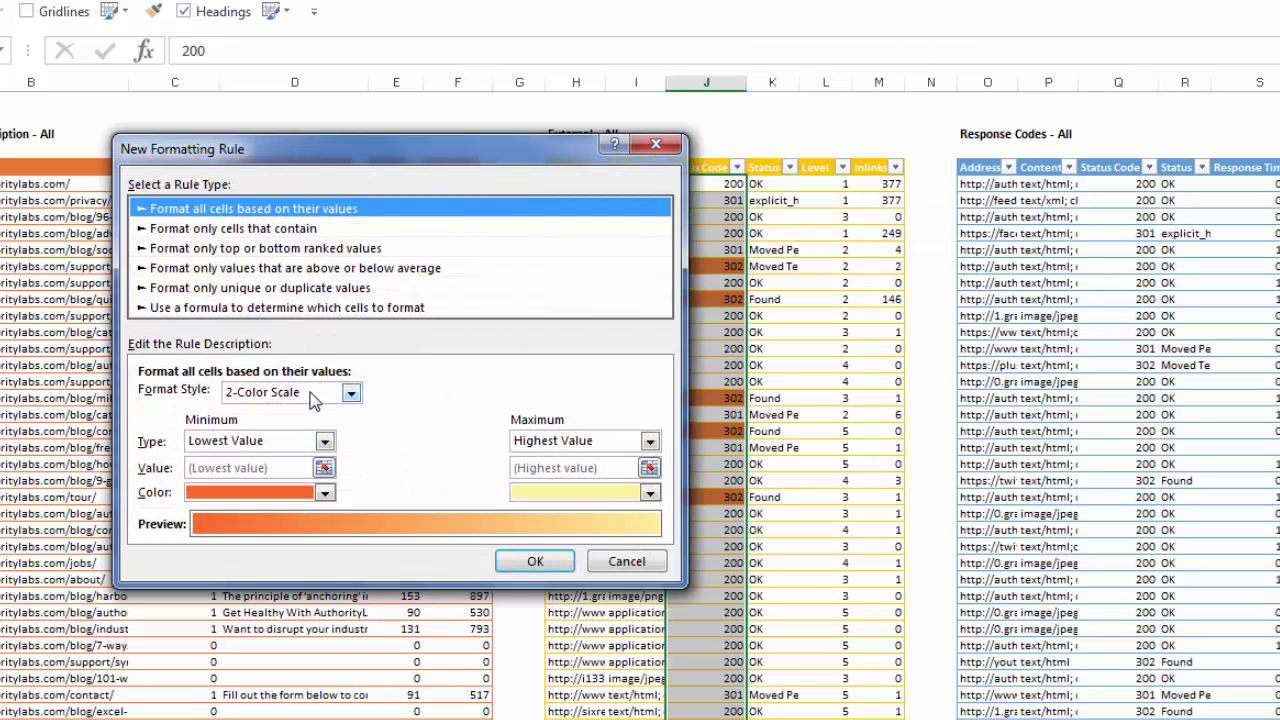
click(314, 400)
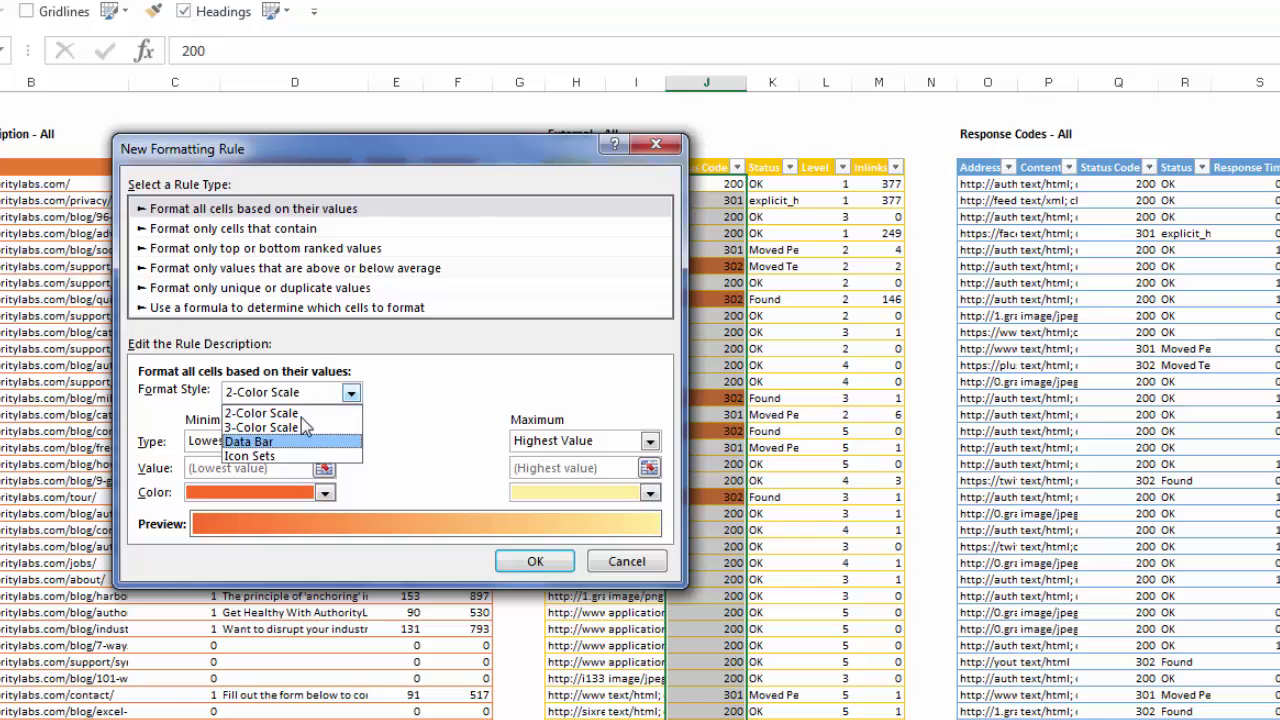
click(300, 410)
click(290, 213)
click(292, 229)
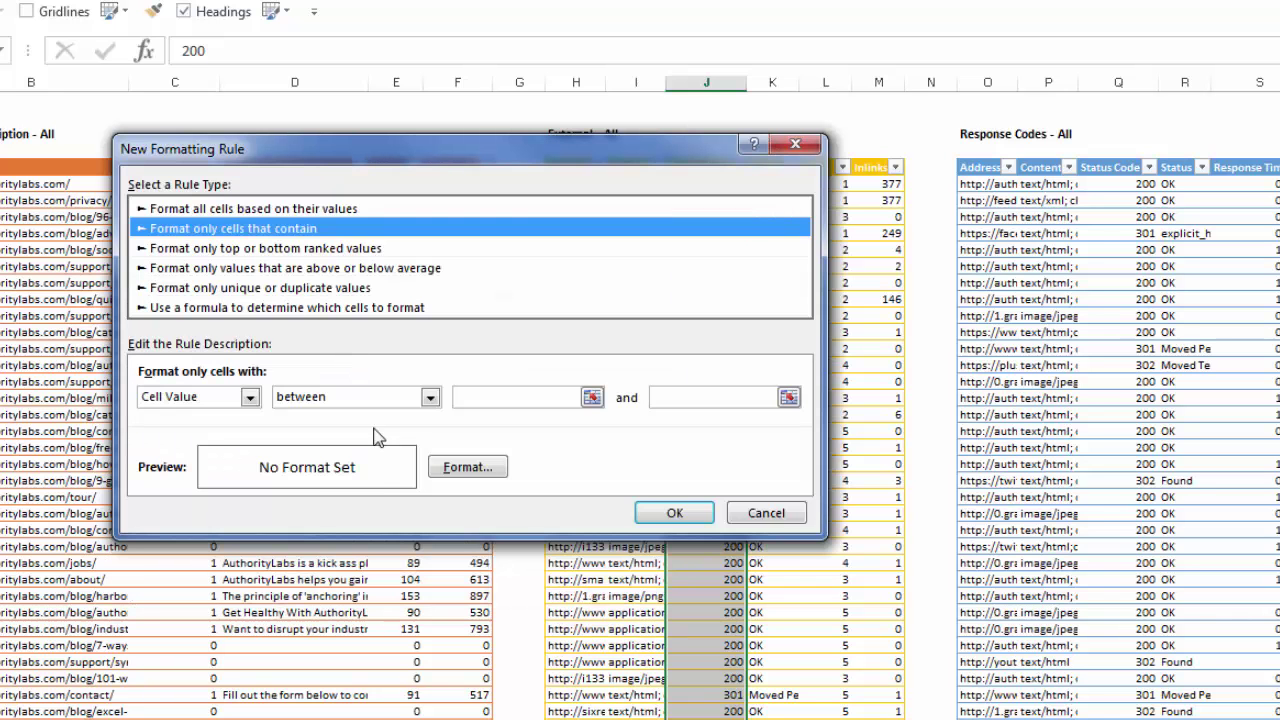
click(431, 397)
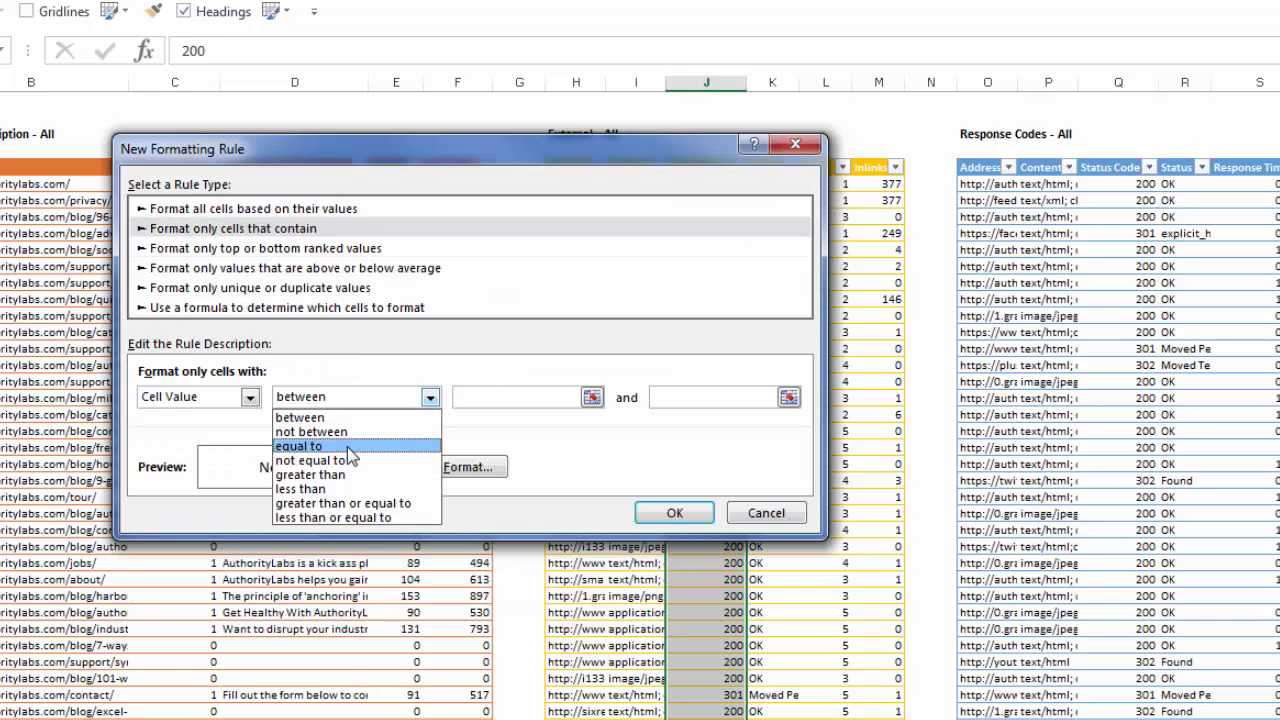
click(347, 447)
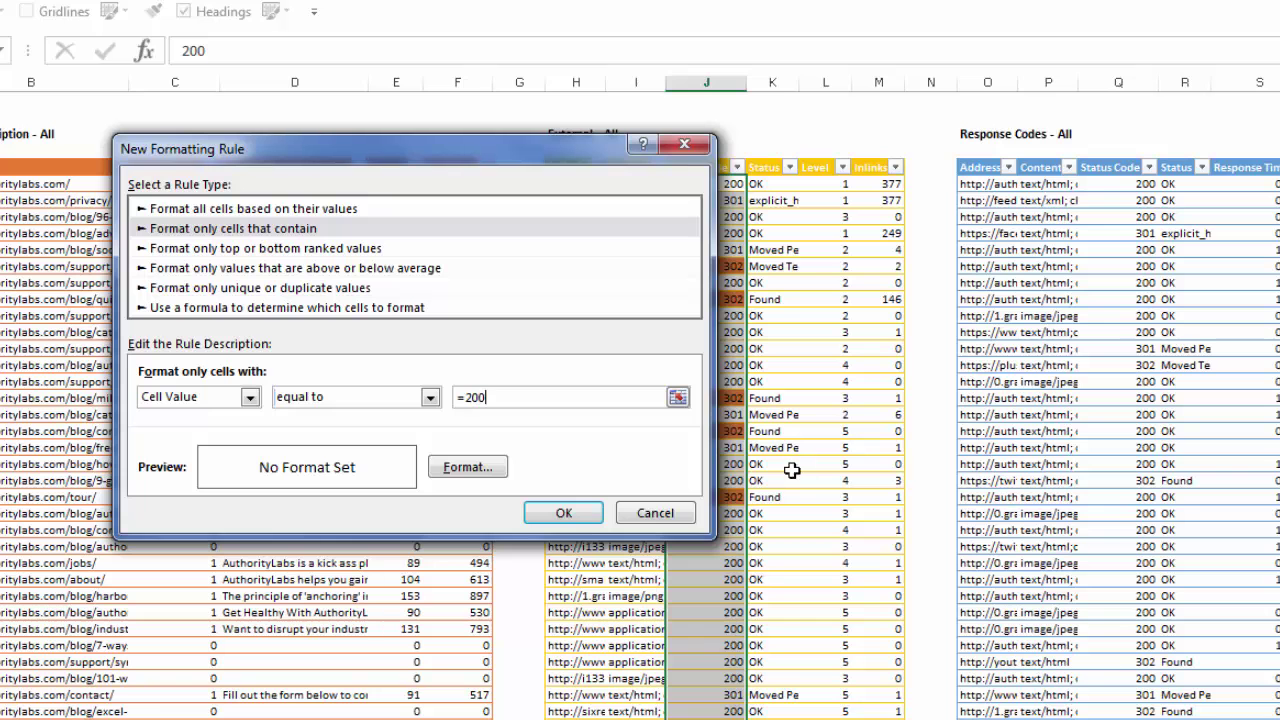
click(494, 470)
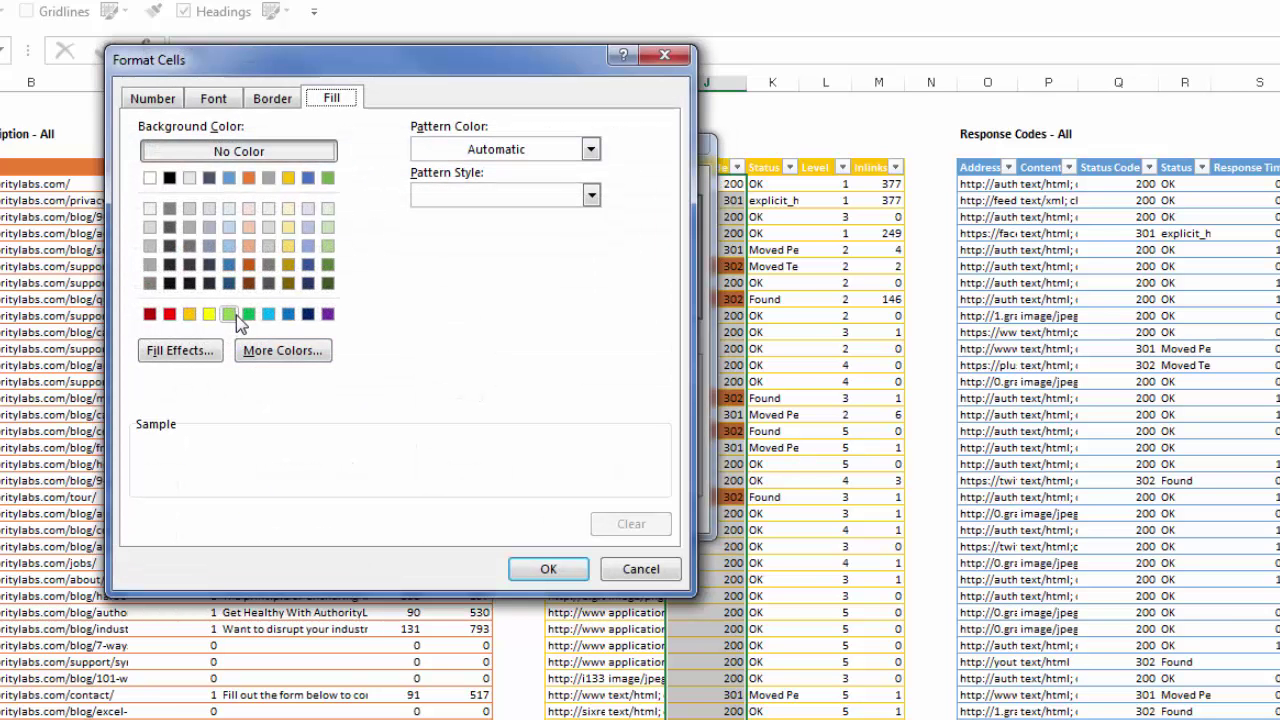
click(327, 246)
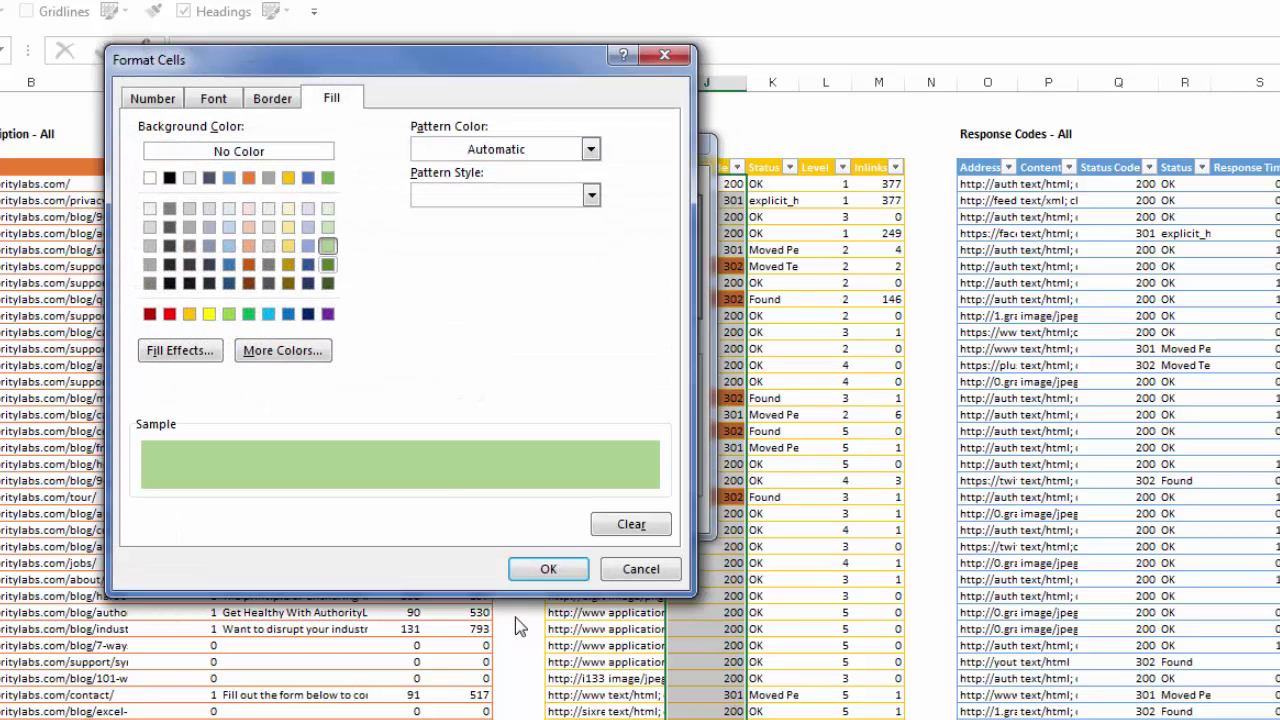
click(549, 566)
- Save the green 200 rule and start a Cell Value equal to 301 rule
click(565, 513)
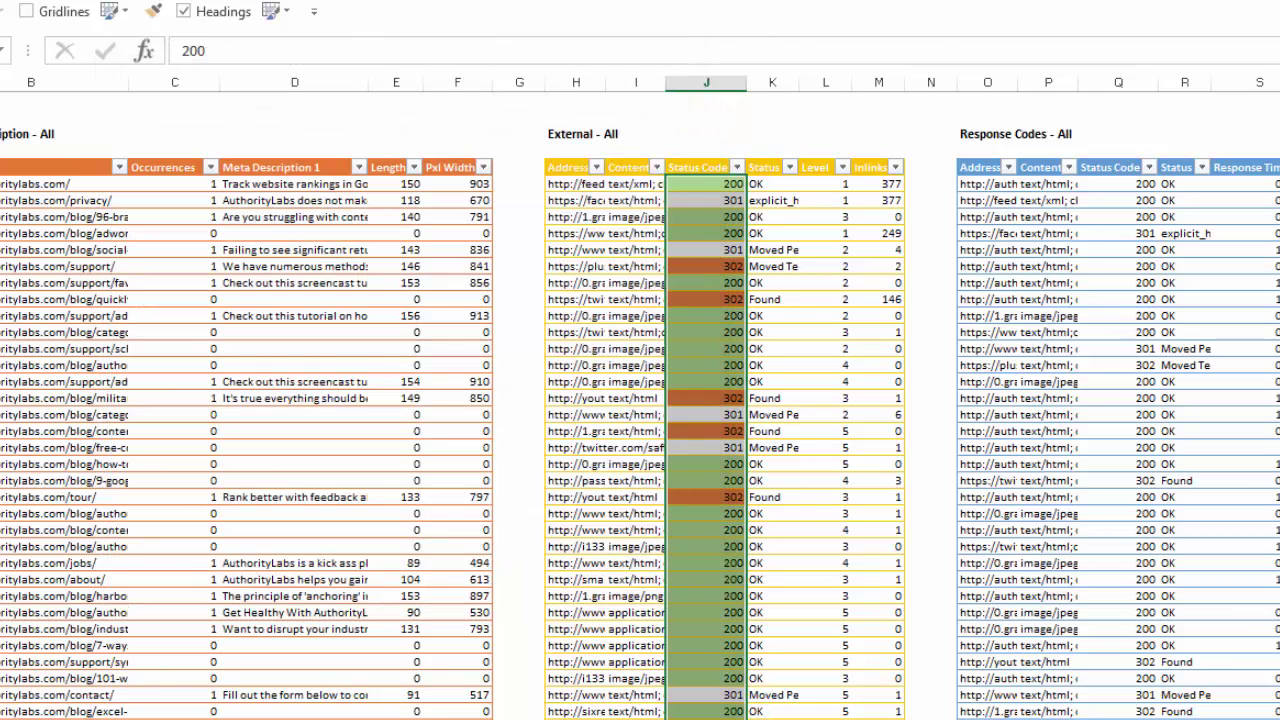
click(803, 3)
click(826, 238)
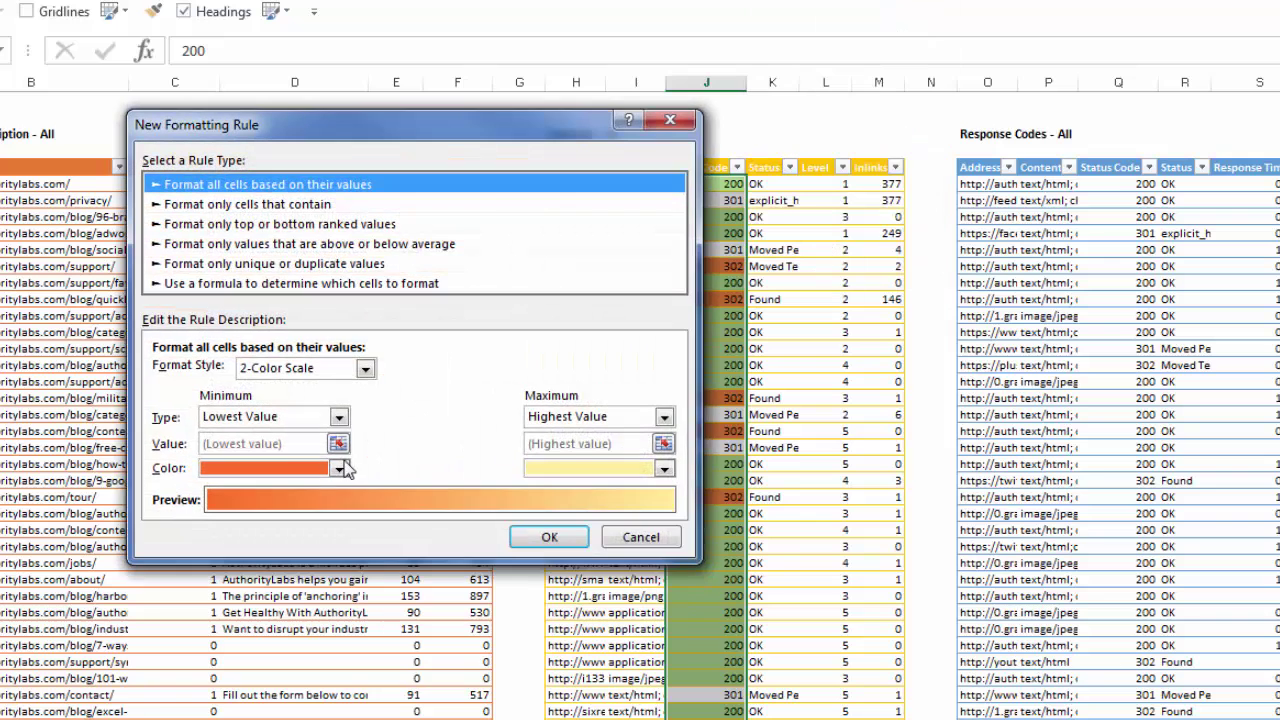
click(350, 205)
click(376, 378)
click(410, 421)
click(530, 374)
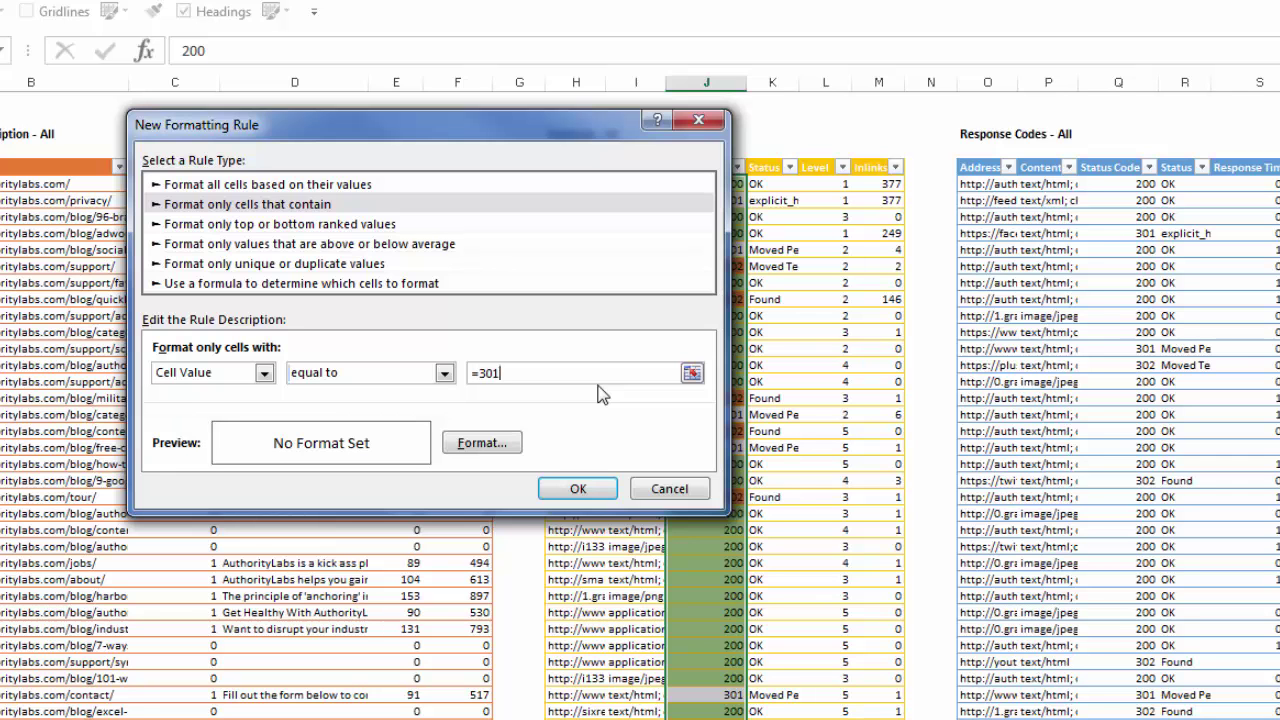
- Give the 301 rule a light green fill and apply it
click(486, 446)
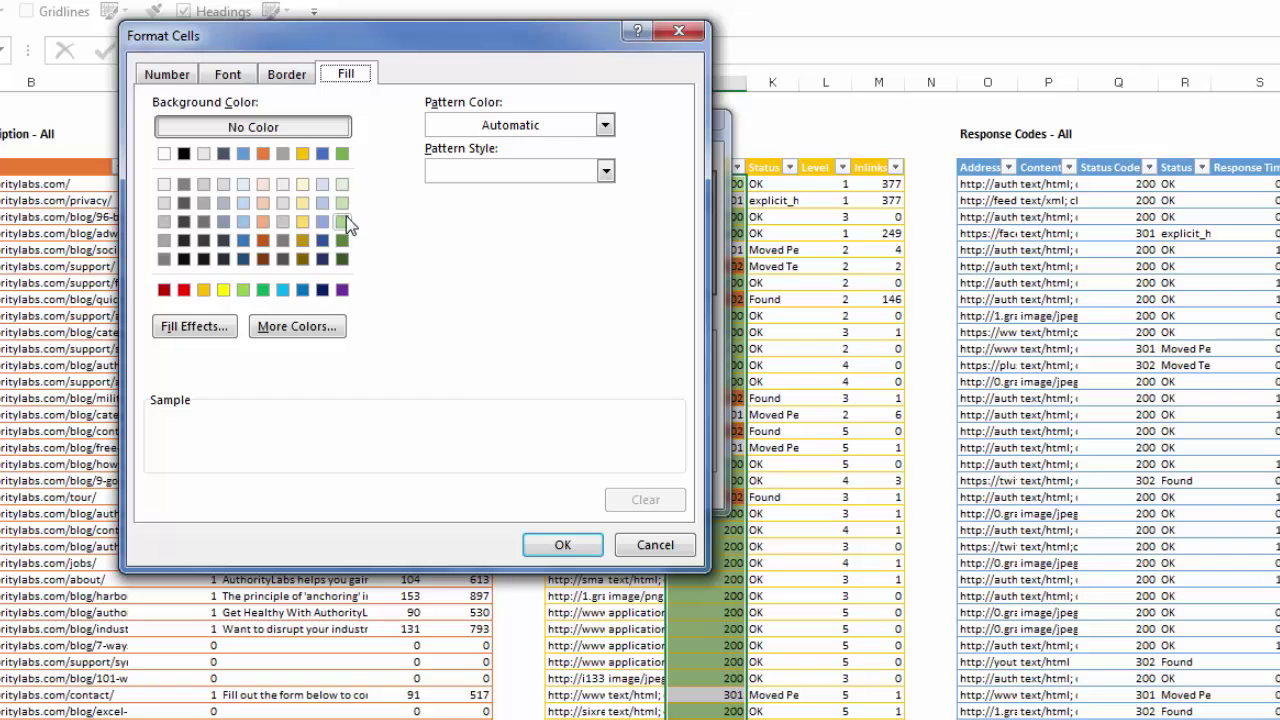
click(344, 219)
click(562, 545)
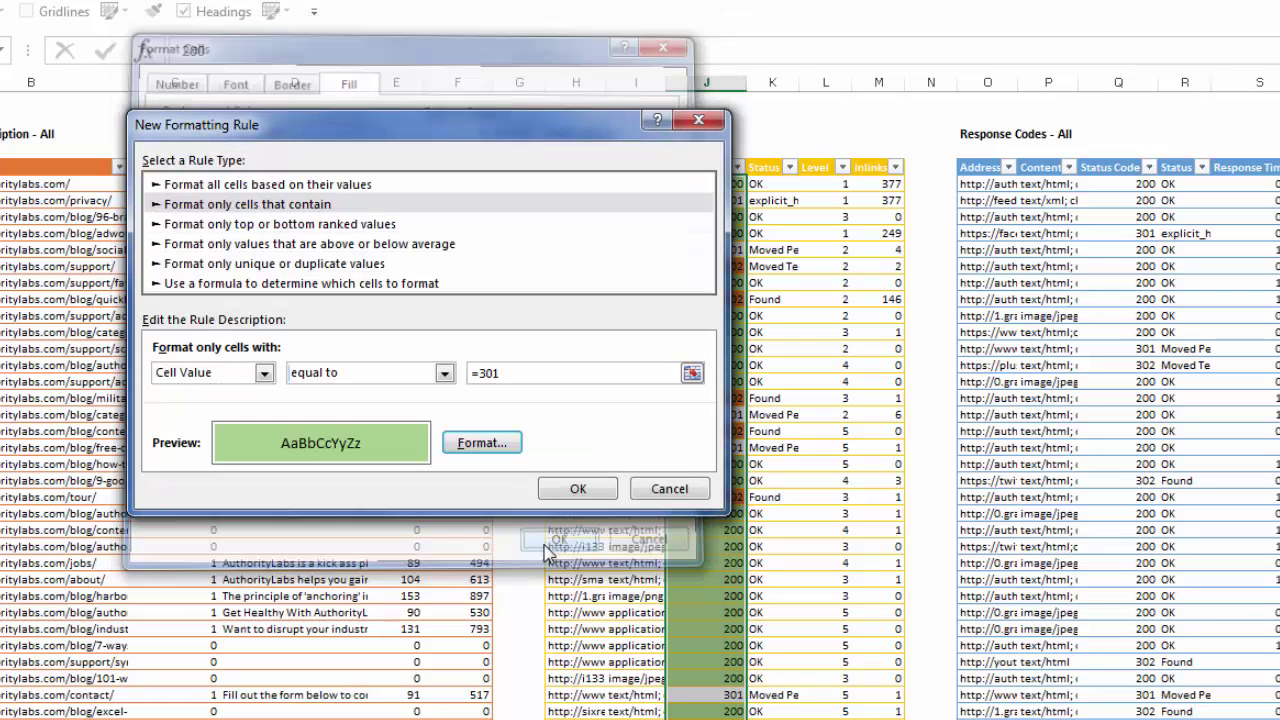
click(579, 489)
click(767, 531)
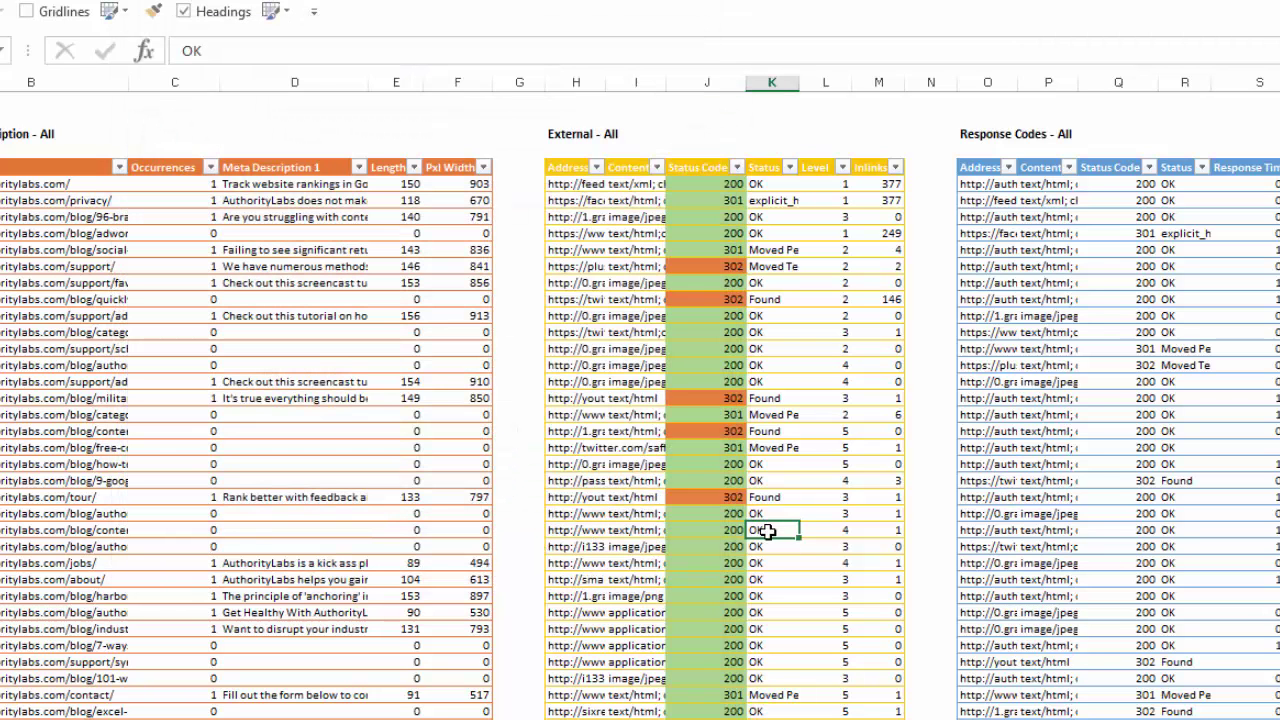
- Delete the Level and Inlinks columns from the External table
scroll(767, 531, down, 20)
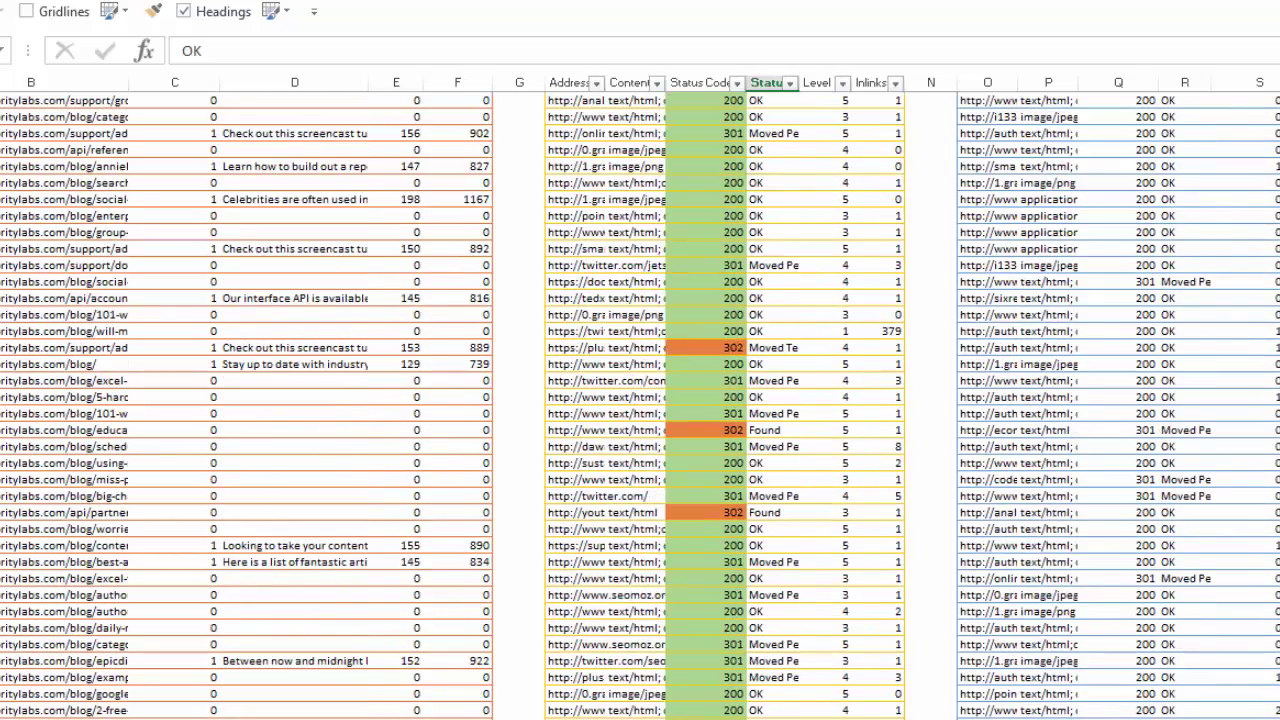
scroll(767, 531, up, 15)
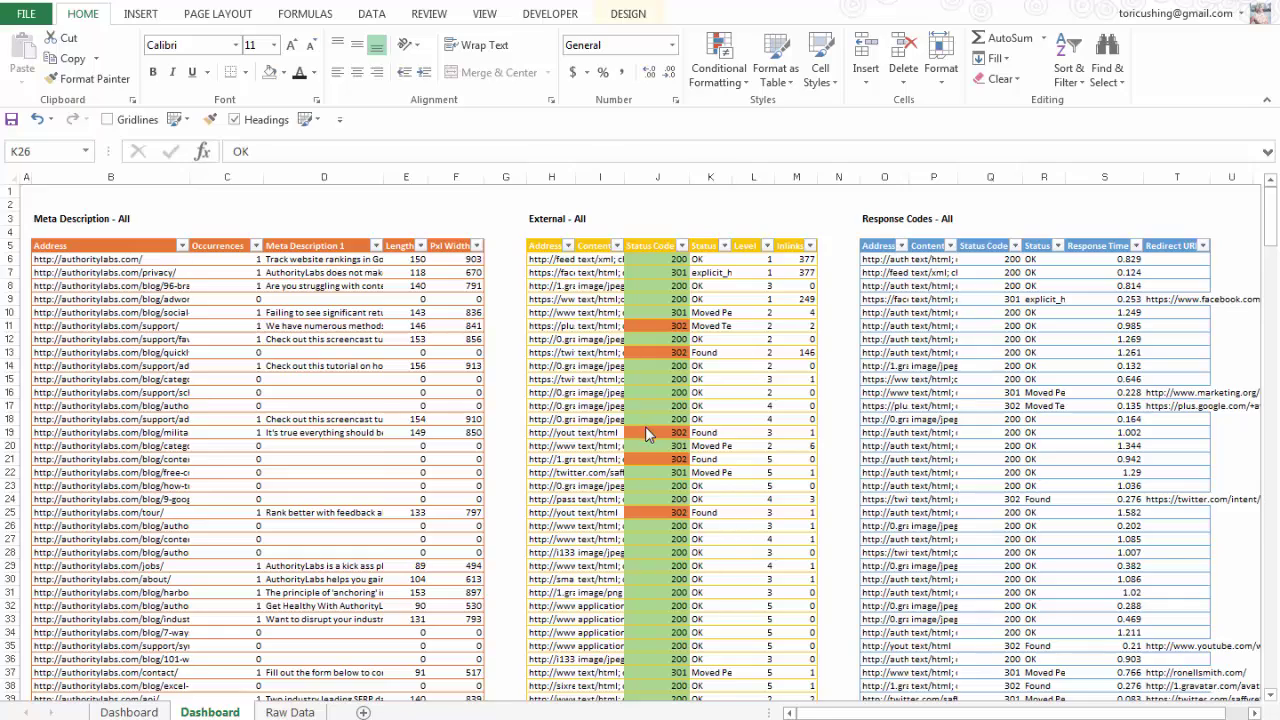
scroll(645, 426, down, 3)
scroll(652, 430, up, 3)
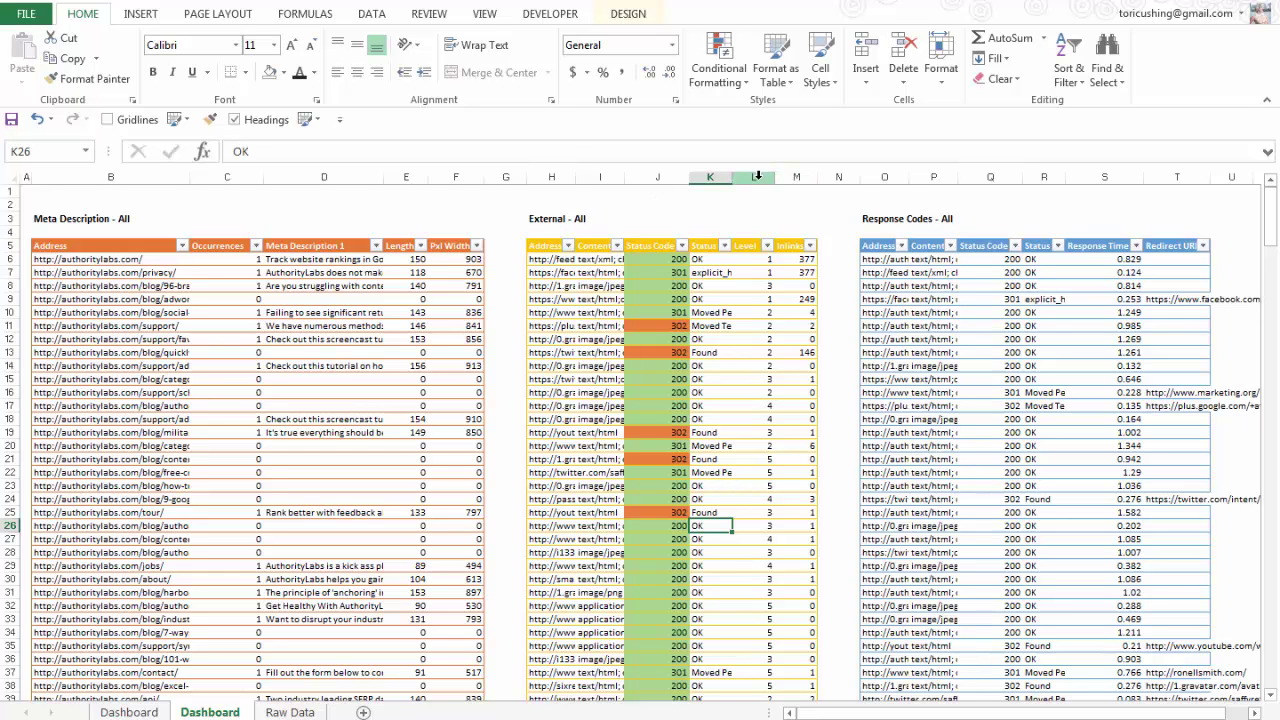
drag(762, 178, 795, 175)
right_click(795, 175)
click(830, 315)
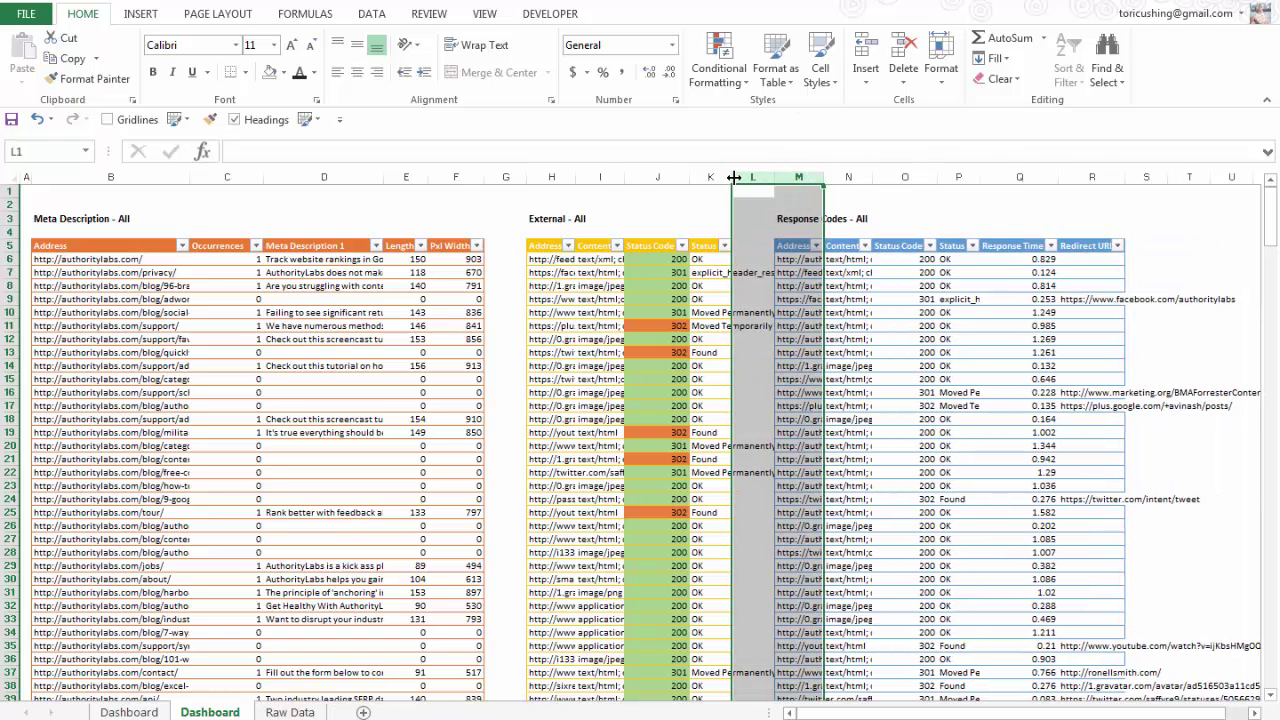
click(741, 232)
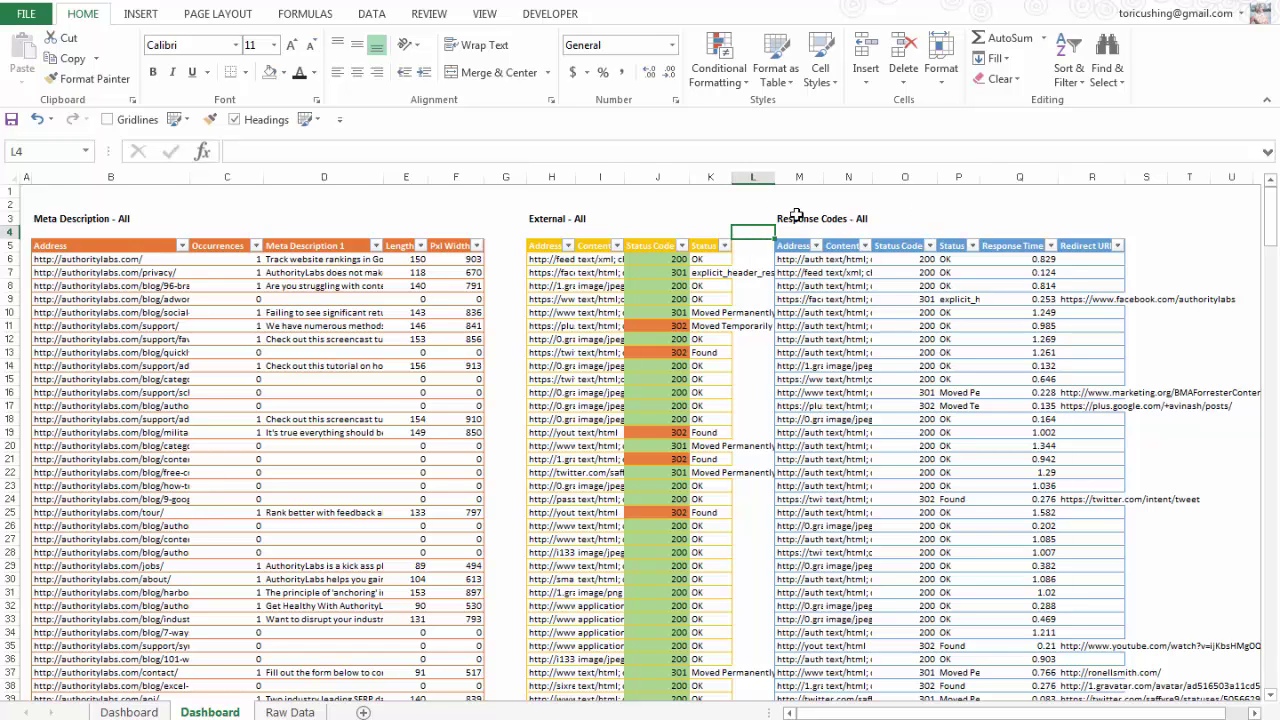
click(757, 244)
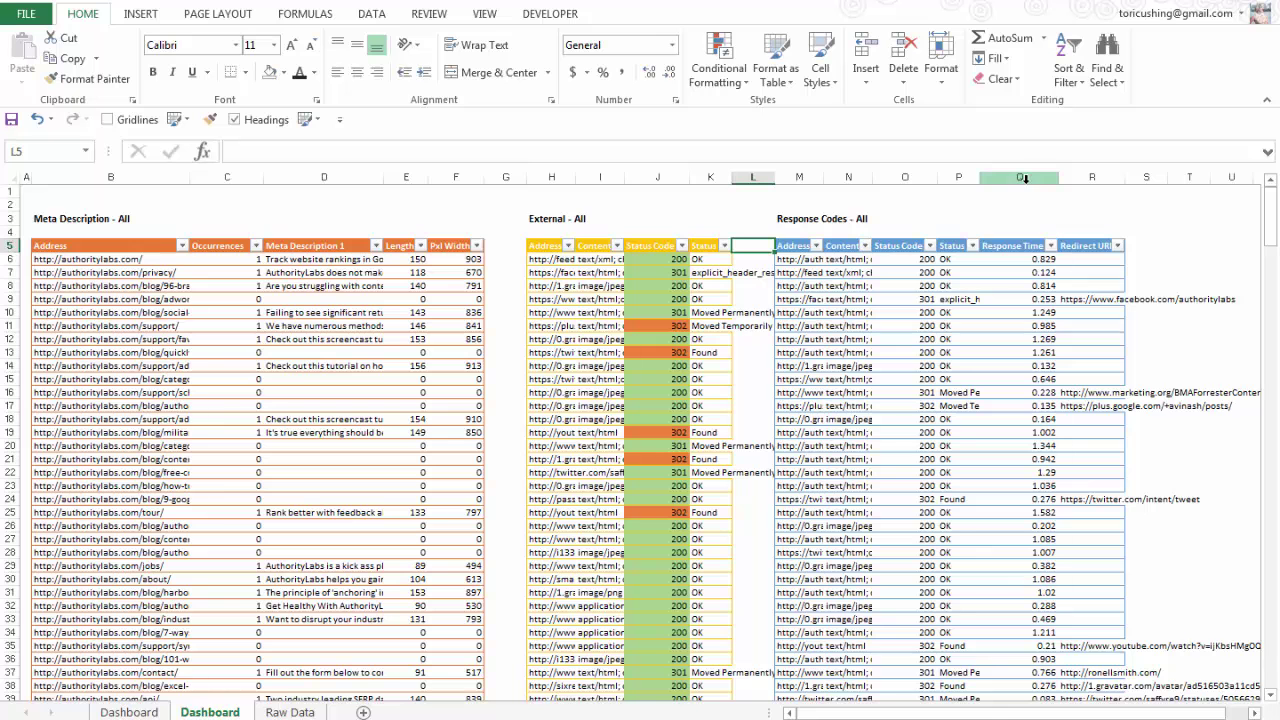
- Hide the Redirect URI, Response Time and Content columns of the Response Codes table
click(1092, 178)
right_click(1095, 180)
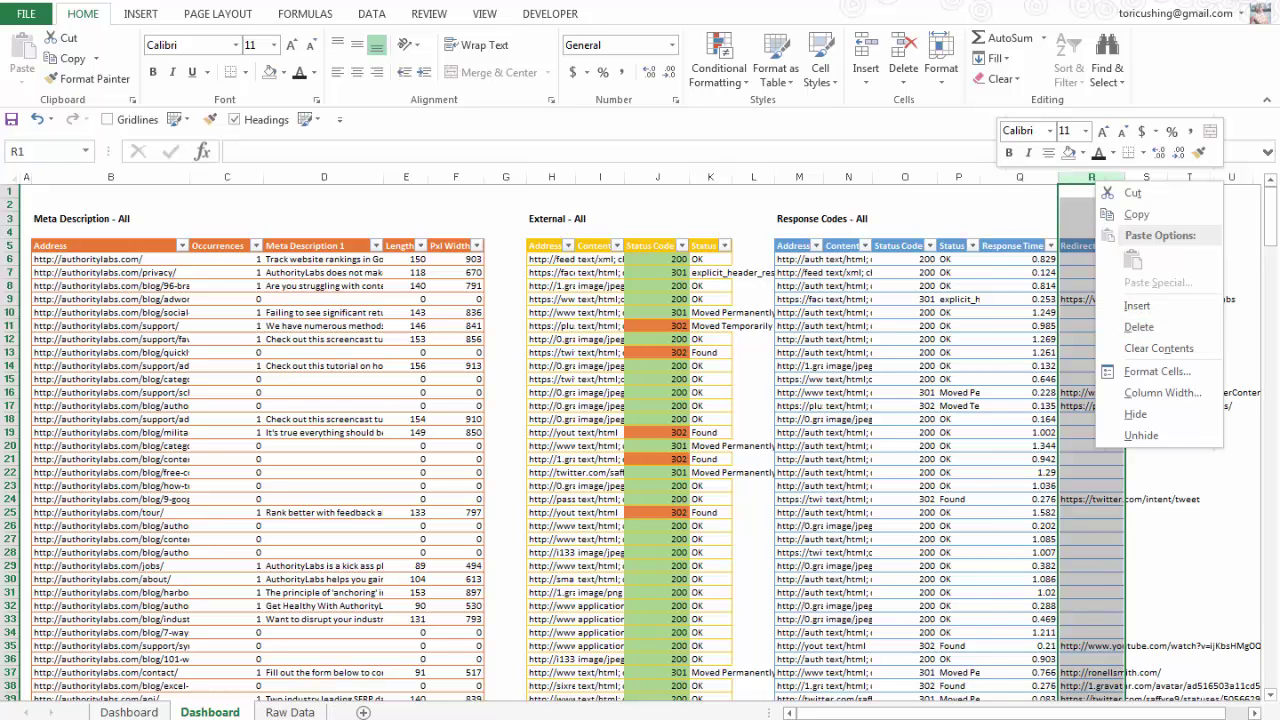
click(898, 186)
click(1097, 176)
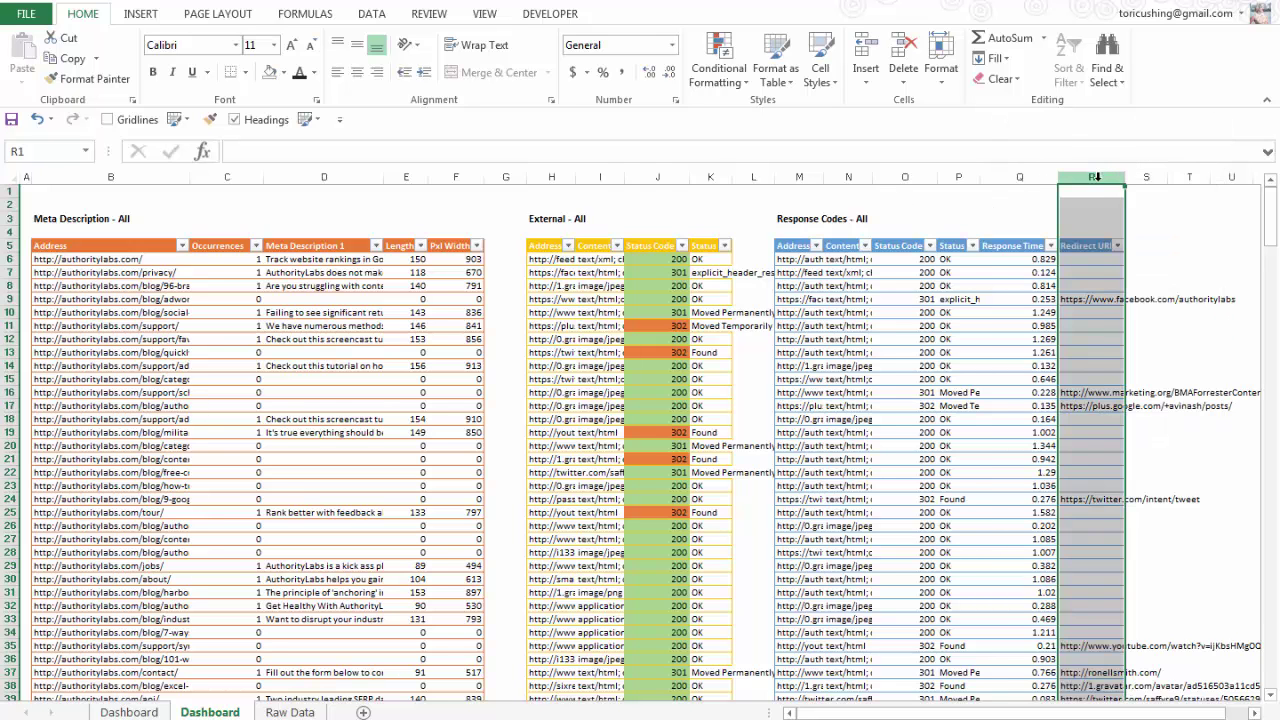
right_click(1103, 191)
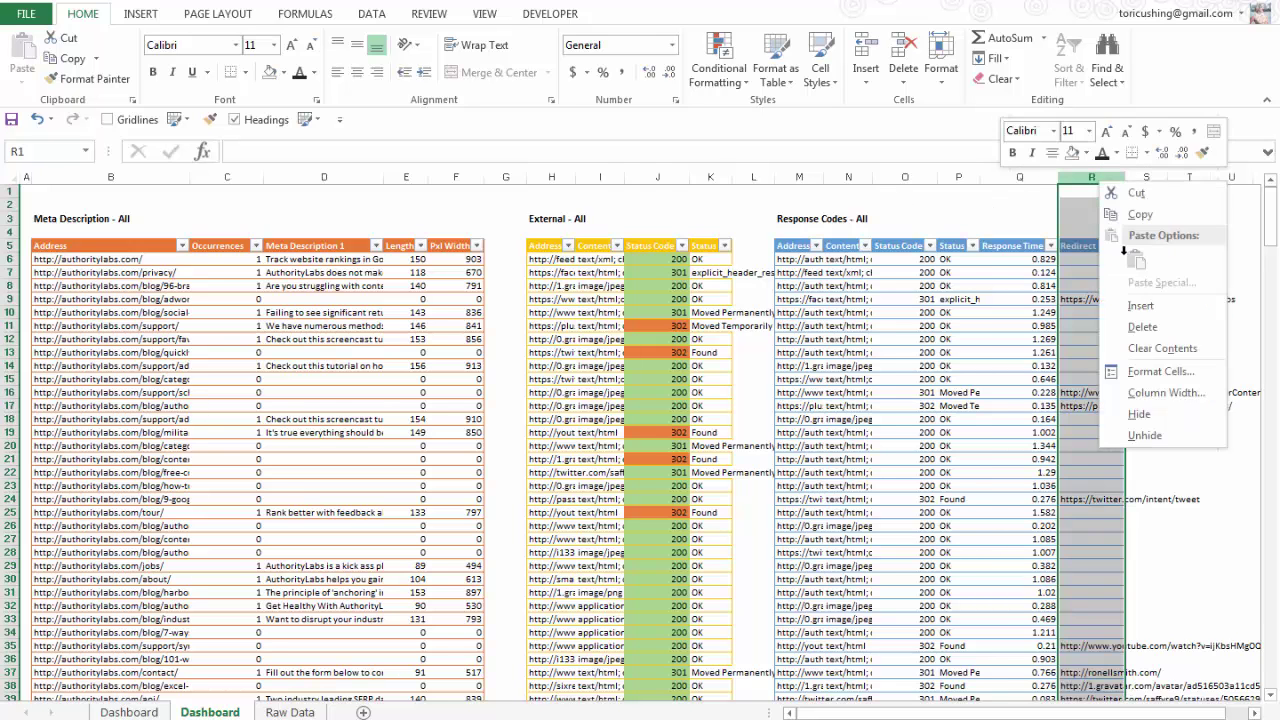
click(1150, 418)
click(1020, 177)
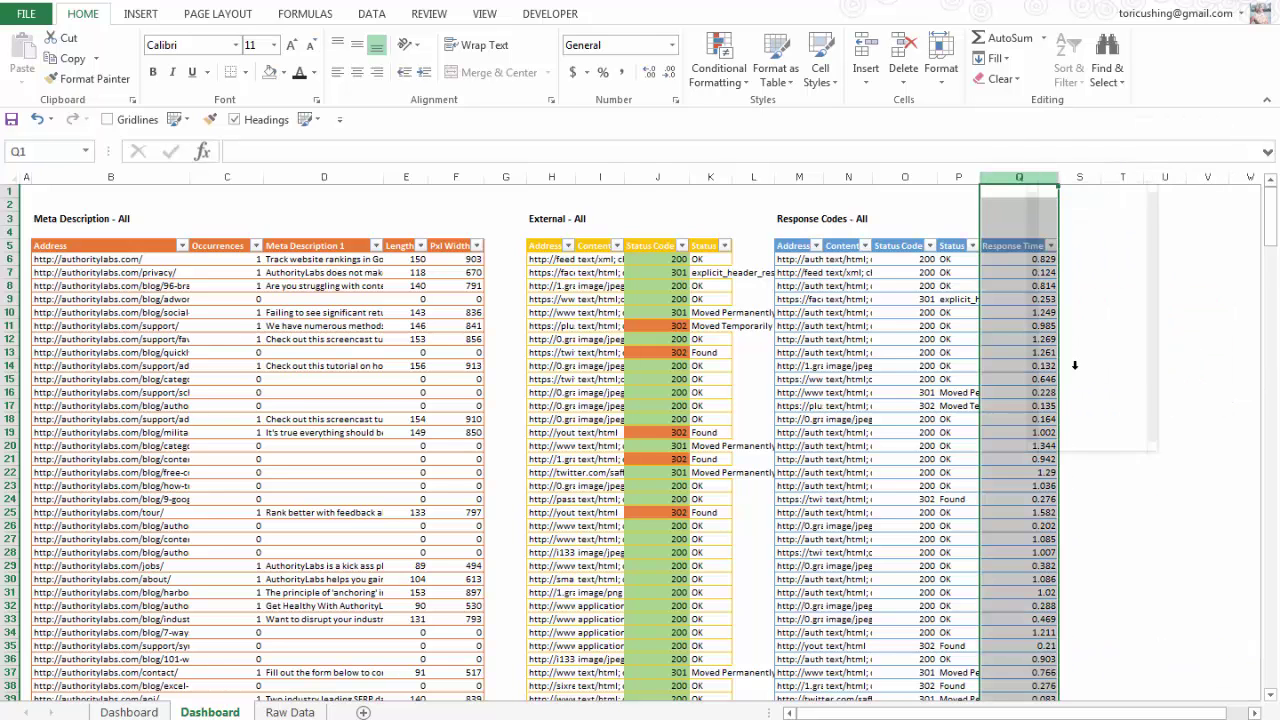
right_click(1026, 178)
click(1075, 418)
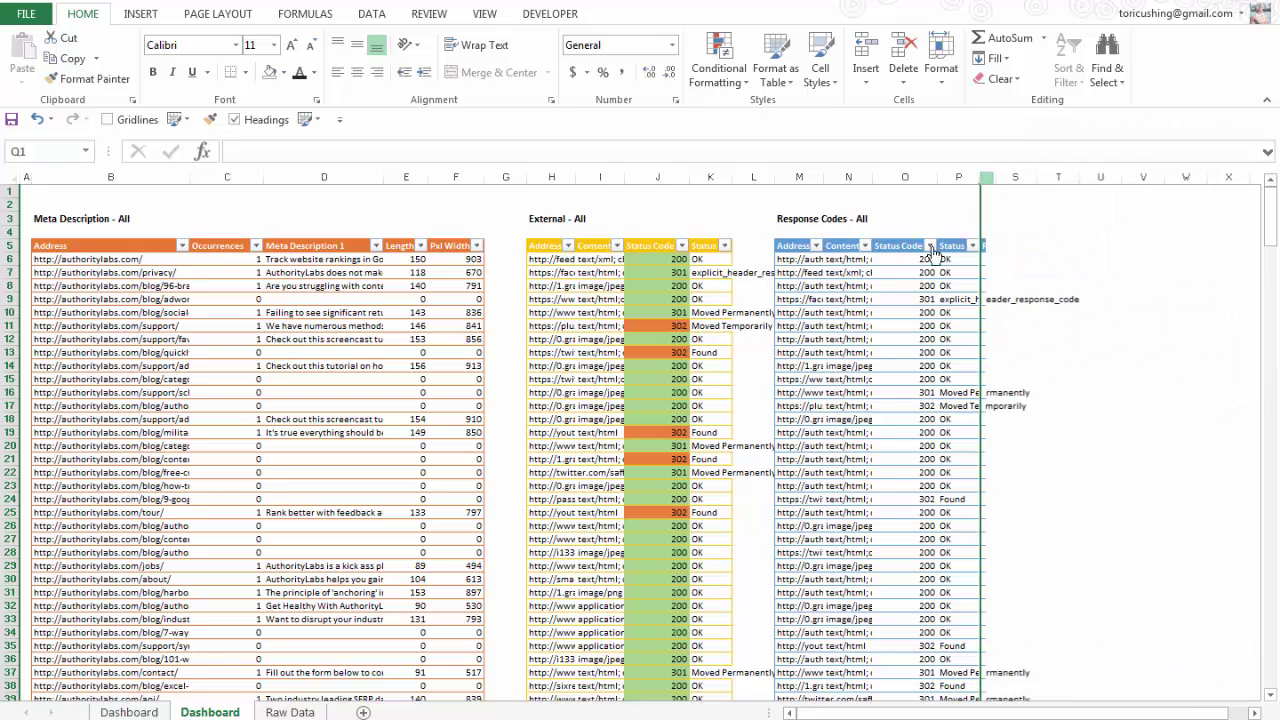
click(849, 178)
right_click(849, 178)
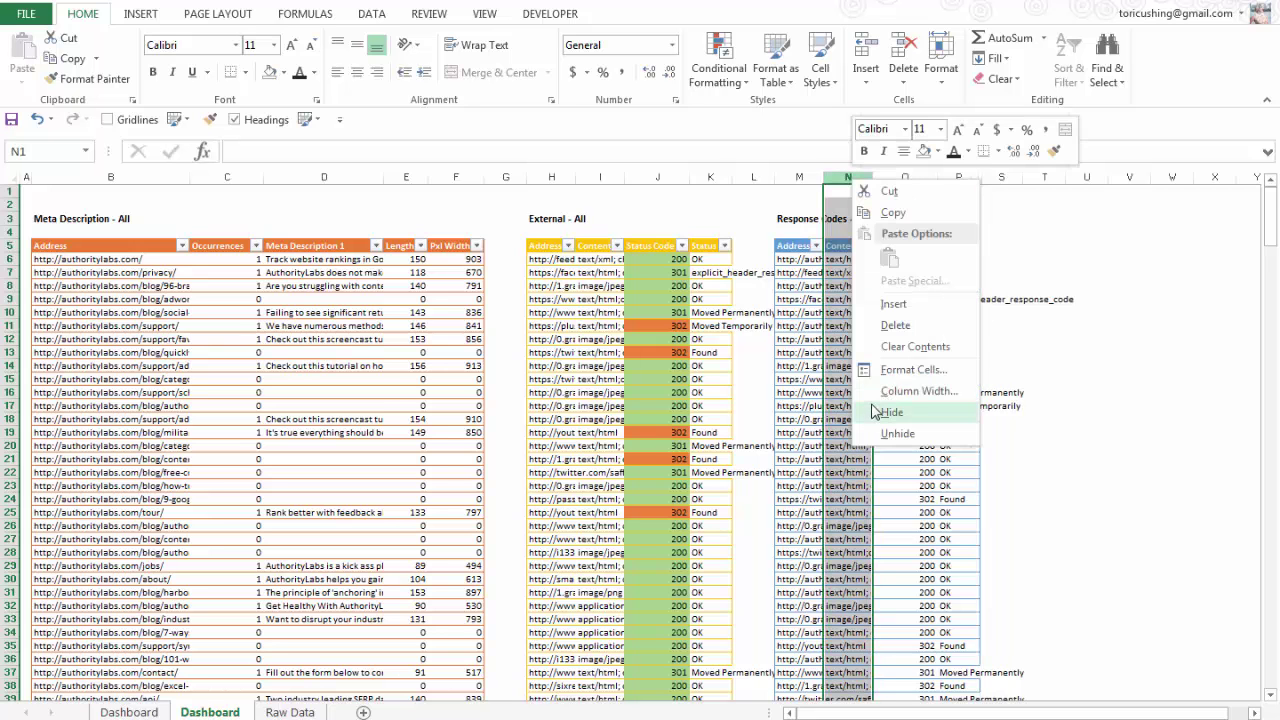
click(874, 413)
- Widen the Response Codes Address column, then unhide and delete the Content column
click(826, 339)
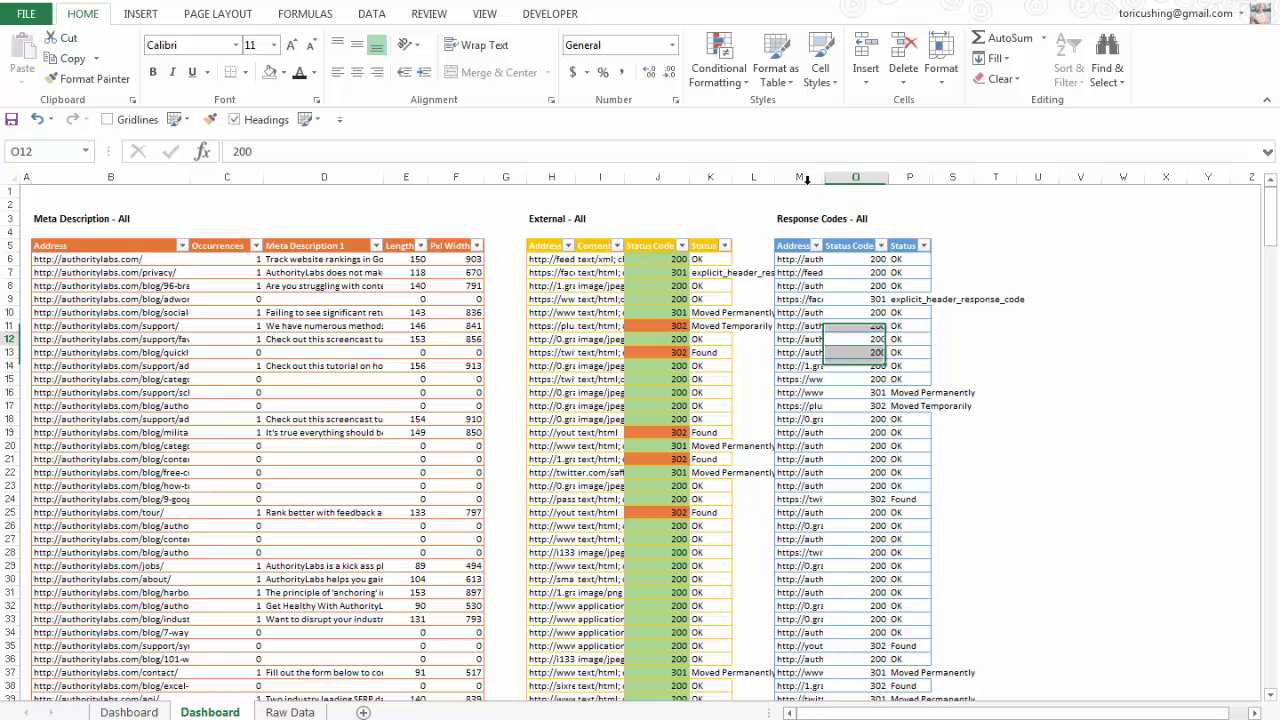
drag(822, 178, 873, 178)
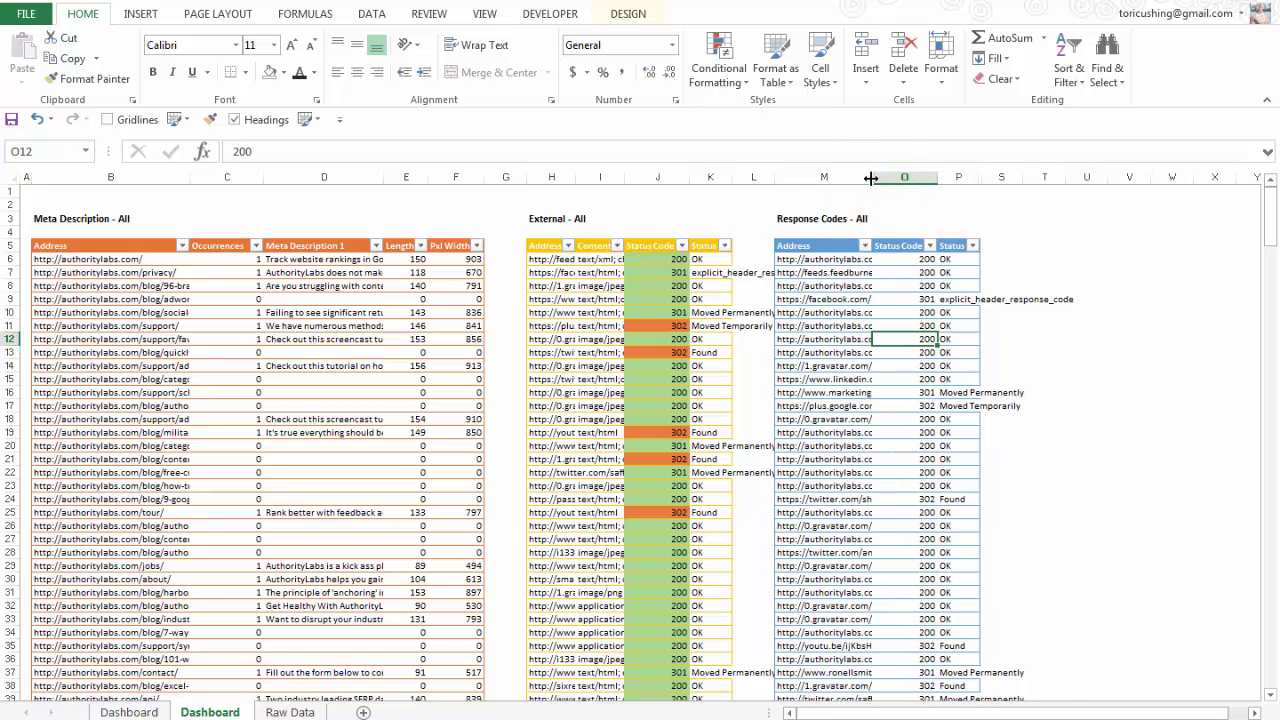
drag(871, 178, 945, 179)
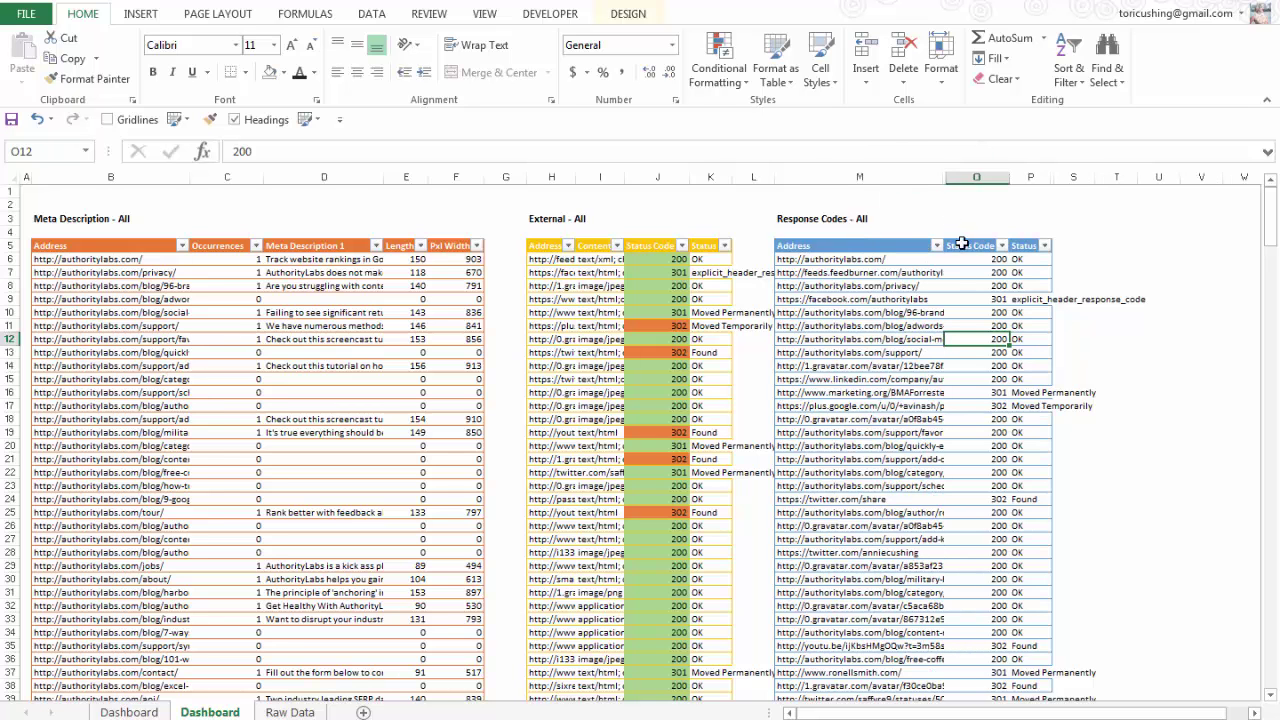
double_click(945, 176)
click(1046, 178)
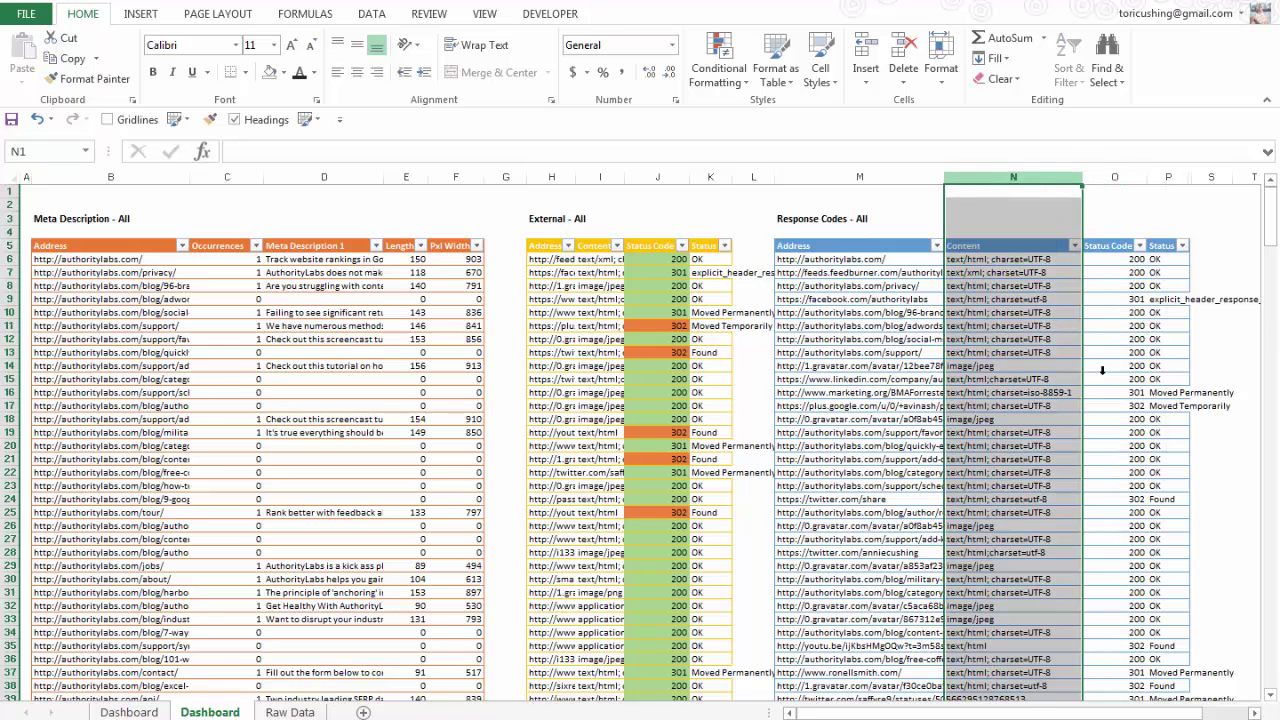
right_click(1047, 181)
click(1091, 328)
- Rename header 'Meta Description 1' to 'Meta Description', autofit column D, and select the Length values
click(291, 409)
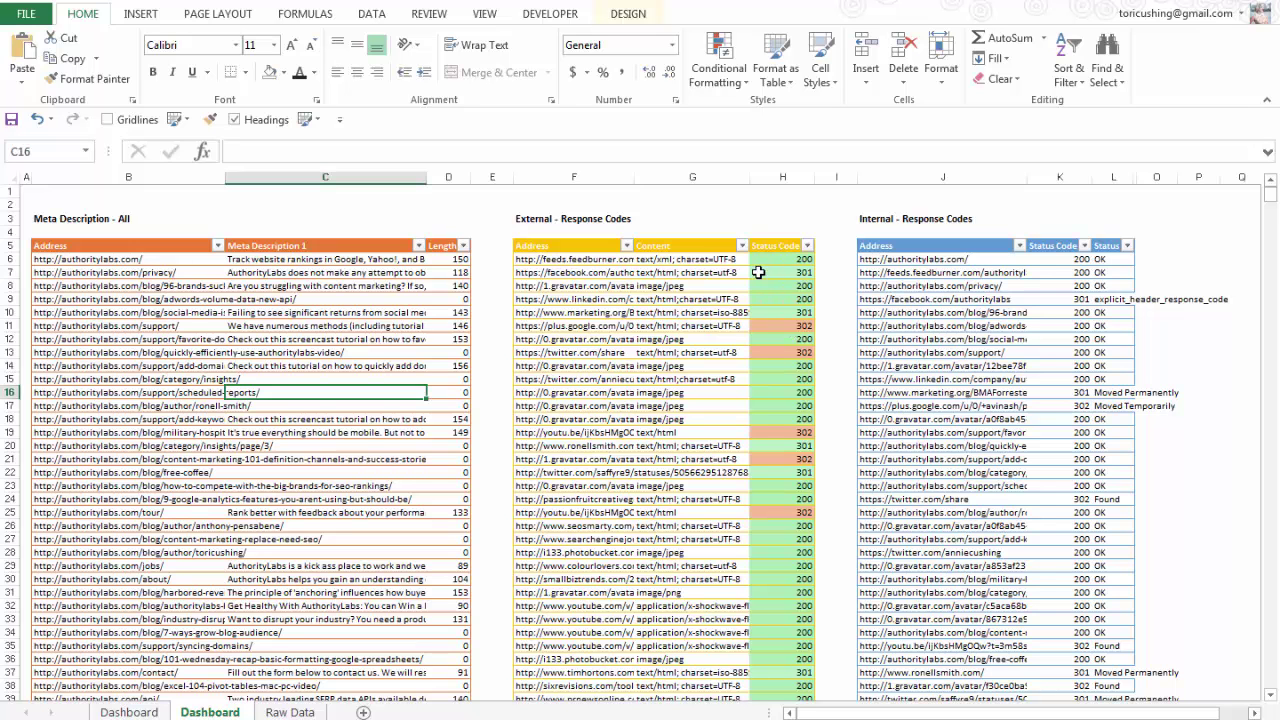
click(578, 218)
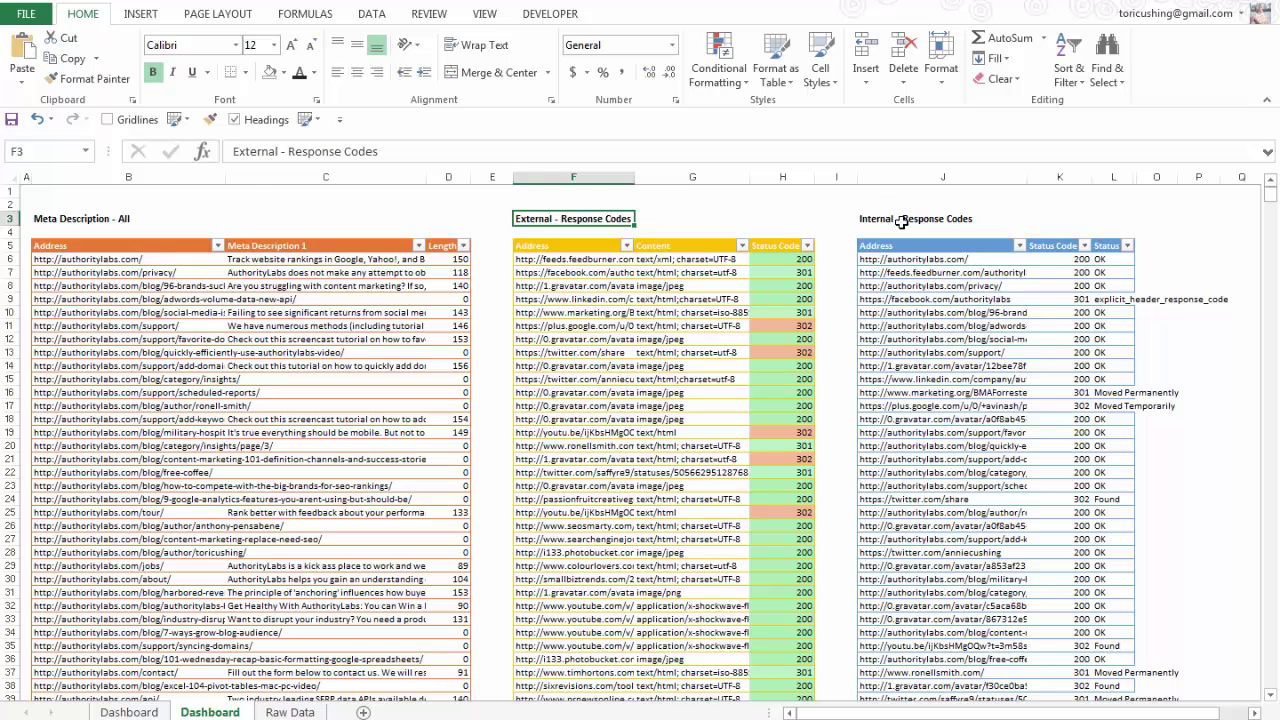
click(150, 287)
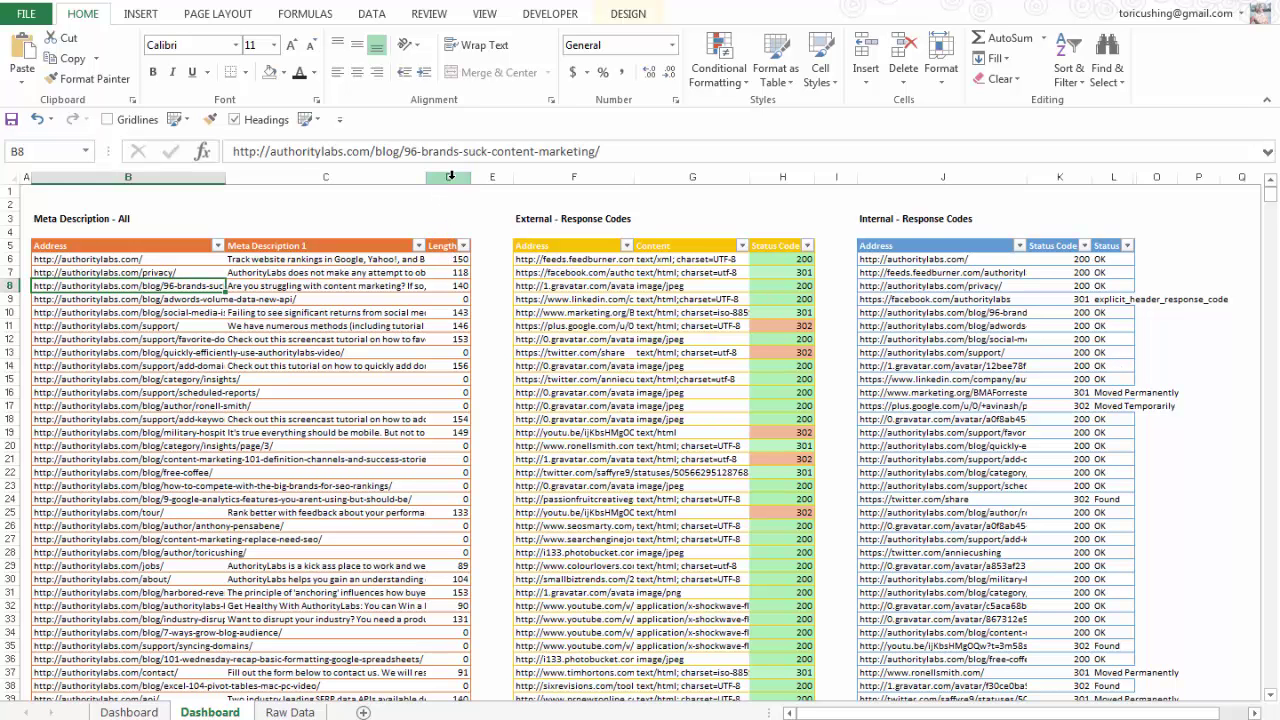
click(325, 245)
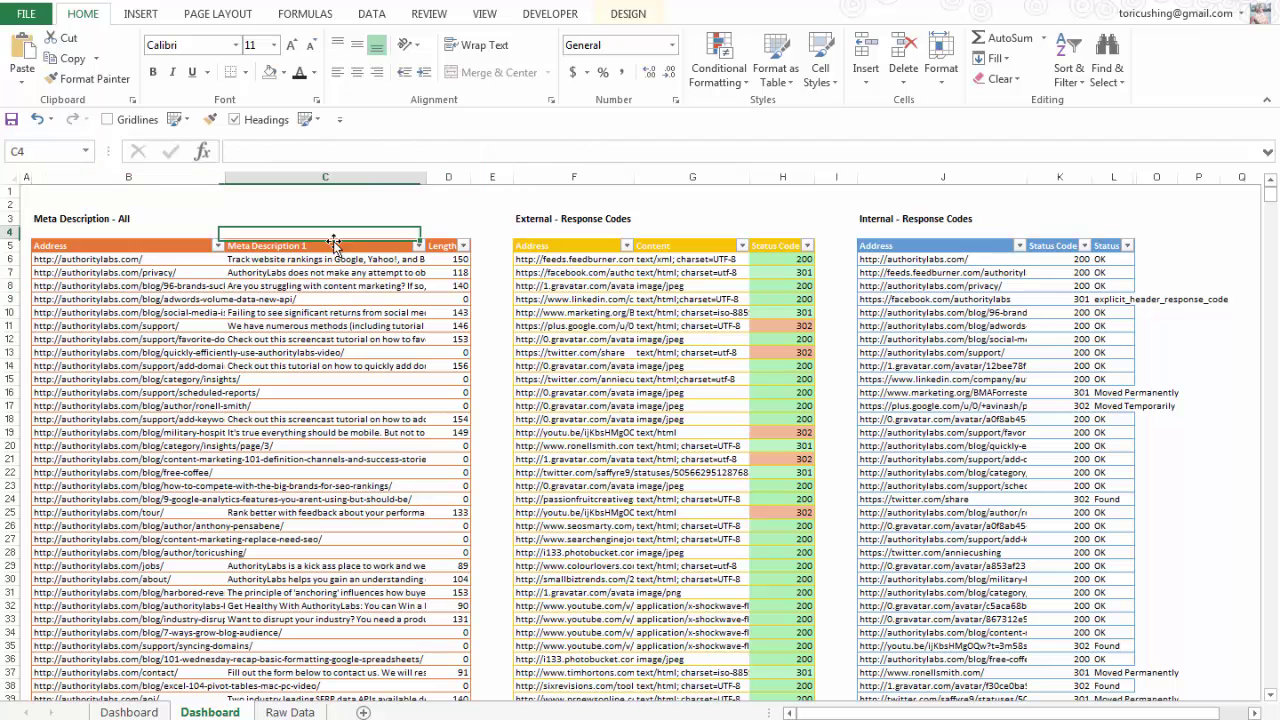
key(BackSpace)
key(BackSpace)
key(Return)
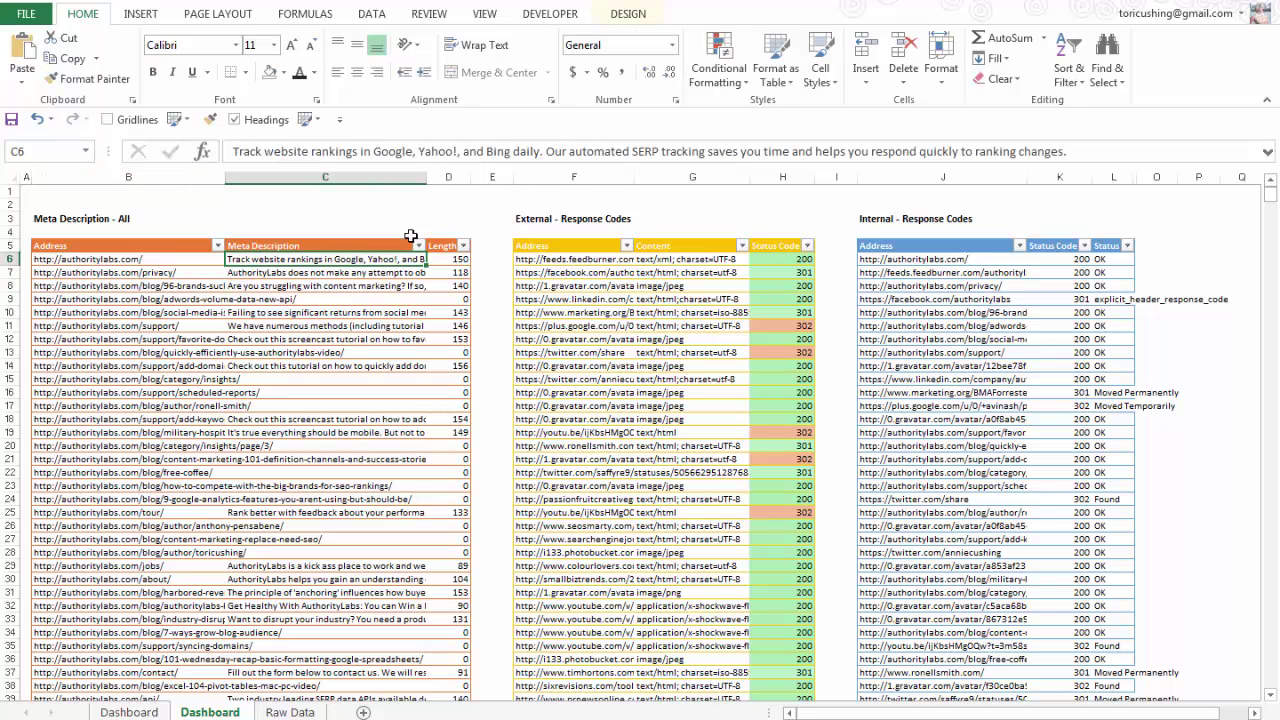
double_click(471, 188)
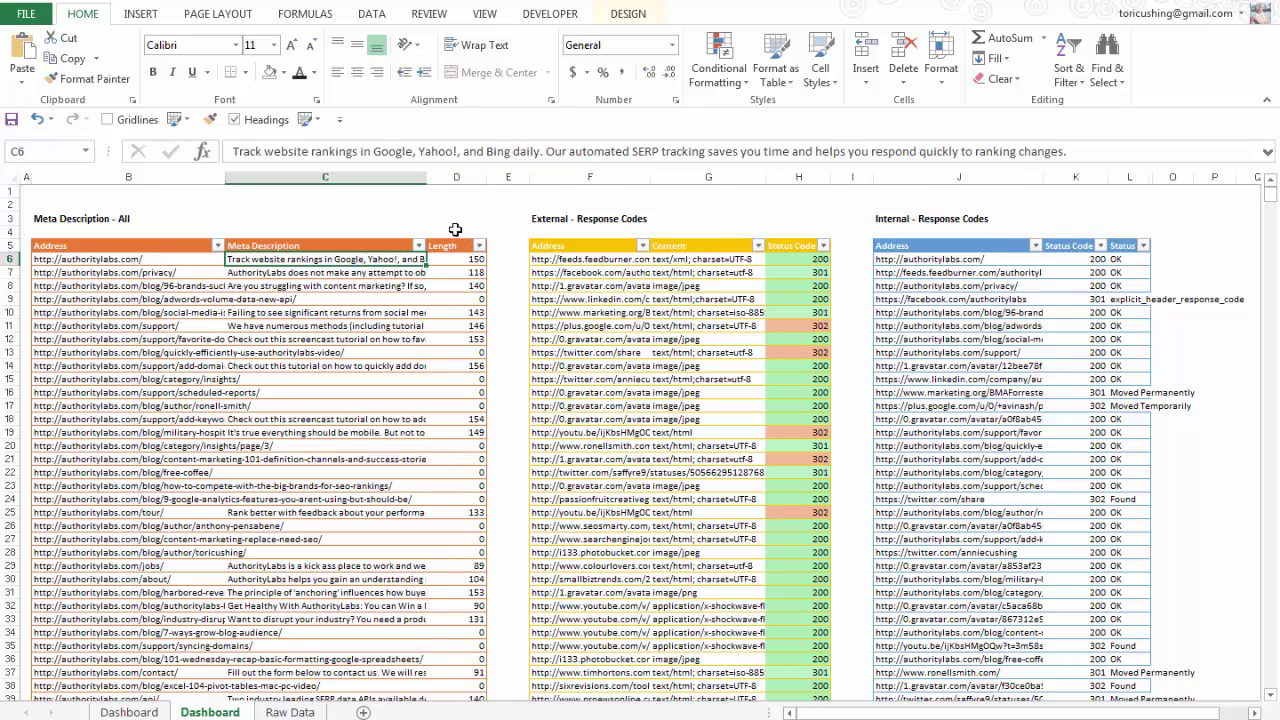
click(455, 237)
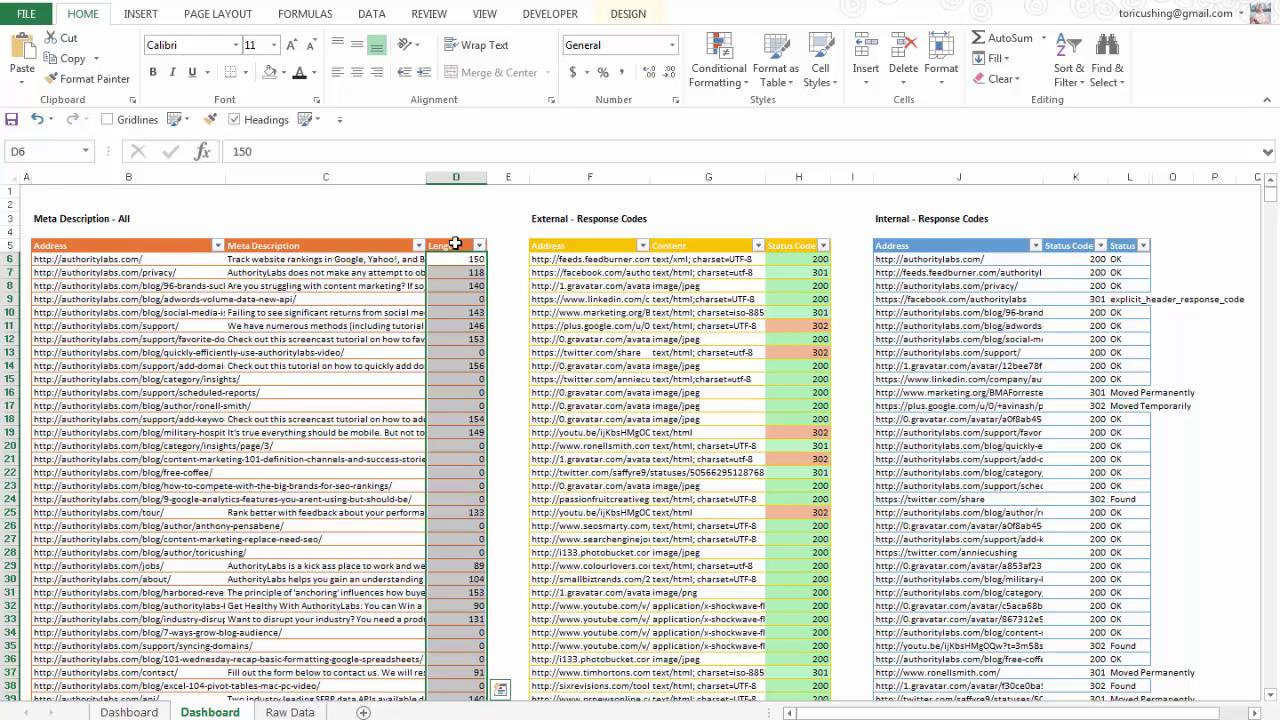
- Create a Cell Value between 1 and 139 rule on Length with a light yellow fill
click(716, 62)
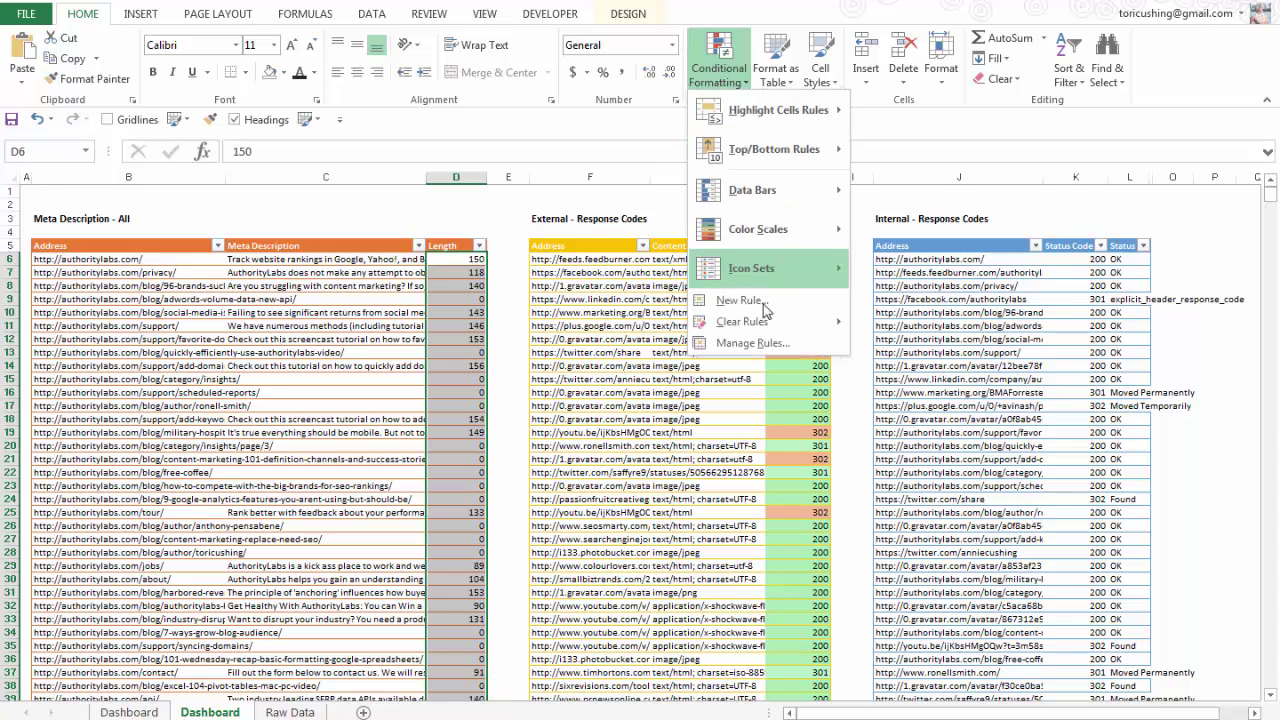
click(740, 302)
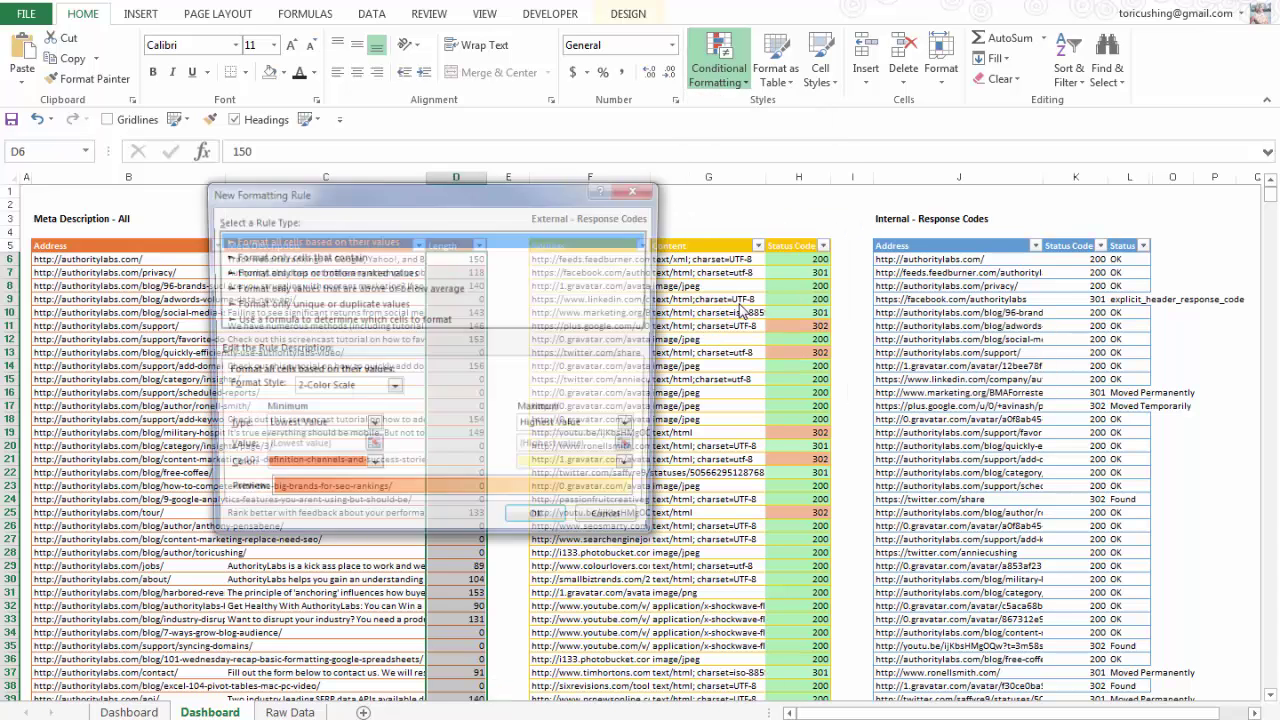
click(328, 262)
drag(477, 201, 828, 225)
click(840, 414)
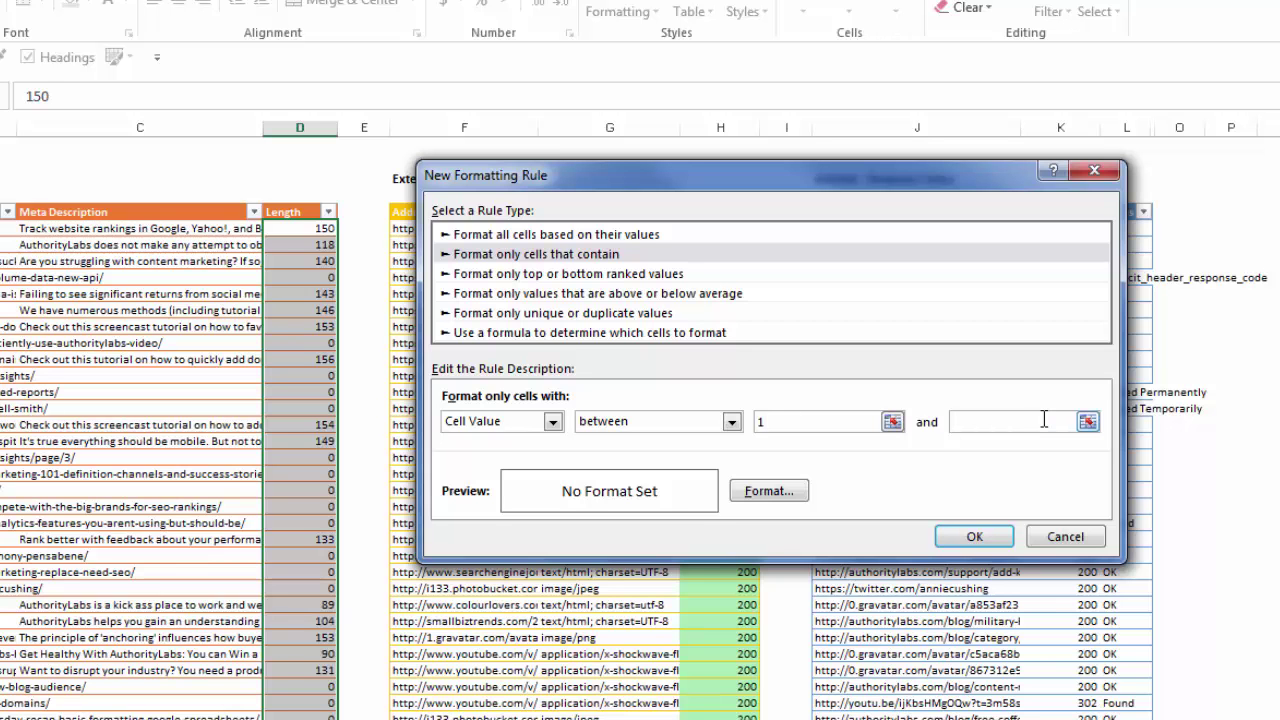
click(776, 494)
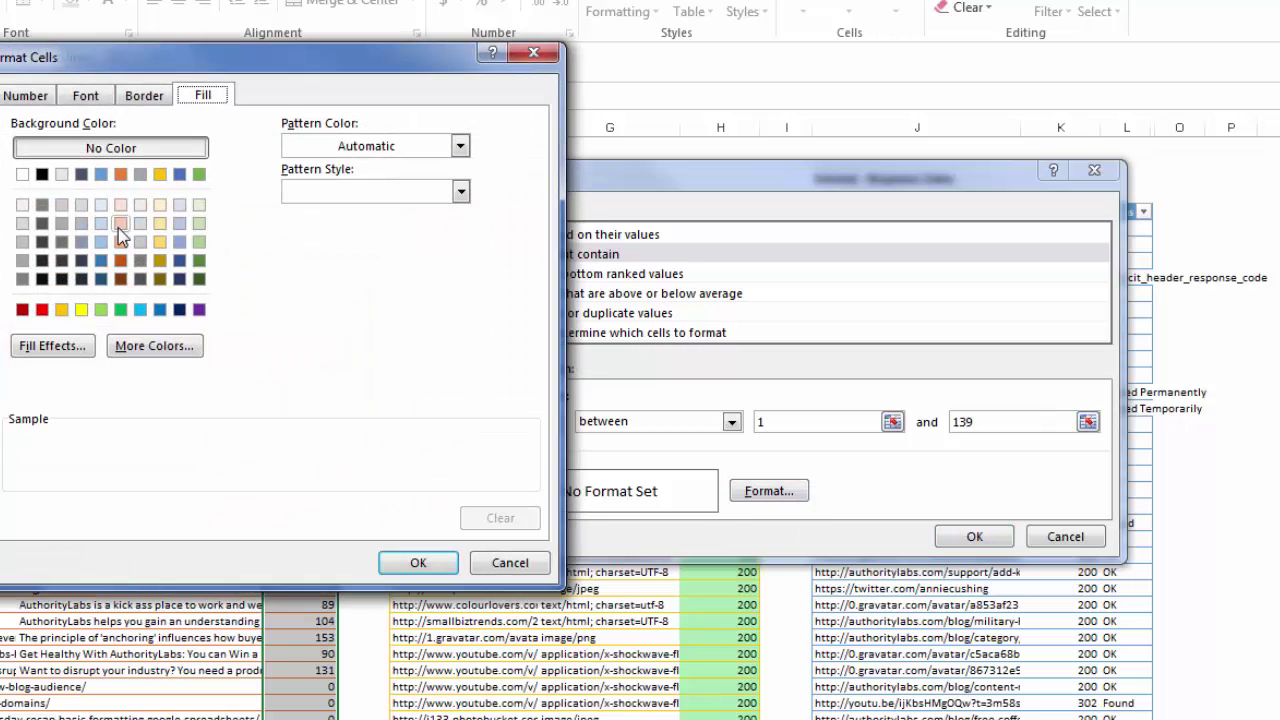
click(160, 223)
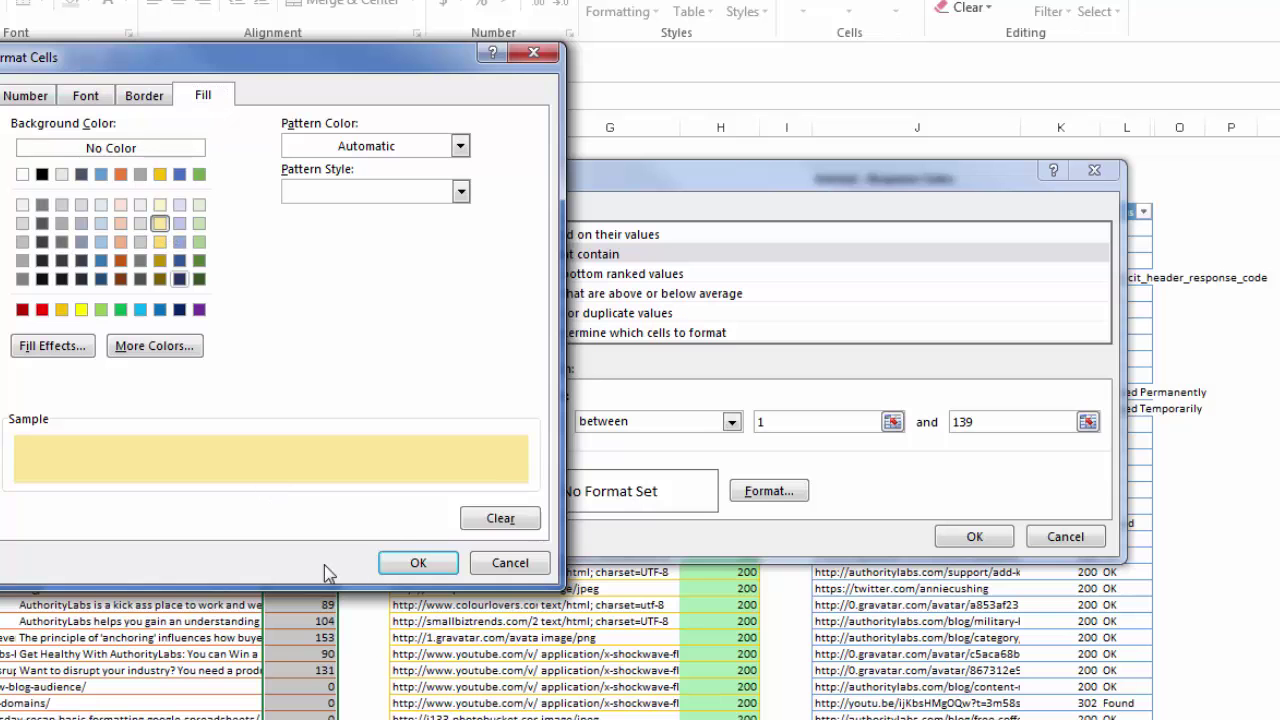
click(418, 562)
click(974, 536)
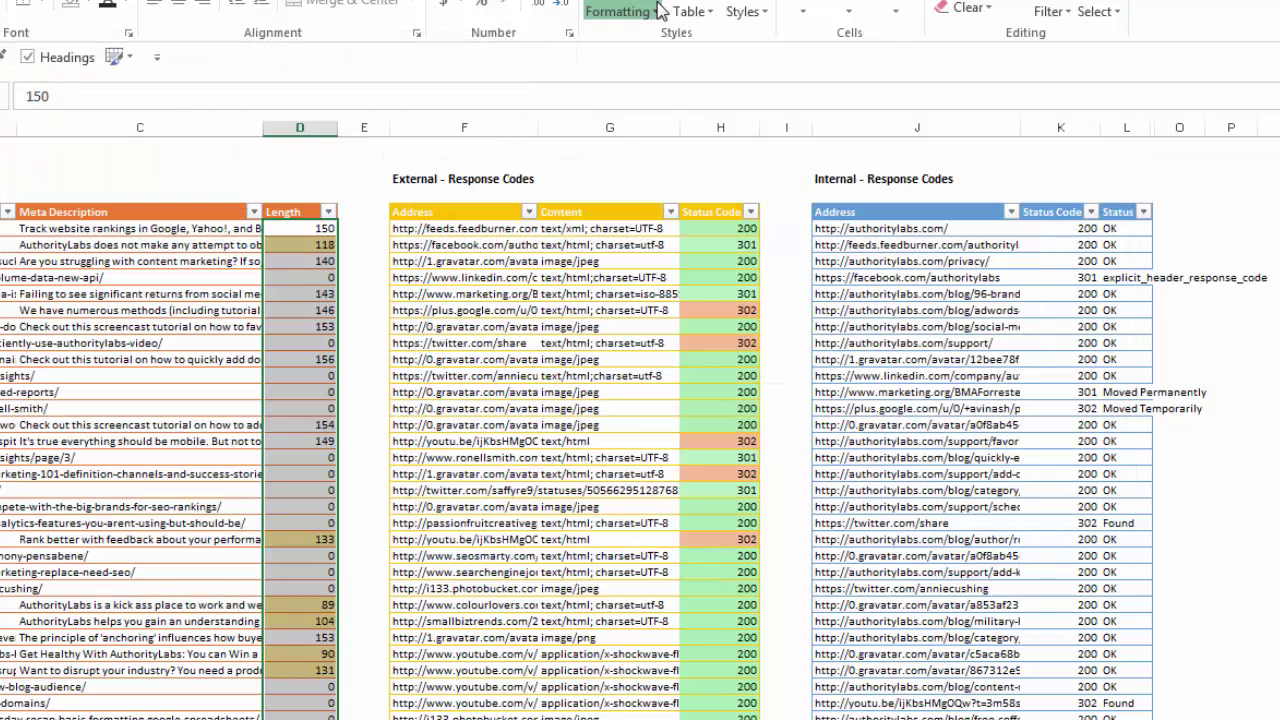
- Start a new cell-value rule for Length values between 140 and 159
click(622, 12)
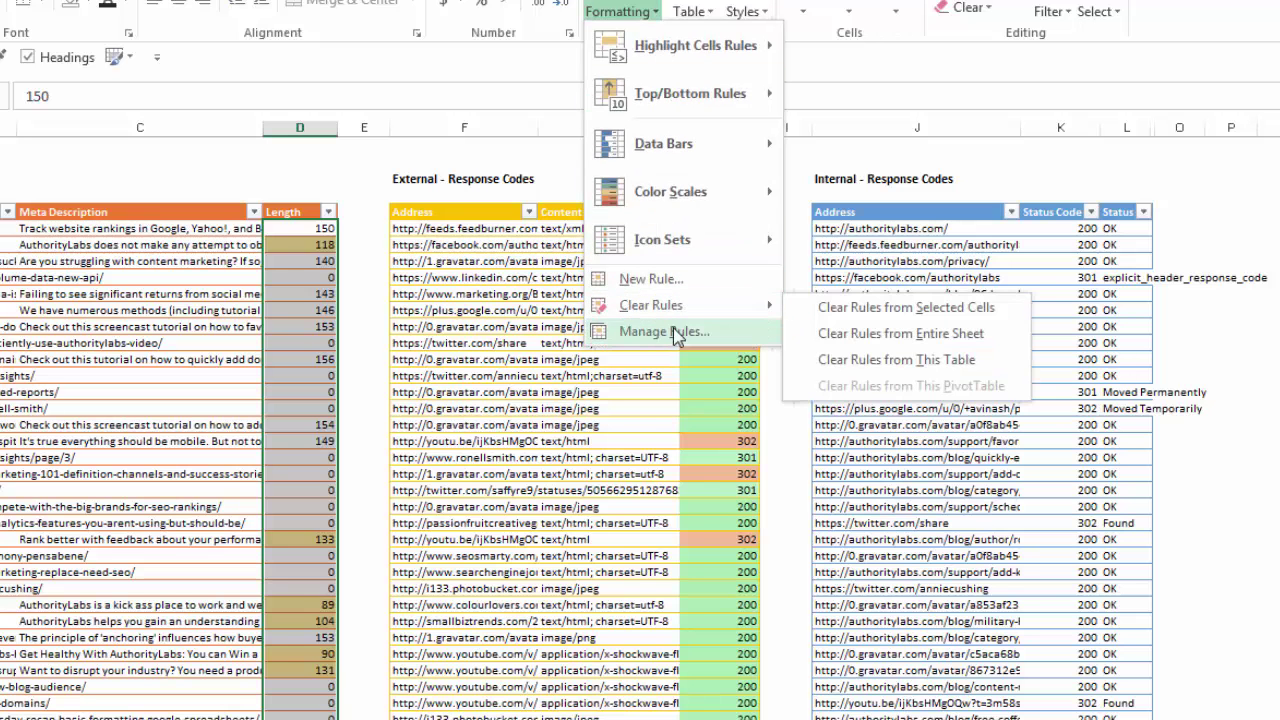
click(651, 280)
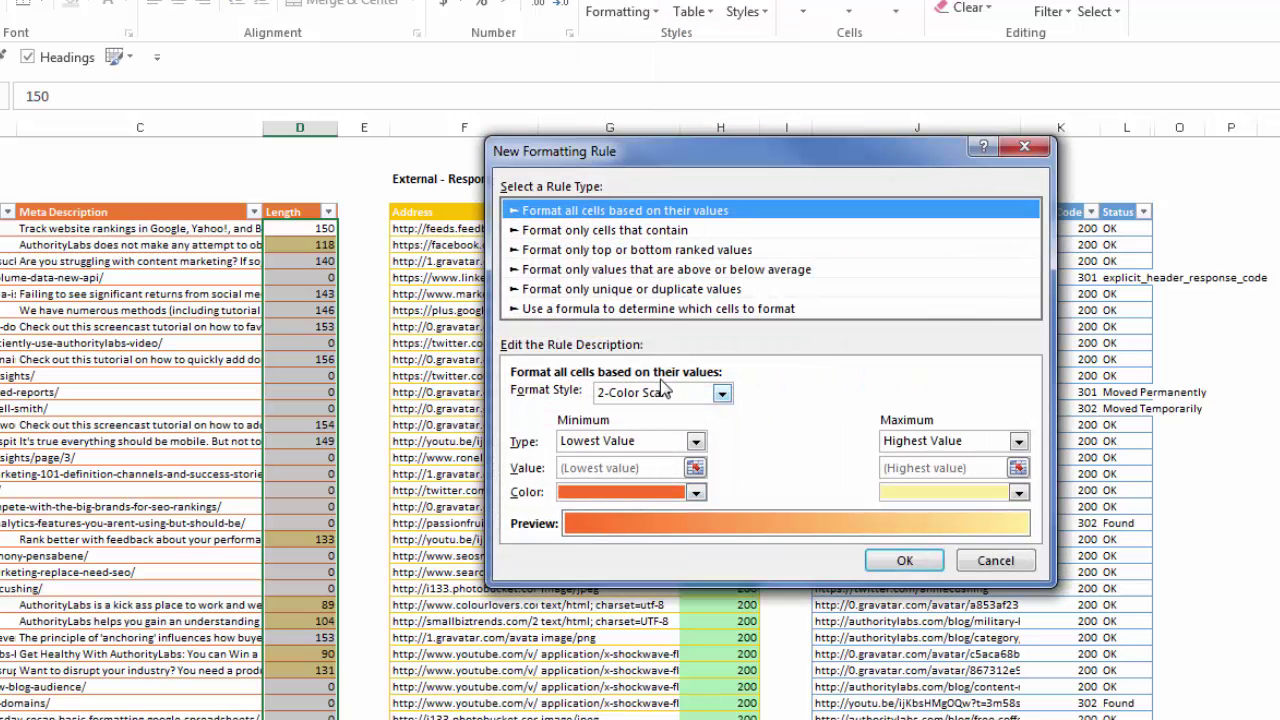
click(630, 230)
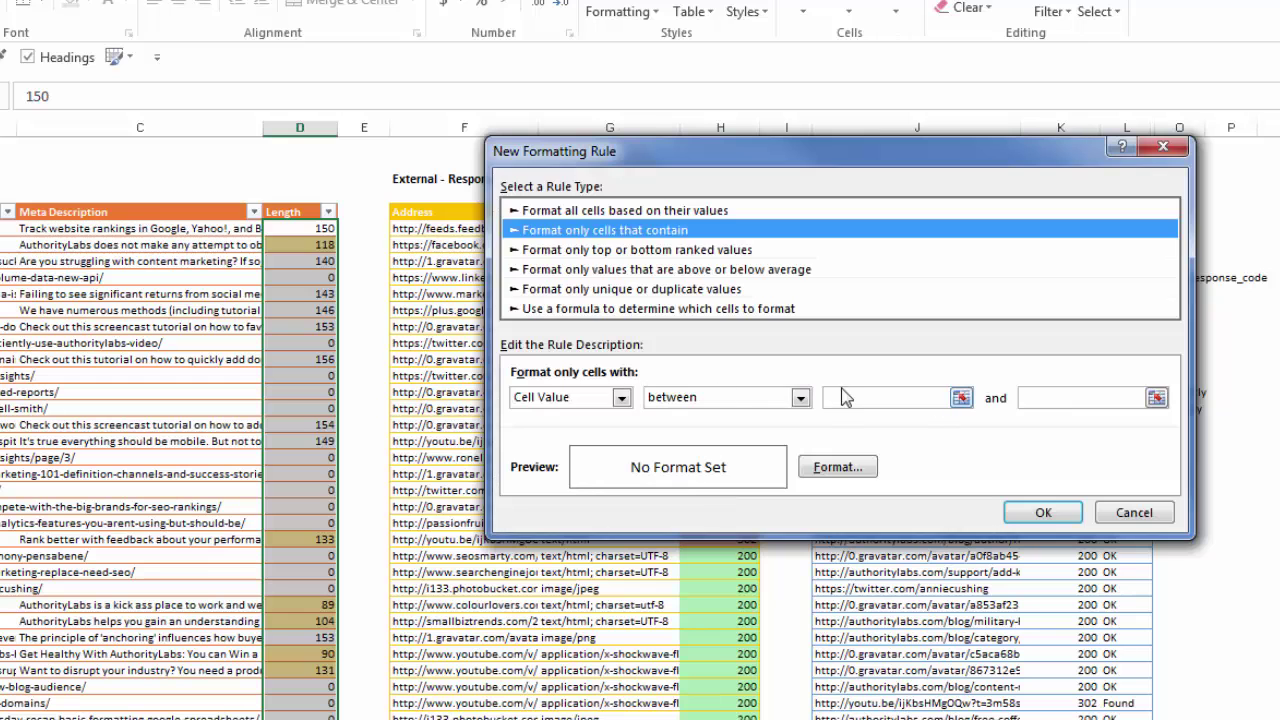
click(854, 397)
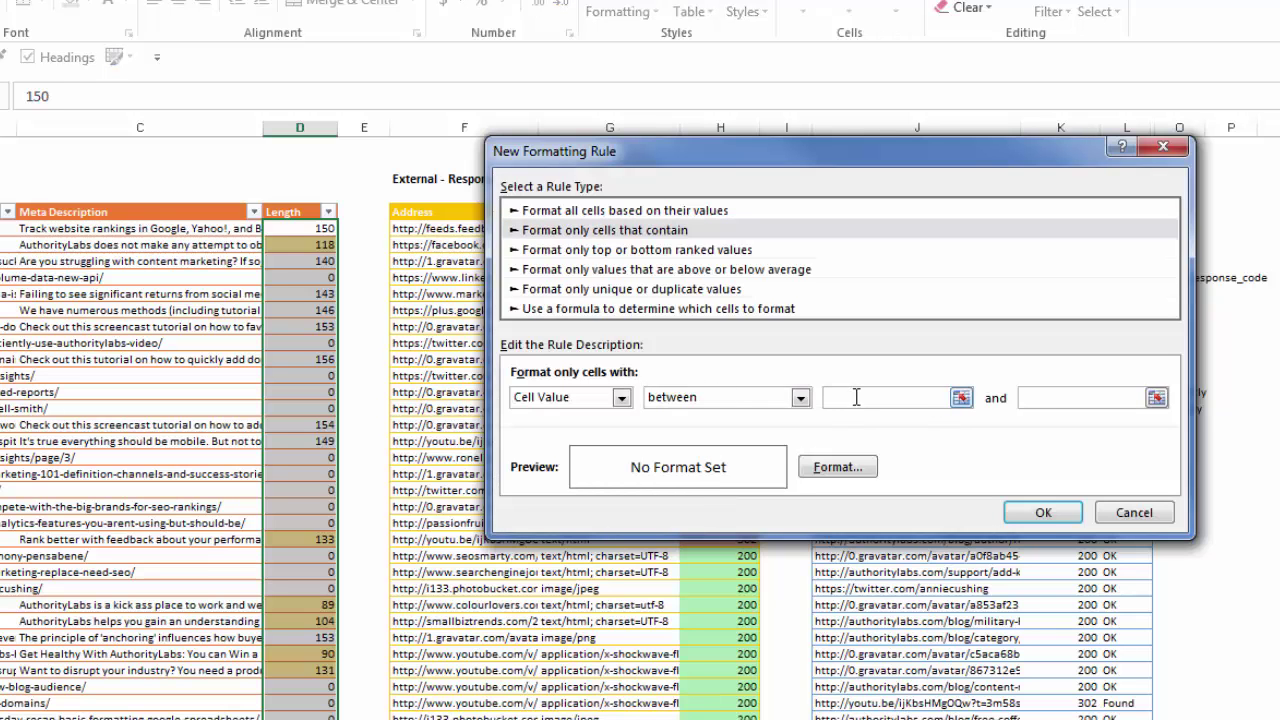
click(1100, 398)
- Give the 140–159 rule a custom soft light green fill and apply it
click(838, 467)
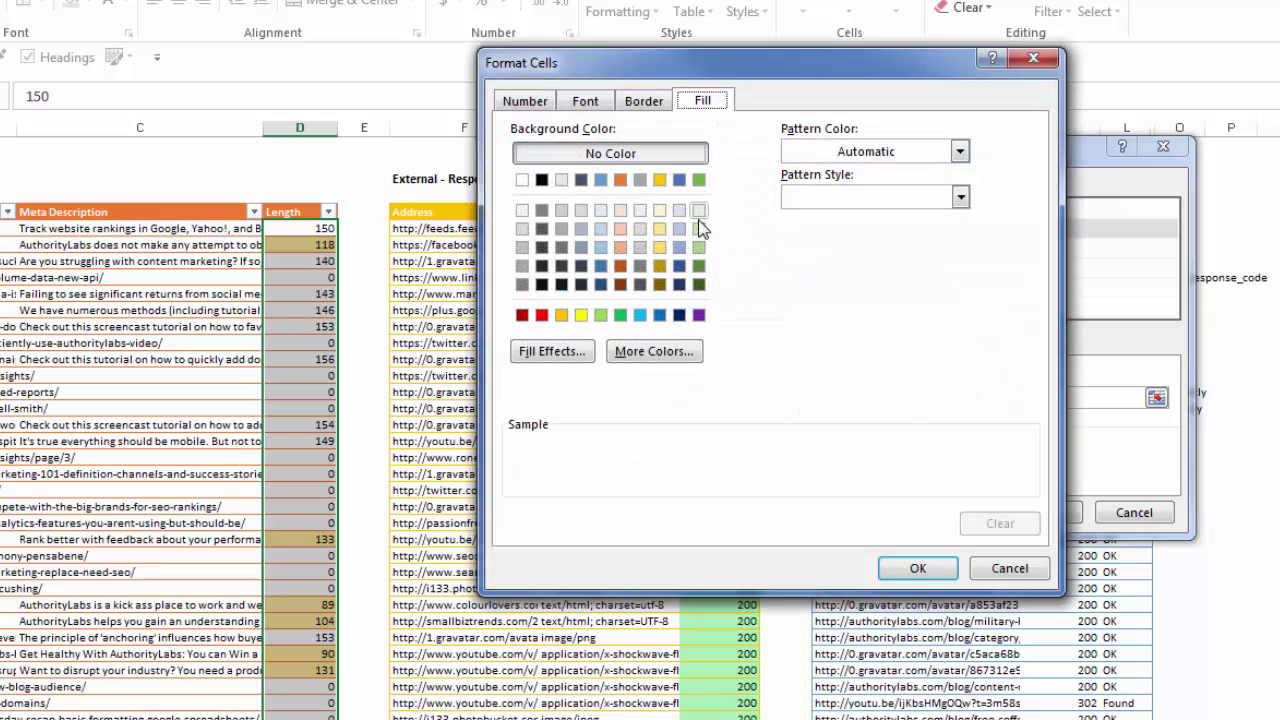
click(660, 351)
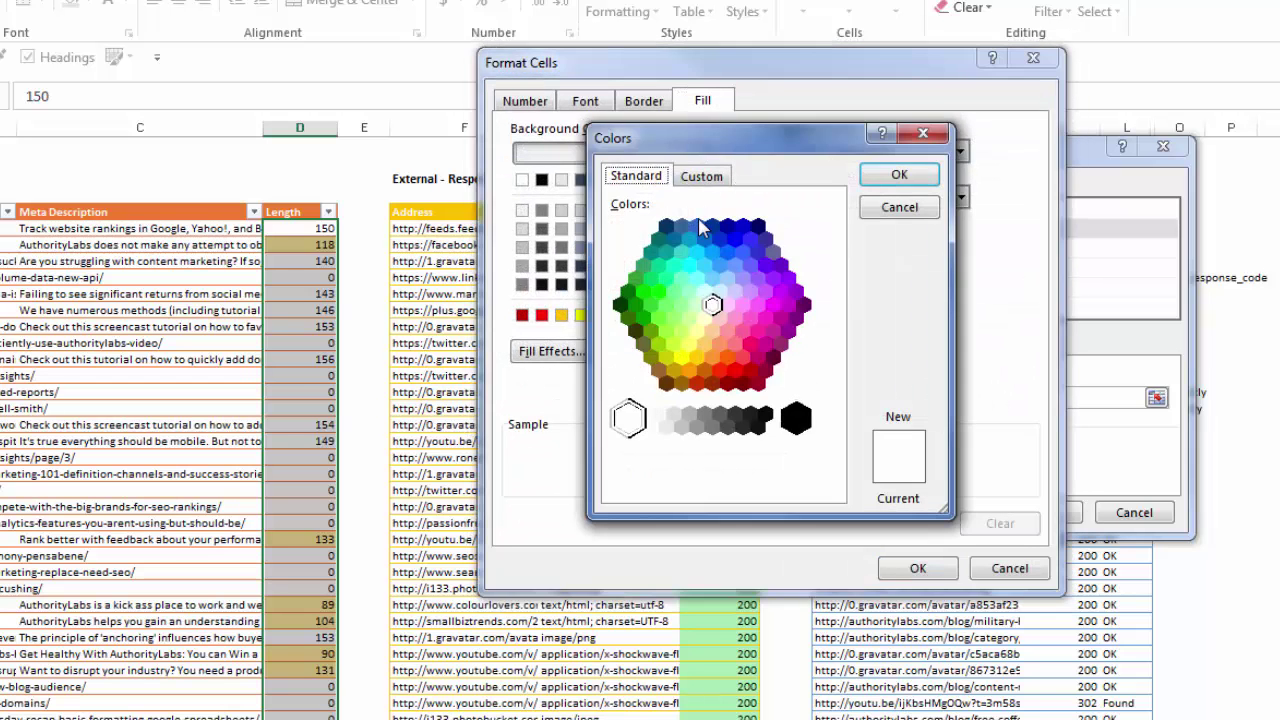
click(681, 304)
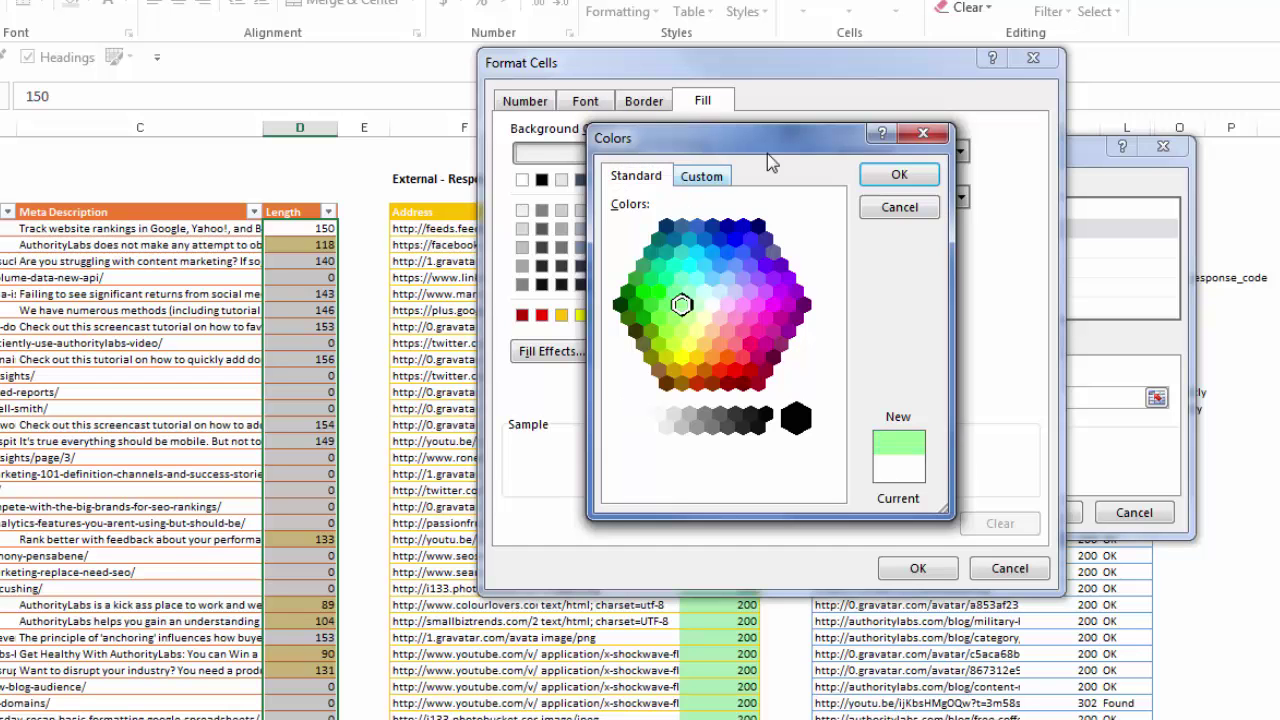
click(899, 174)
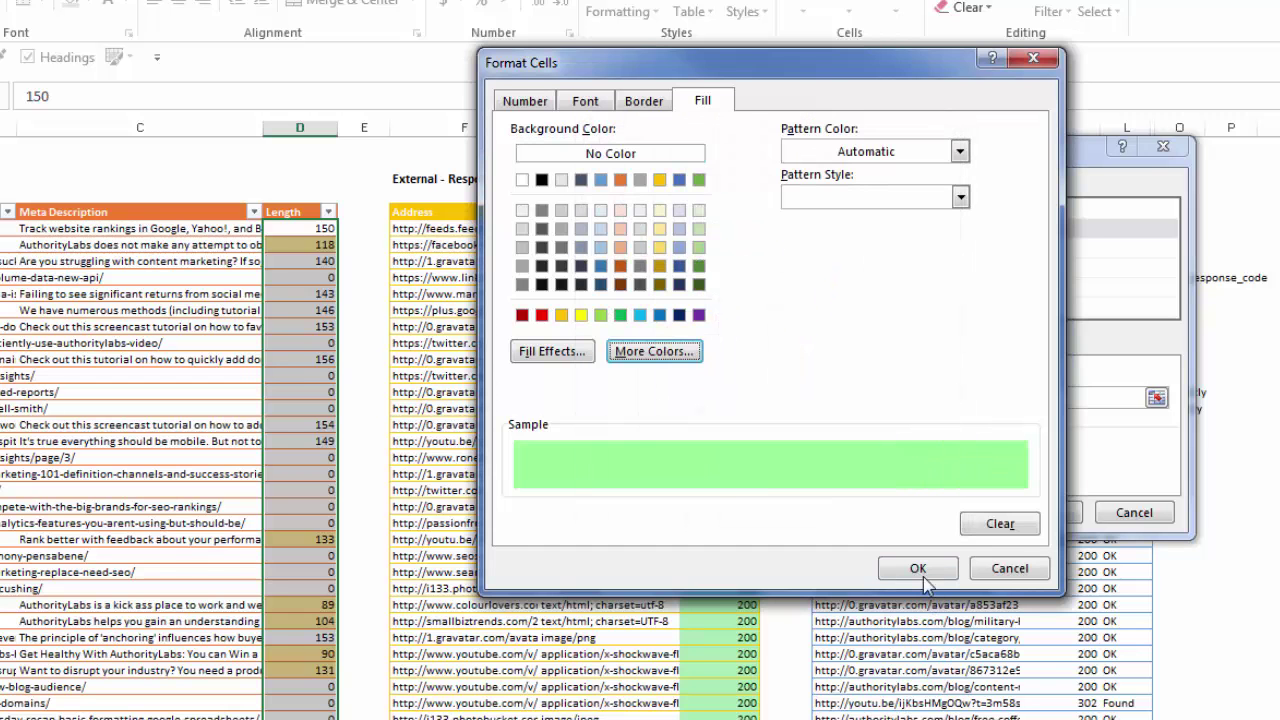
click(654, 351)
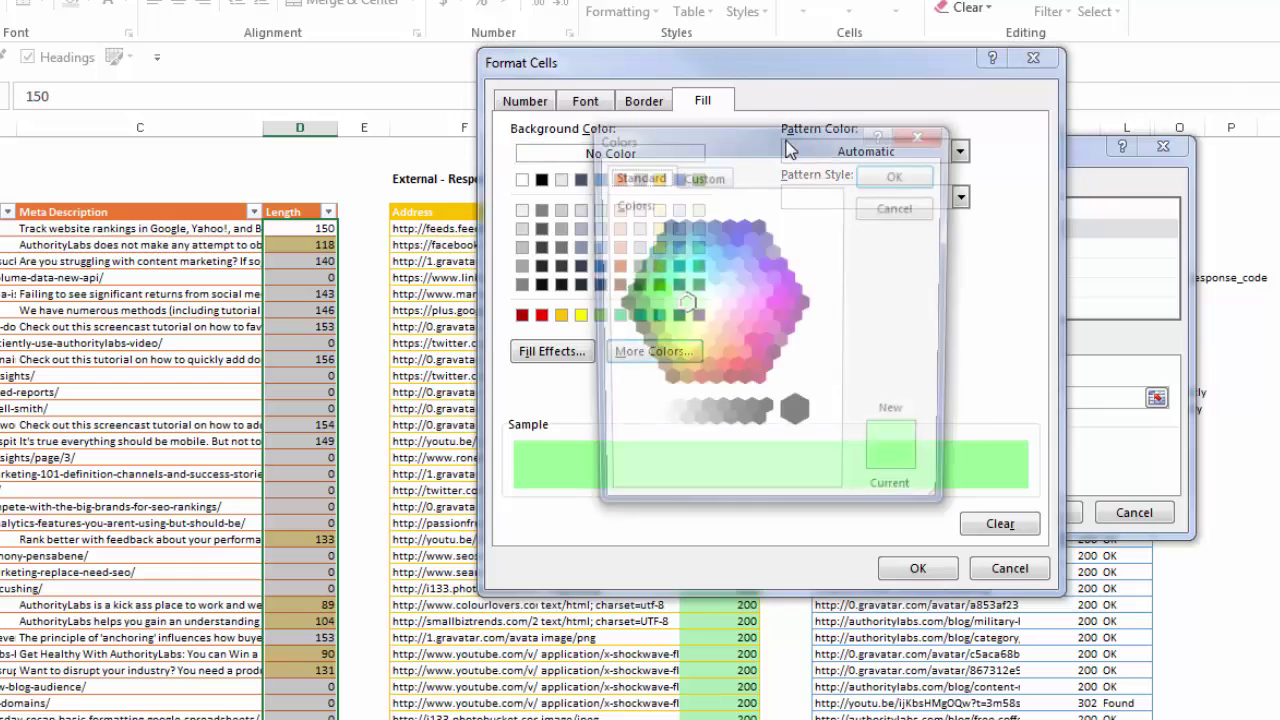
click(702, 176)
drag(830, 250, 834, 249)
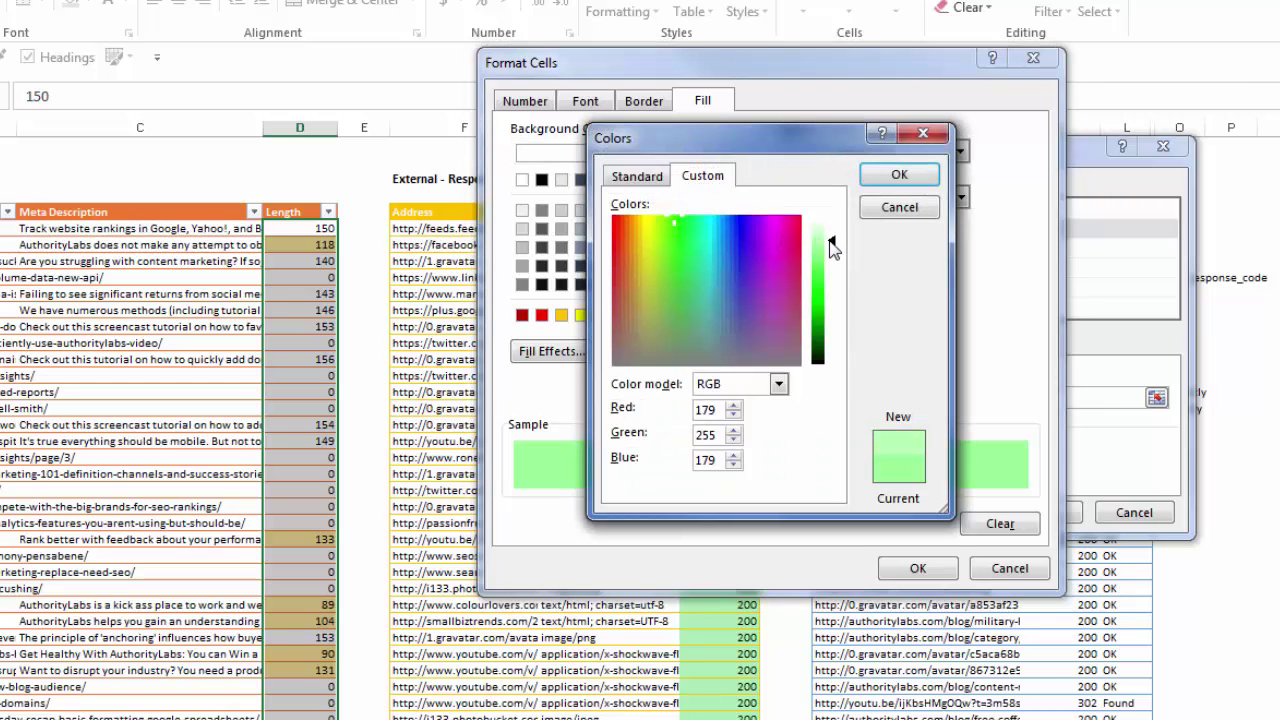
mouse_move(668, 254)
mouse_down()
mouse_move(674, 243)
mouse_move(676, 254)
mouse_up()
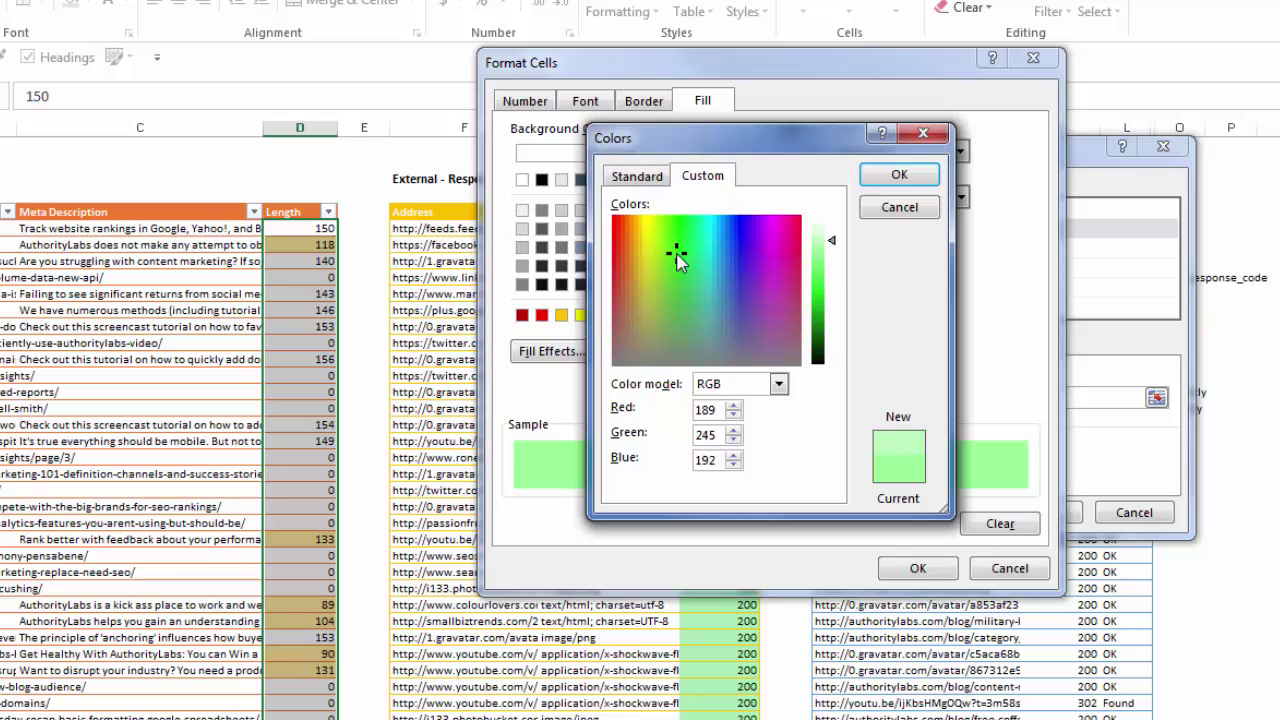
click(893, 175)
click(912, 566)
click(1040, 513)
- Start a new cell-value rule for Length values between 159 and 900
click(614, 18)
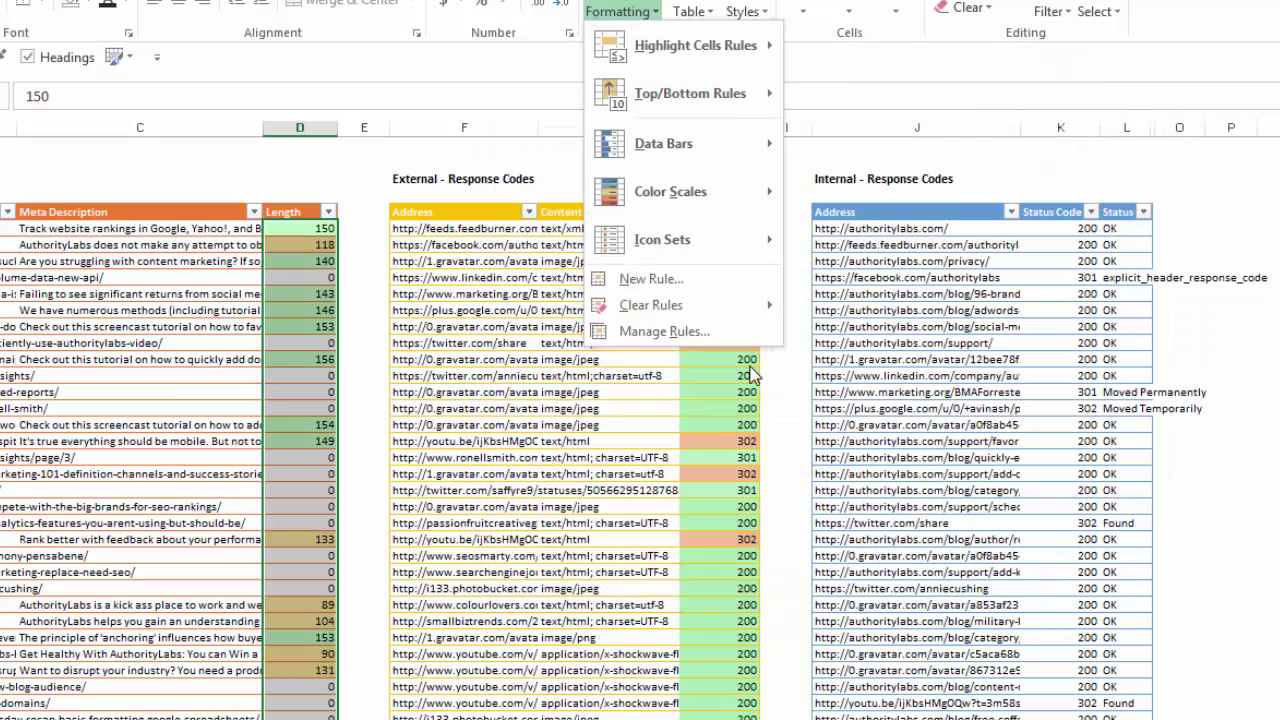
click(689, 289)
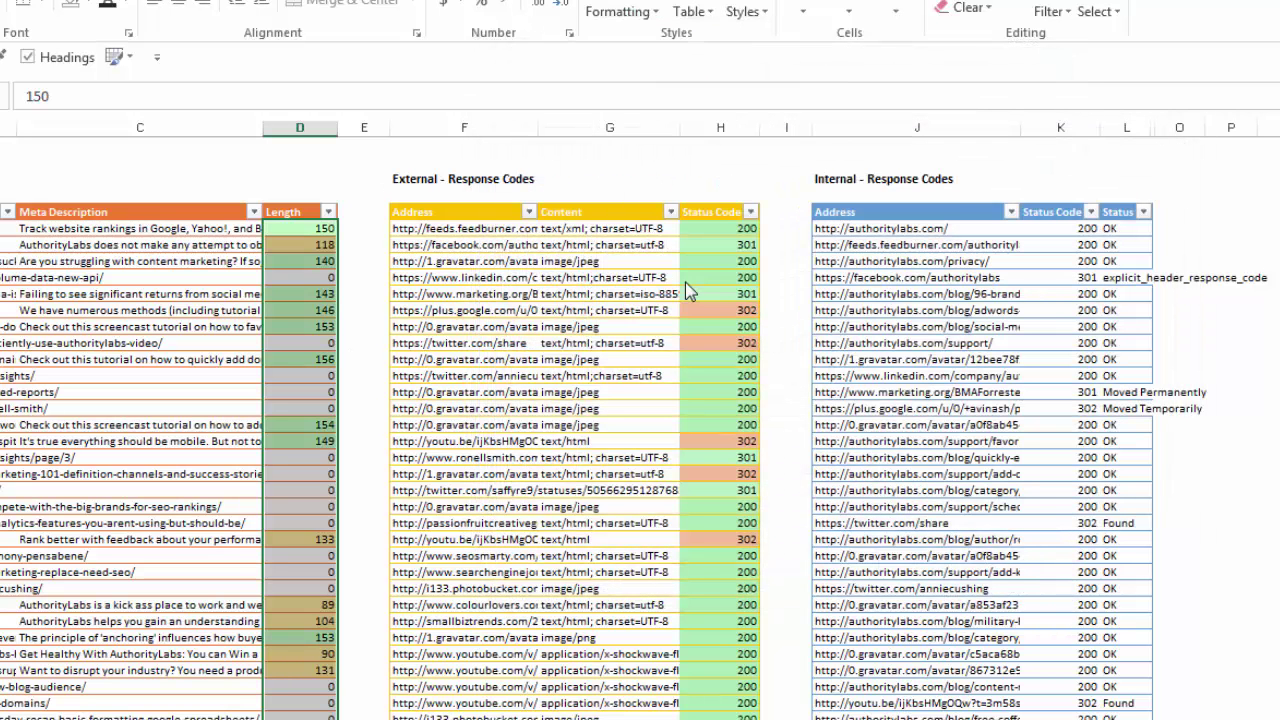
click(714, 207)
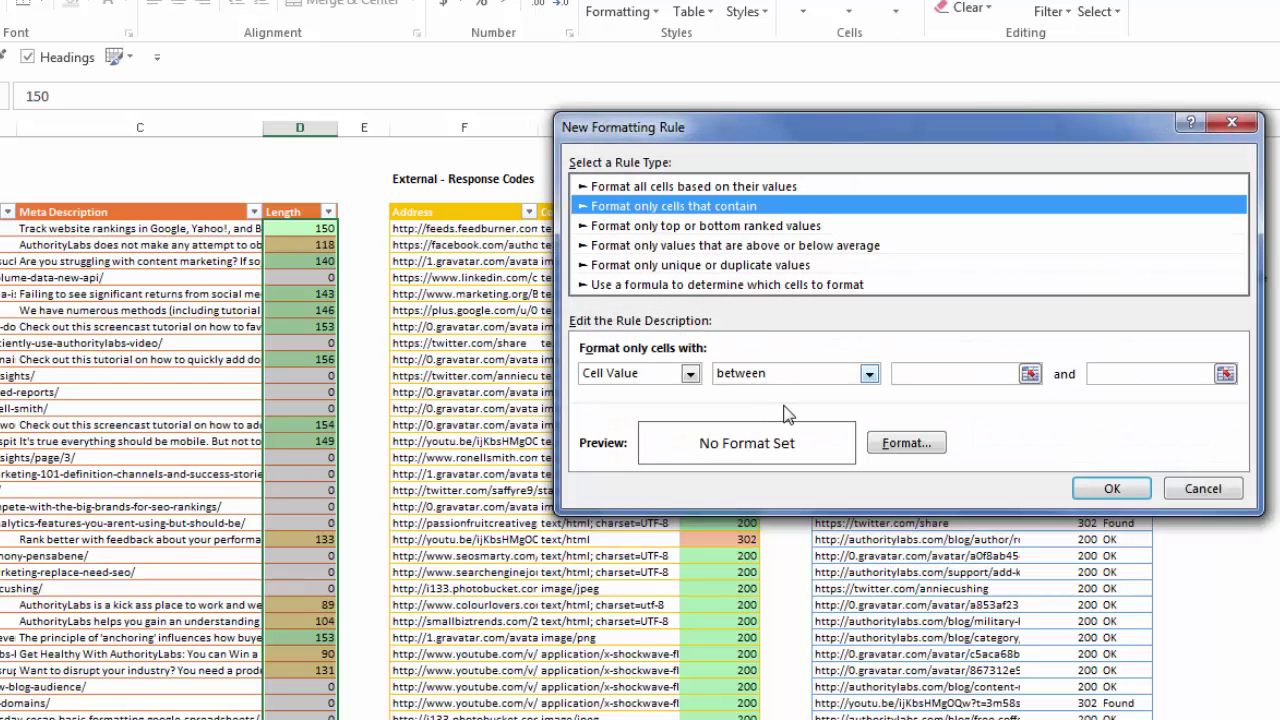
click(950, 372)
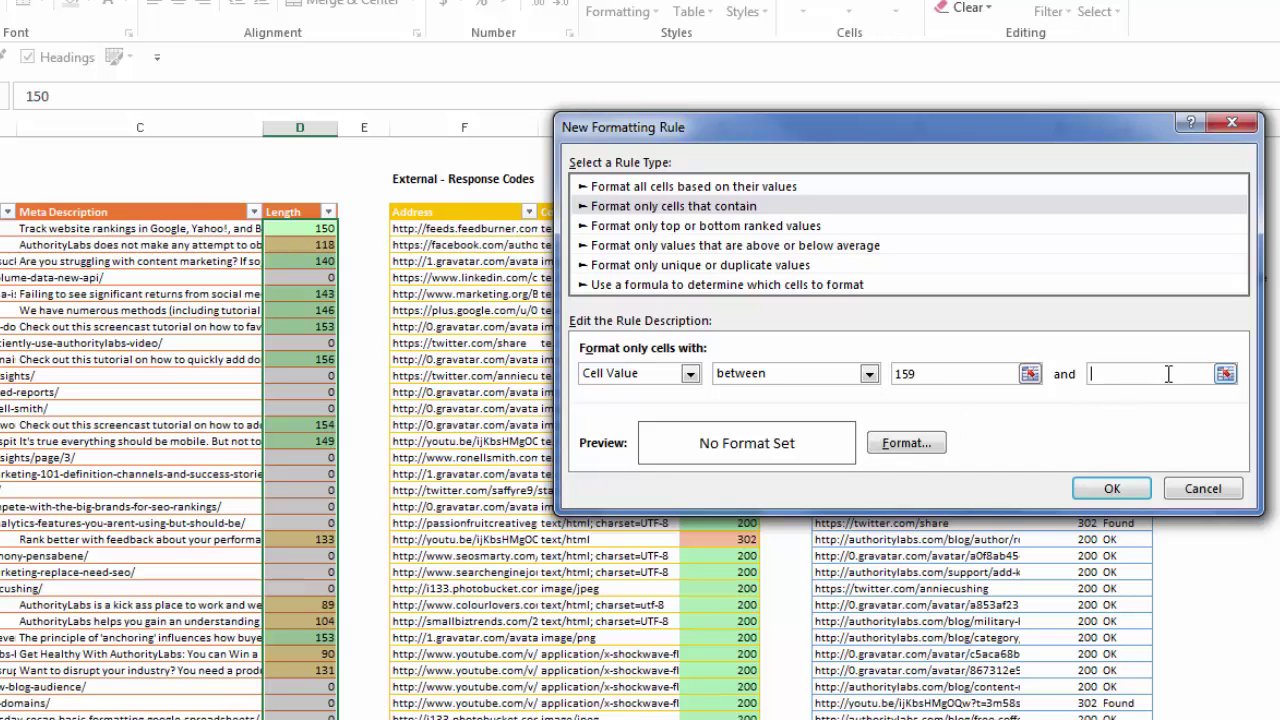
- Give the 159–900 rule a pink fill lightened from red and apply it
click(907, 442)
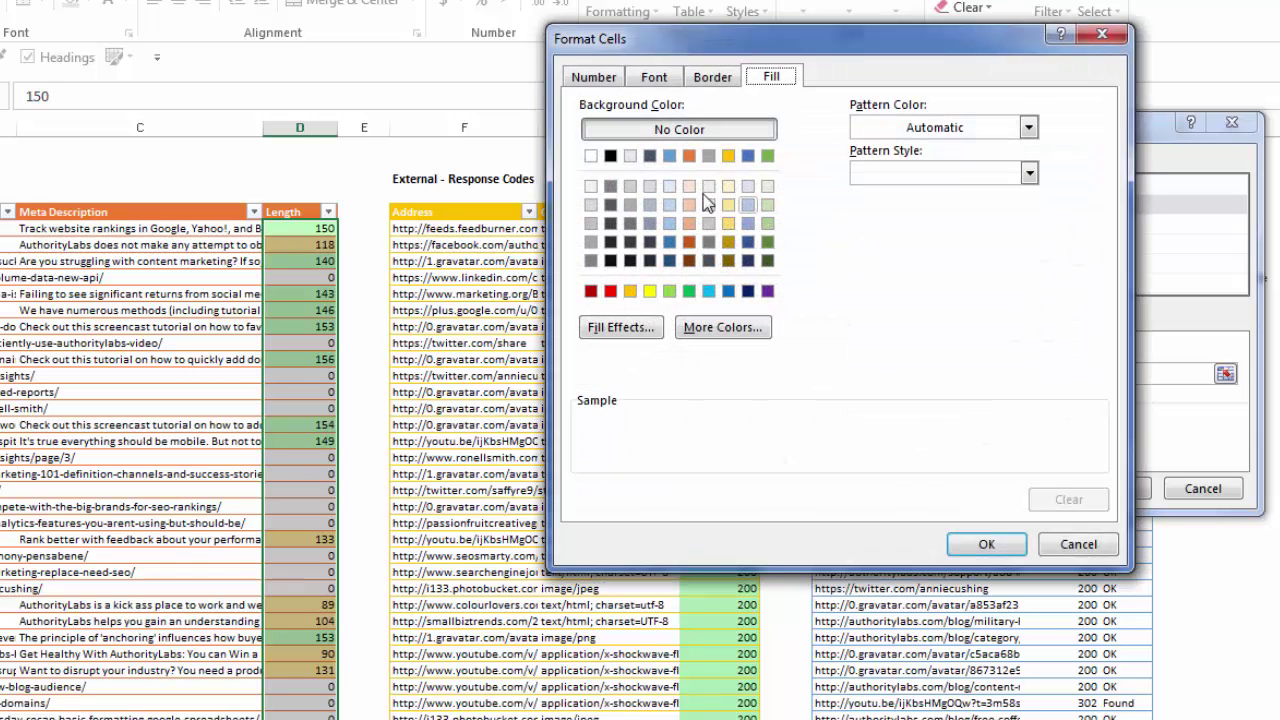
click(591, 291)
click(716, 329)
mouse_move(890, 252)
mouse_down()
mouse_move(903, 228)
mouse_move(901, 250)
mouse_up()
click(967, 151)
click(986, 544)
click(1112, 488)
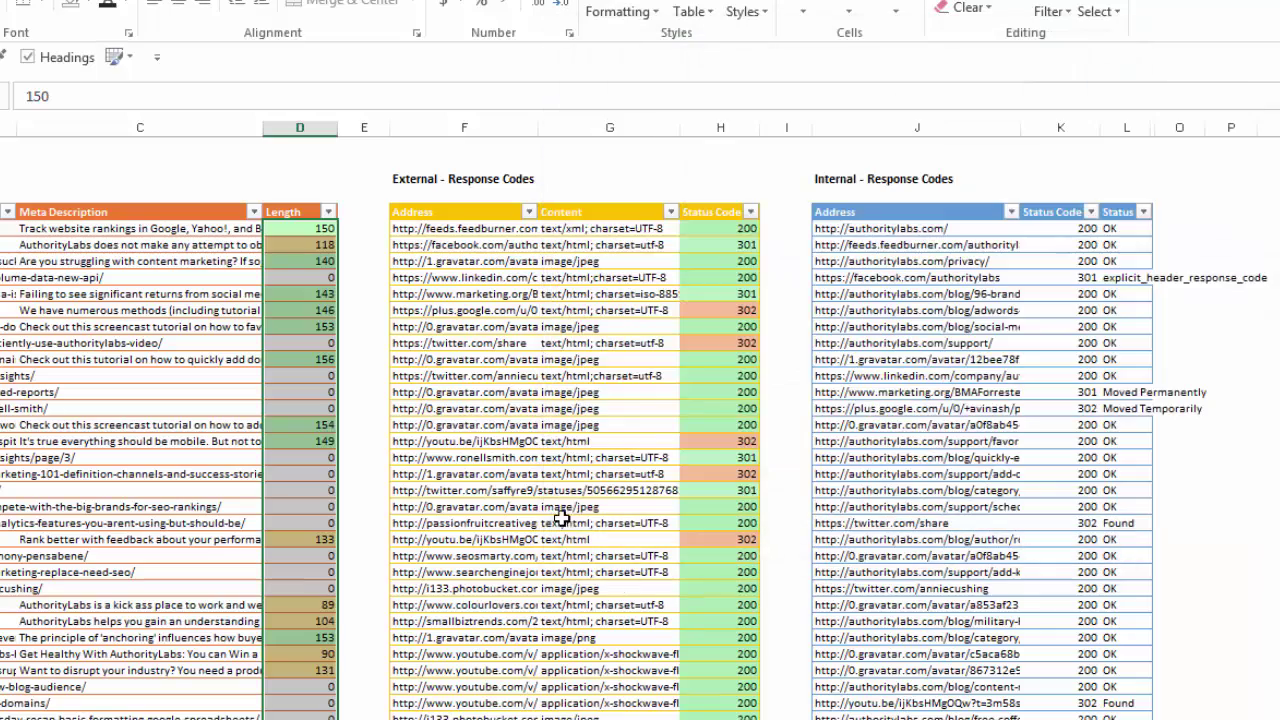
- Start a new rule for Length cells whose value equals 0
scroll(370, 560, down, 3)
scroll(375, 656, down, 5)
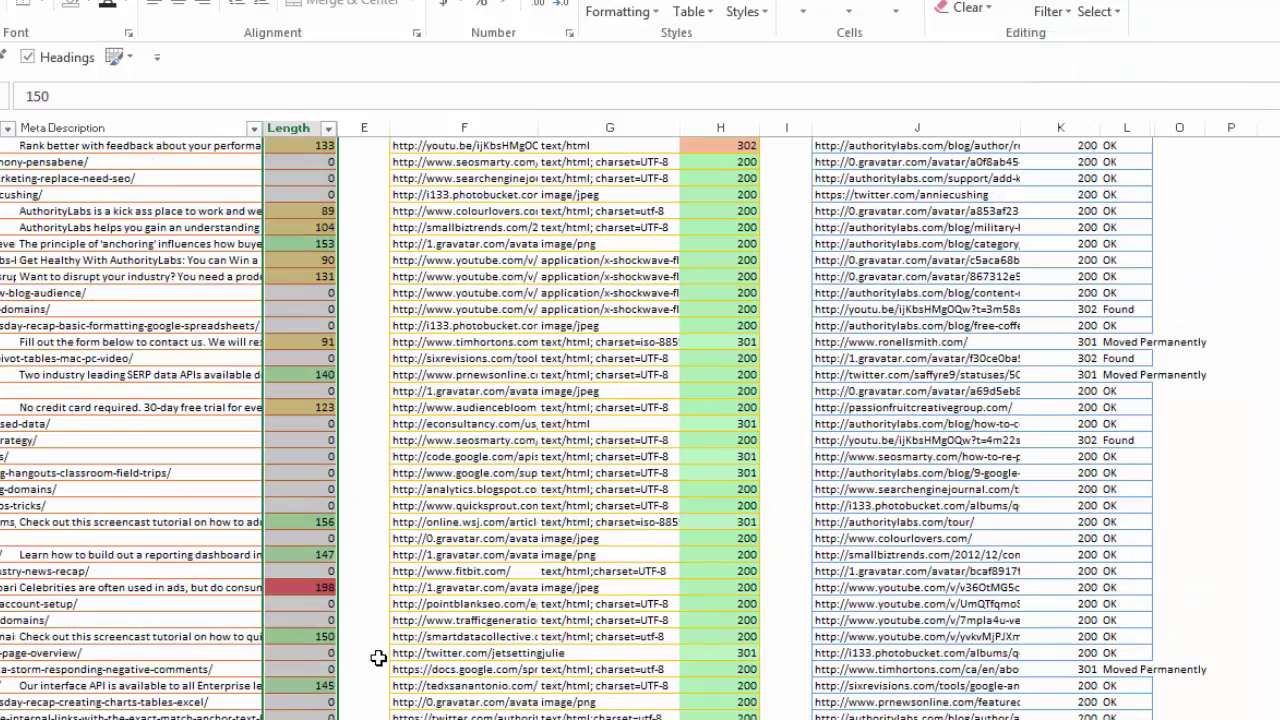
scroll(378, 657, down, 5)
scroll(378, 657, up, 3)
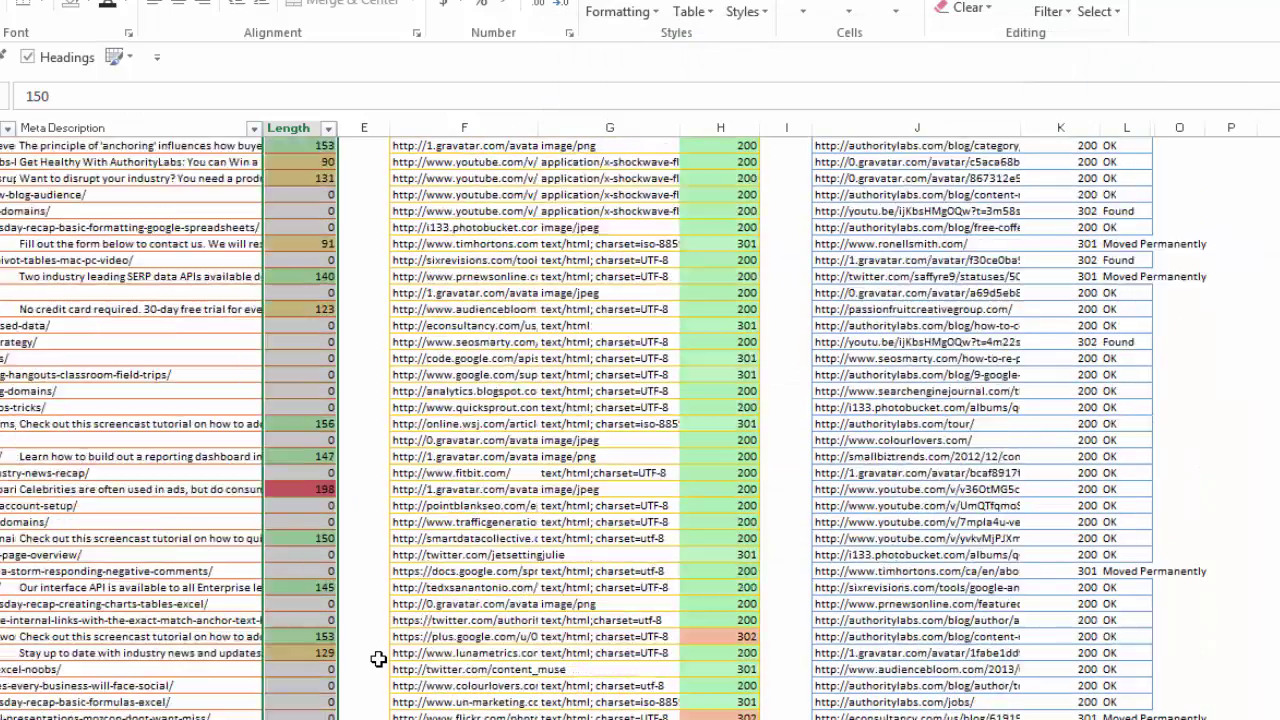
scroll(378, 657, up, 10)
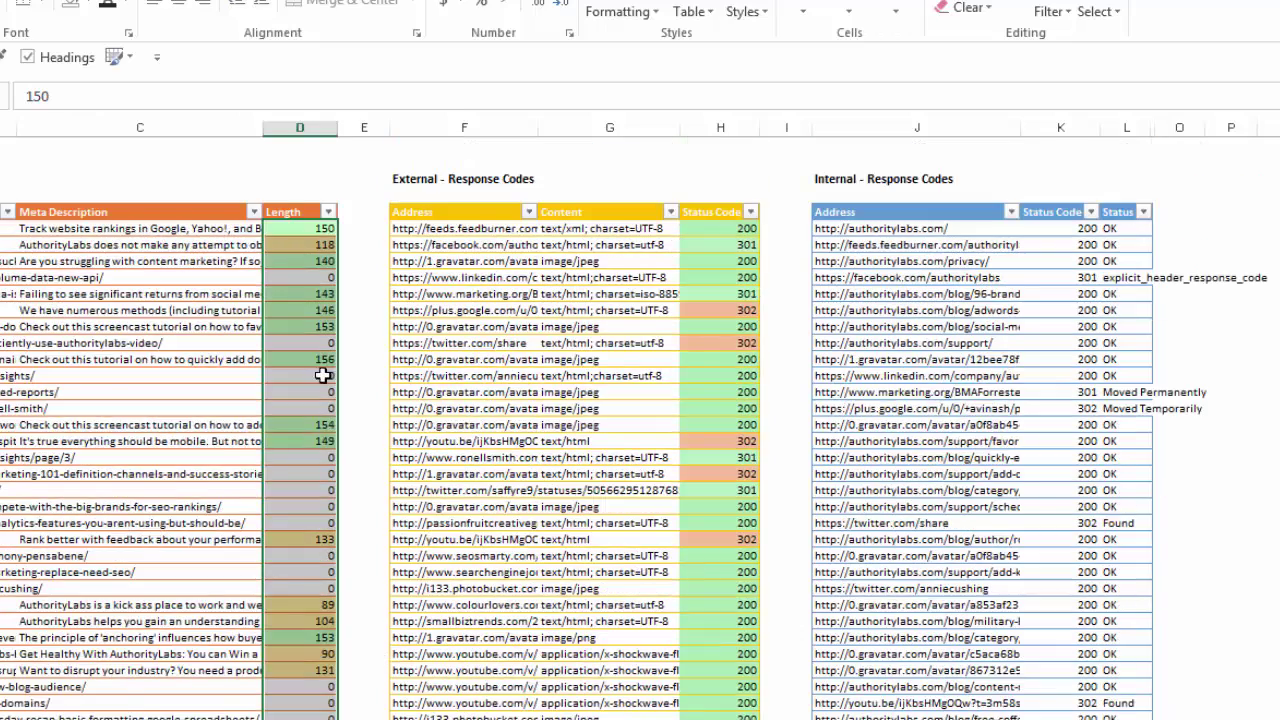
scroll(322, 376, down, 2)
scroll(320, 396, up, 2)
click(620, 11)
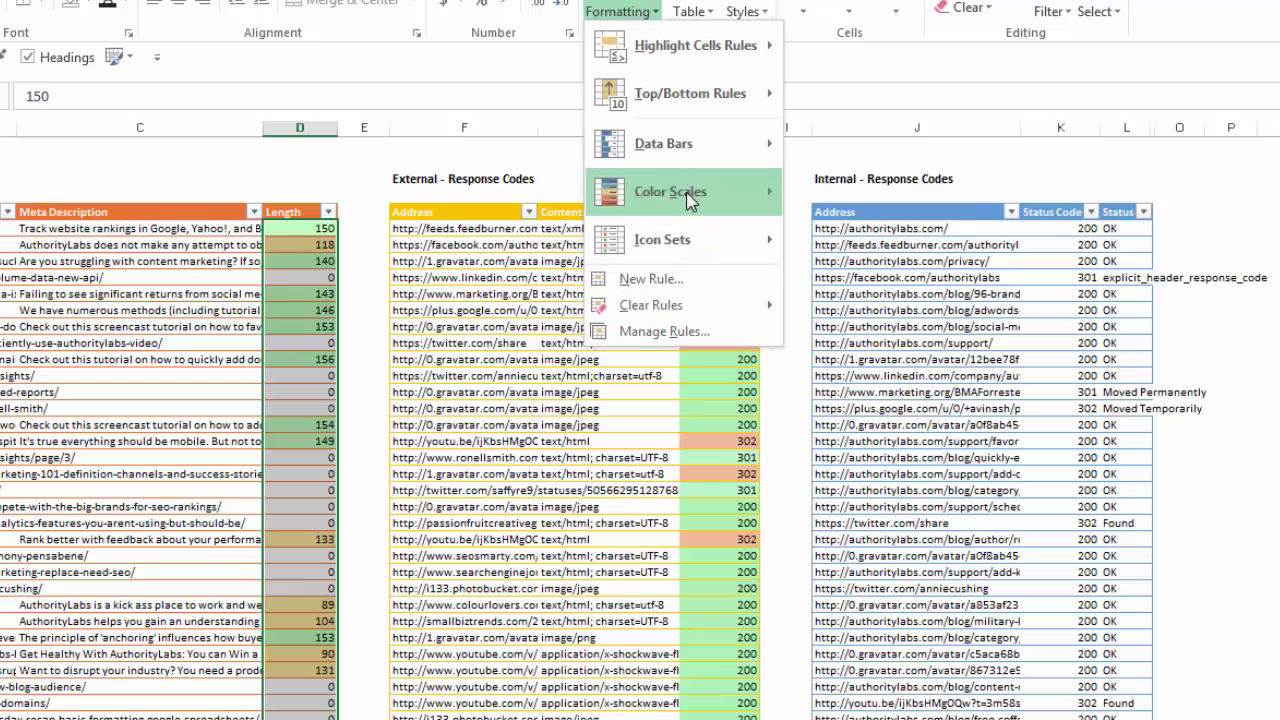
click(627, 279)
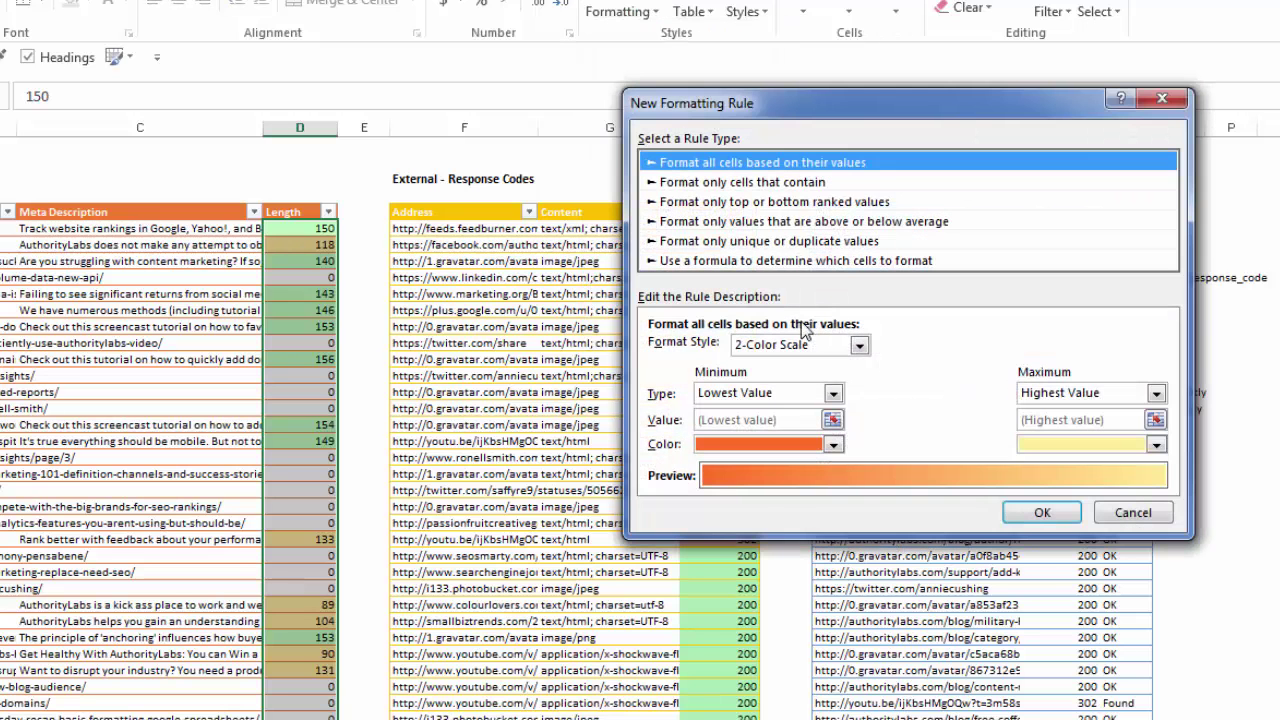
click(797, 184)
click(857, 362)
click(858, 400)
click(968, 350)
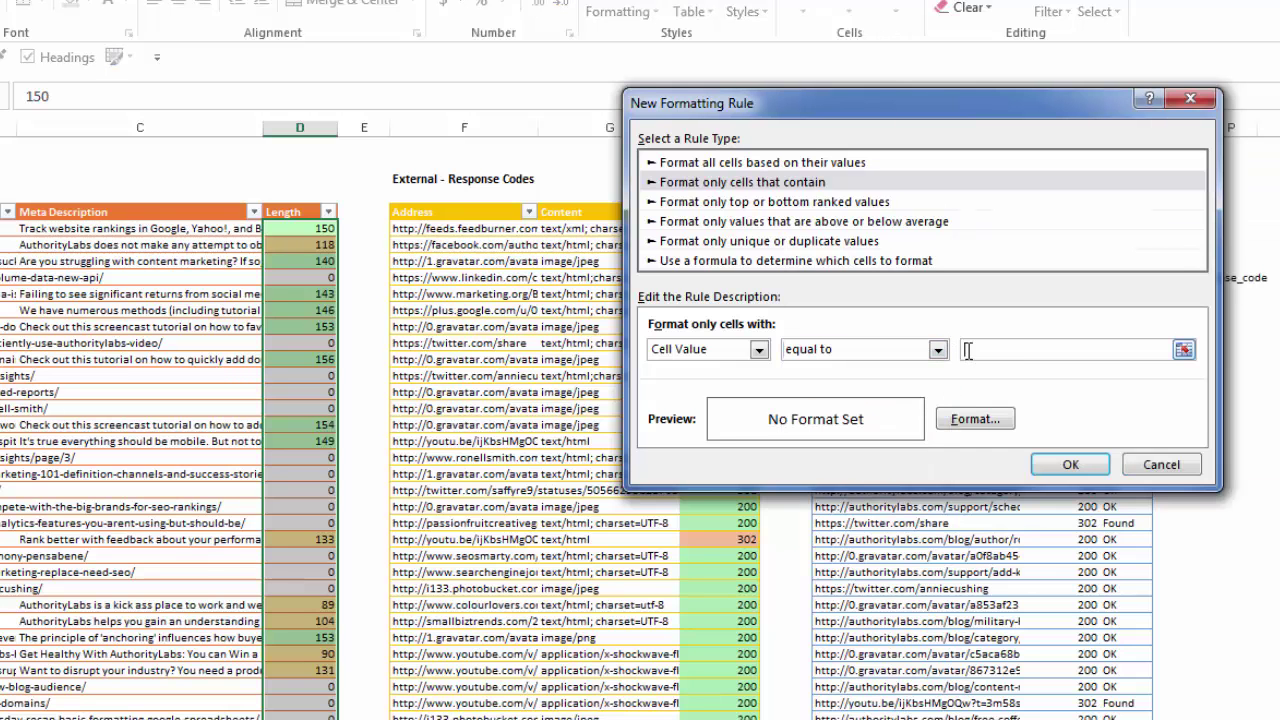
- Give the equal-to-0 rule a light orange fill and apply it
click(968, 420)
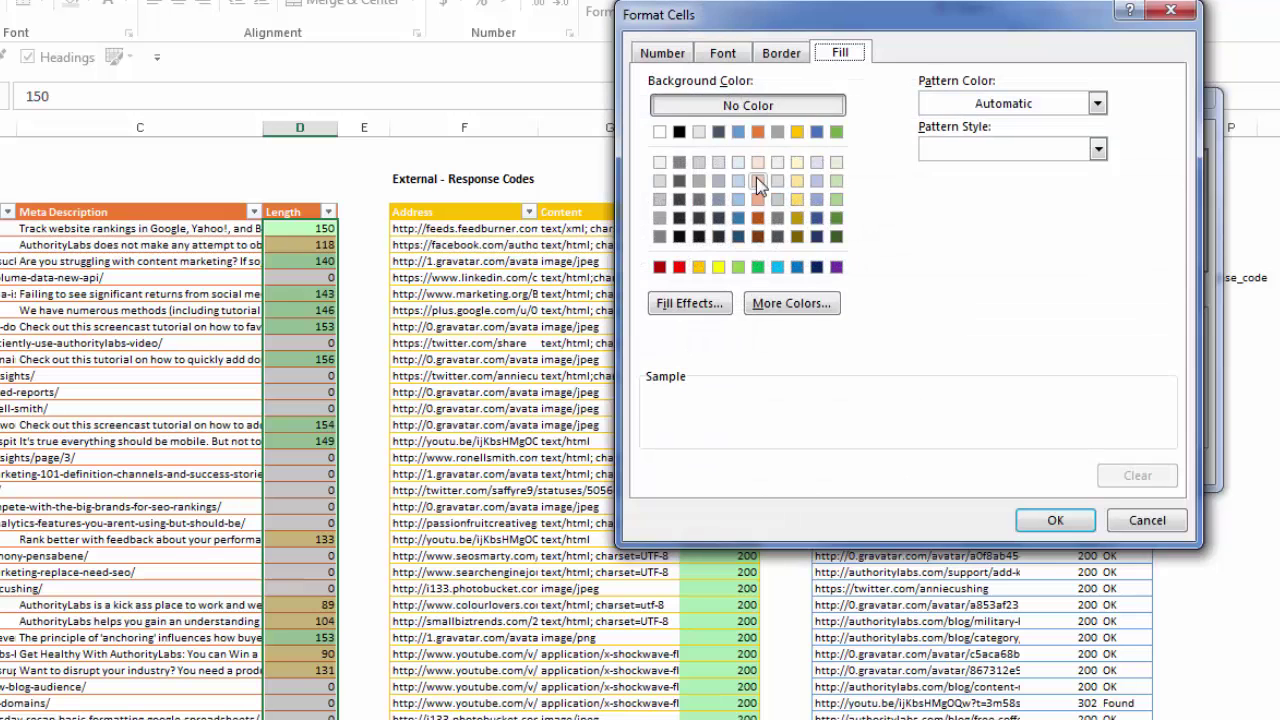
click(757, 181)
click(1045, 517)
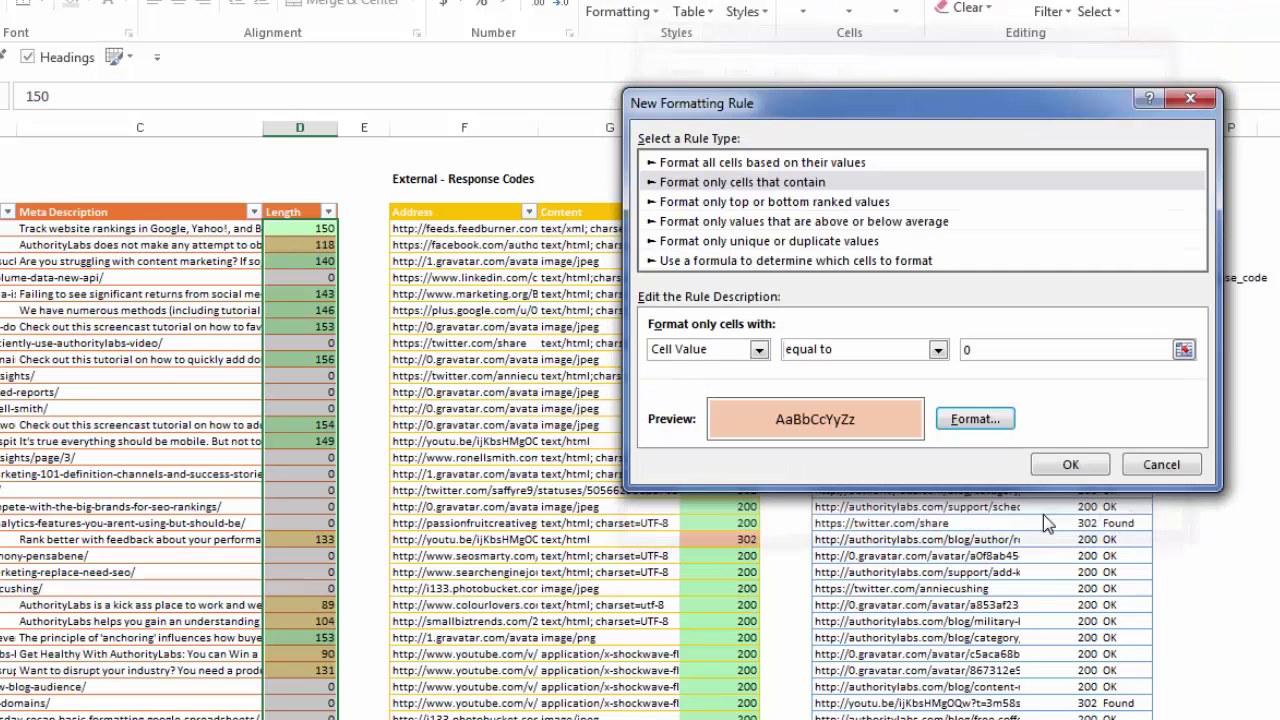
click(1106, 472)
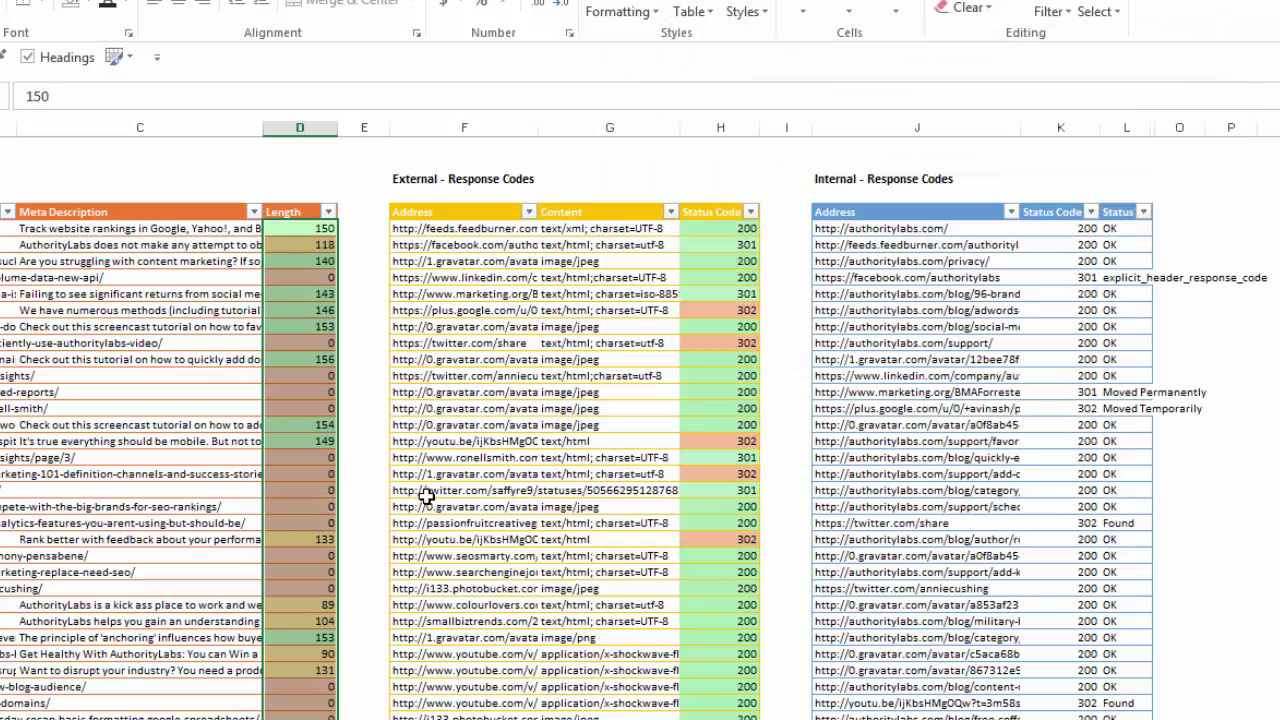
click(322, 472)
scroll(343, 560, down, 2)
scroll(343, 560, down, 2)
scroll(343, 560, up, 4)
click(328, 211)
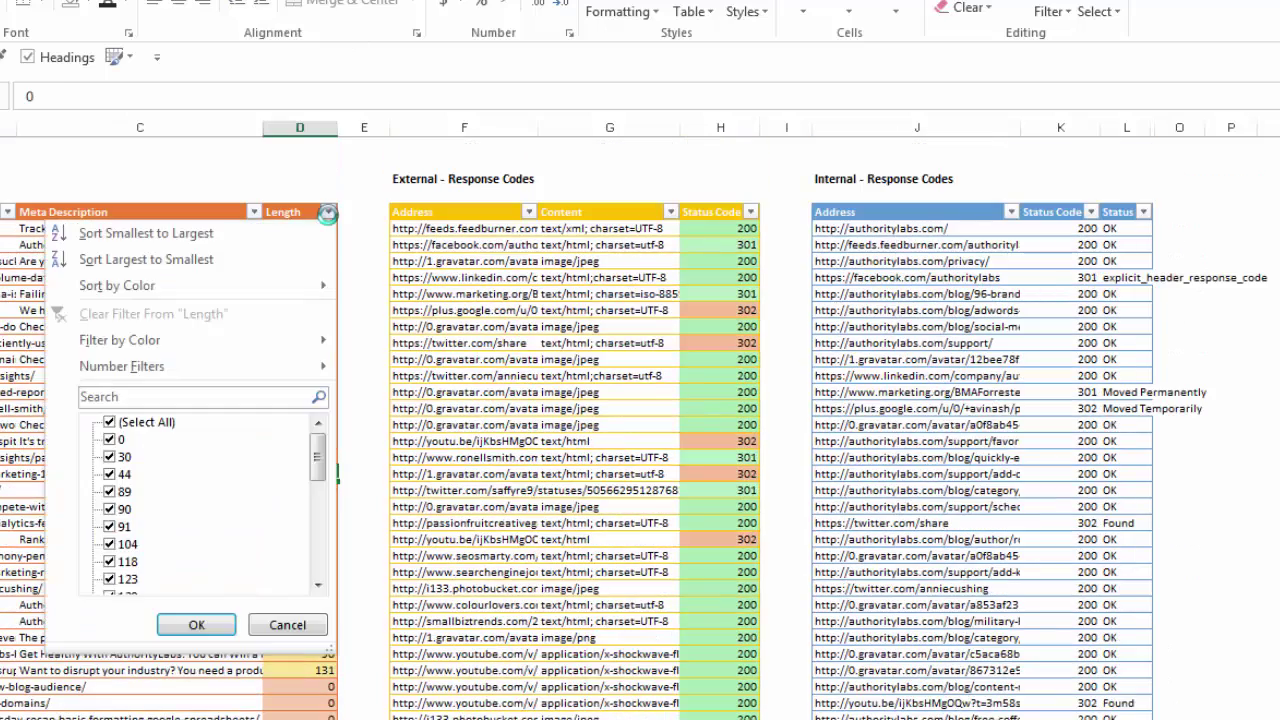
mouse_move(275, 343)
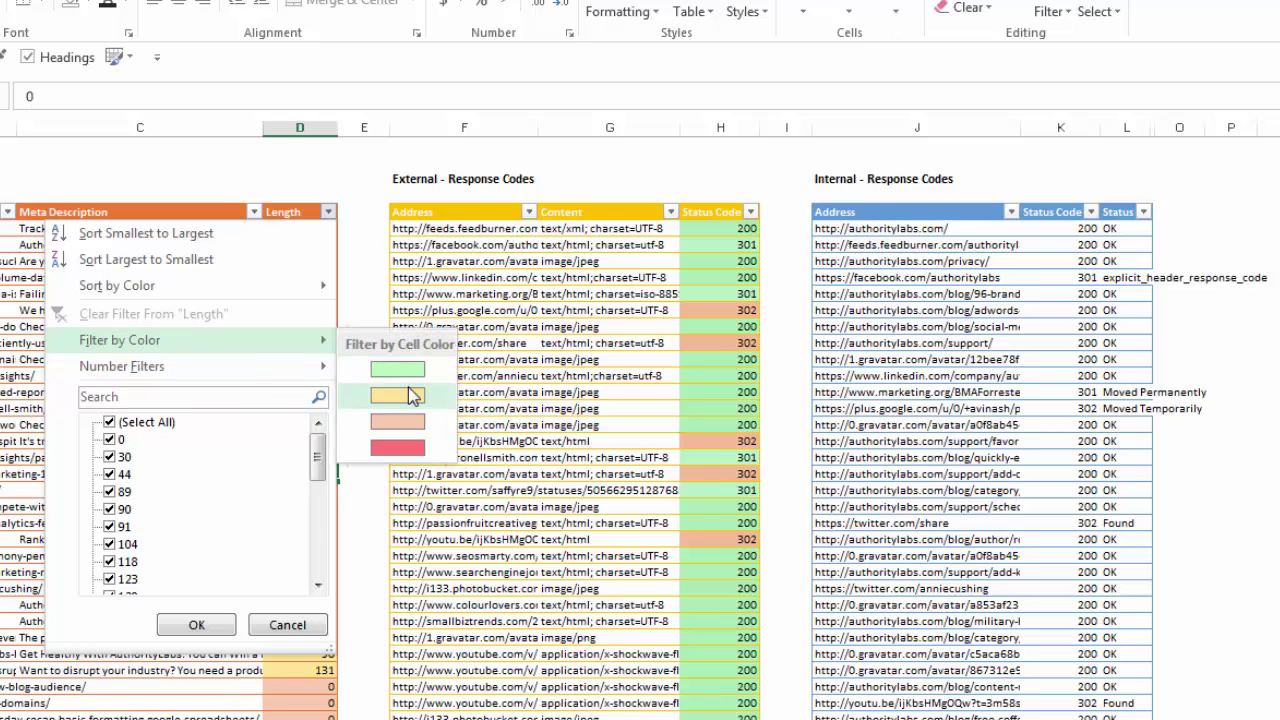
click(412, 449)
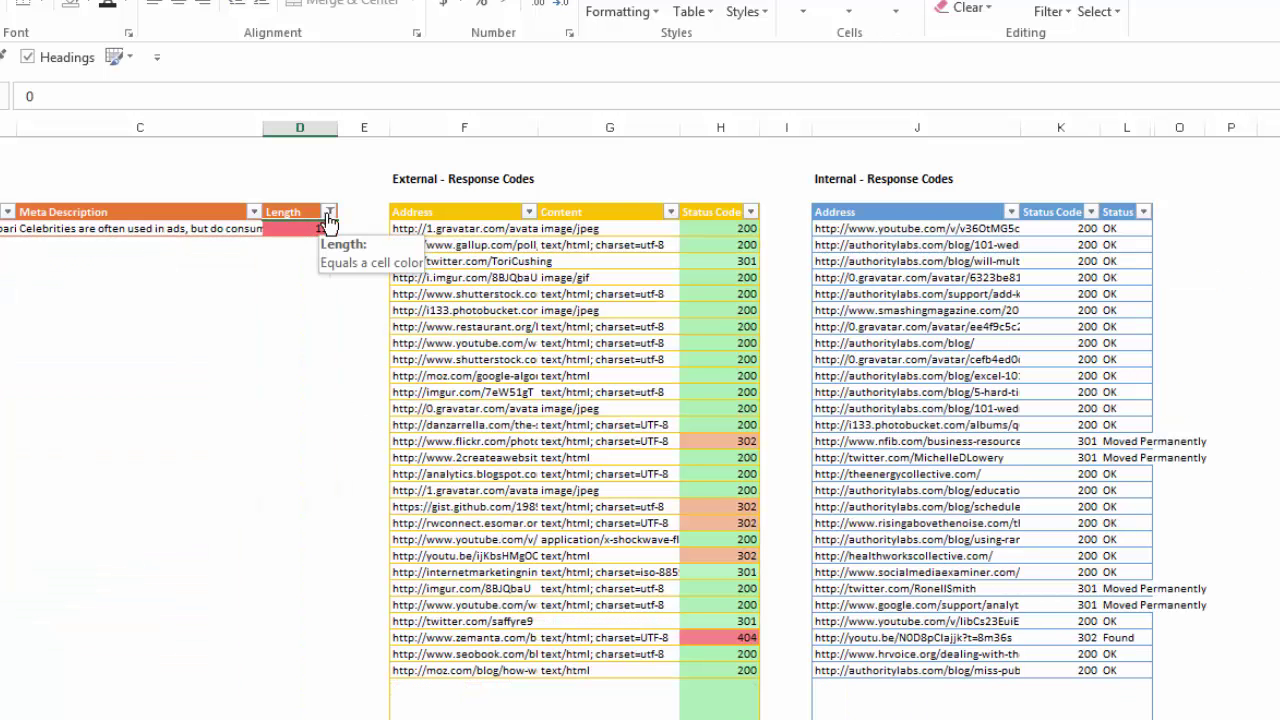
click(328, 214)
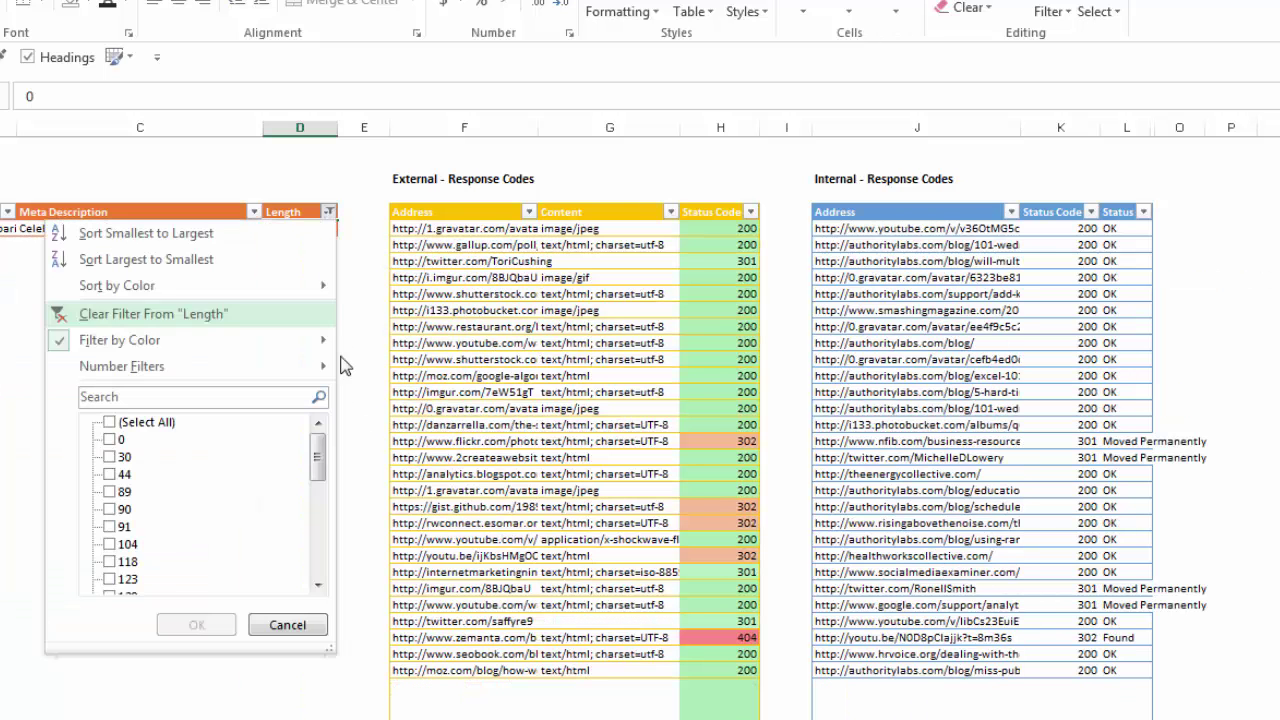
click(250, 315)
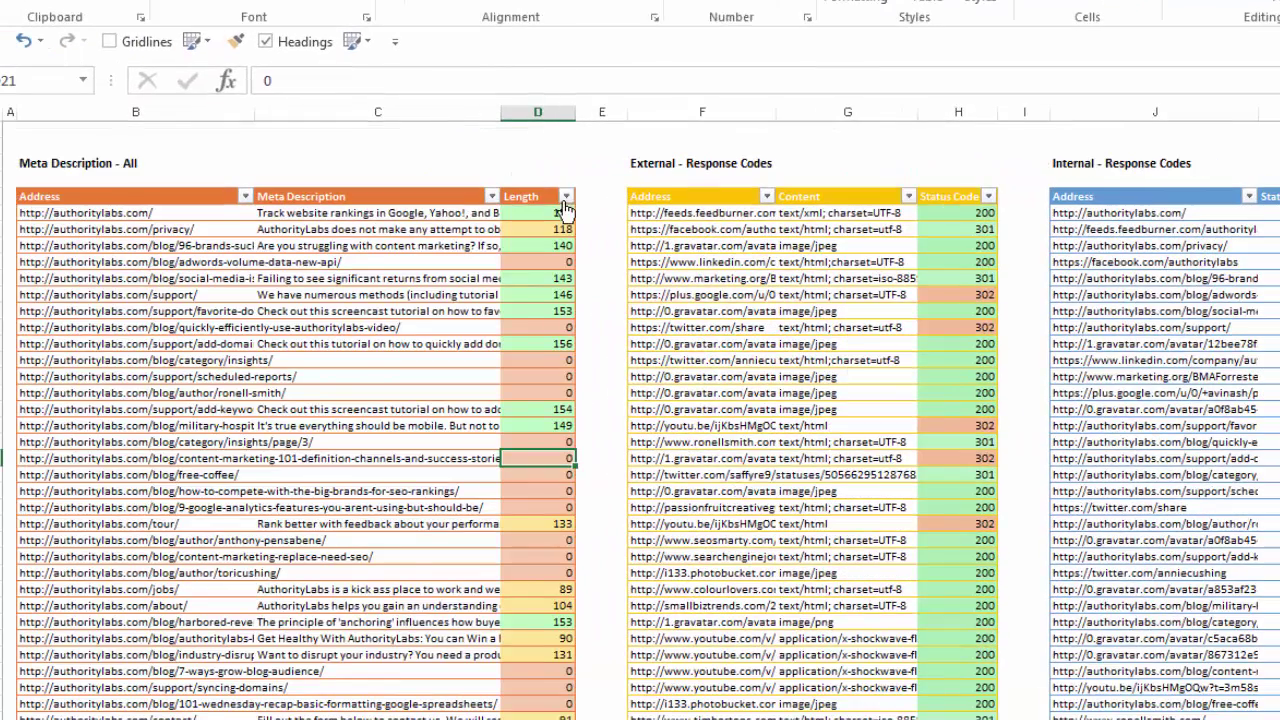
- Sort the table by Length cell colour with green cells on top
click(566, 197)
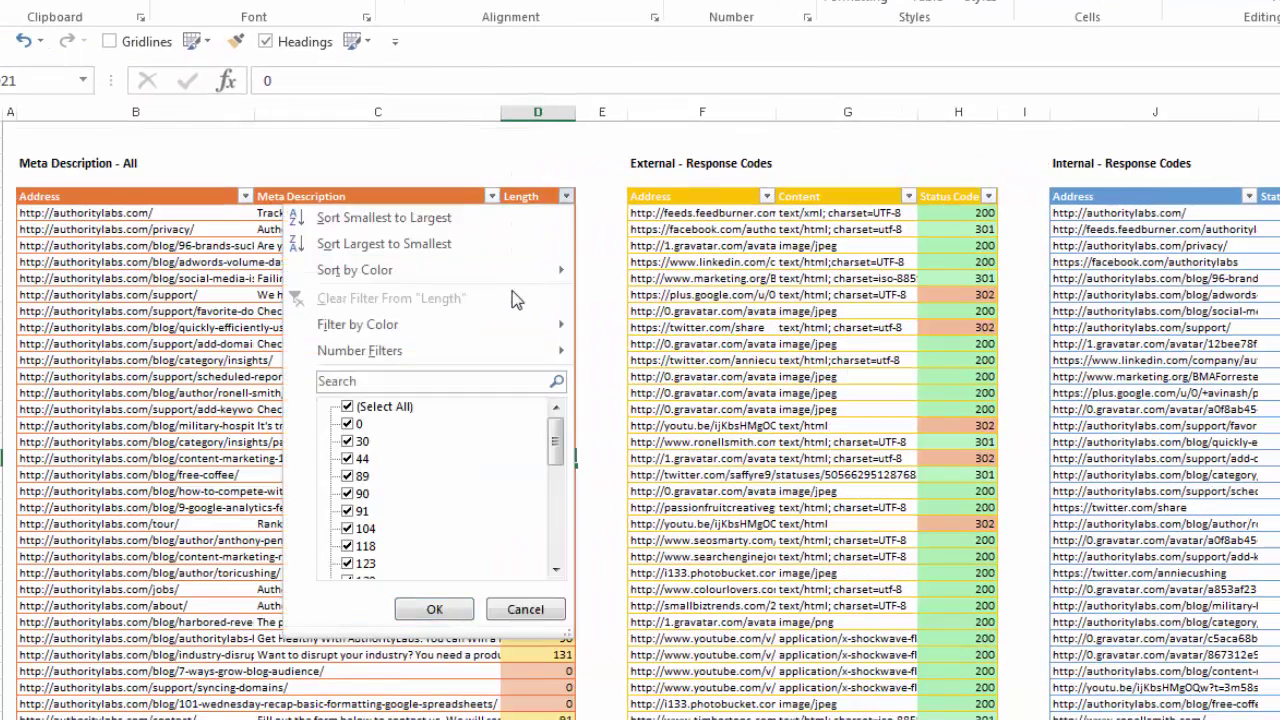
mouse_move(513, 272)
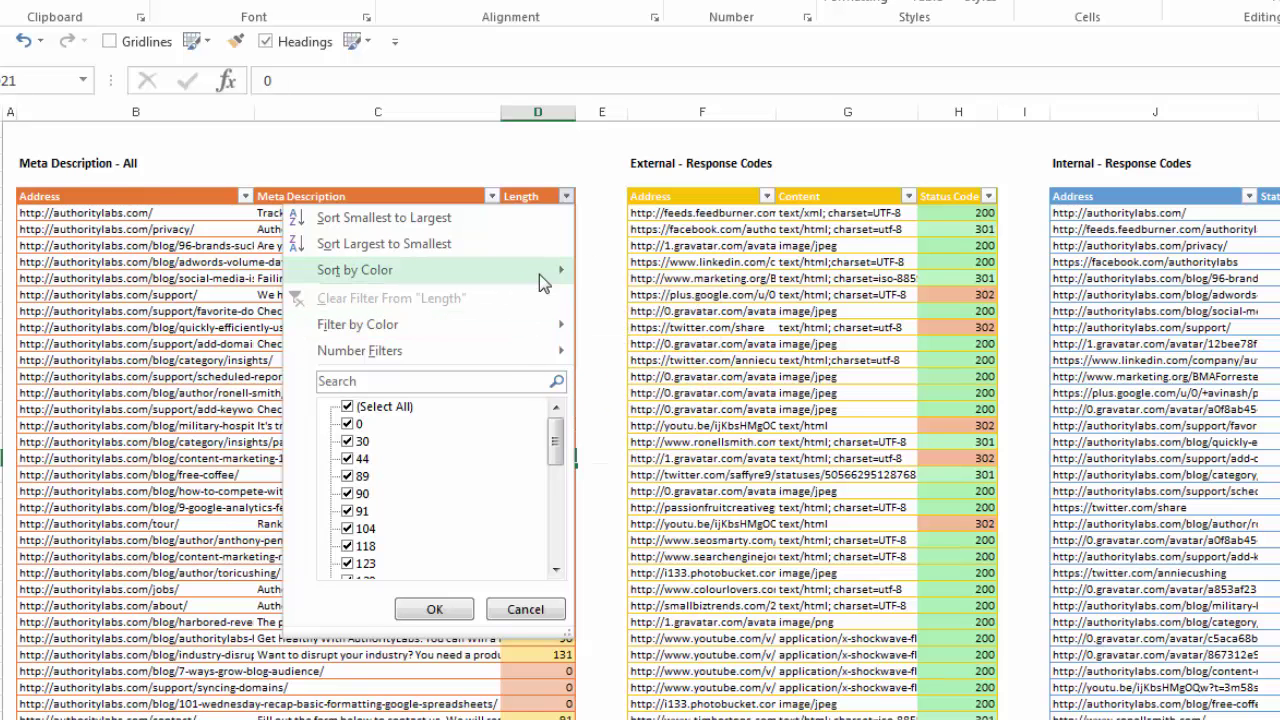
click(634, 300)
click(560, 292)
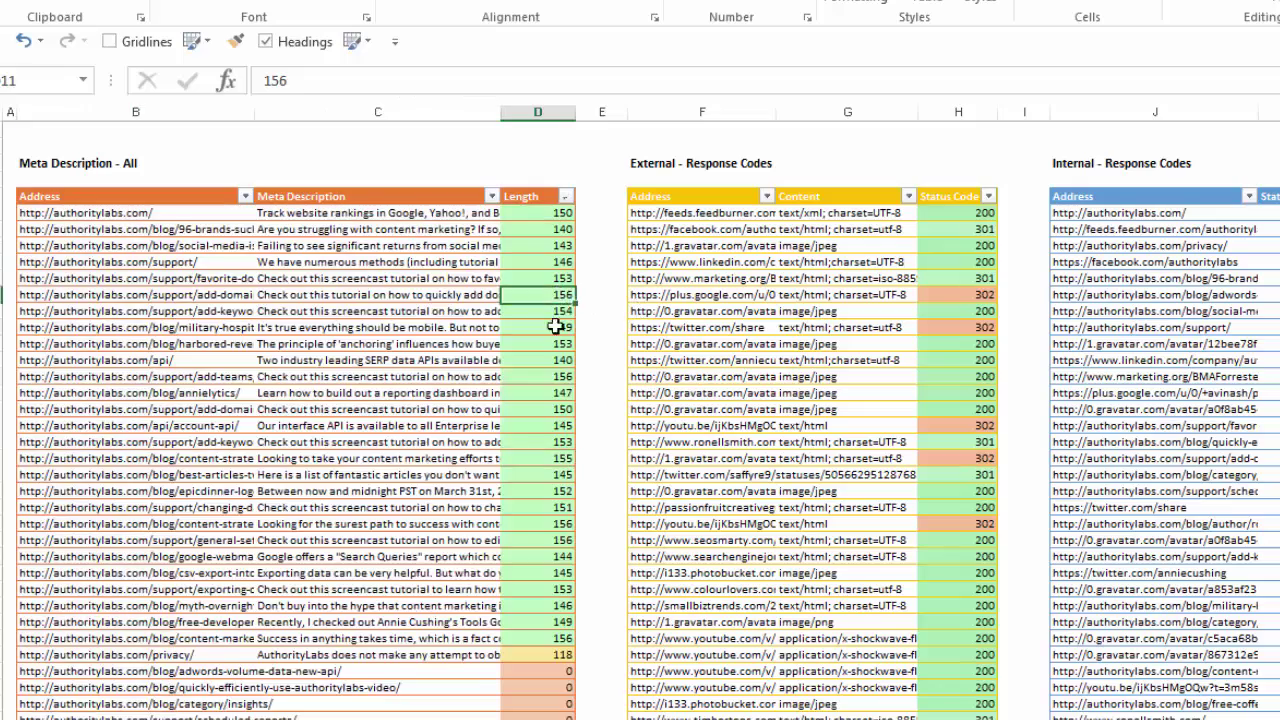
scroll(549, 420, down, 5)
scroll(548, 425, up, 8)
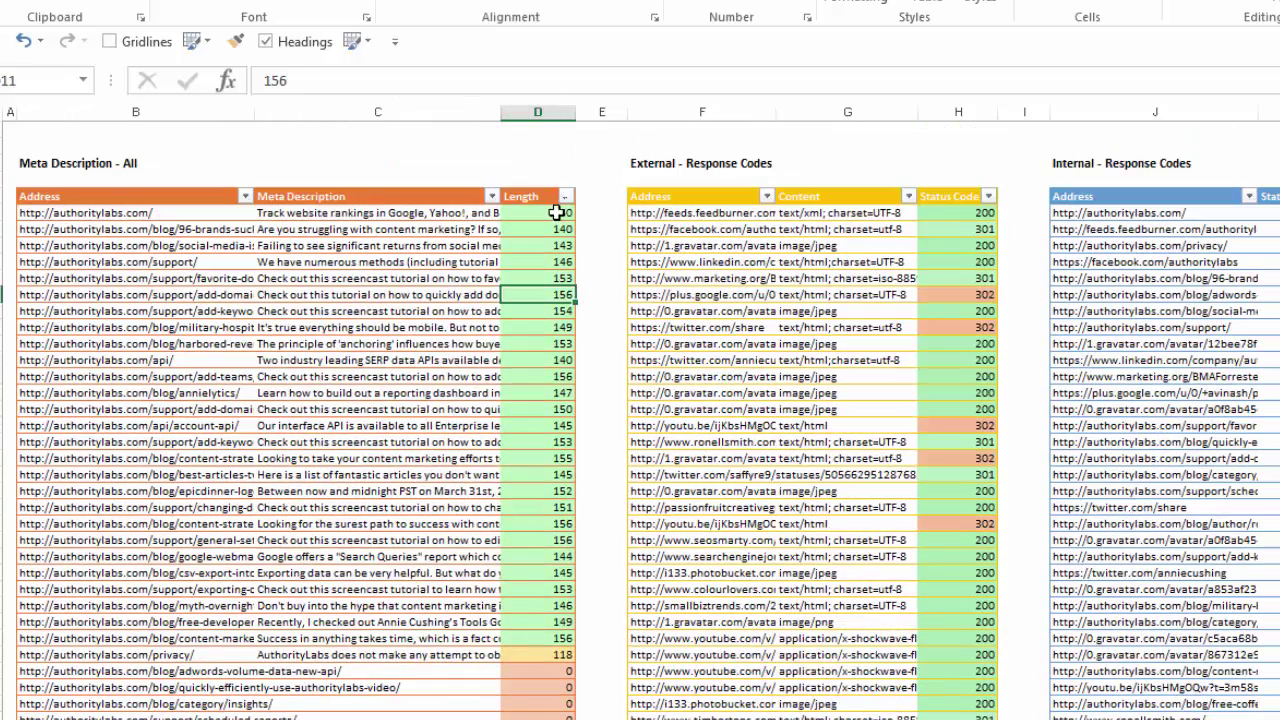
- Re-apply the green-first colour sort and check sorted values such as 152
click(565, 196)
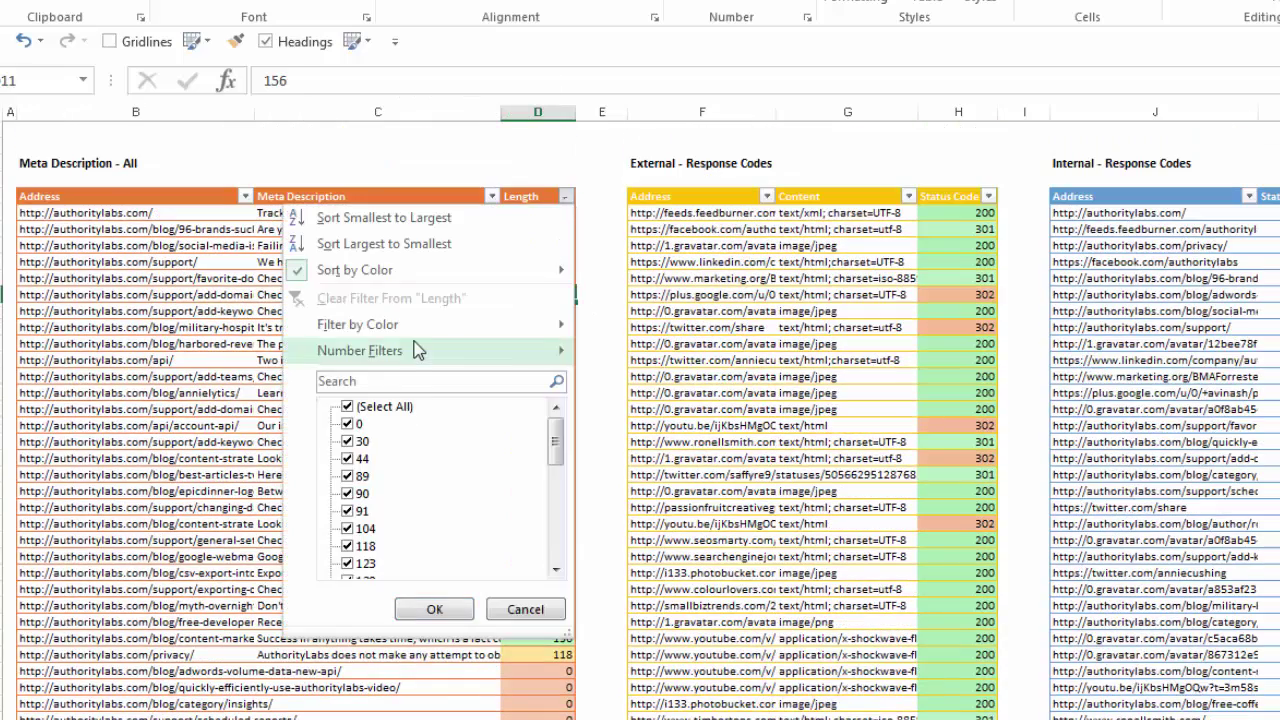
mouse_move(418, 350)
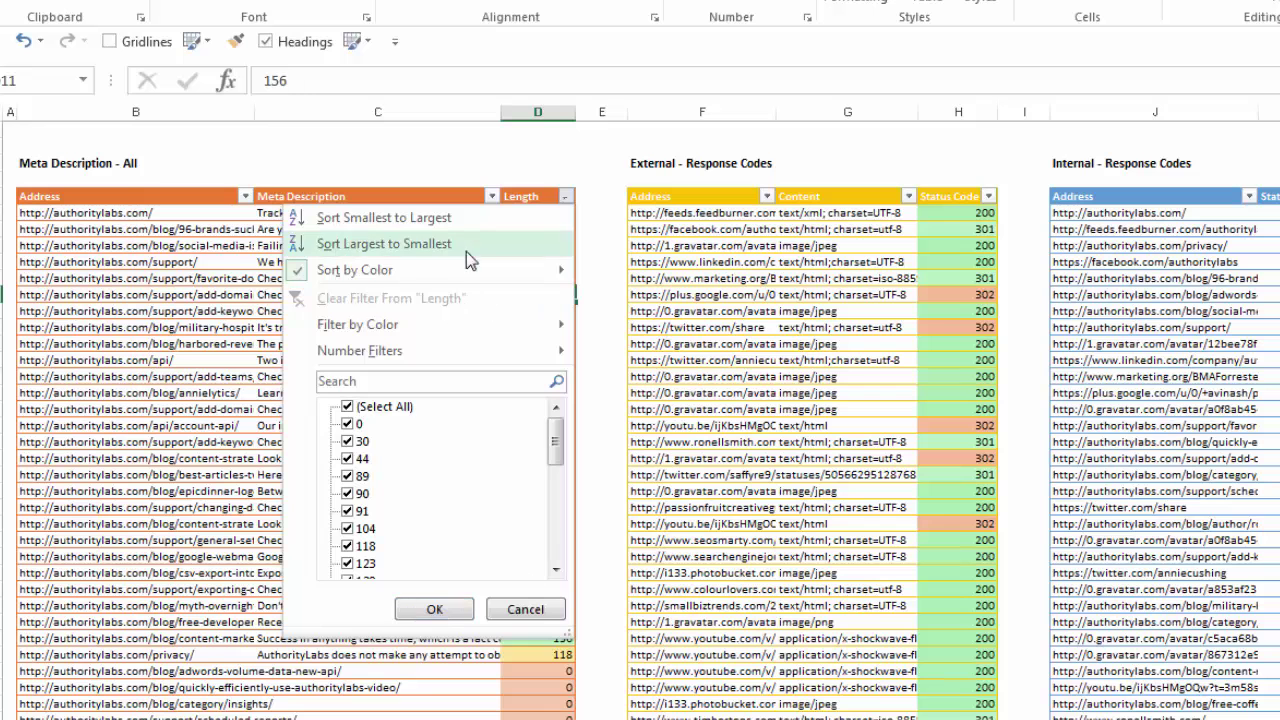
mouse_move(450, 270)
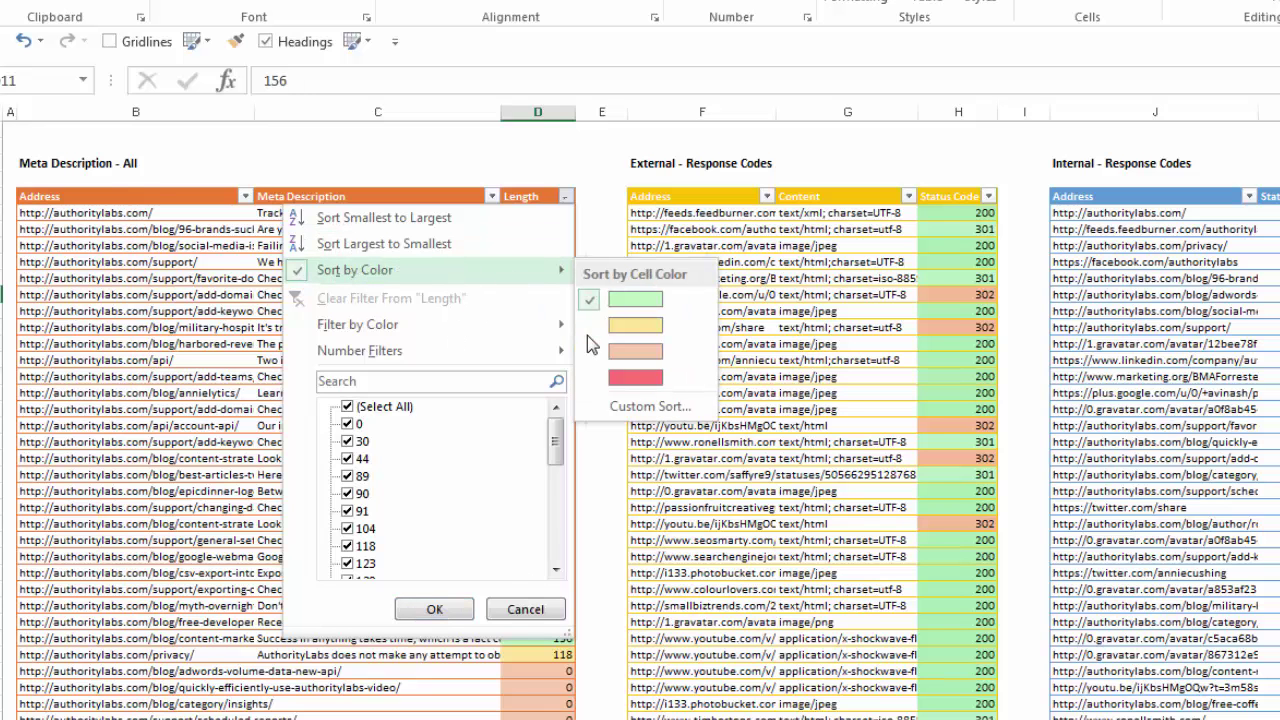
click(595, 300)
click(527, 487)
scroll(527, 487, down, 4)
scroll(526, 486, up, 4)
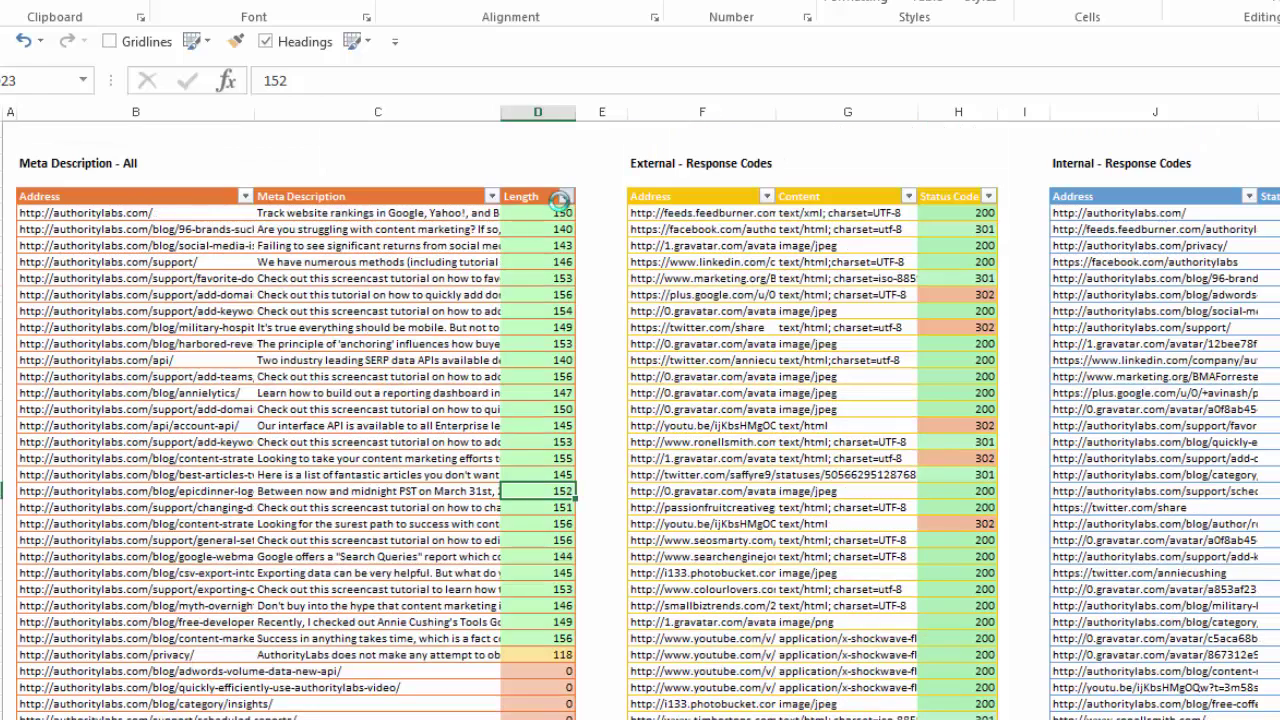
click(566, 197)
- Add a second custom sort level on the Length column
mouse_move(548, 280)
click(612, 408)
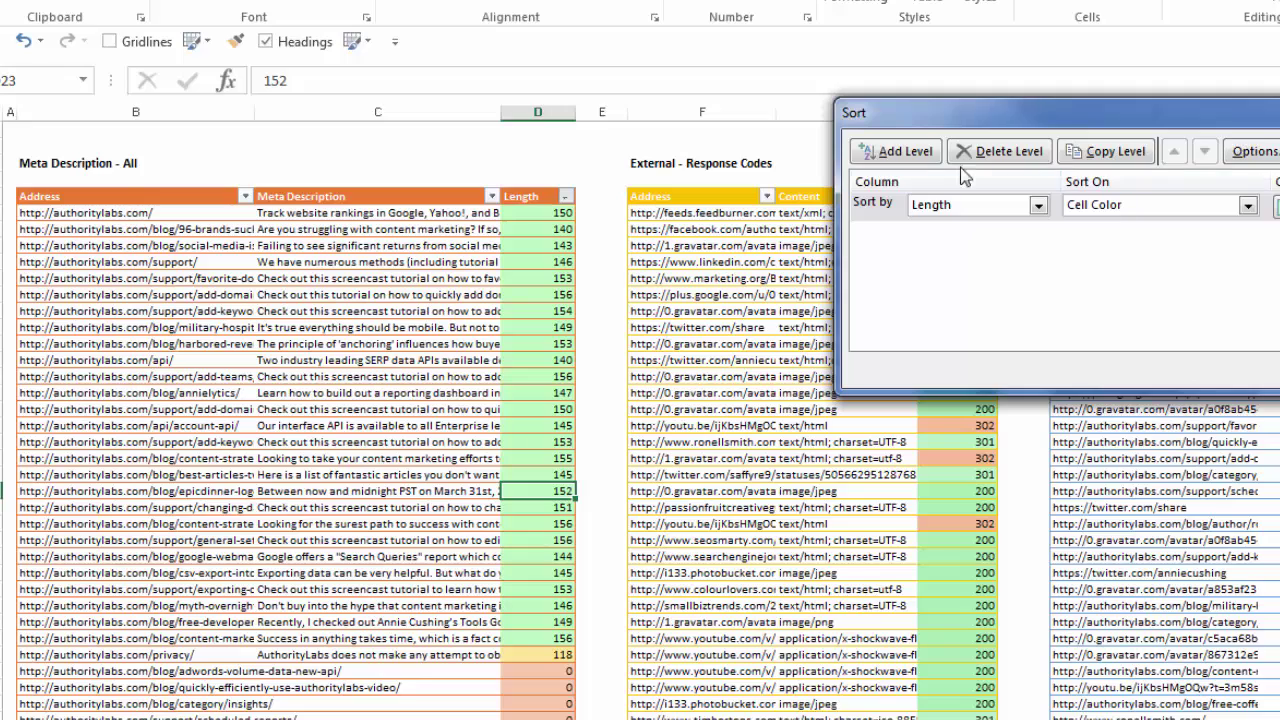
click(932, 157)
click(1038, 232)
click(925, 281)
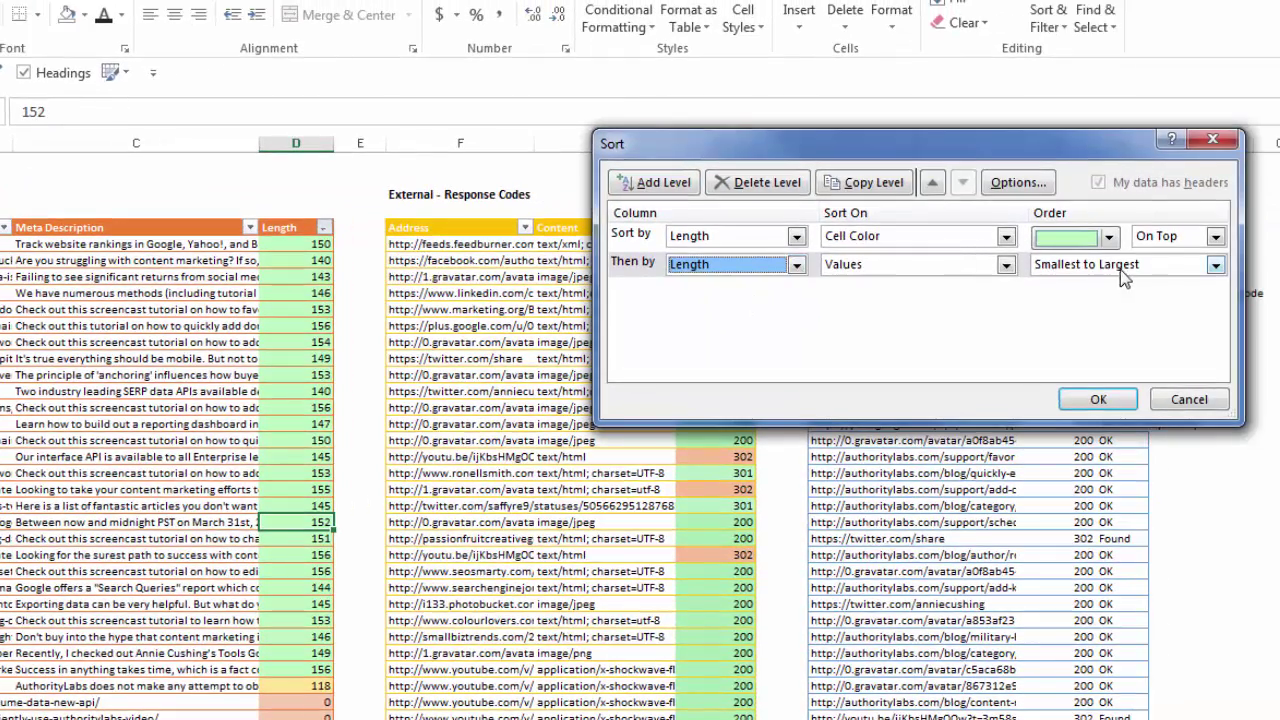
click(736, 264)
click(736, 264)
- Set the second level to sort on cell colour with yellow on top, and apply it
click(1006, 264)
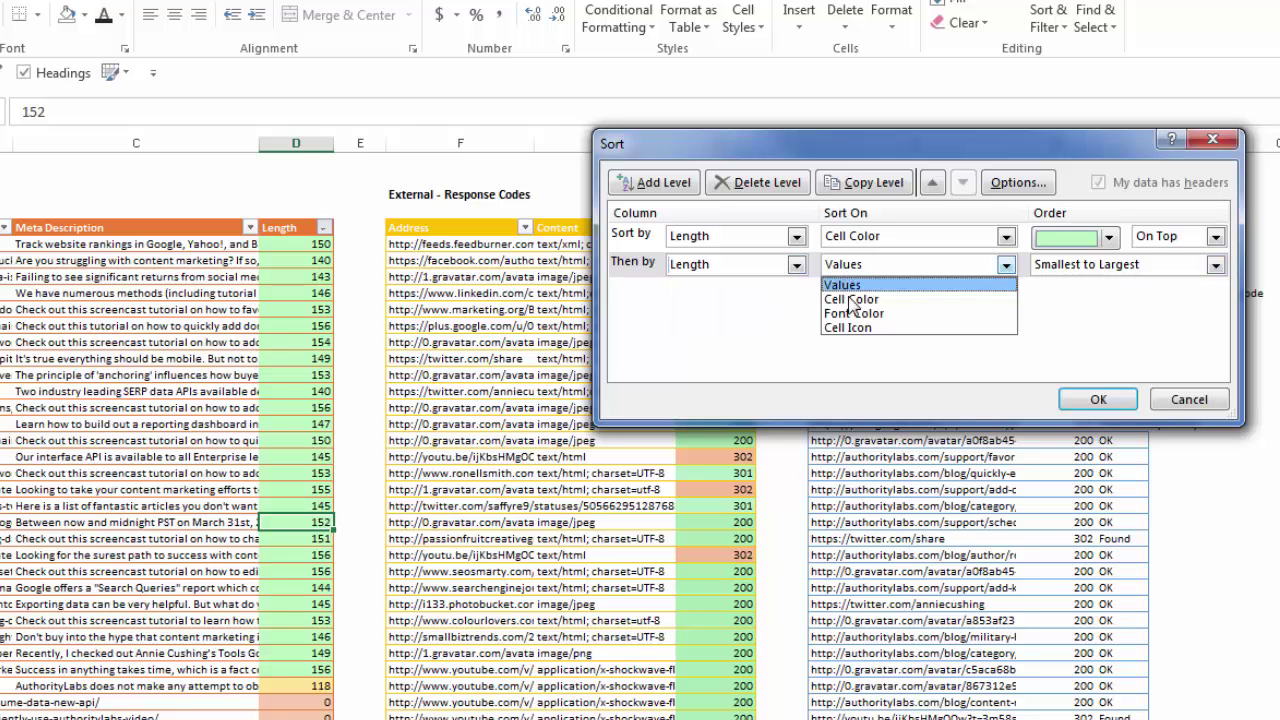
click(855, 313)
click(855, 268)
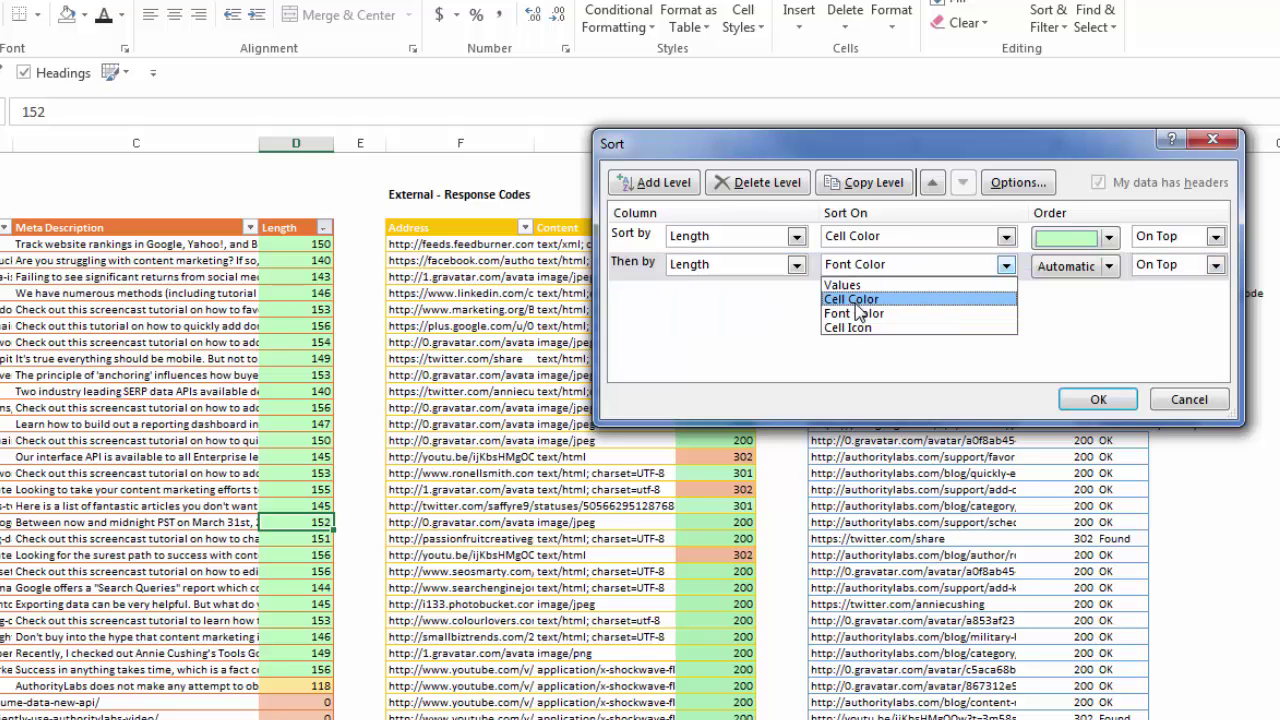
click(851, 299)
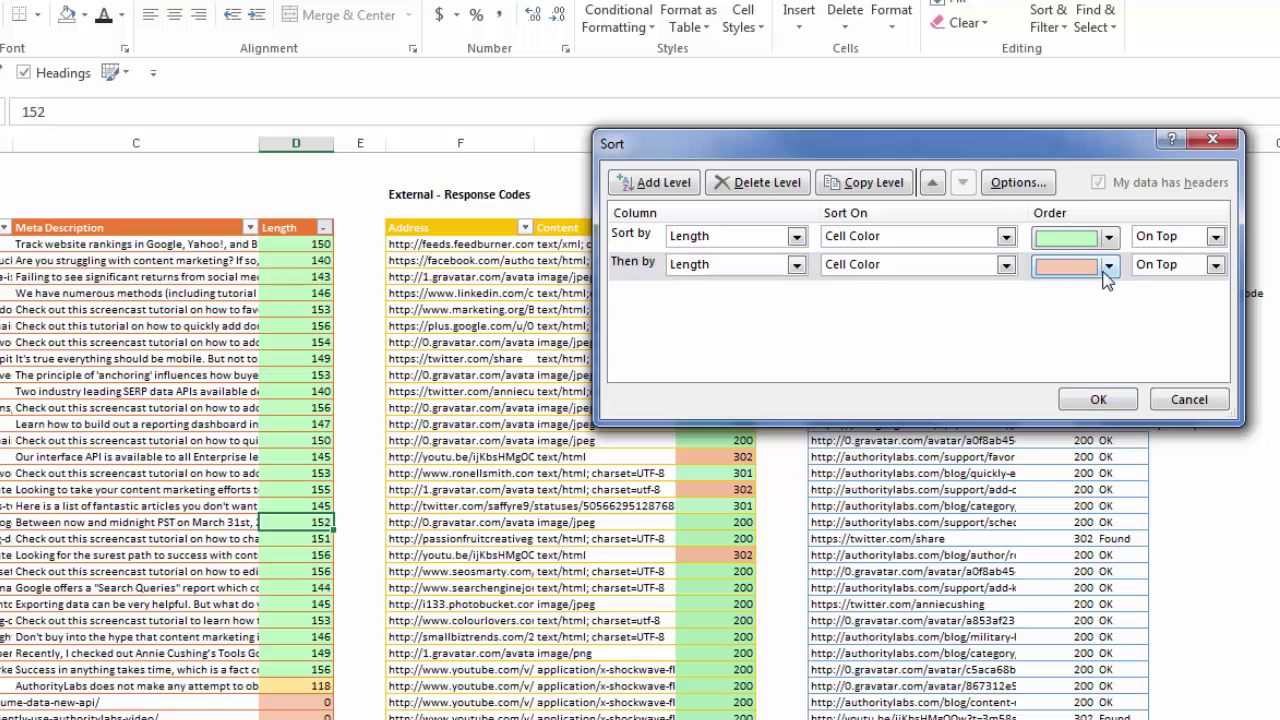
click(1109, 266)
click(1076, 293)
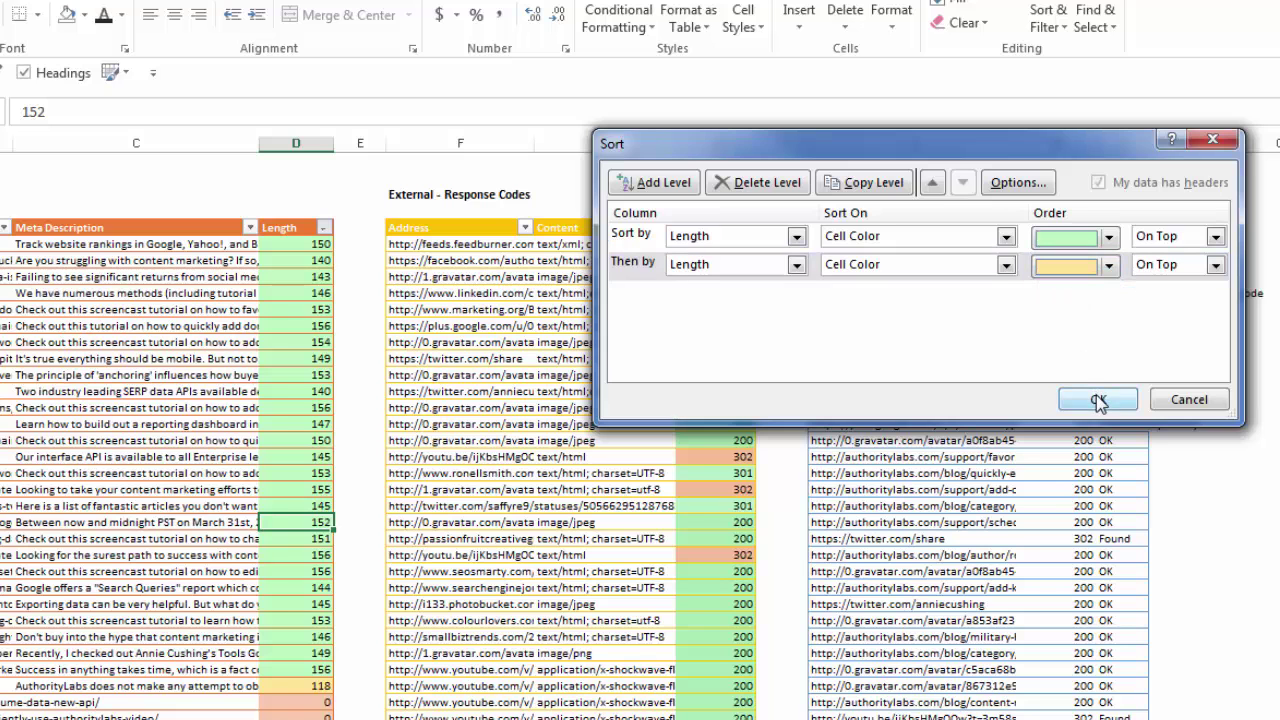
click(1098, 400)
scroll(414, 374, down, 4)
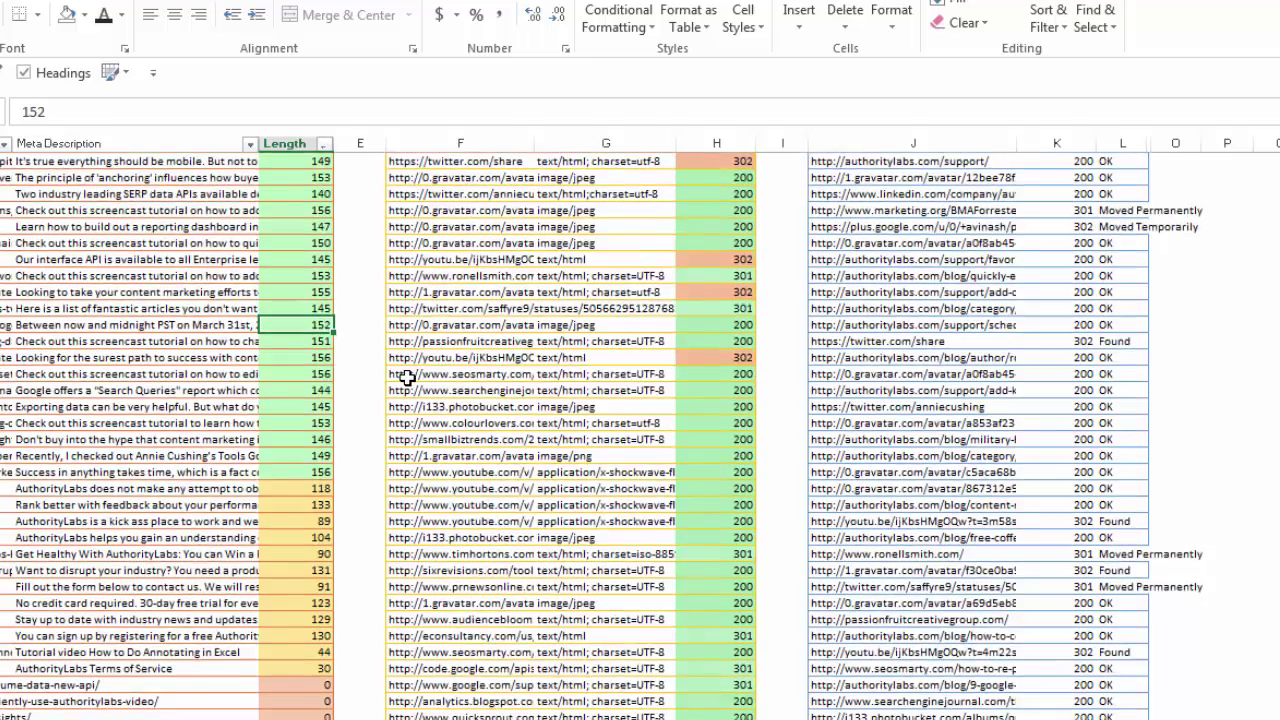
scroll(408, 375, up, 4)
click(240, 340)
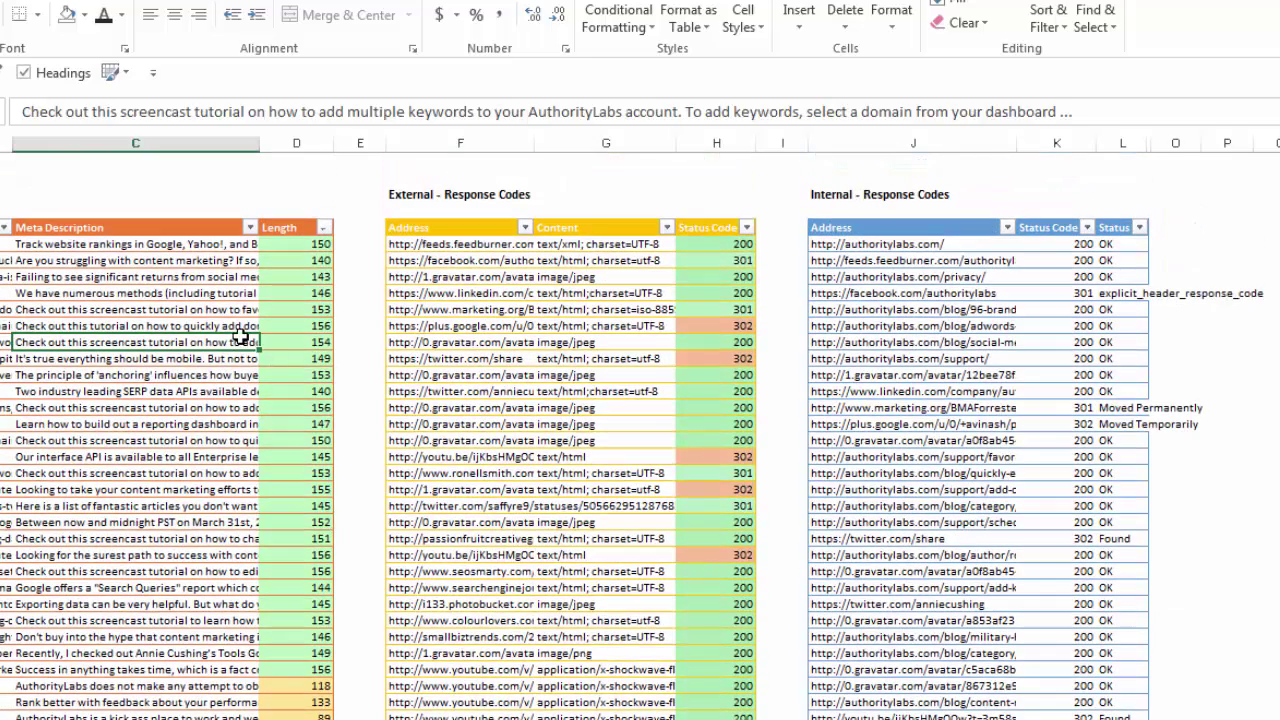
scroll(340, 385, down, 3)
scroll(342, 407, up, 3)
click(962, 424)
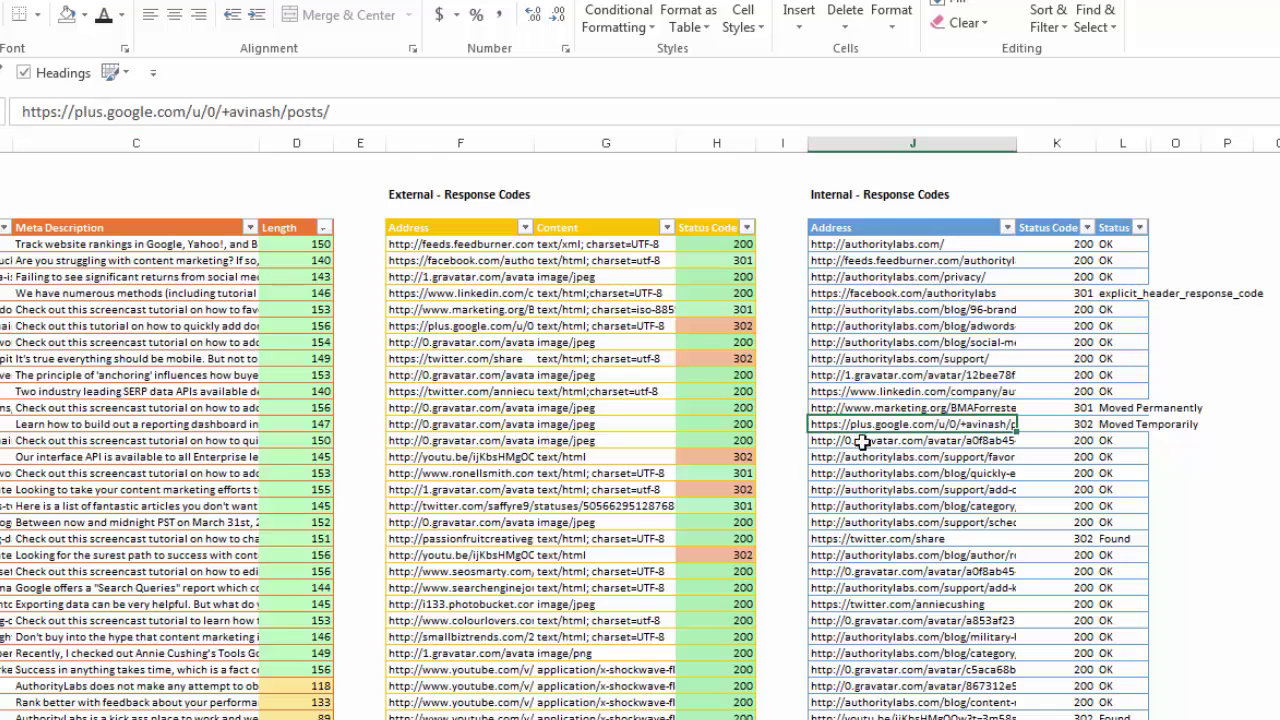
scroll(640, 540, down, 2)
scroll(572, 546, up, 2)
scroll(460, 420, down, 2)
scroll(620, 385, up, 2)
click(697, 343)
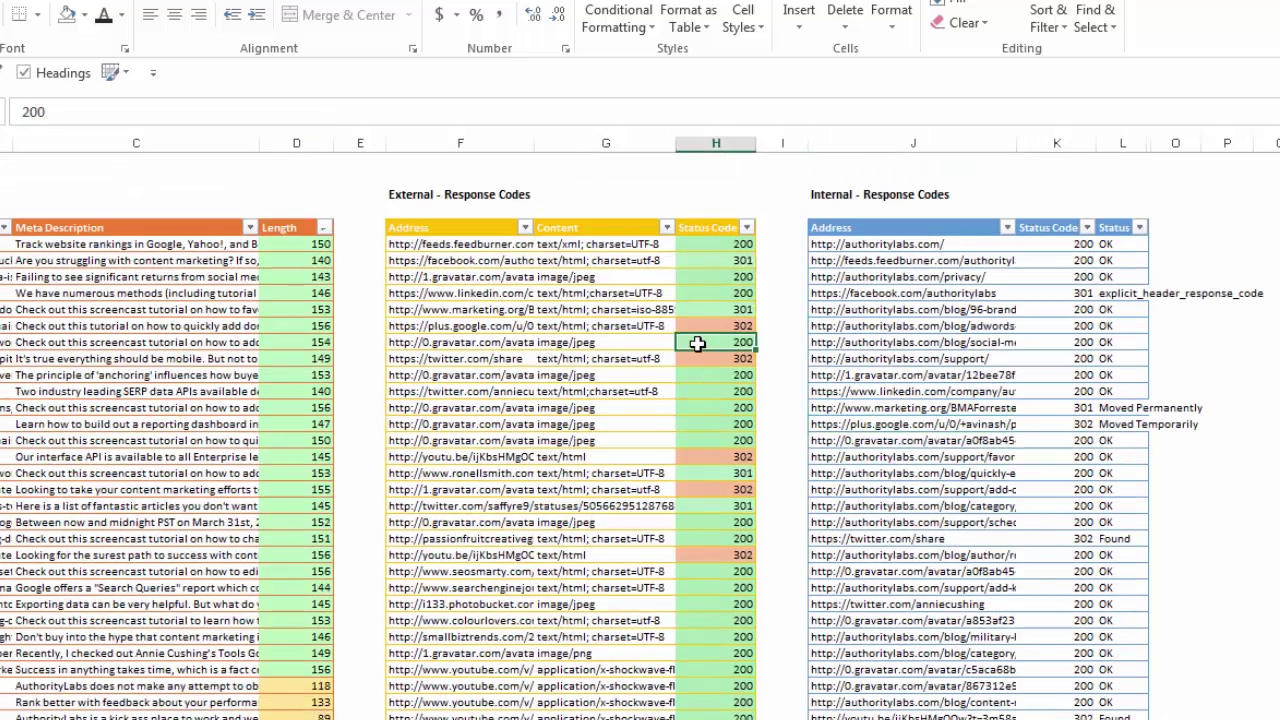
key(Down)
scroll(177, 614, down, 10)
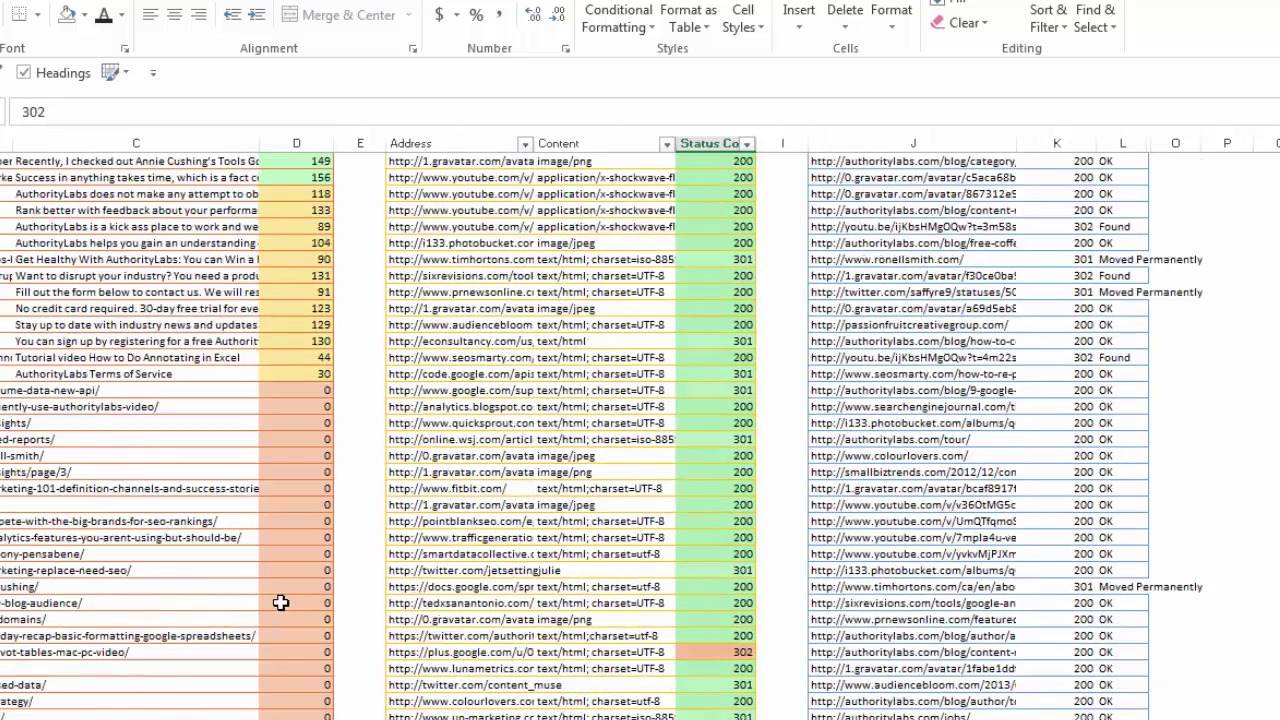
scroll(281, 602, down, 8)
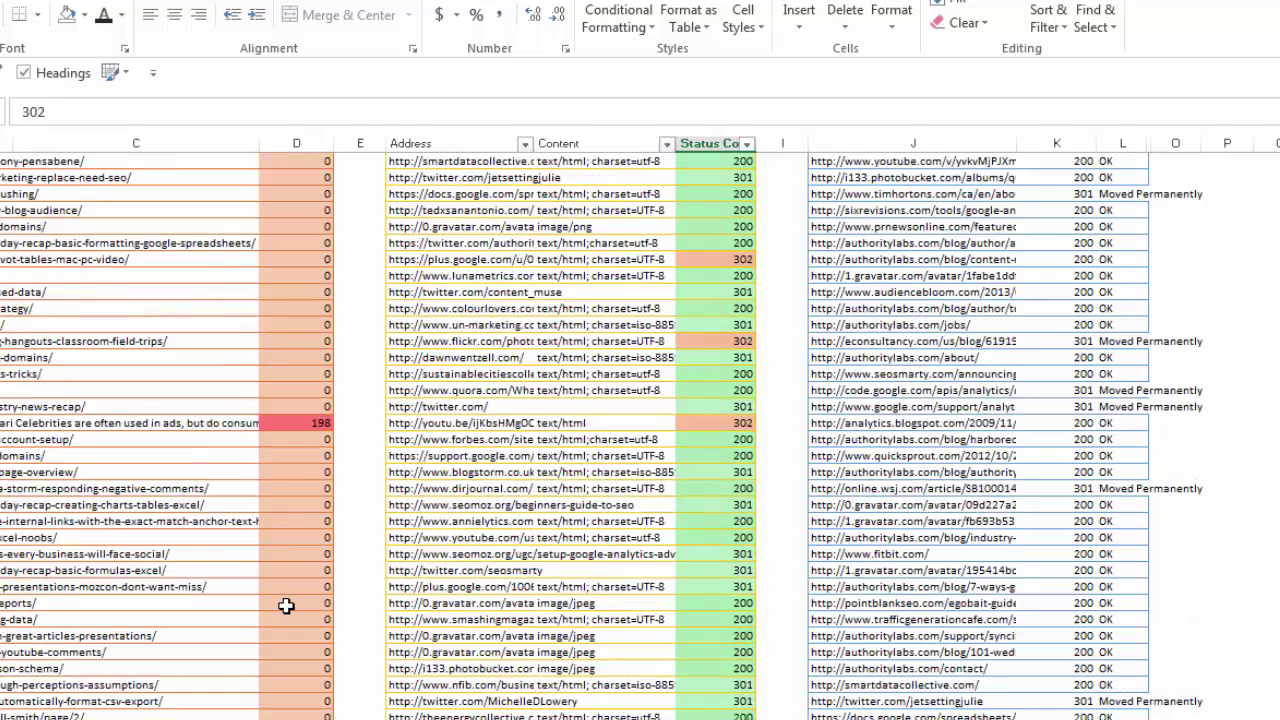
scroll(286, 606, up, 18)
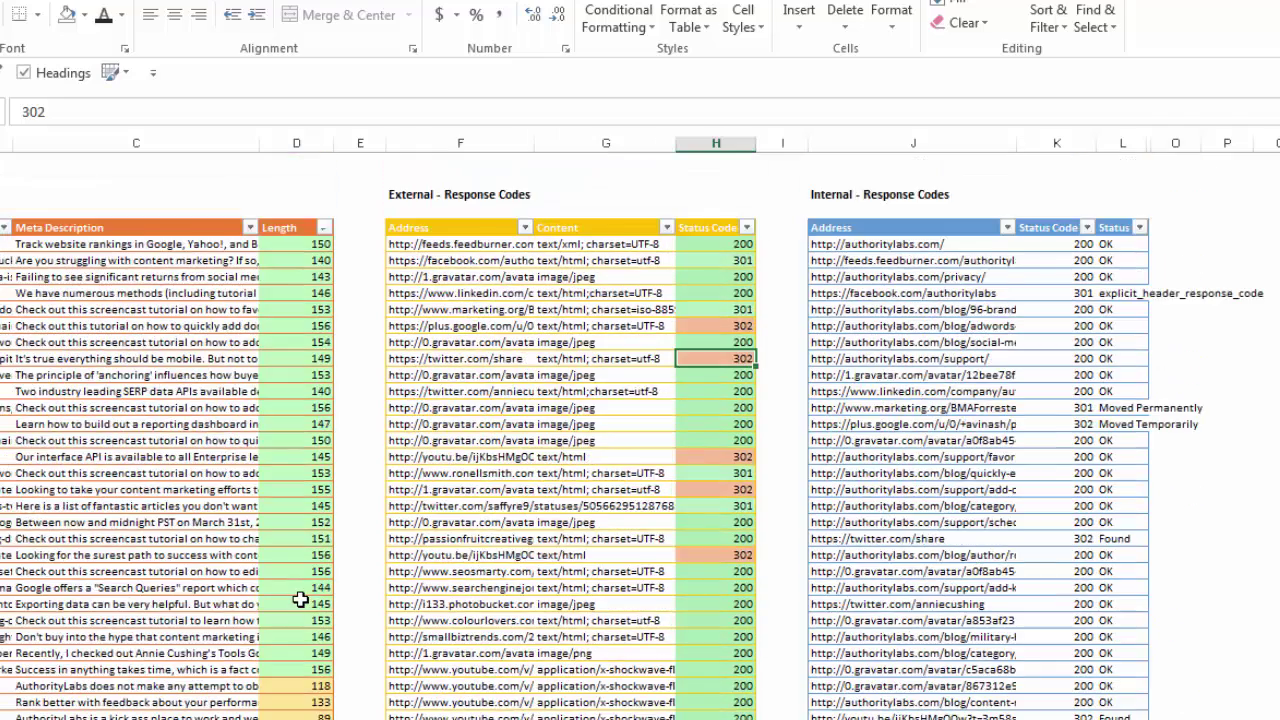
scroll(300, 599, down, 1)
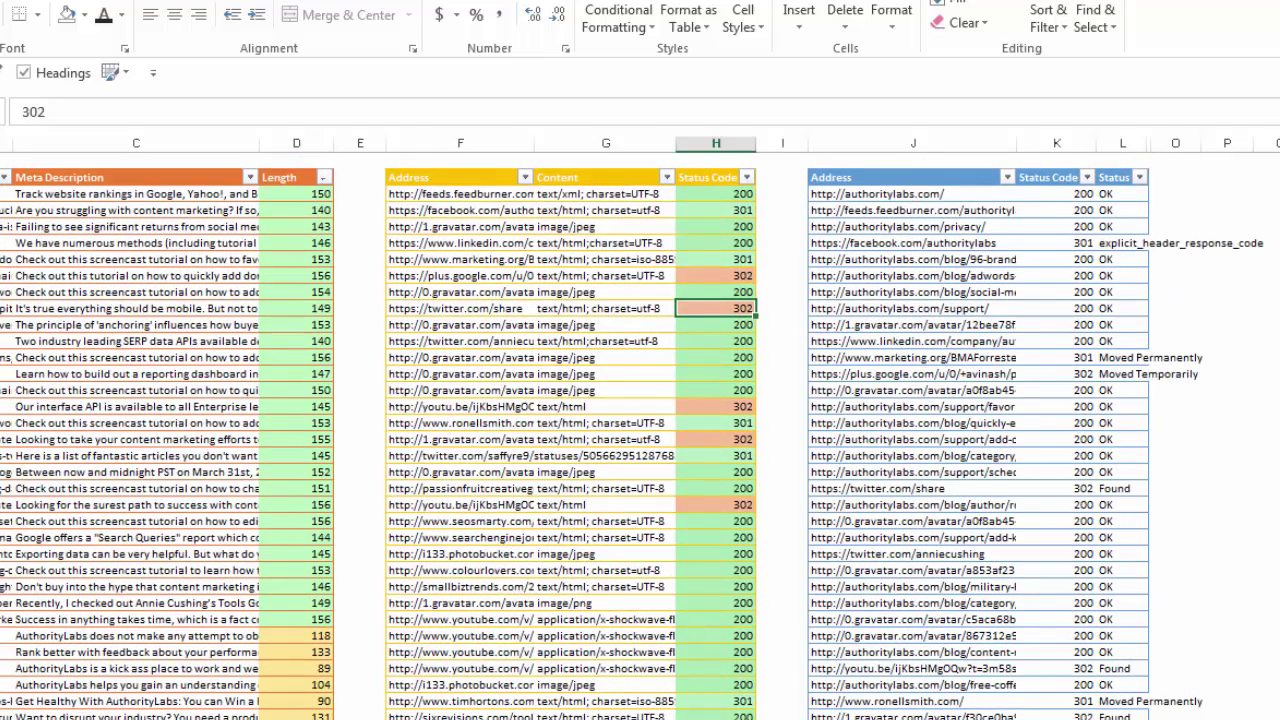